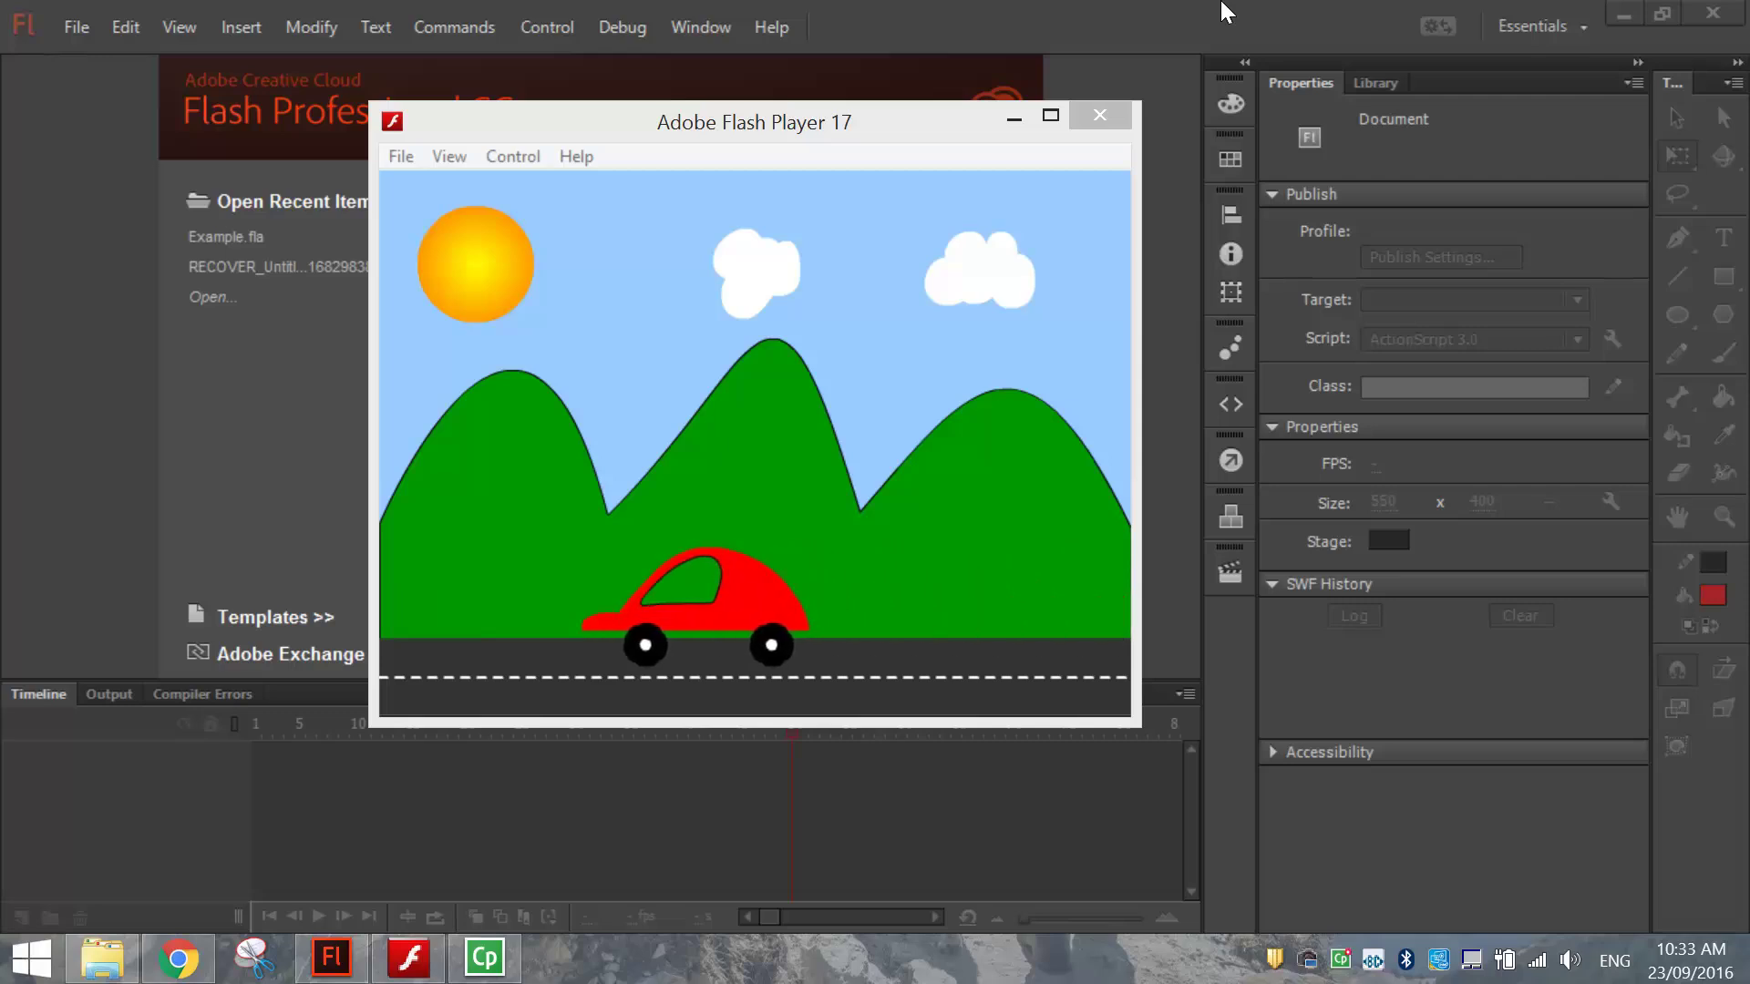
- Close the Flash Player preview of the car animation and return to Flash Professional
{"action": "left_click", "coordinate": [202, 474]}
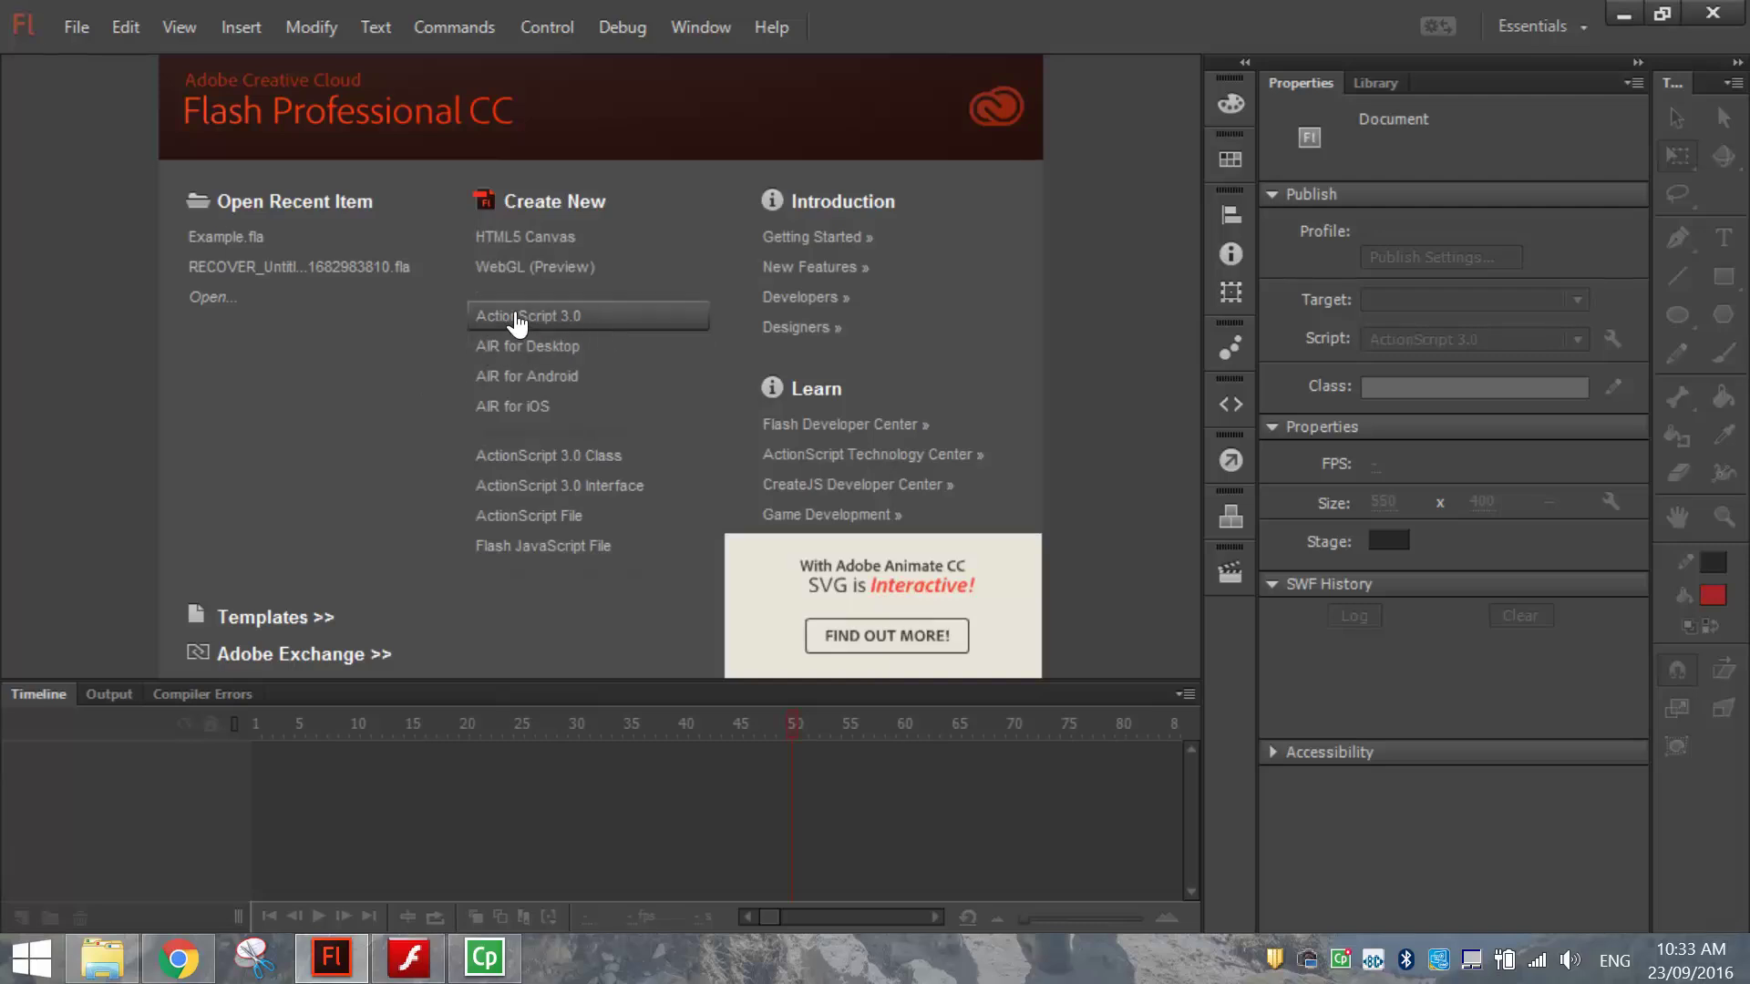
- Create a new ActionScript 3.0 document with the stage zoomed to Fit in Window
{"action": "left_click", "coordinate": [631, 321]}
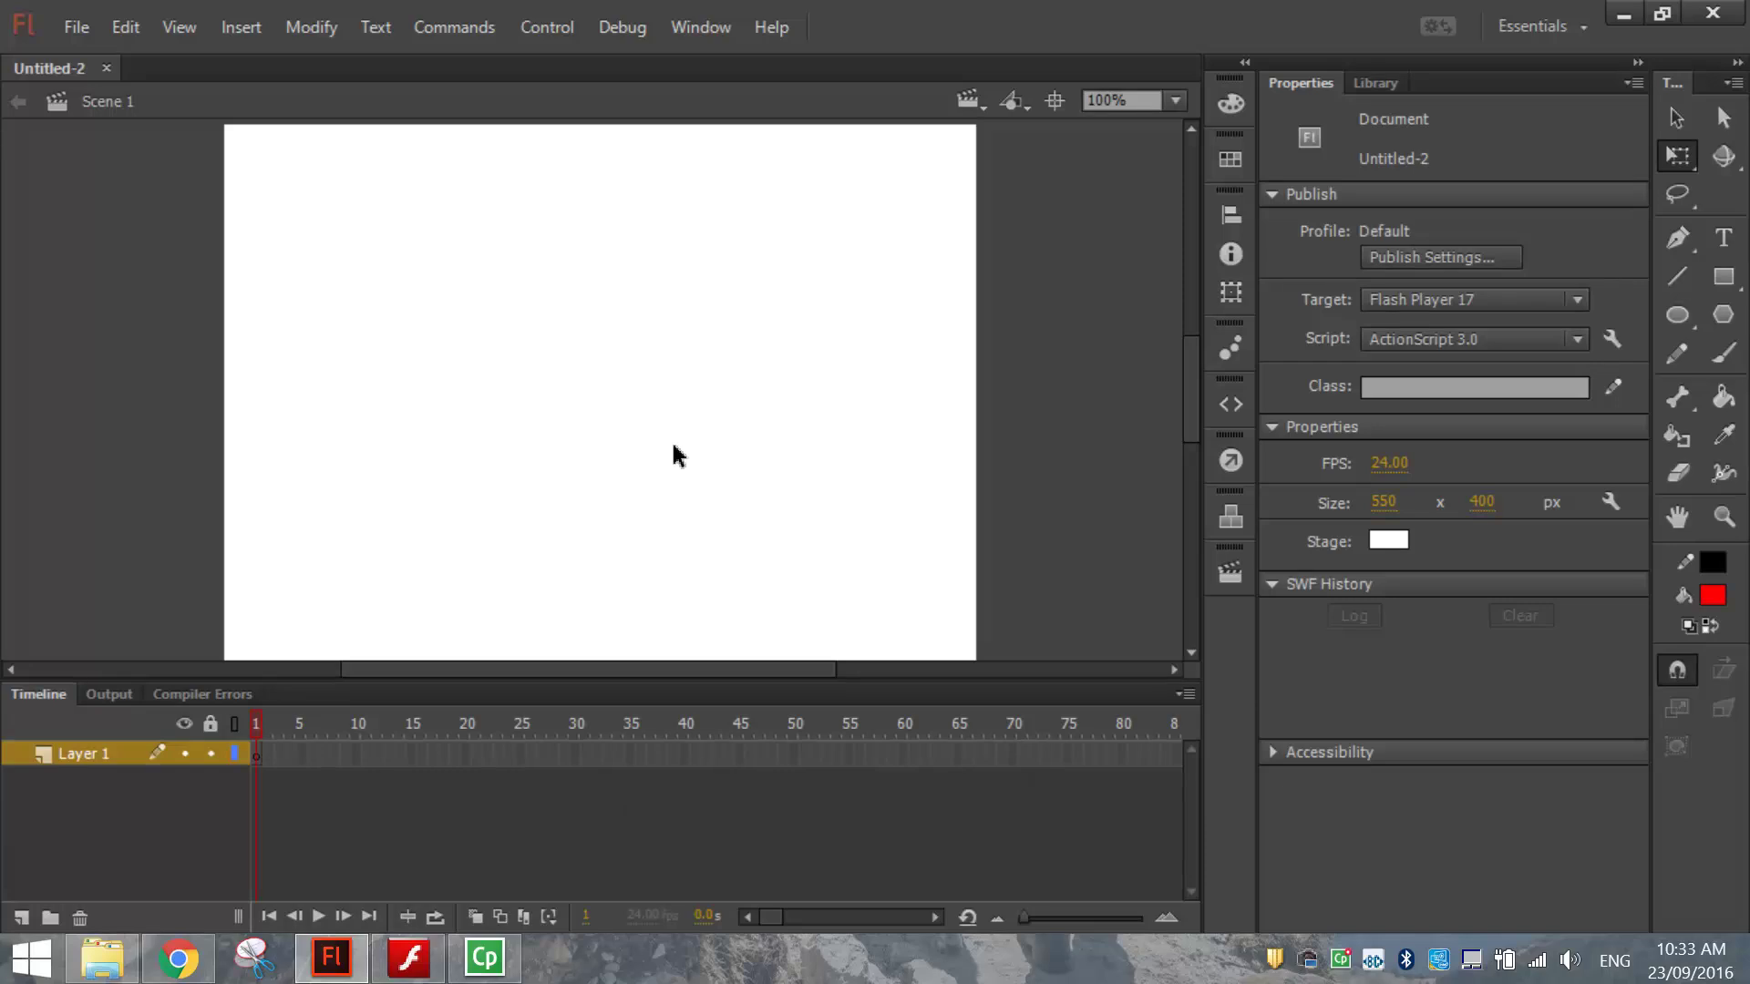
{"action": "left_click", "coordinate": [1175, 100]}
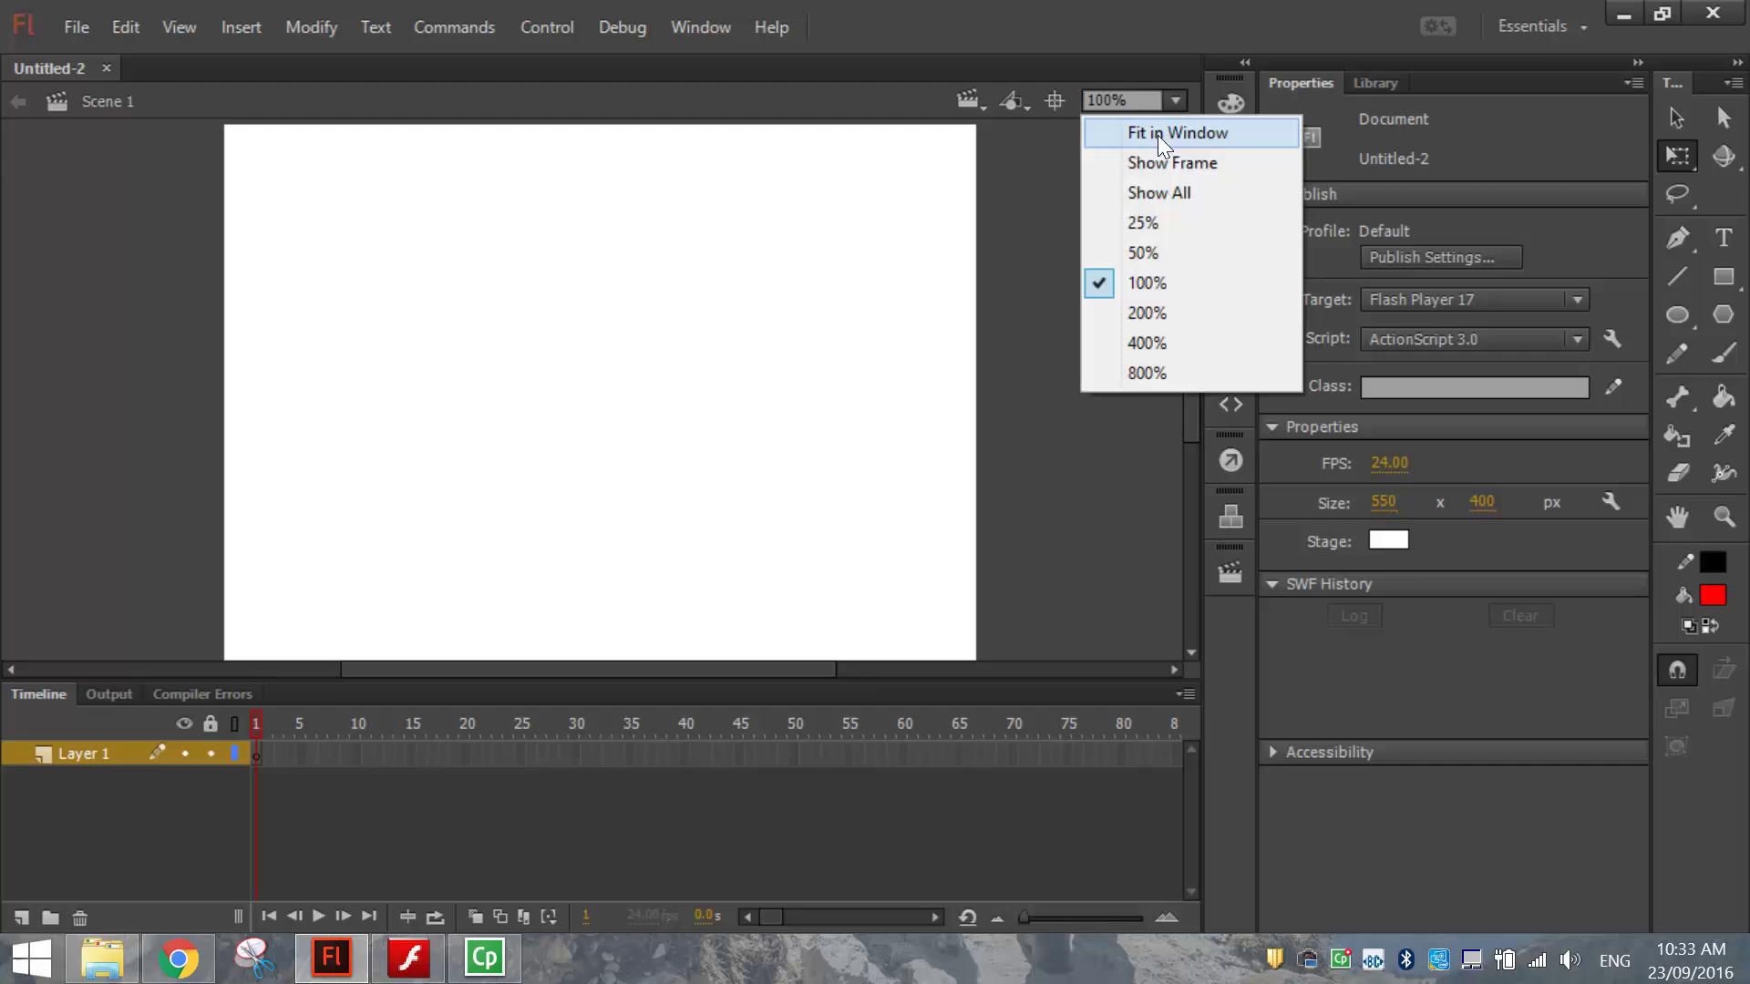
{"action": "left_click", "coordinate": [1159, 133]}
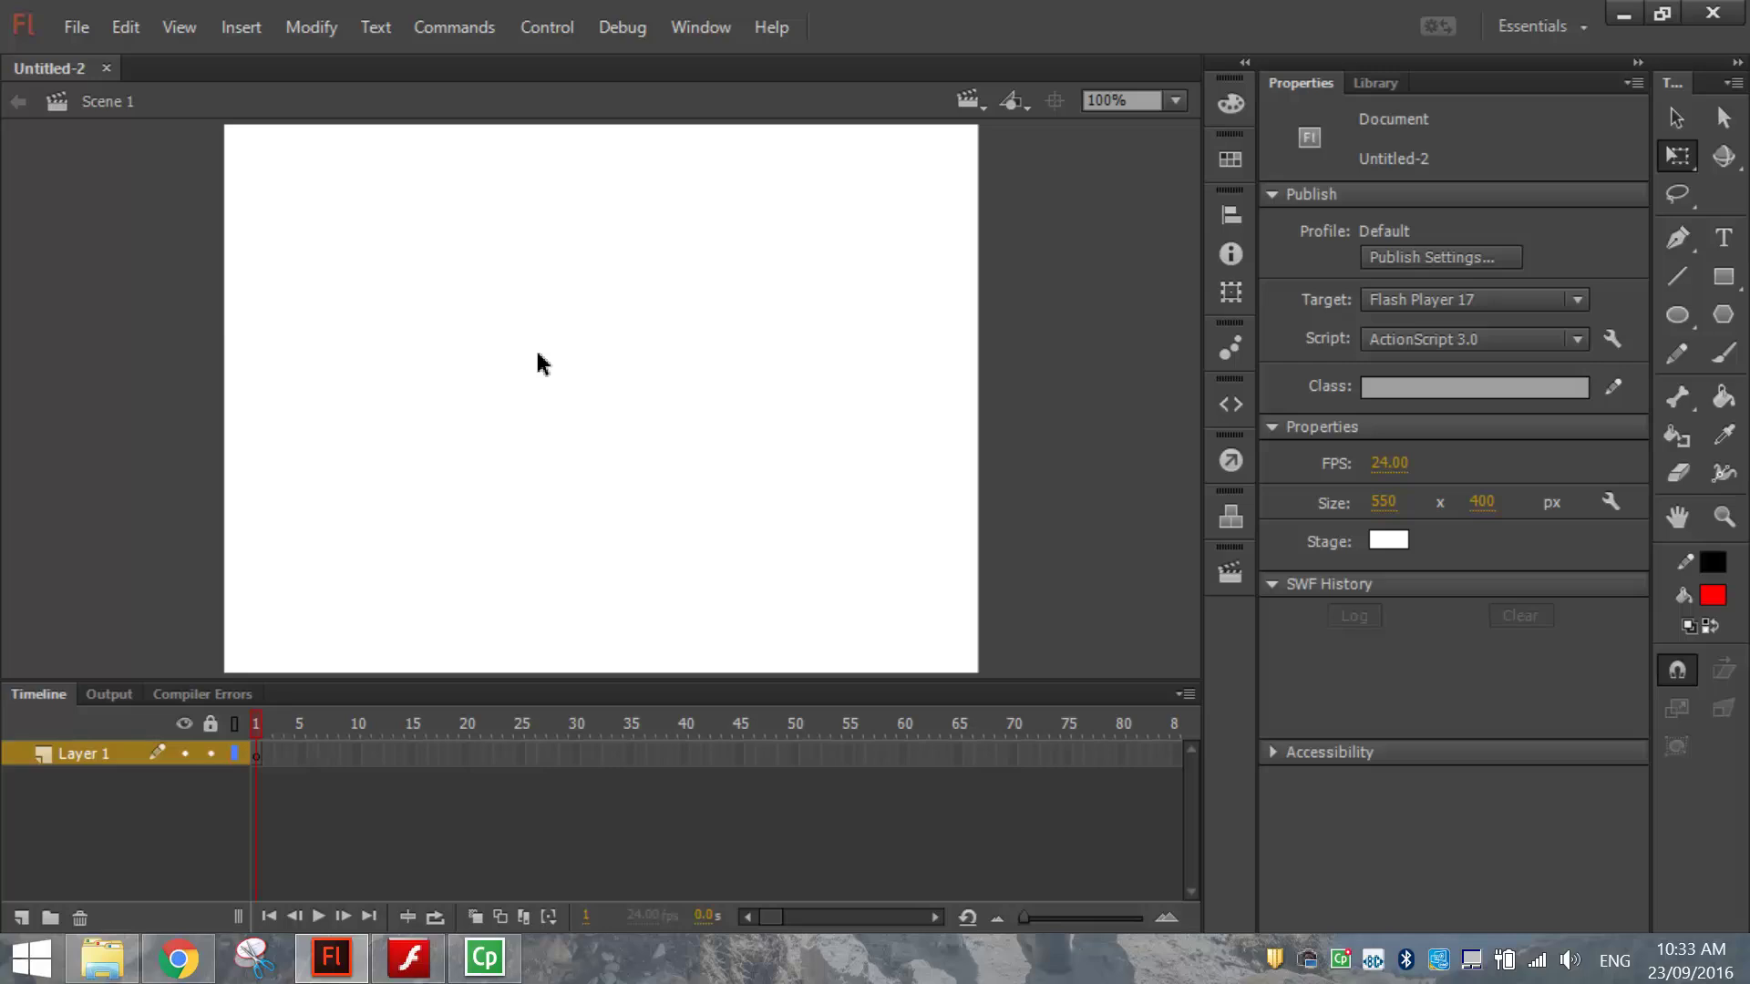
- Rename Layer 1 to Sky
{"action": "double_click", "coordinate": [82, 754]}
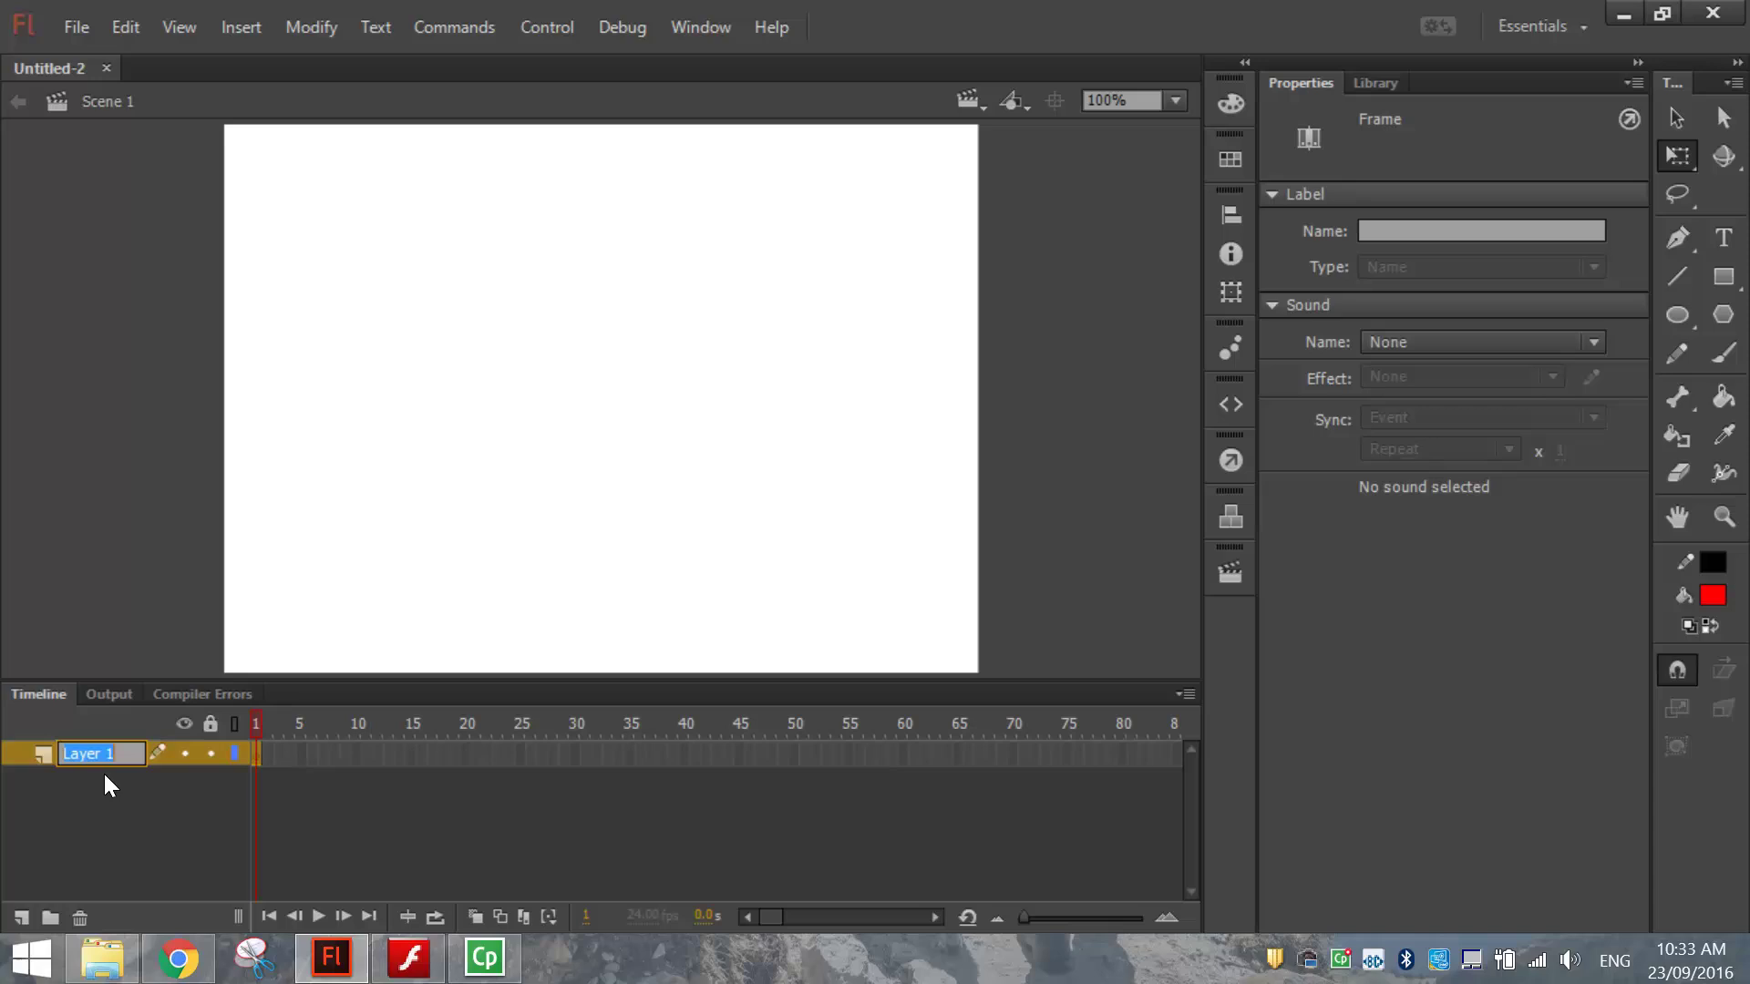
{"action": "type", "text": "Sky"}
{"action": "key", "text": "Return"}
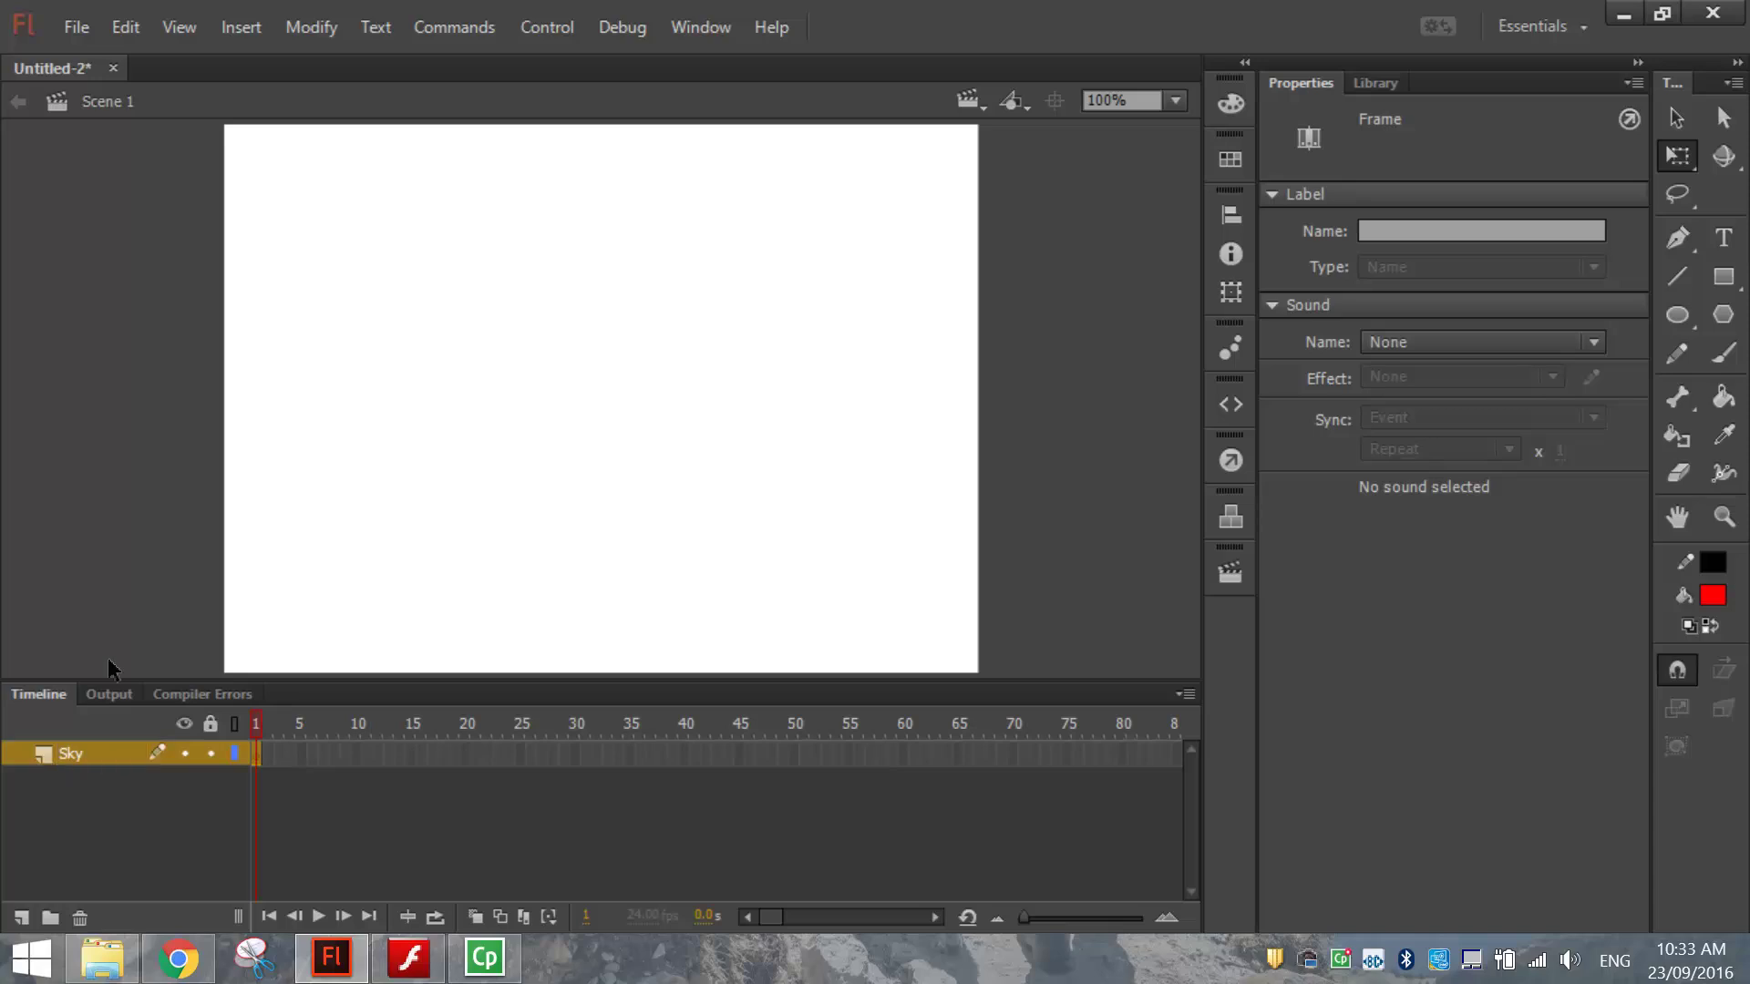
- Set the stage background colour to light blue #99CCFF
{"action": "left_click", "coordinate": [1673, 119]}
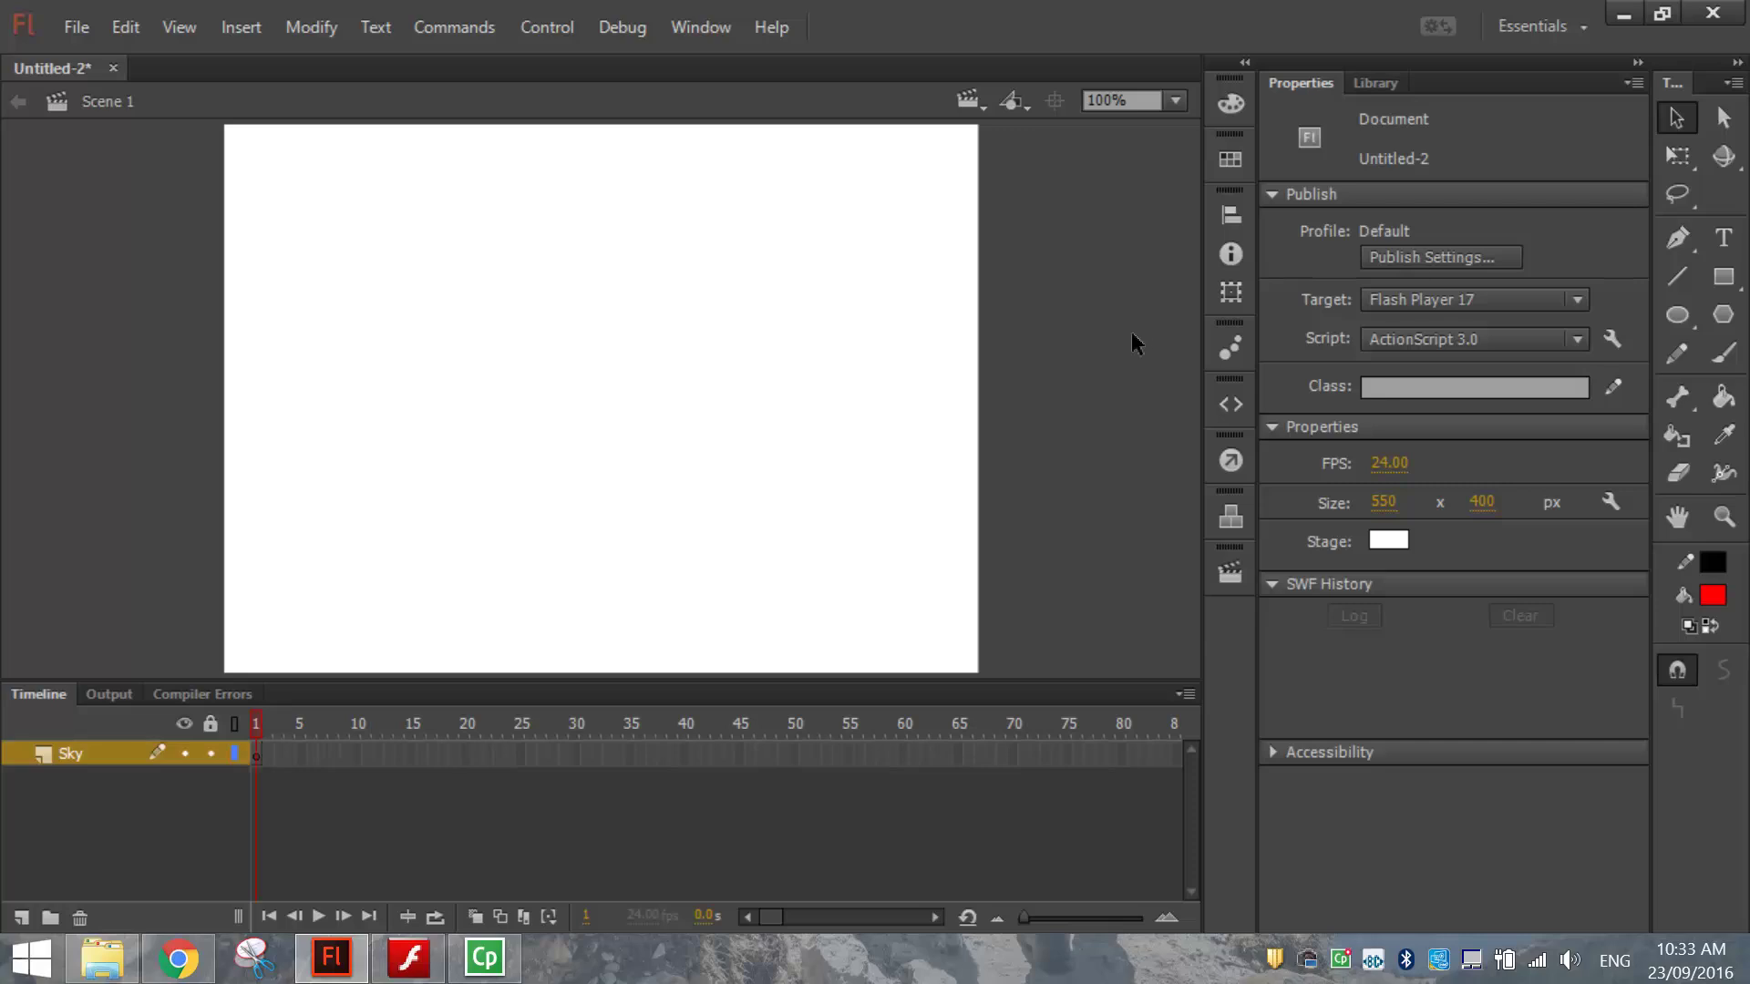
{"action": "left_click", "coordinate": [1384, 543]}
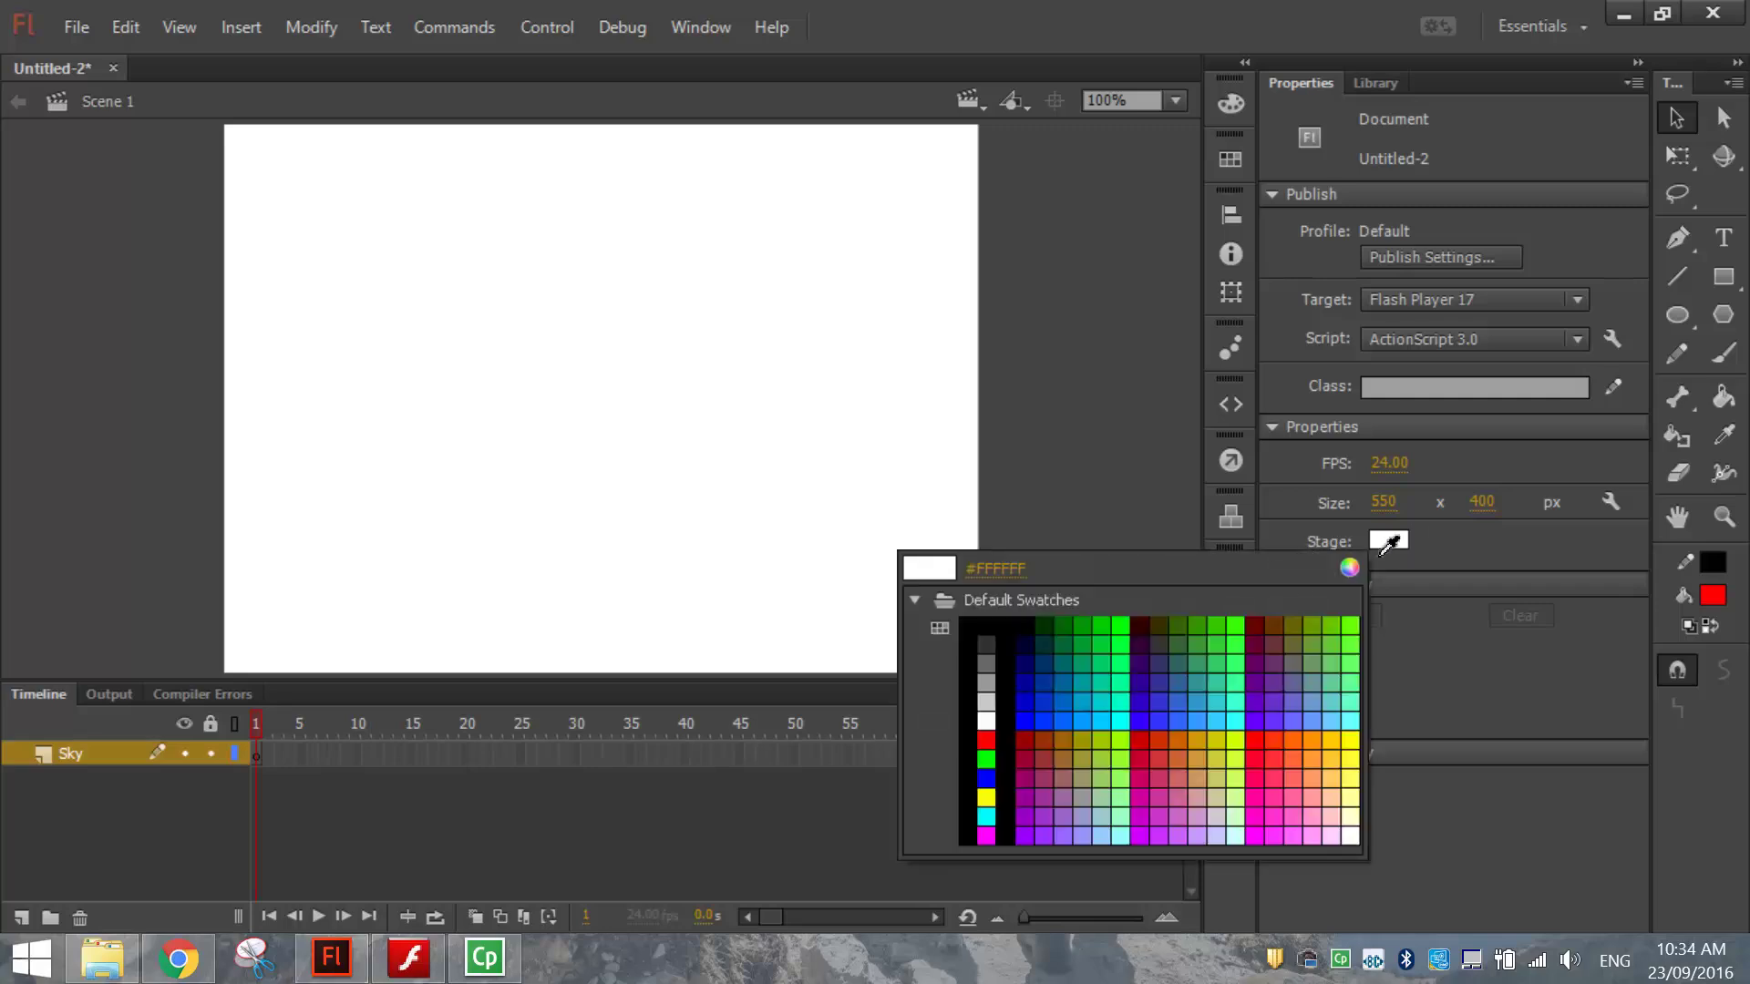
{"action": "left_click", "coordinate": [1108, 838]}
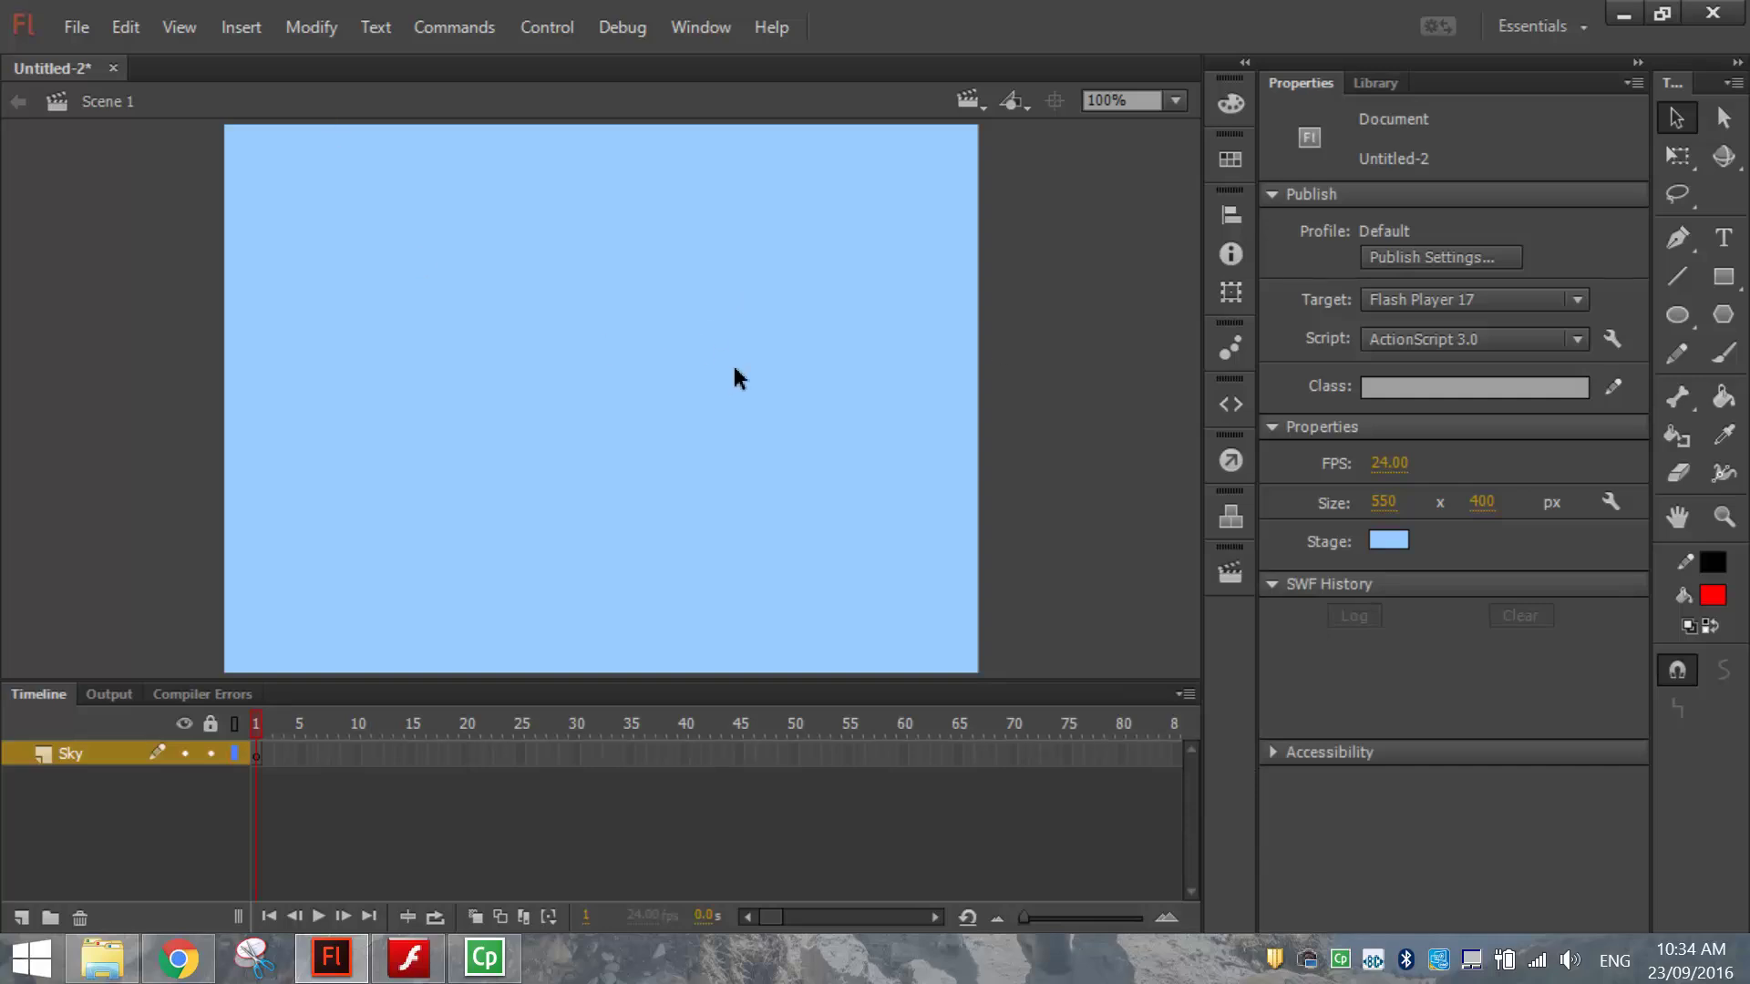
- Draw a circle with no stroke and a red radial gradient fill at the stage's top-left
{"action": "left_click", "coordinate": [1676, 315]}
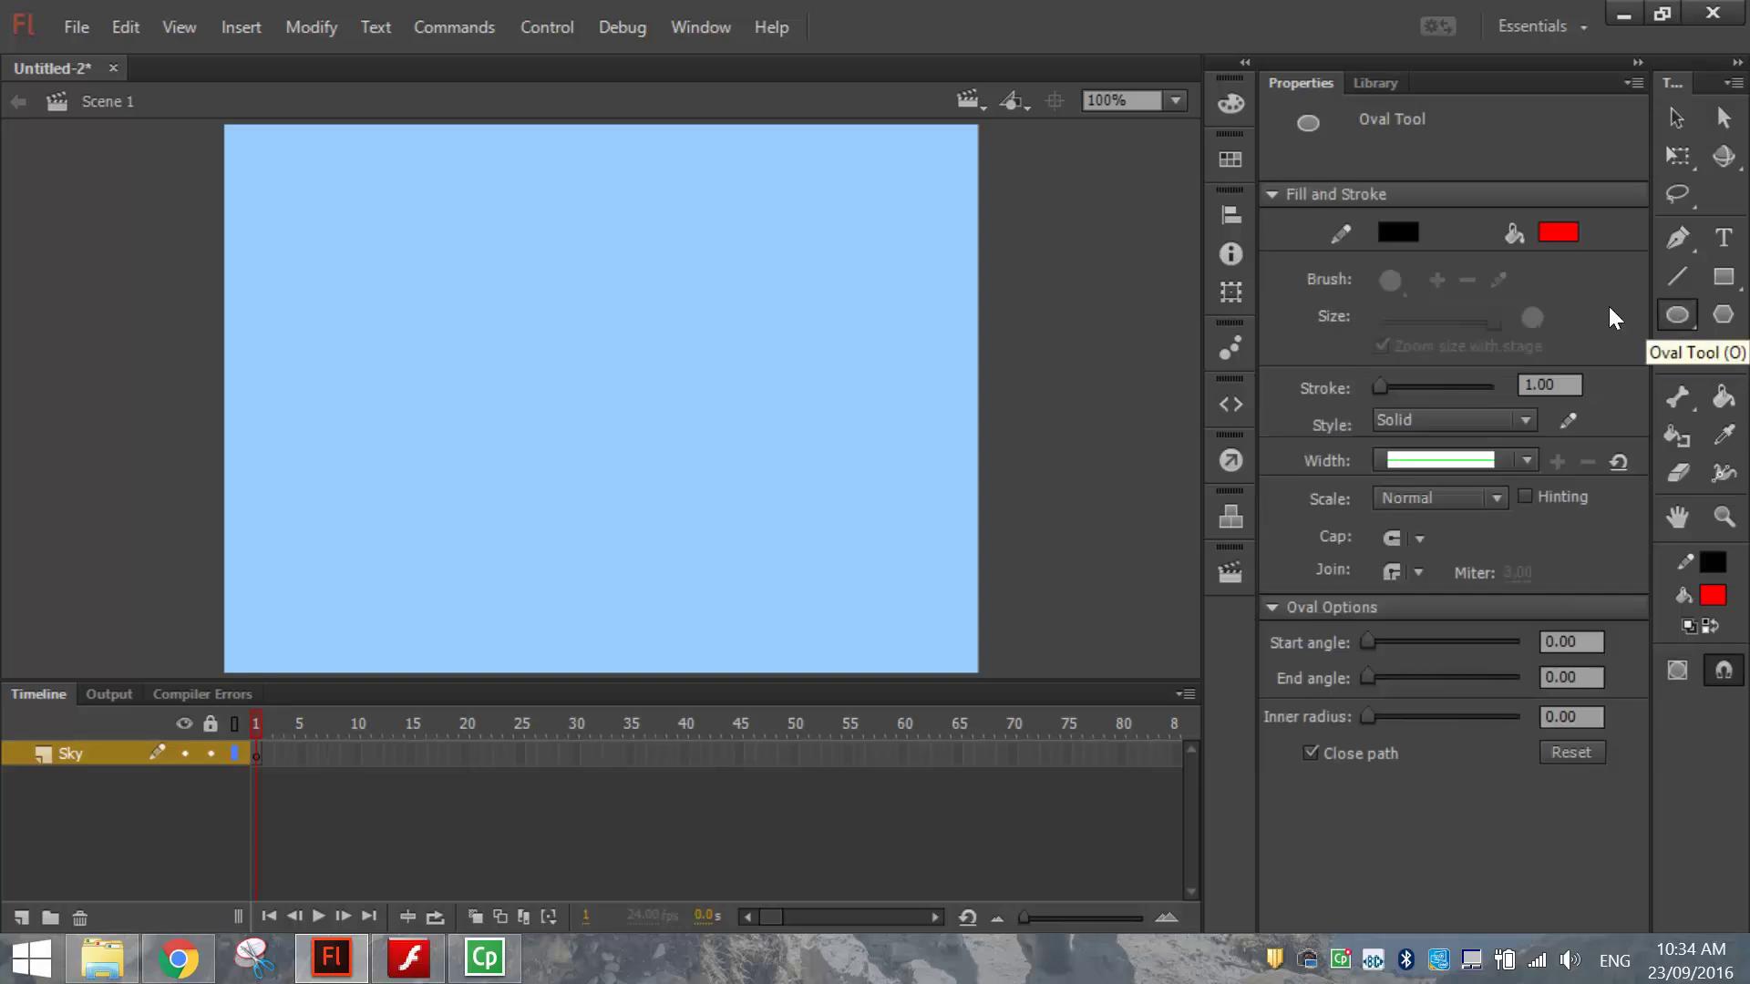
{"action": "left_click", "coordinate": [1398, 233]}
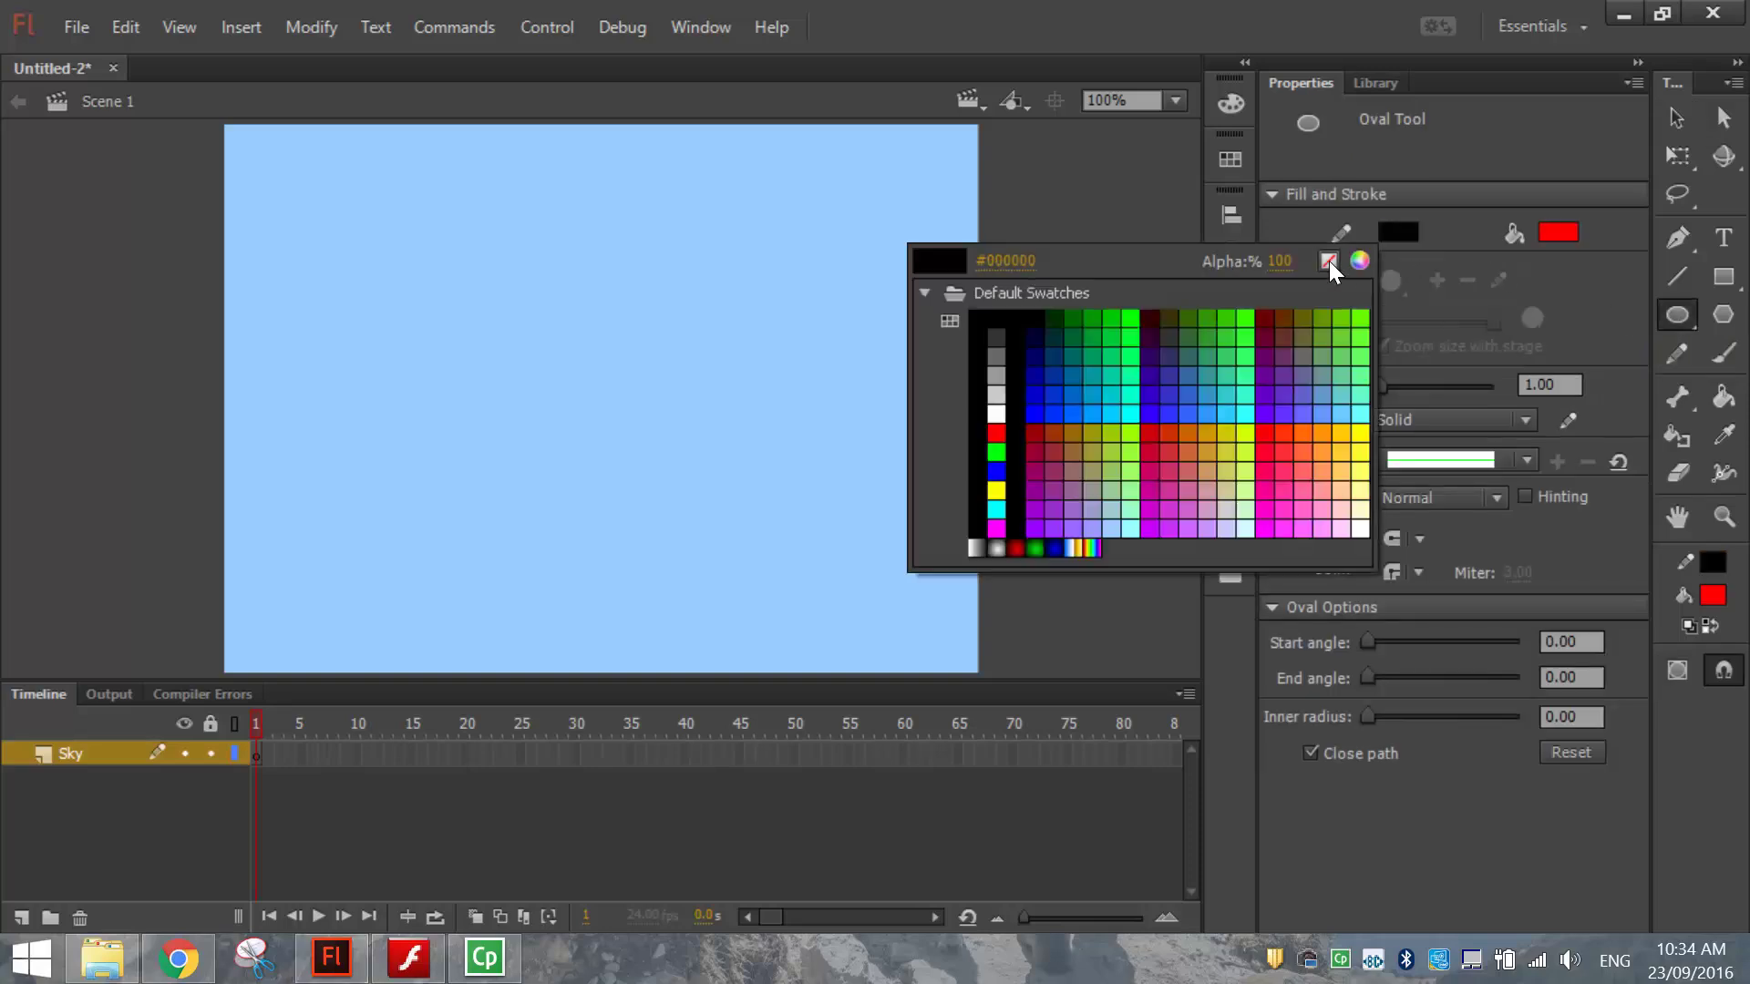
{"action": "left_click", "coordinate": [1328, 261]}
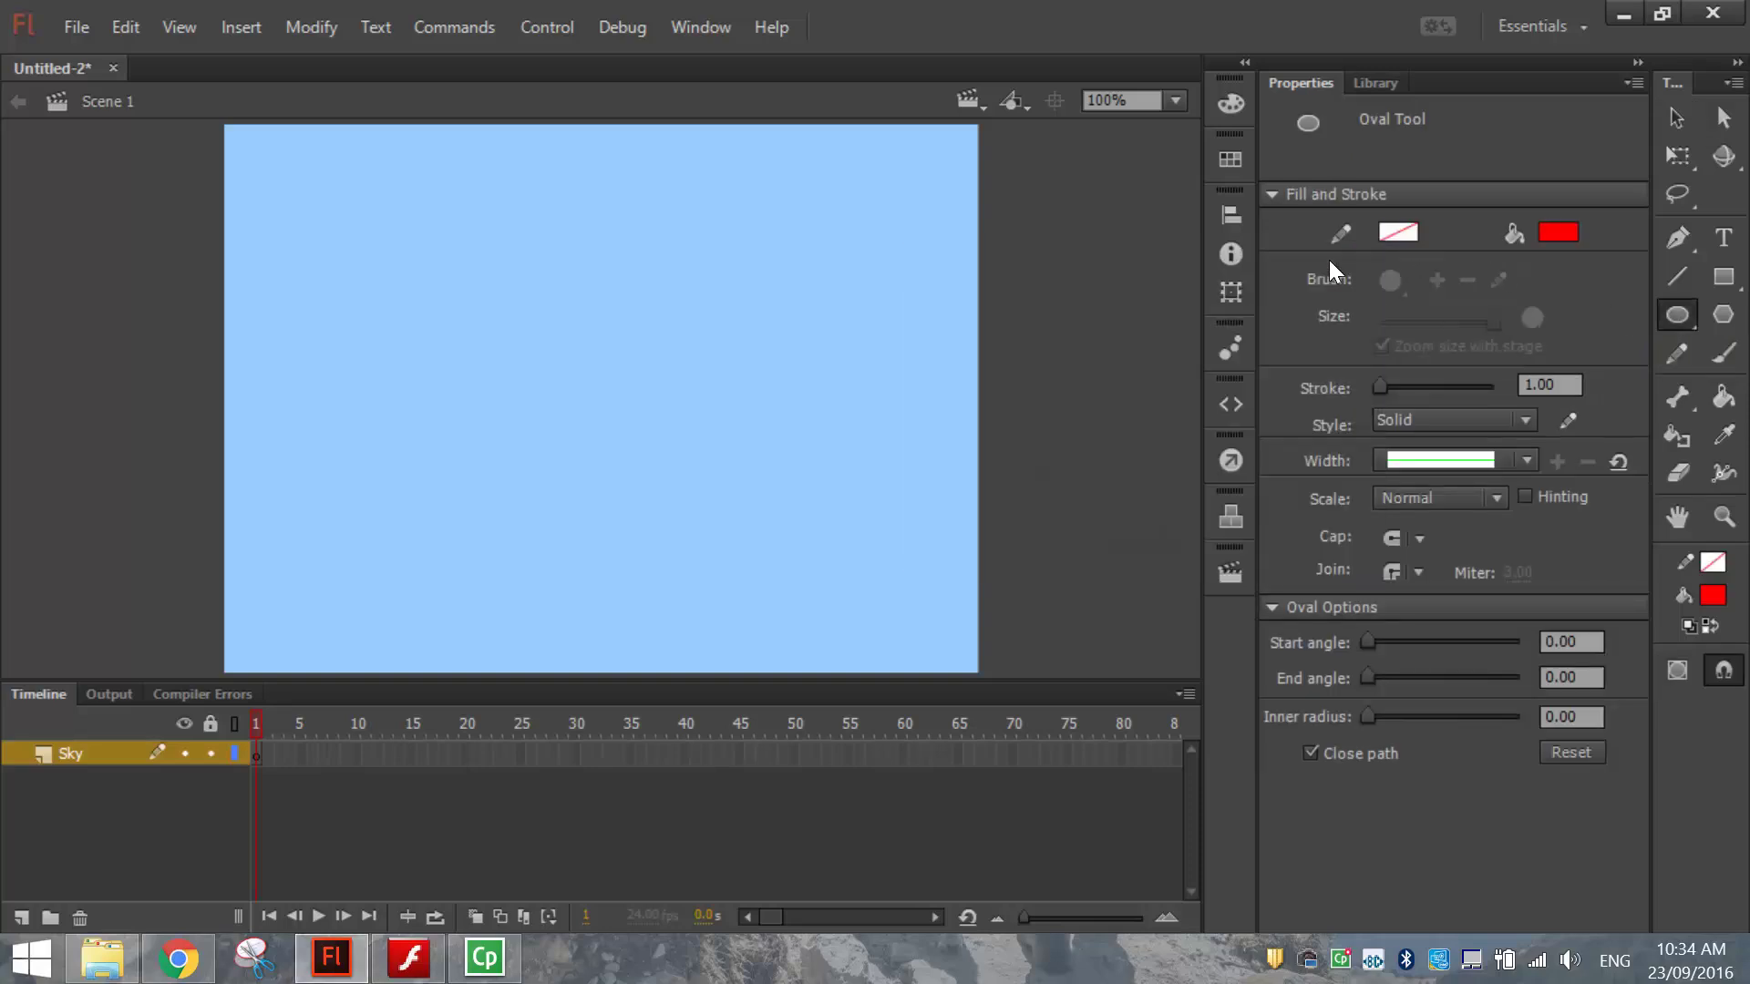
{"action": "left_click", "coordinate": [1553, 234]}
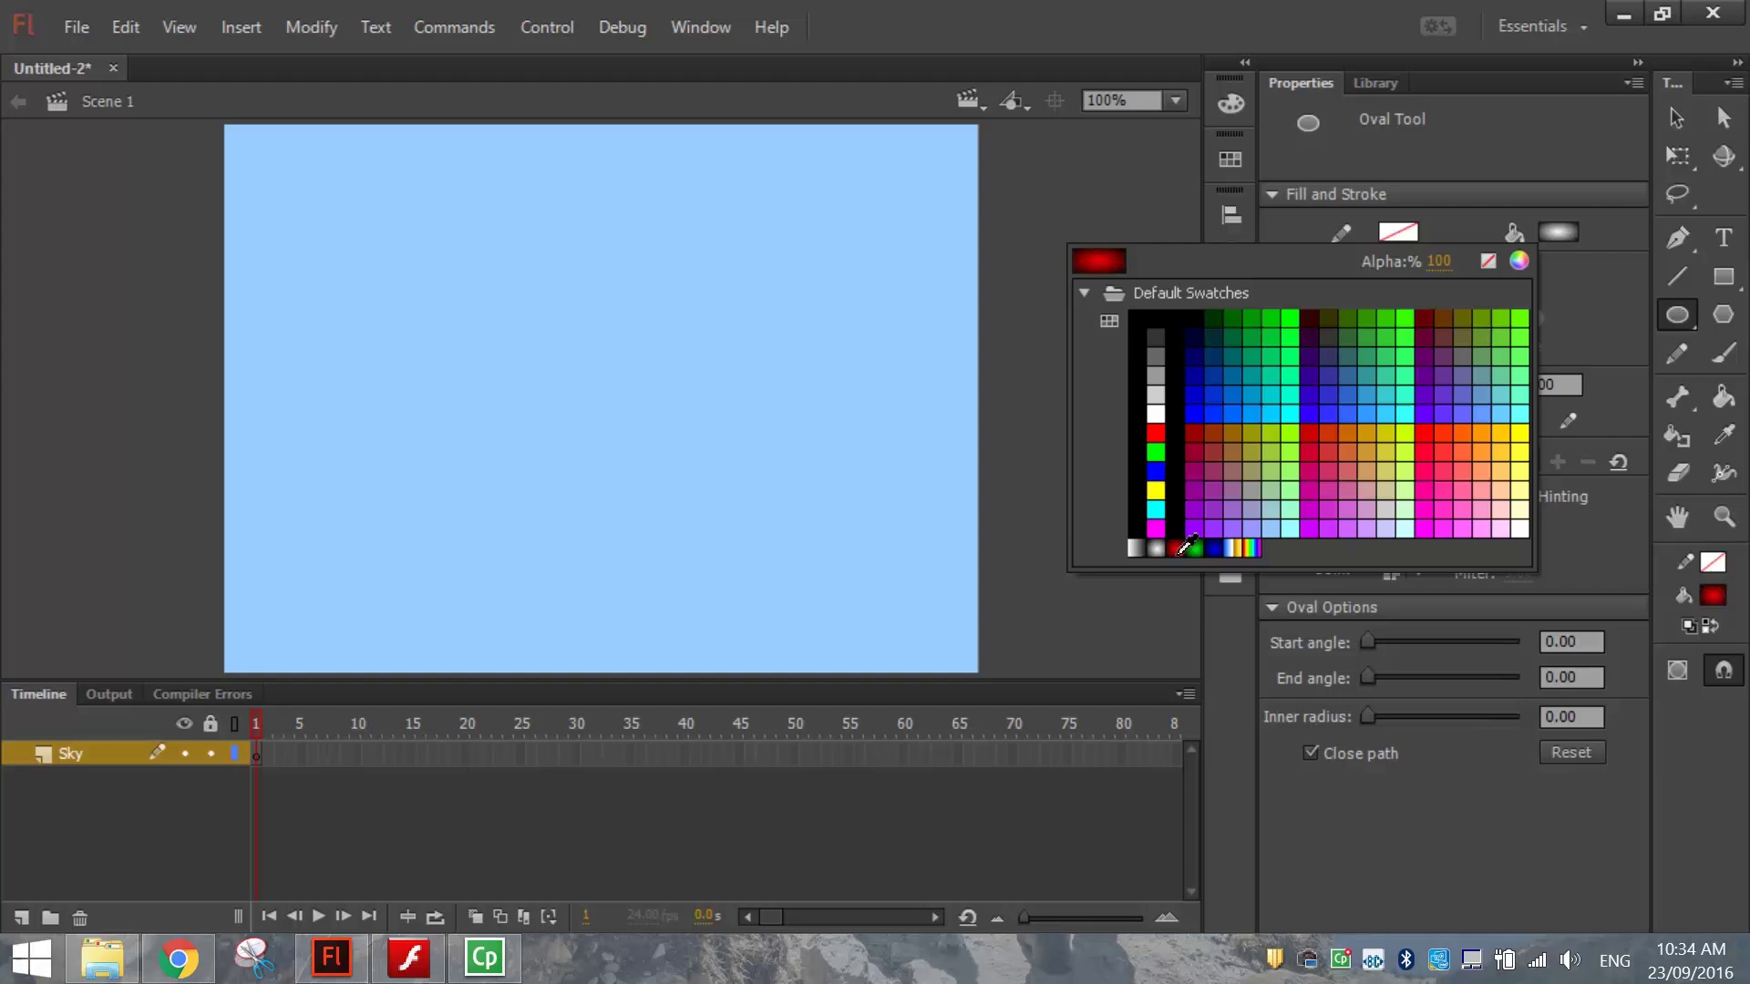
{"action": "left_click", "coordinate": [1180, 547]}
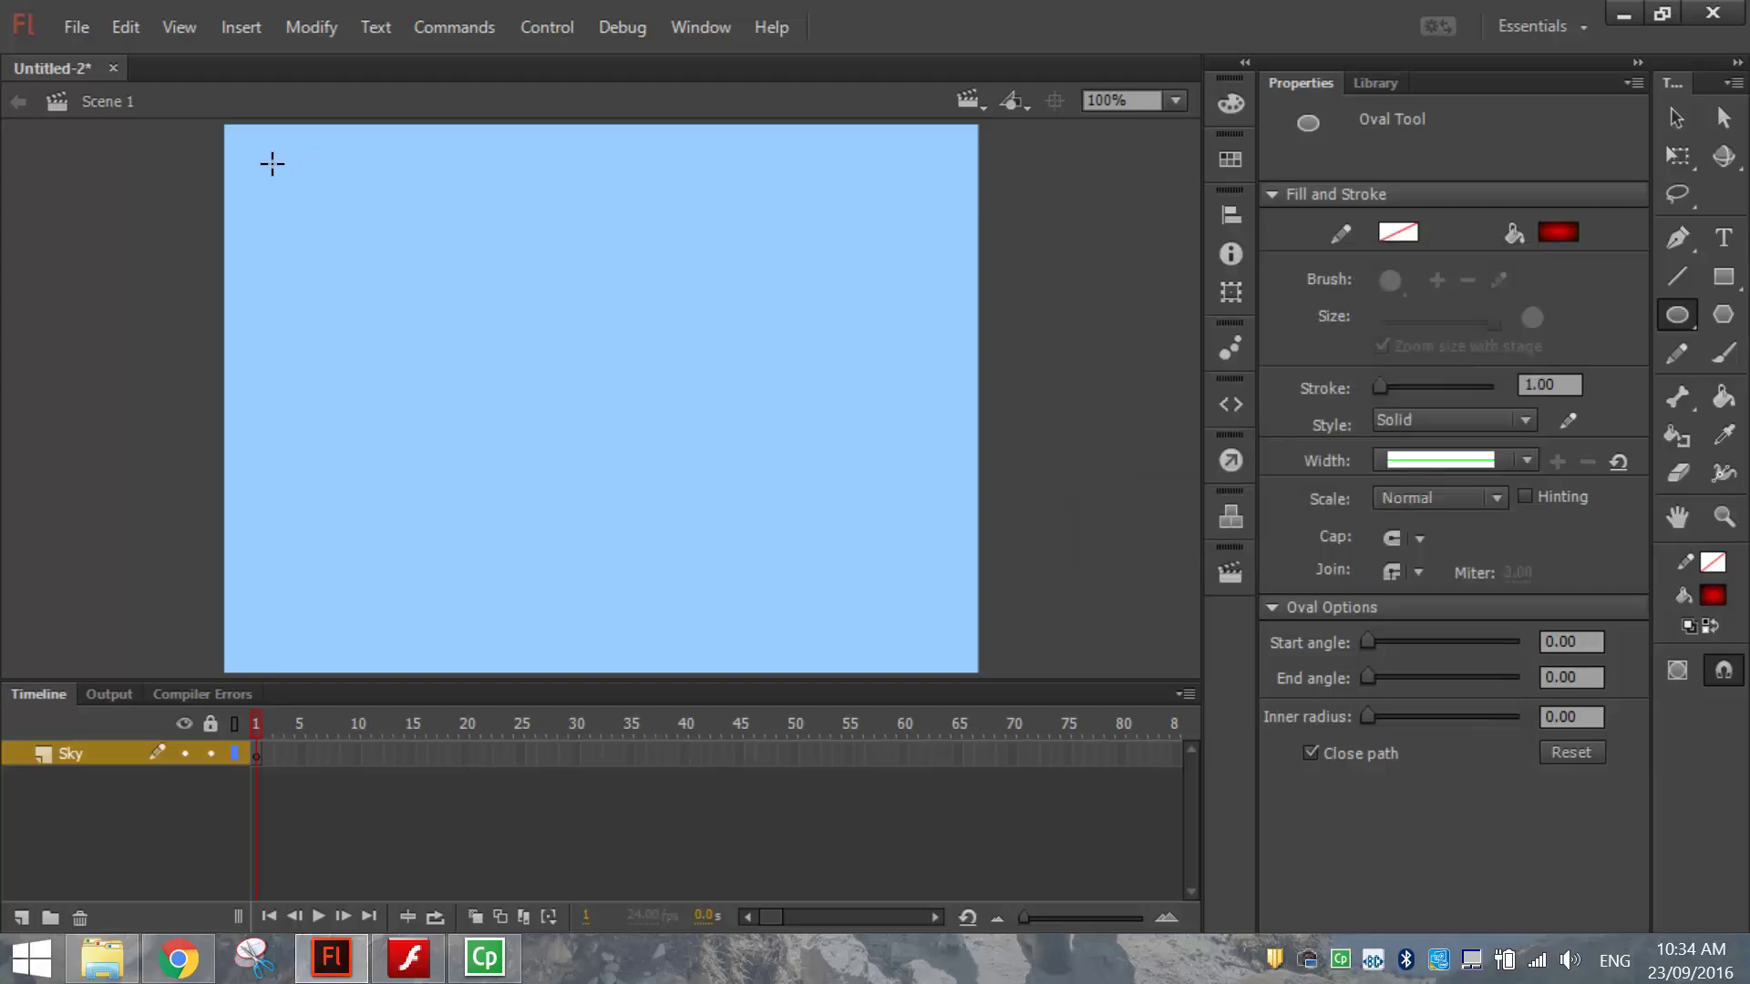
{"action": "left_click_drag", "start_coordinate": [270, 163], "coordinate": [353, 258]}
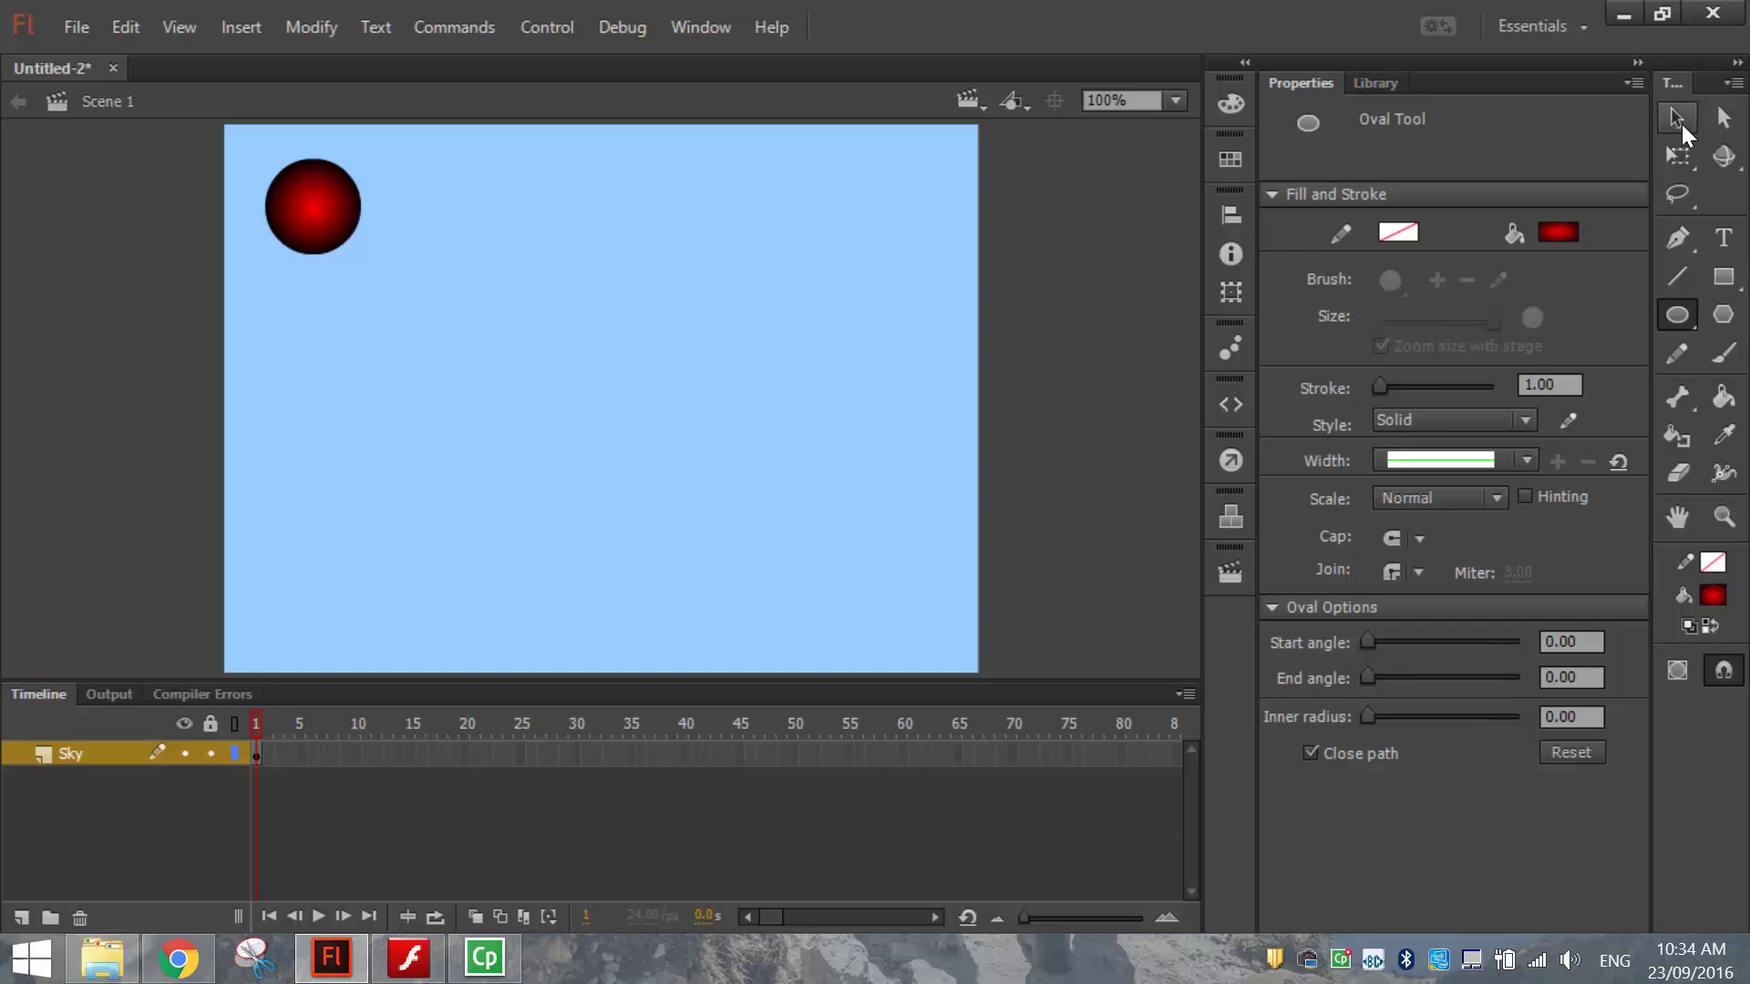
- Select the red circle and bring up the Color panel
{"action": "left_click", "coordinate": [1677, 118]}
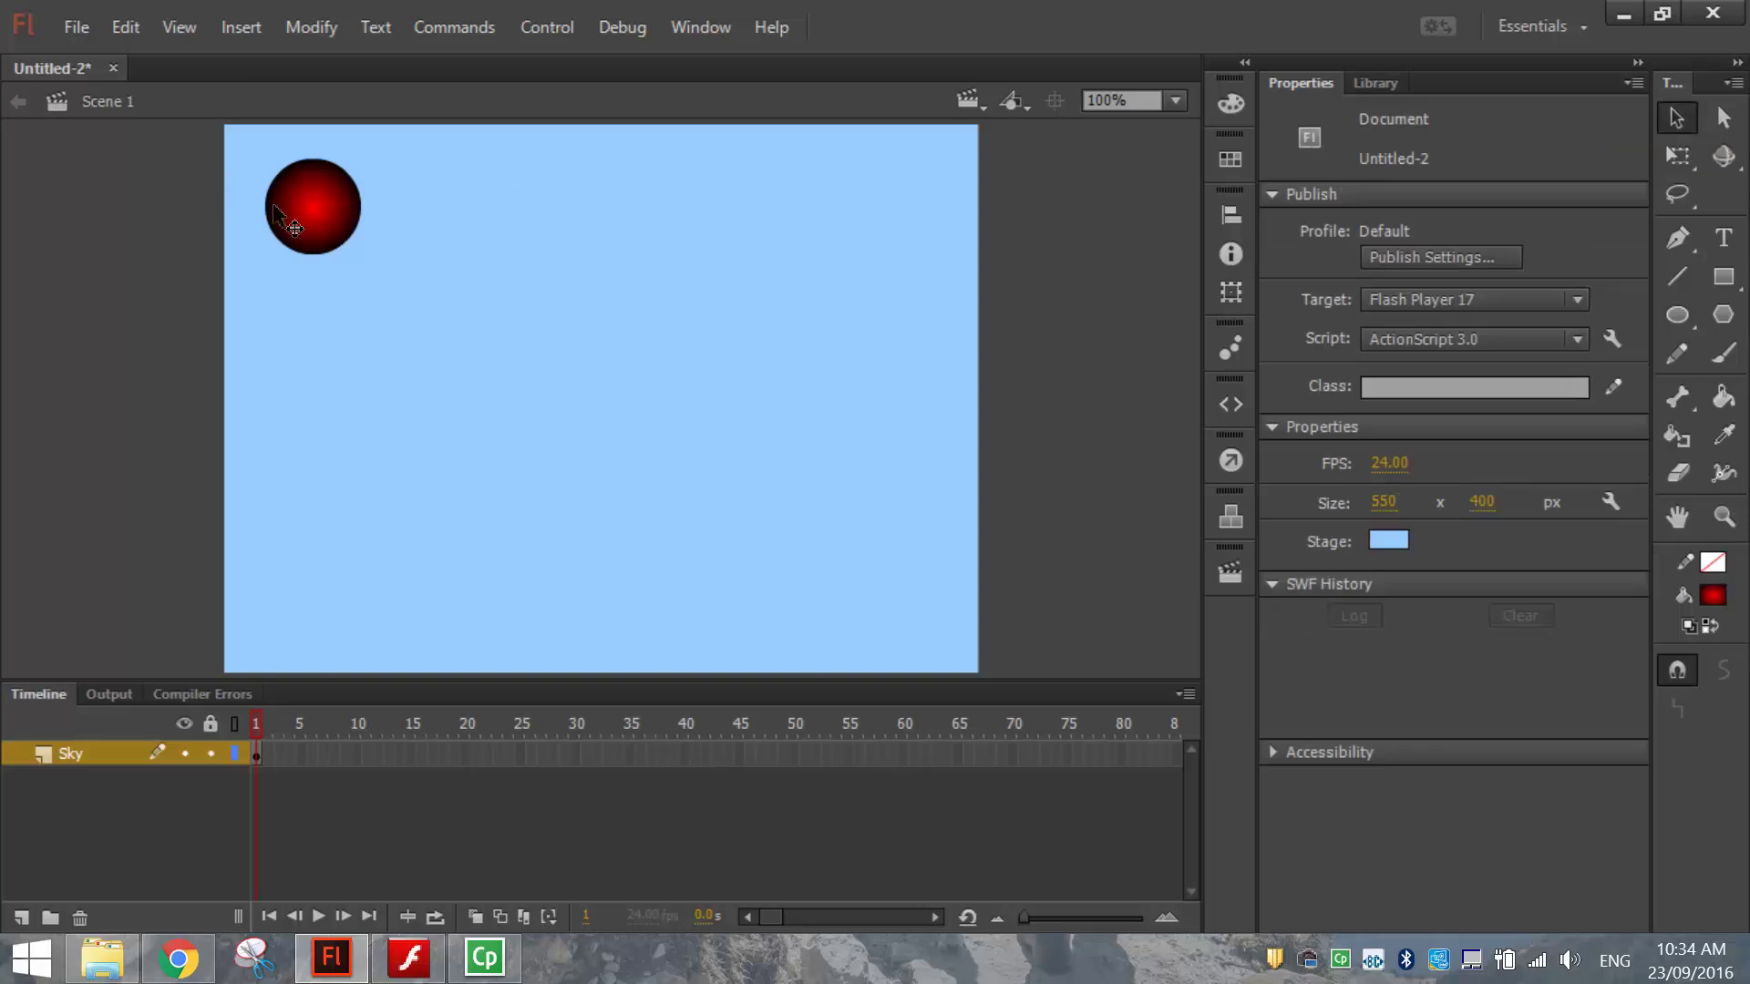
{"action": "left_click", "coordinate": [315, 203]}
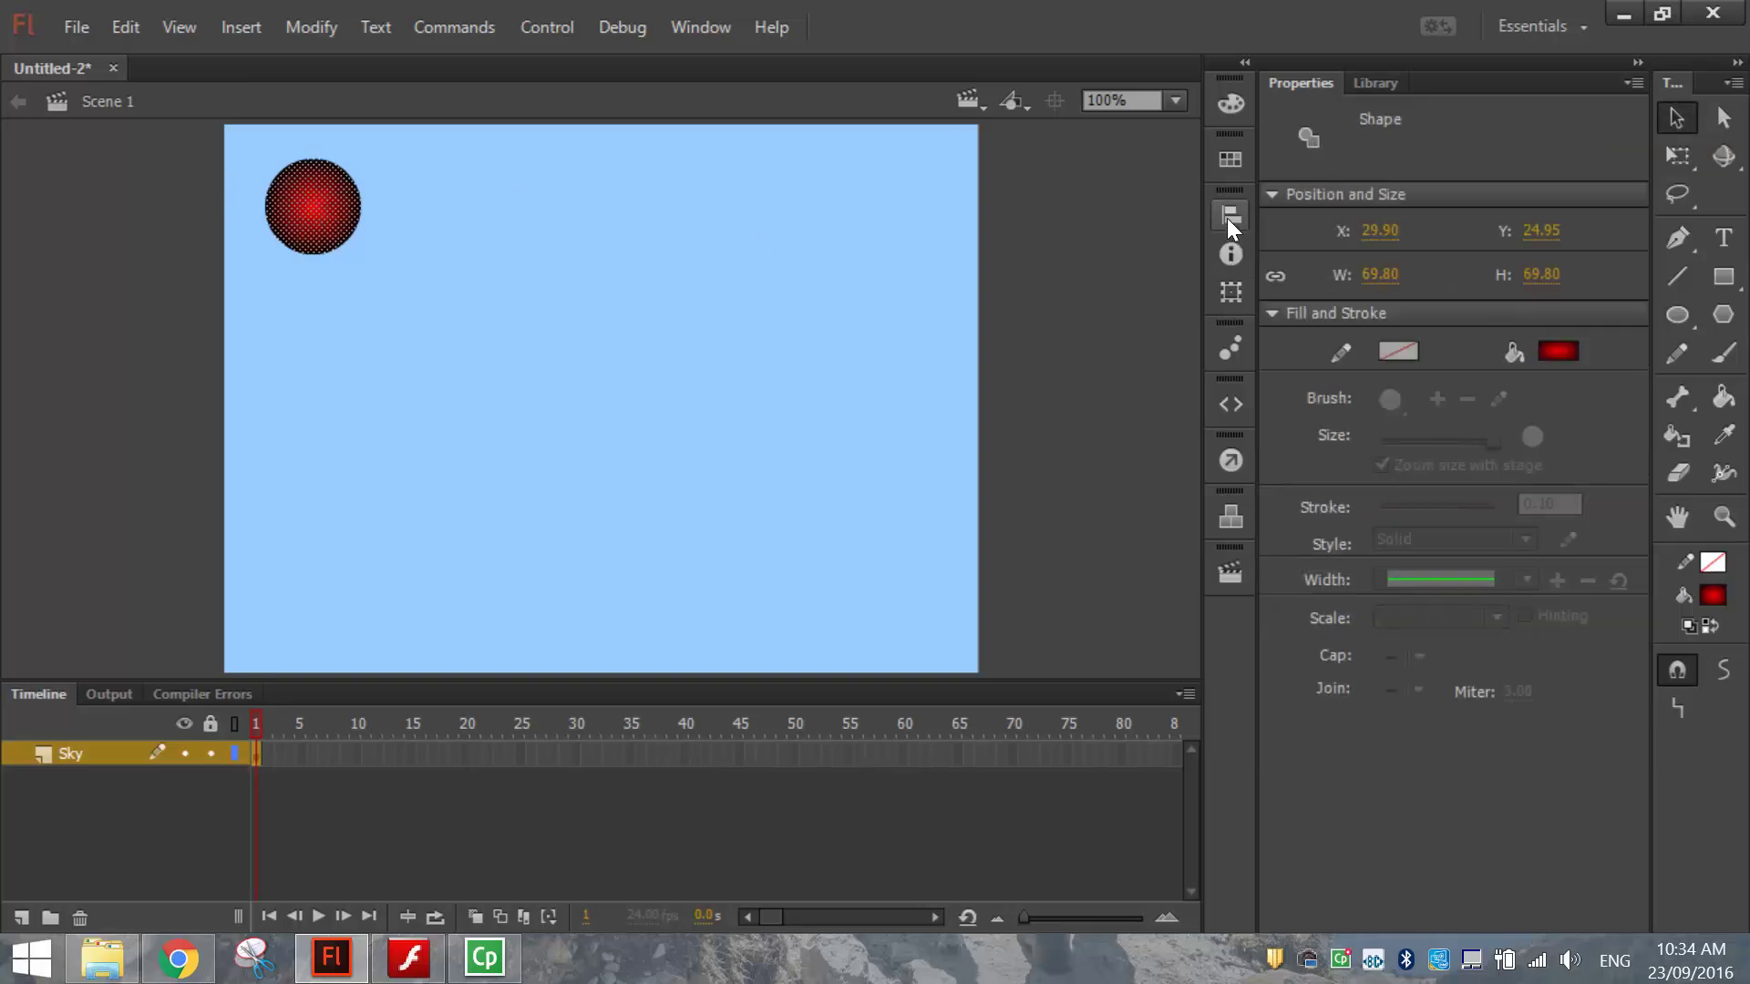
{"action": "left_click", "coordinate": [1229, 103]}
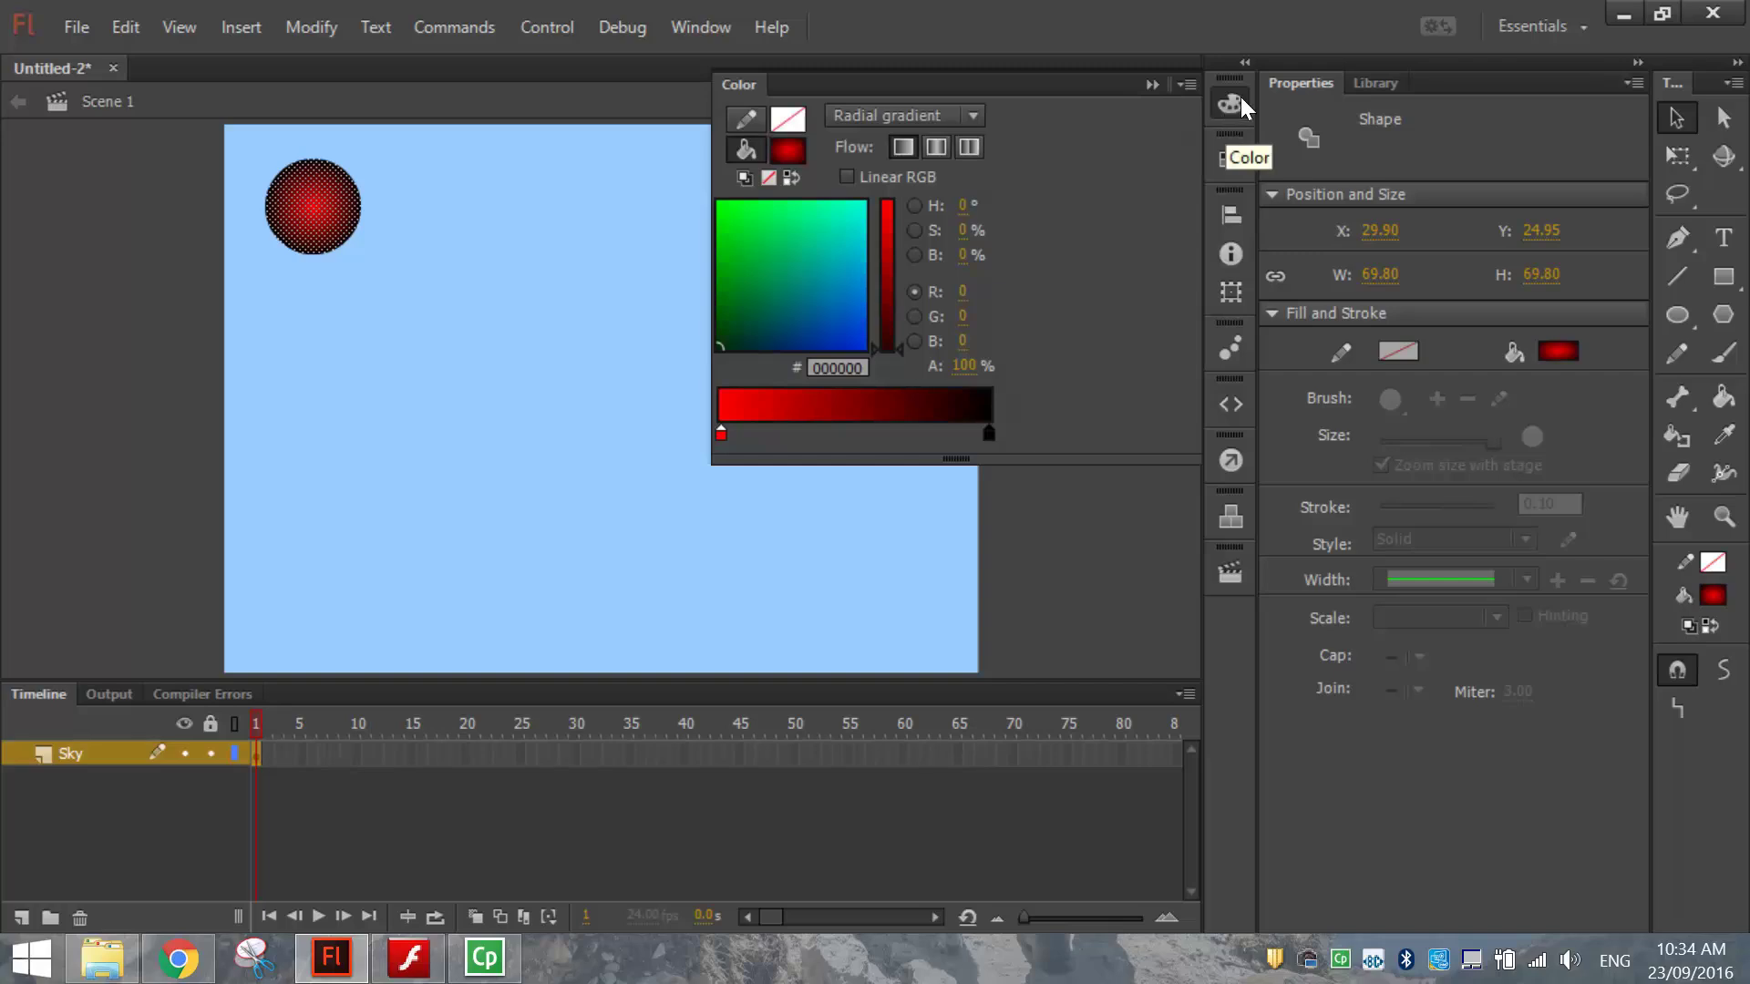
{"action": "left_click", "coordinate": [702, 30]}
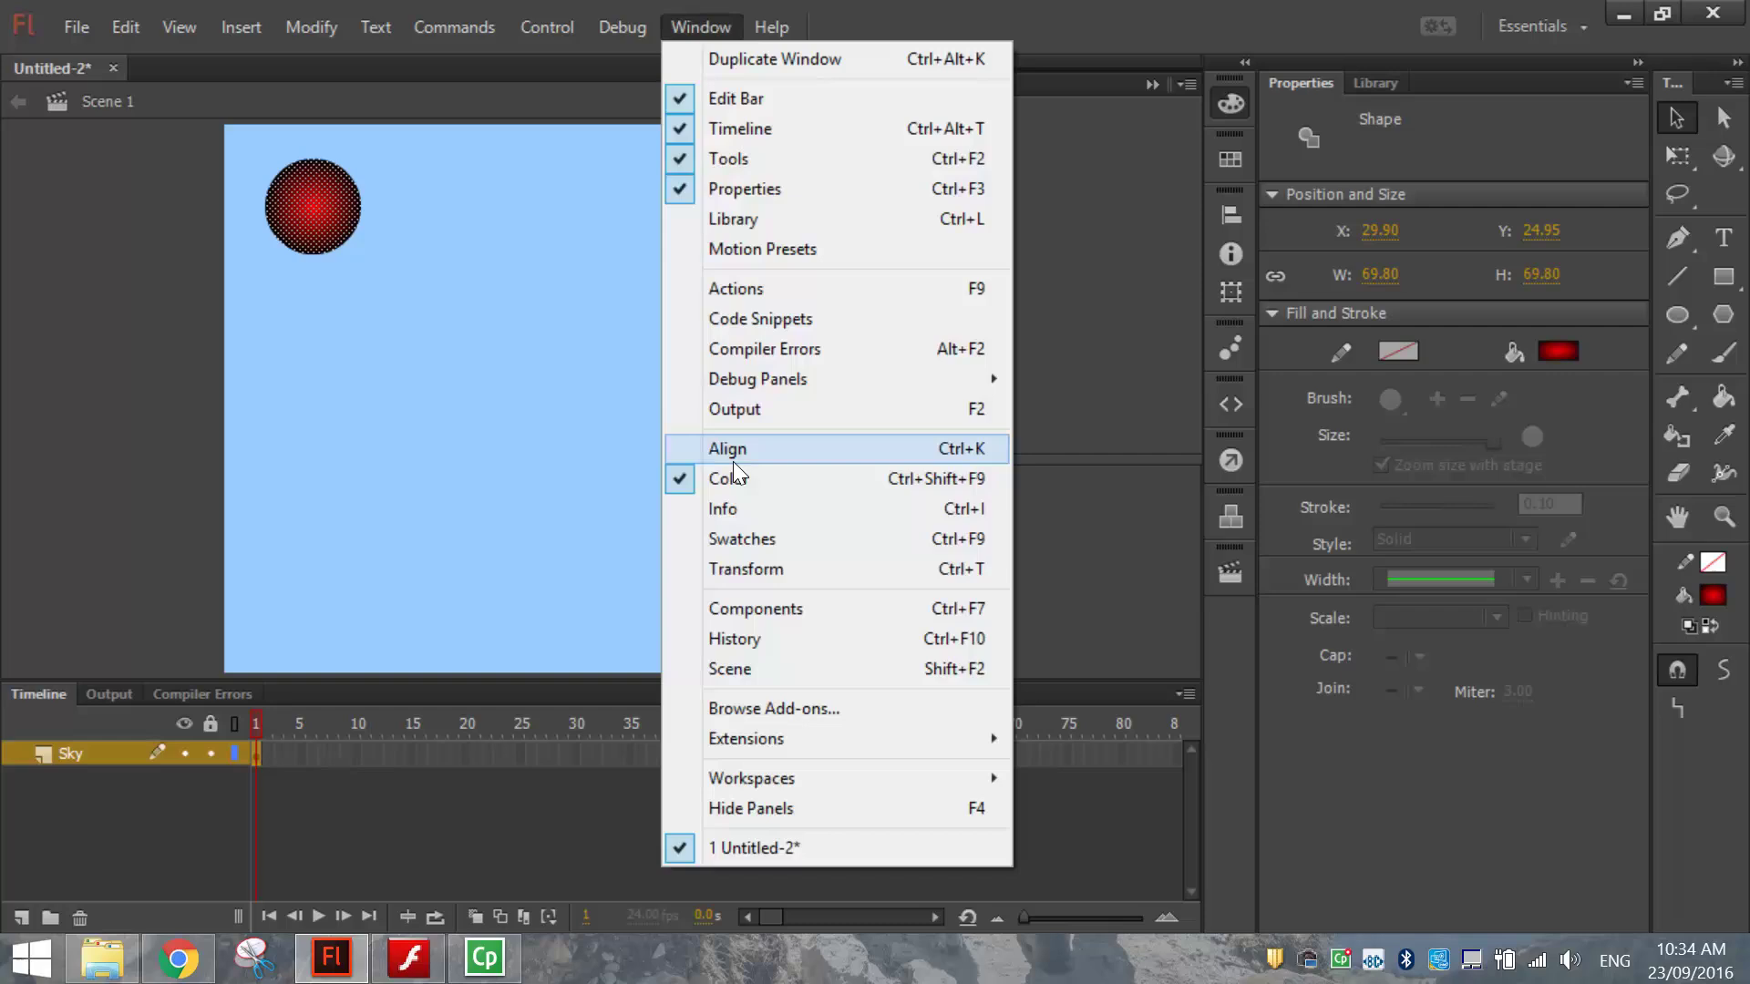
{"action": "left_click", "coordinate": [849, 483]}
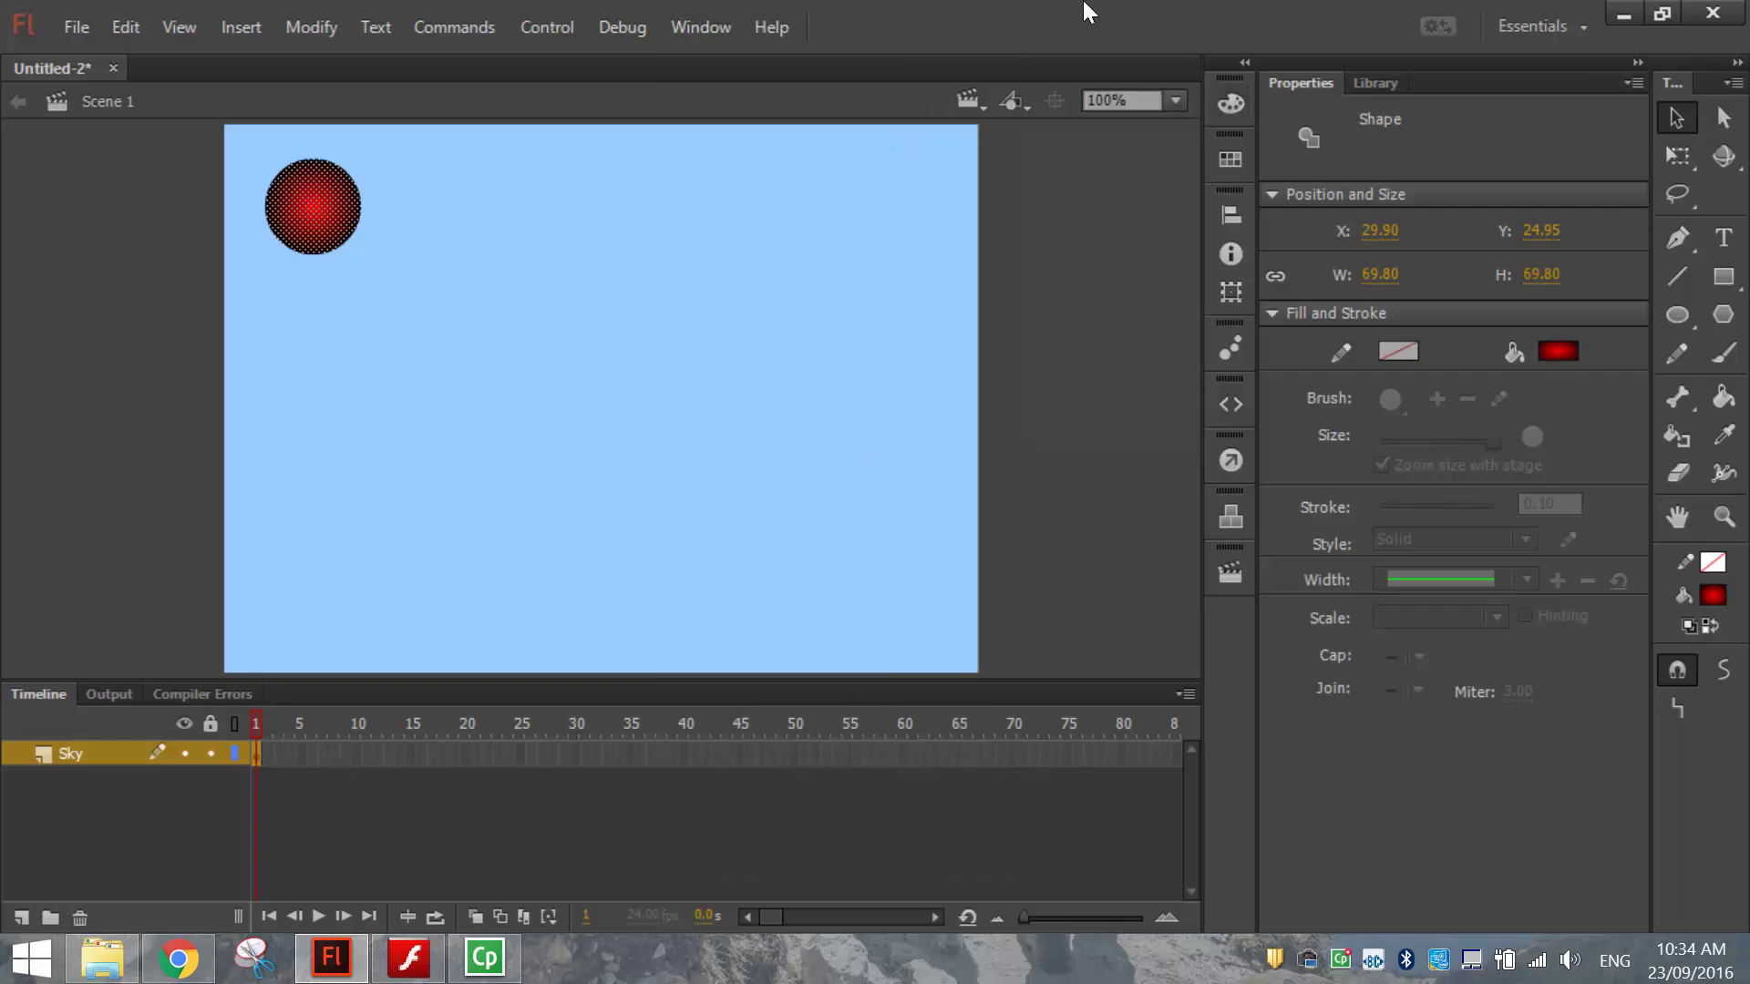
{"action": "left_click", "coordinate": [1230, 106]}
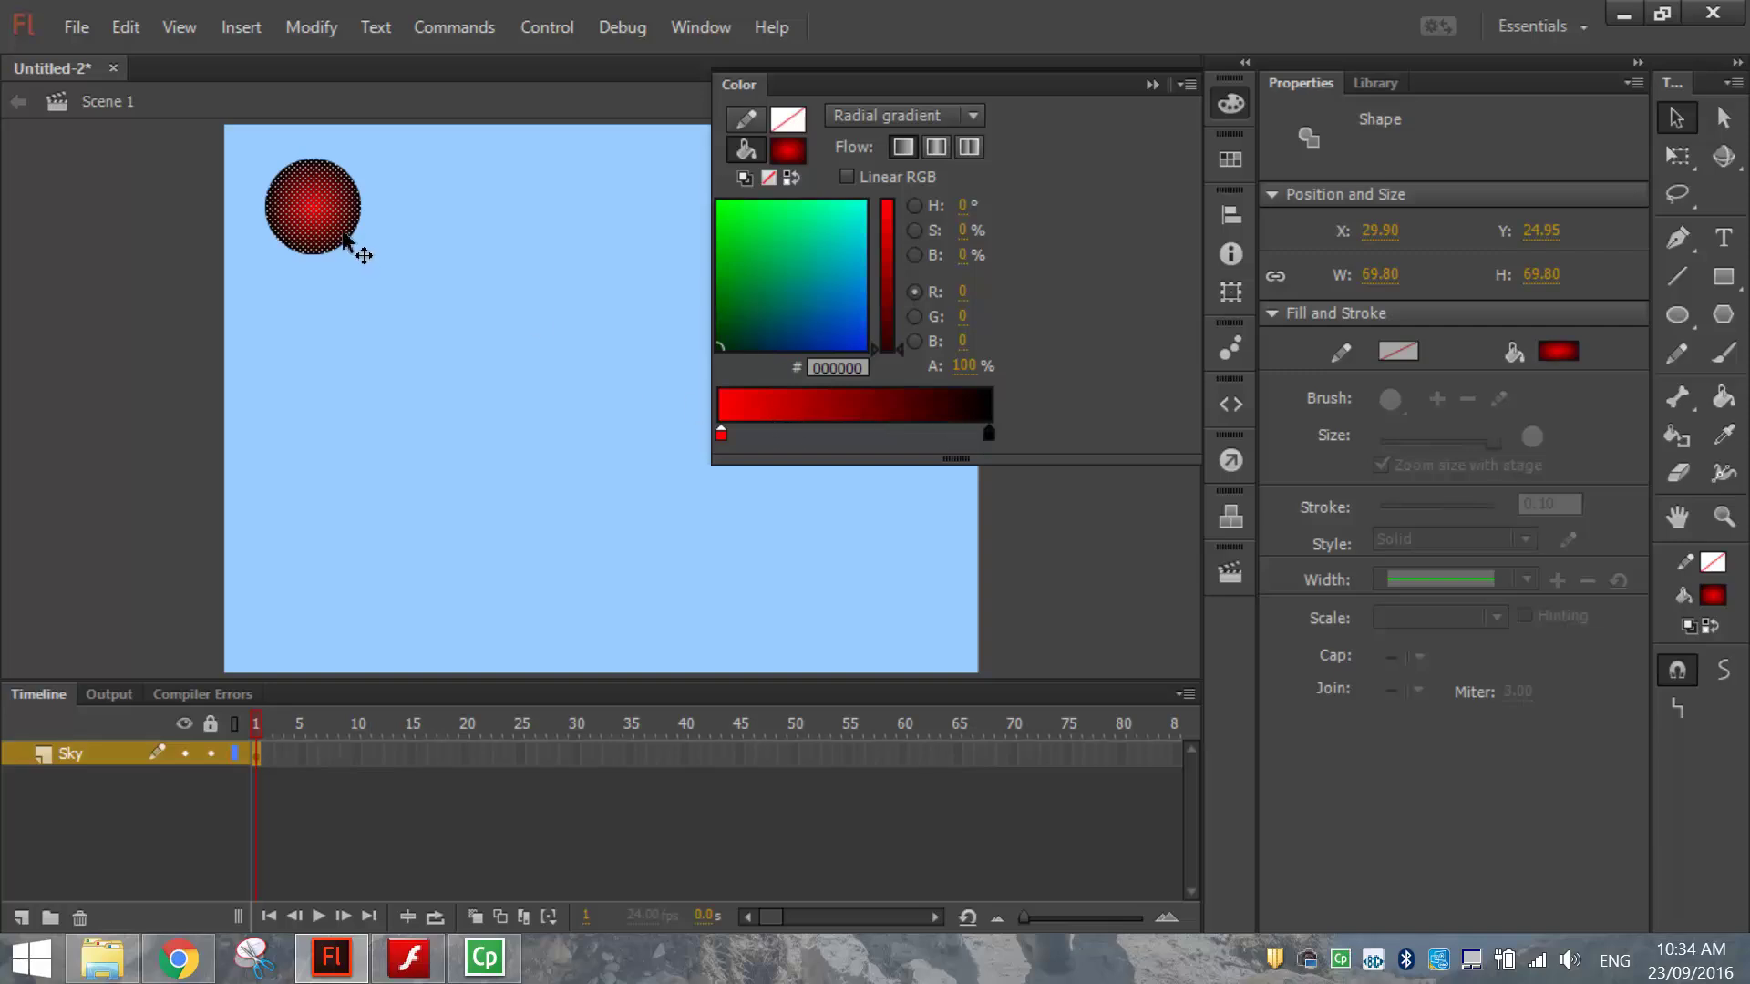
- Make the gradient's centre stop yellow and its outer stop orange #FF9900
{"action": "double_click", "coordinate": [721, 433]}
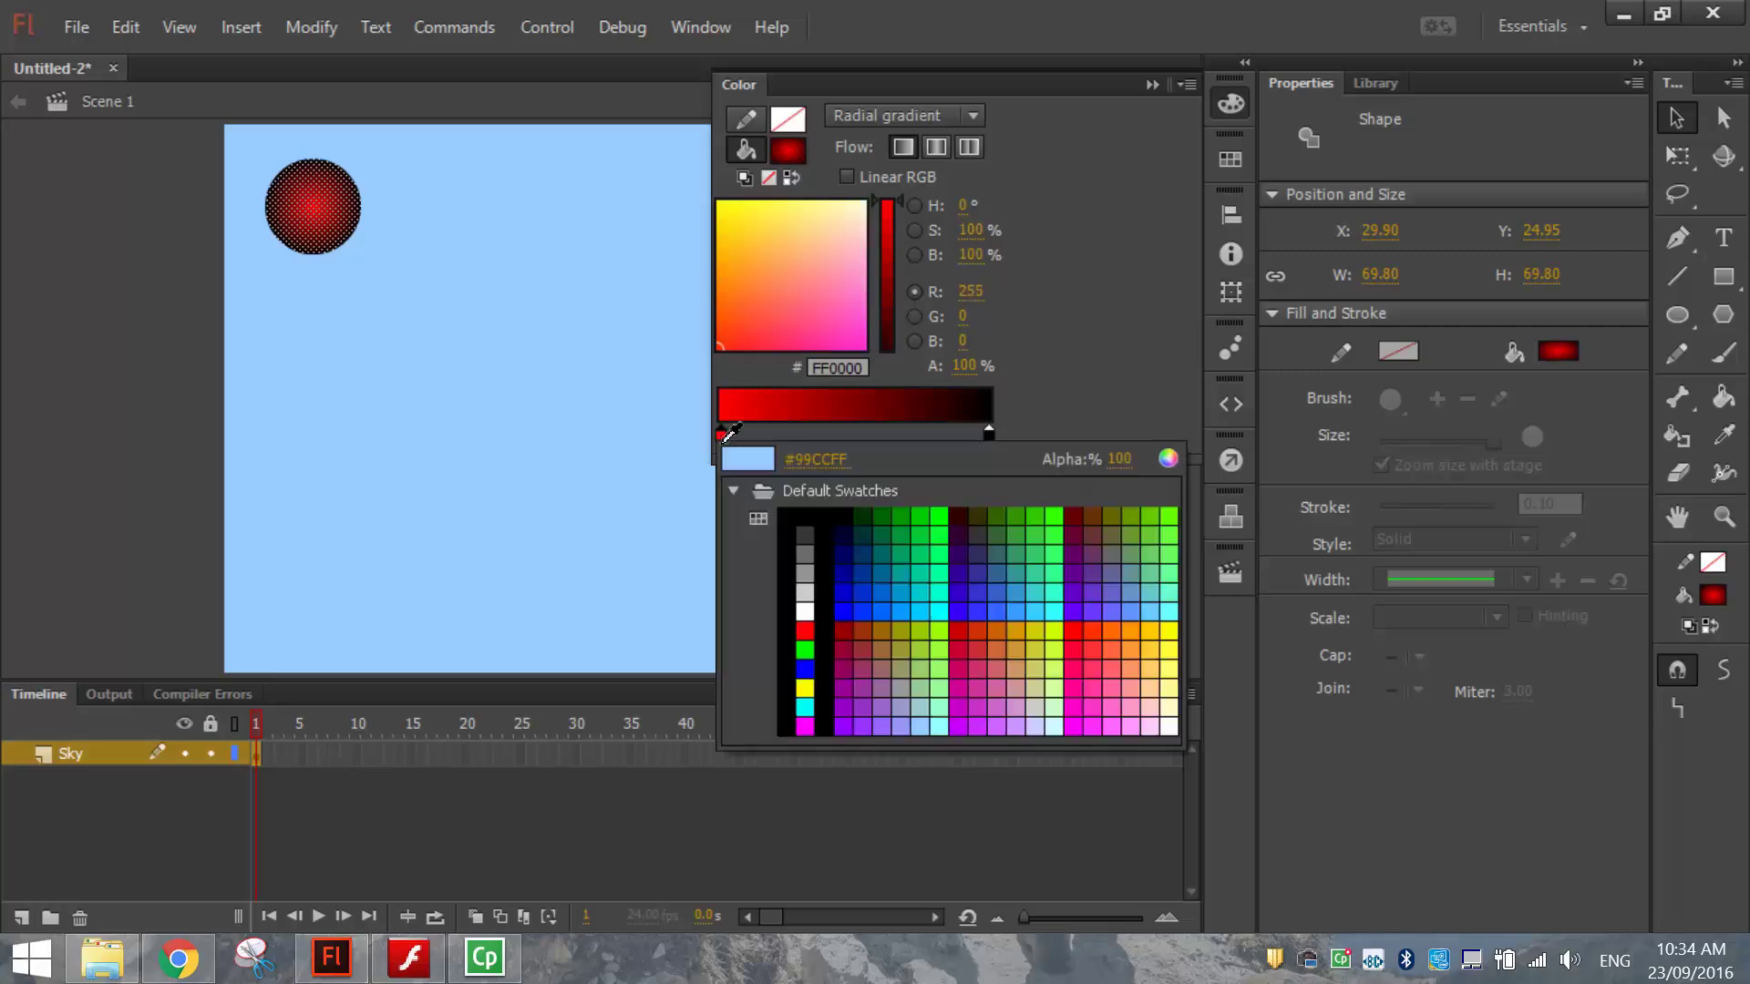
{"action": "left_click", "coordinate": [805, 687]}
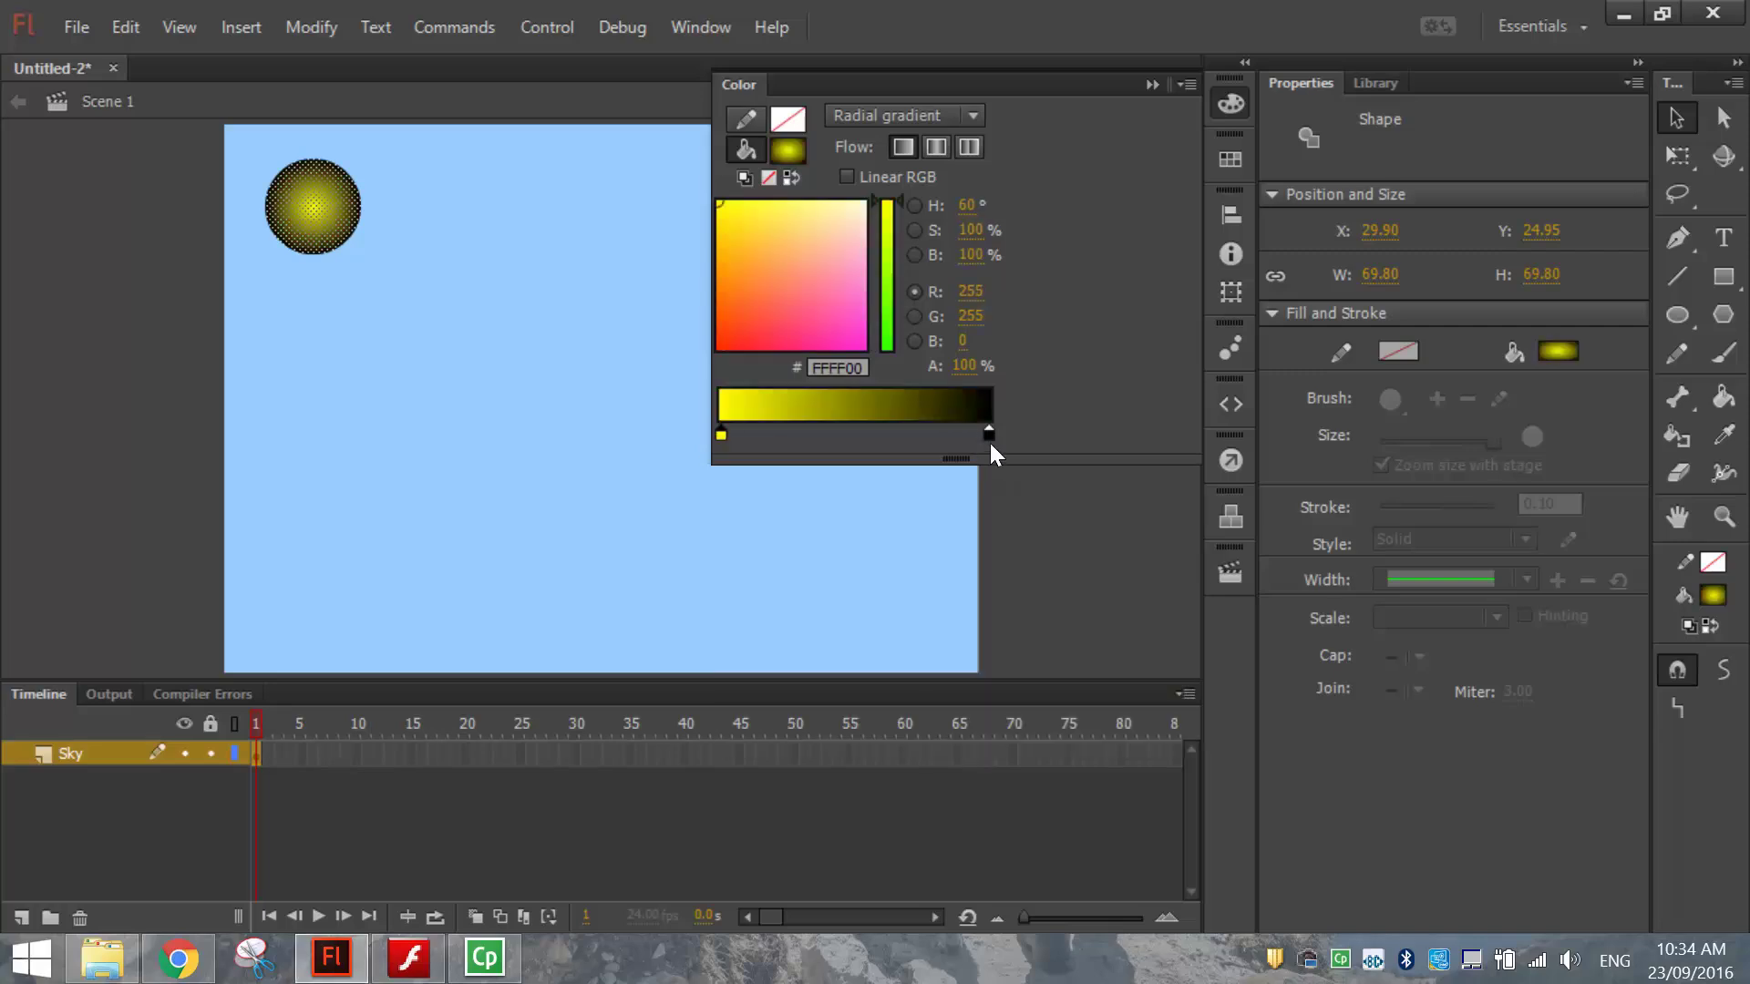
{"action": "double_click", "coordinate": [990, 435]}
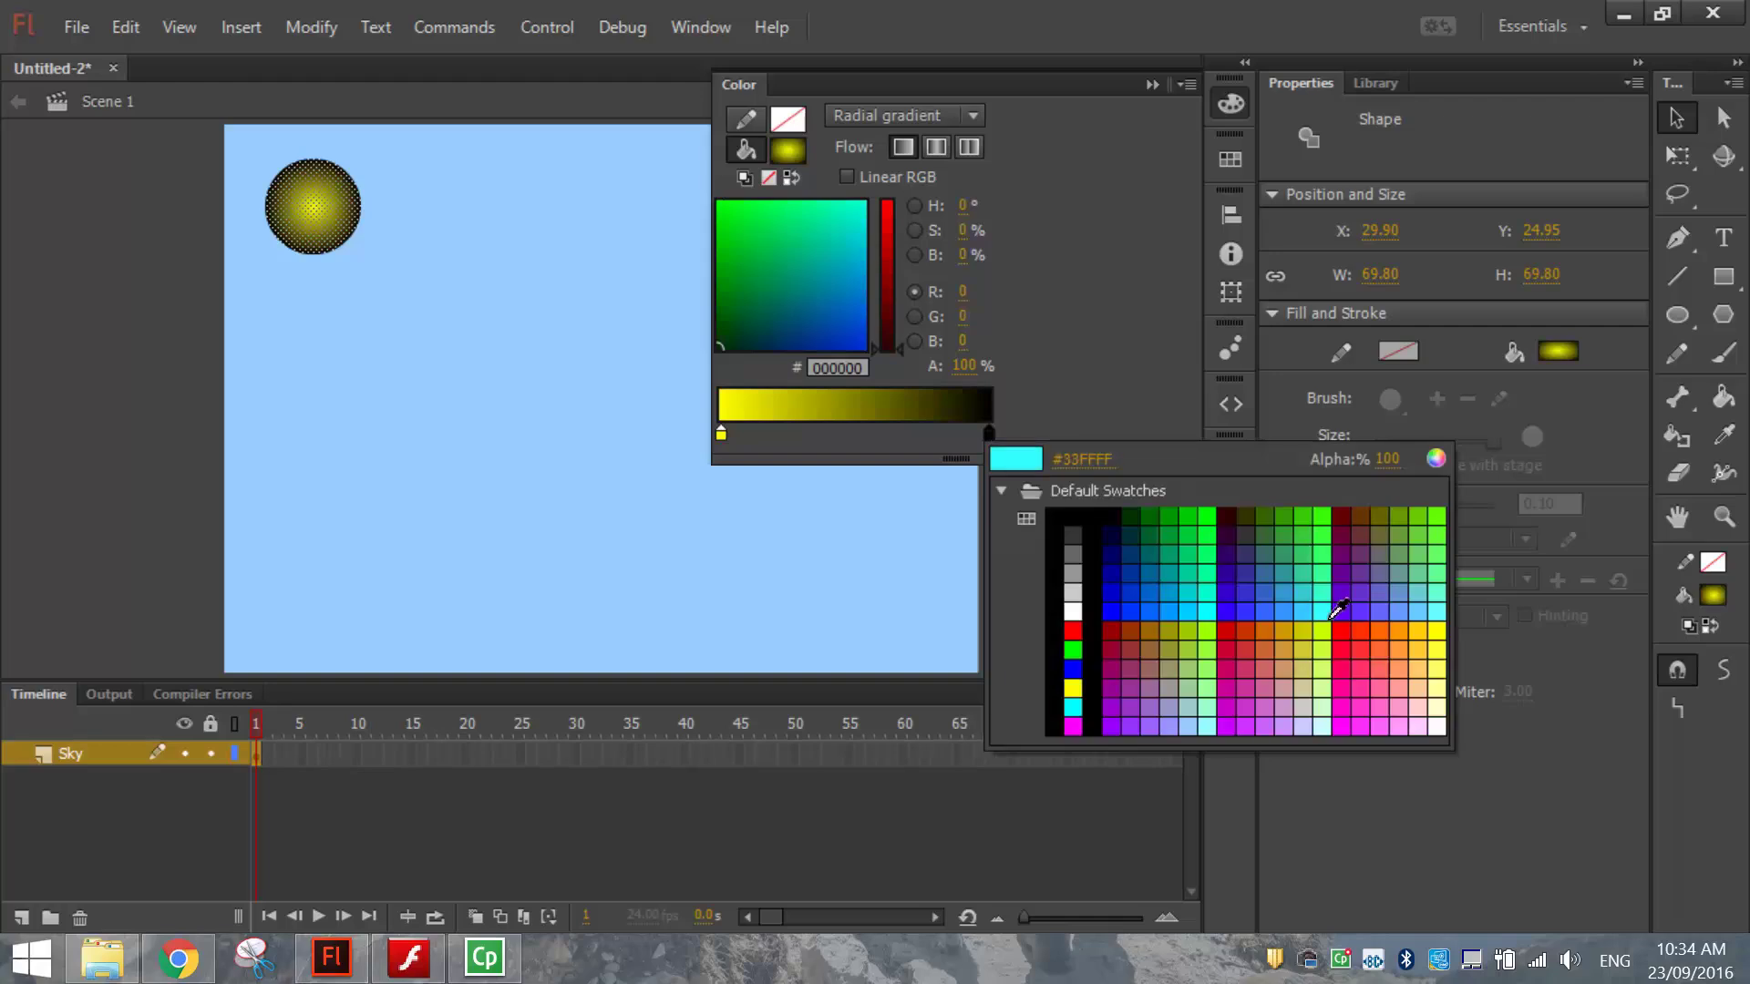
{"action": "left_click", "coordinate": [1414, 629]}
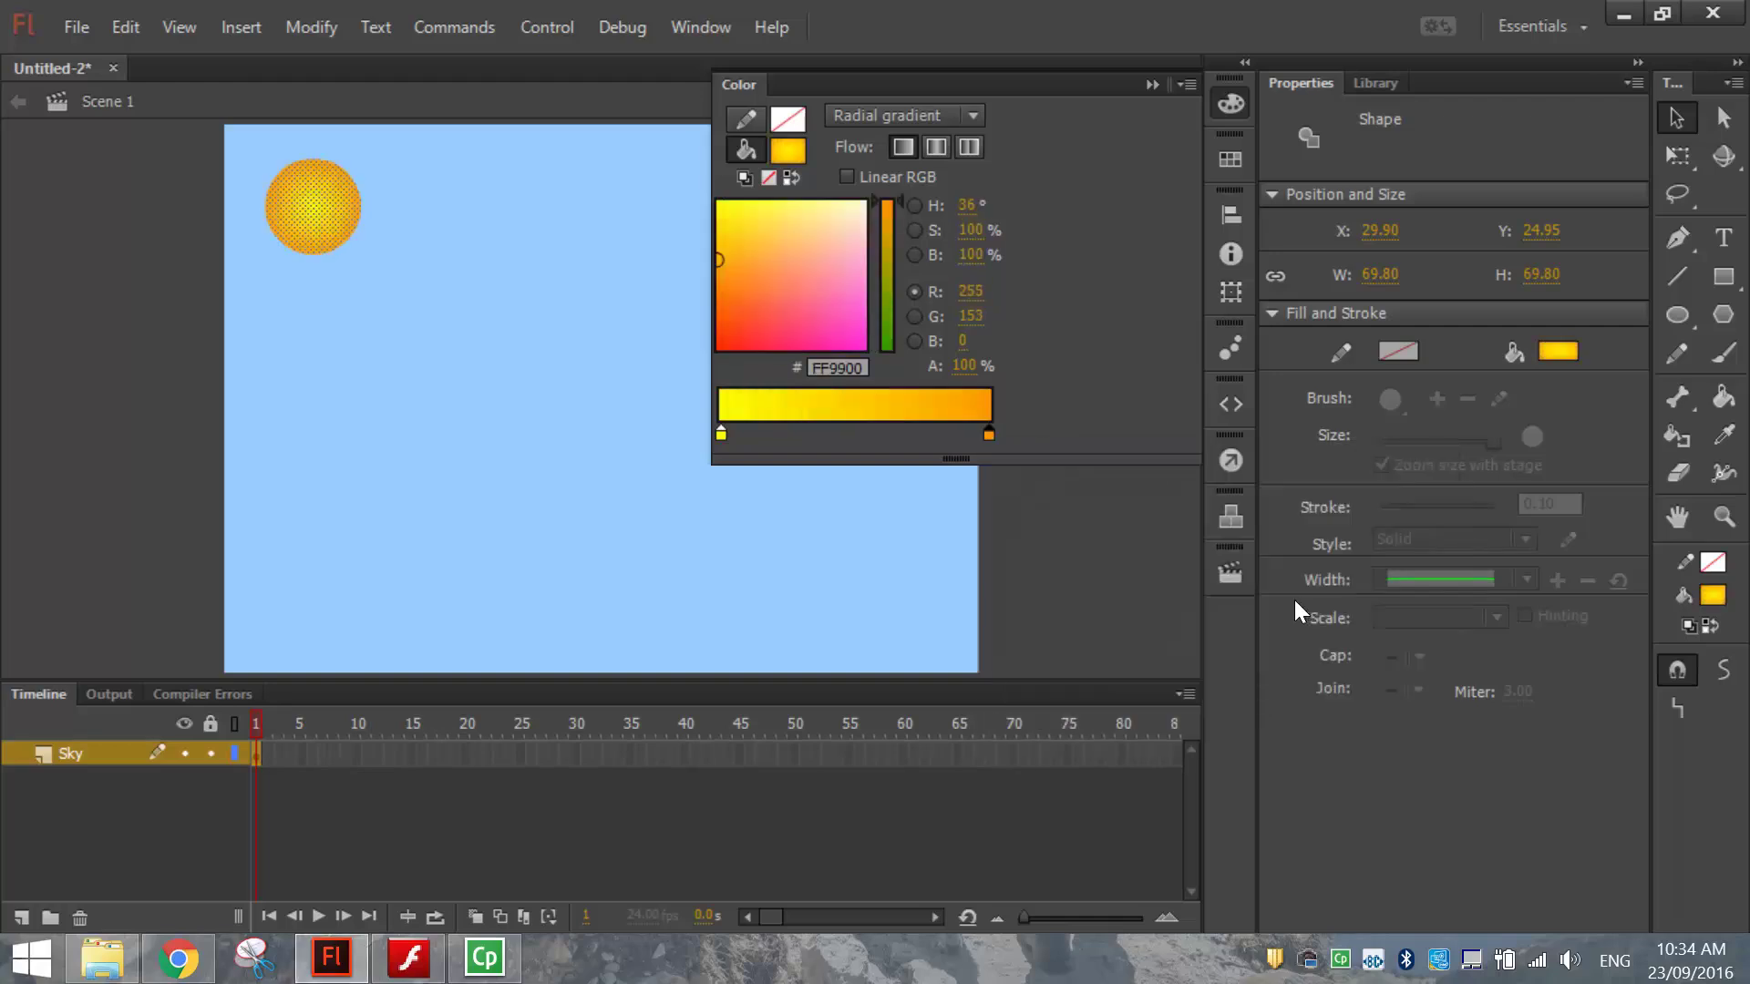
{"action": "left_click", "coordinate": [1066, 579]}
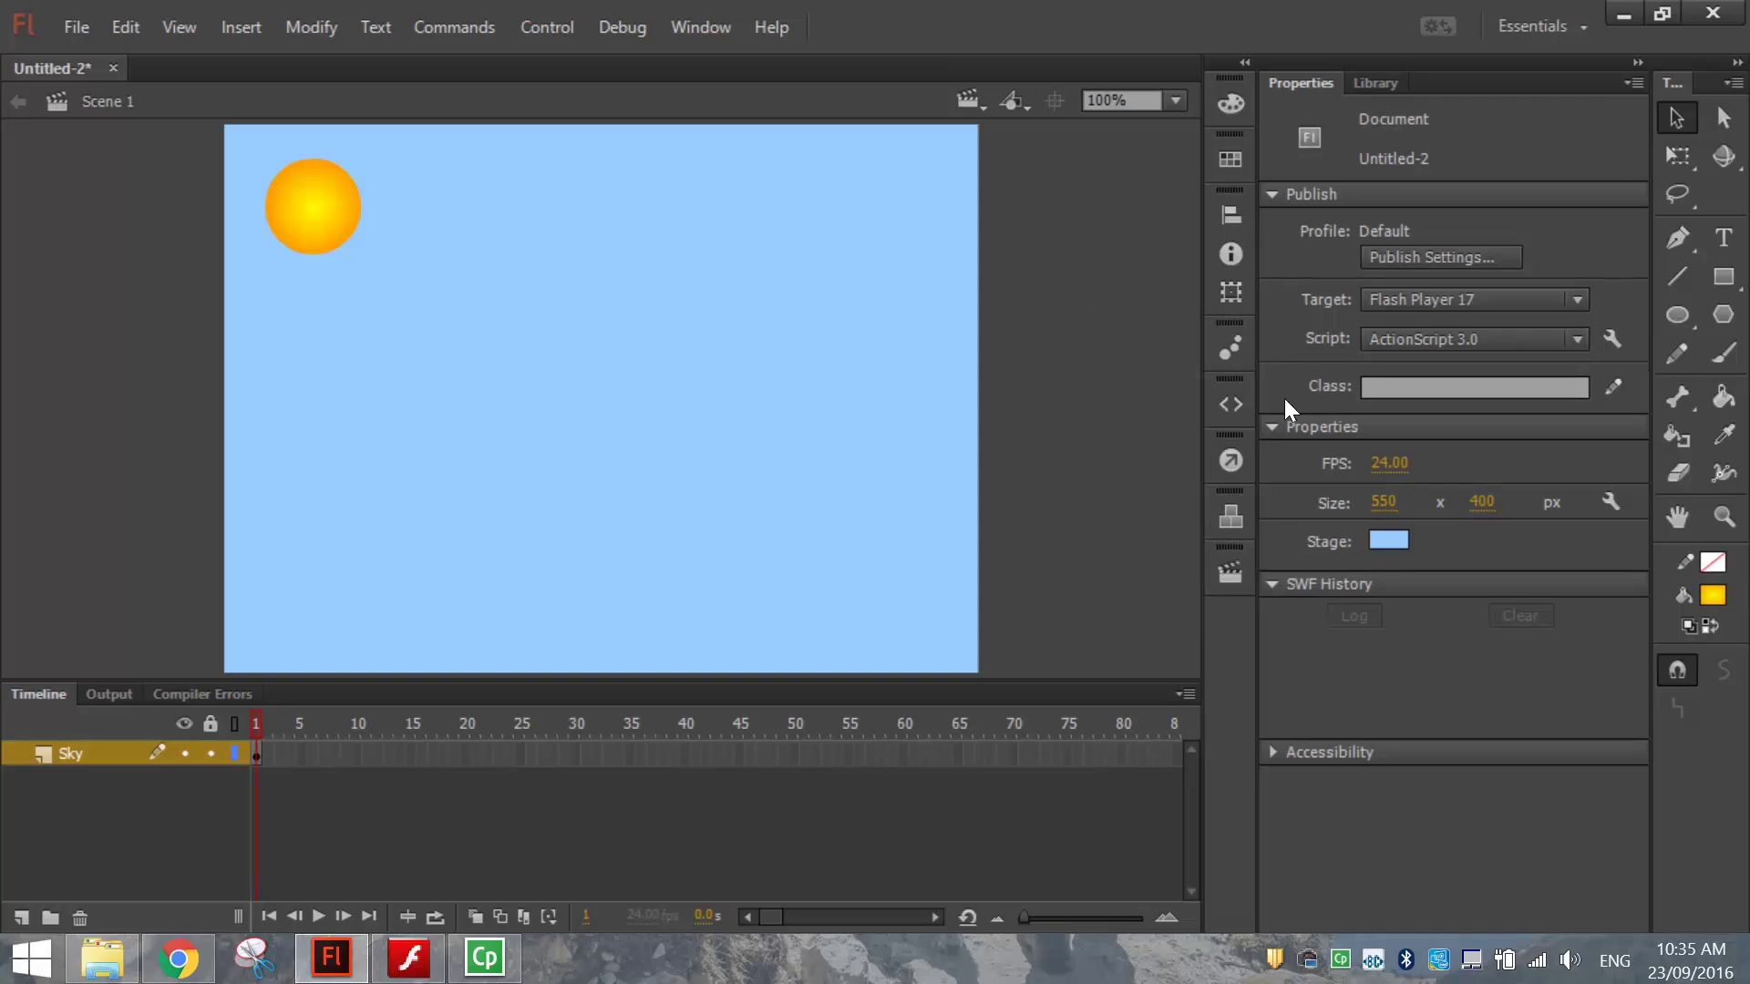
- Set up the Brush tool with white fill, the largest size and a round shape
{"action": "left_click", "coordinate": [1723, 357]}
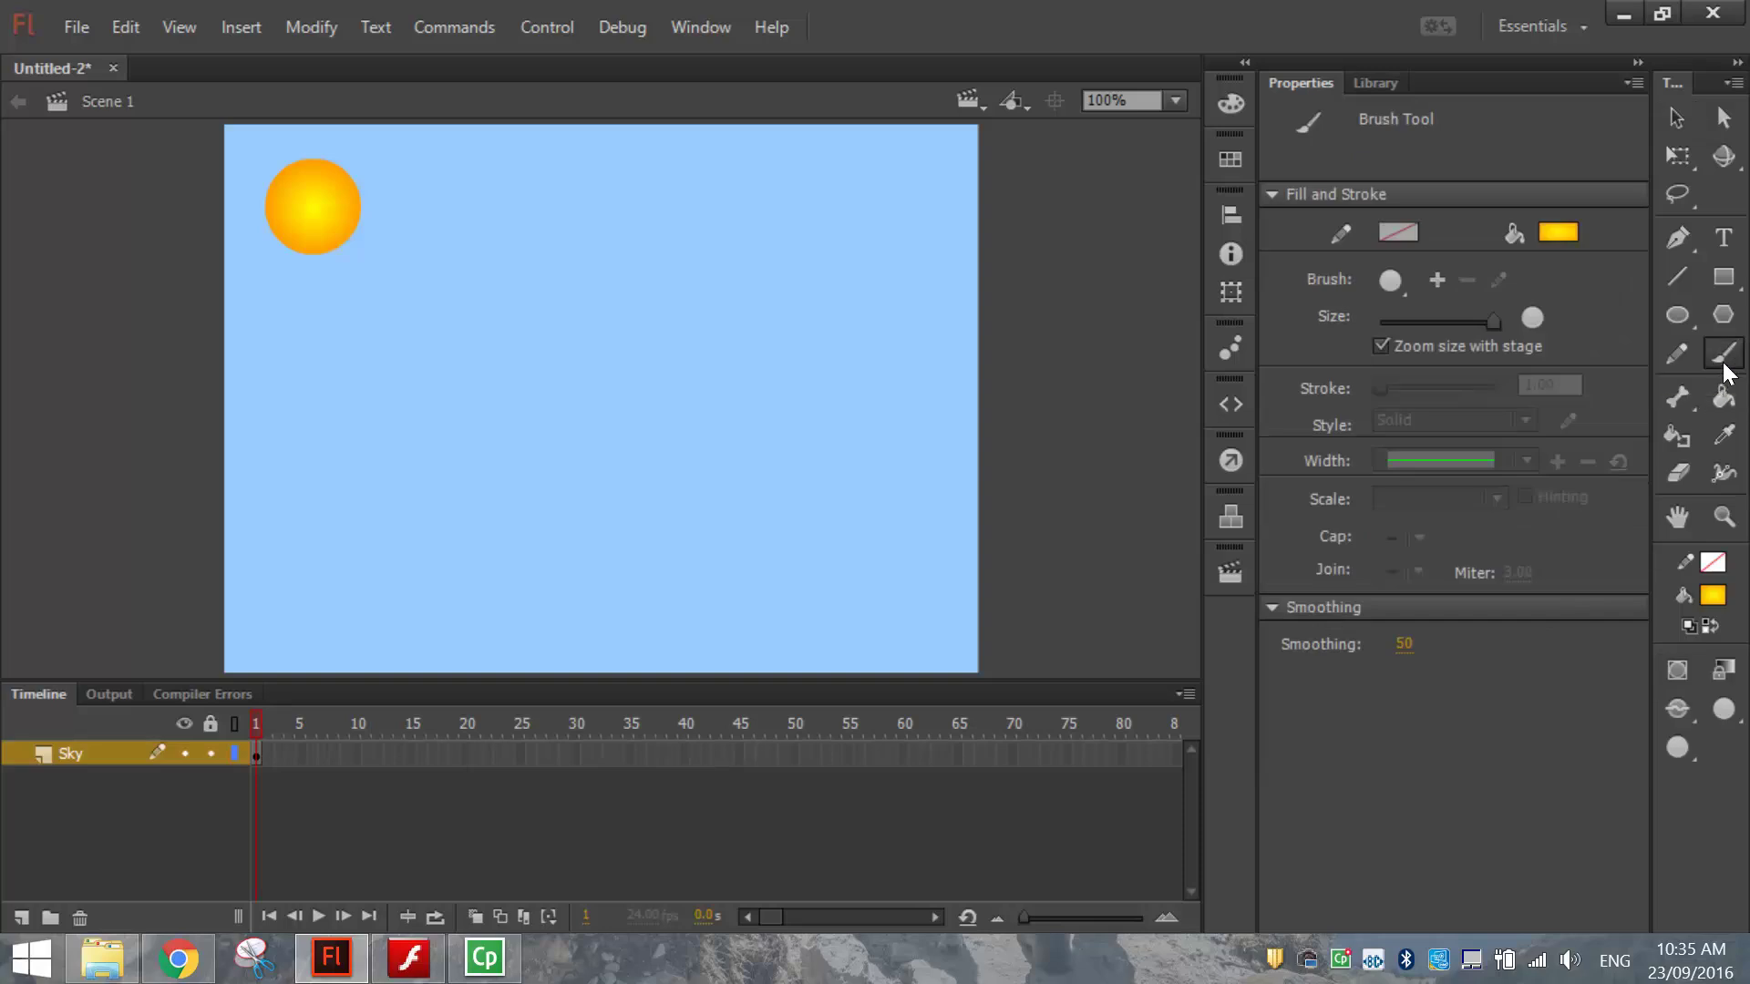
{"action": "left_click", "coordinate": [1546, 240]}
{"action": "left_click", "coordinate": [1163, 420]}
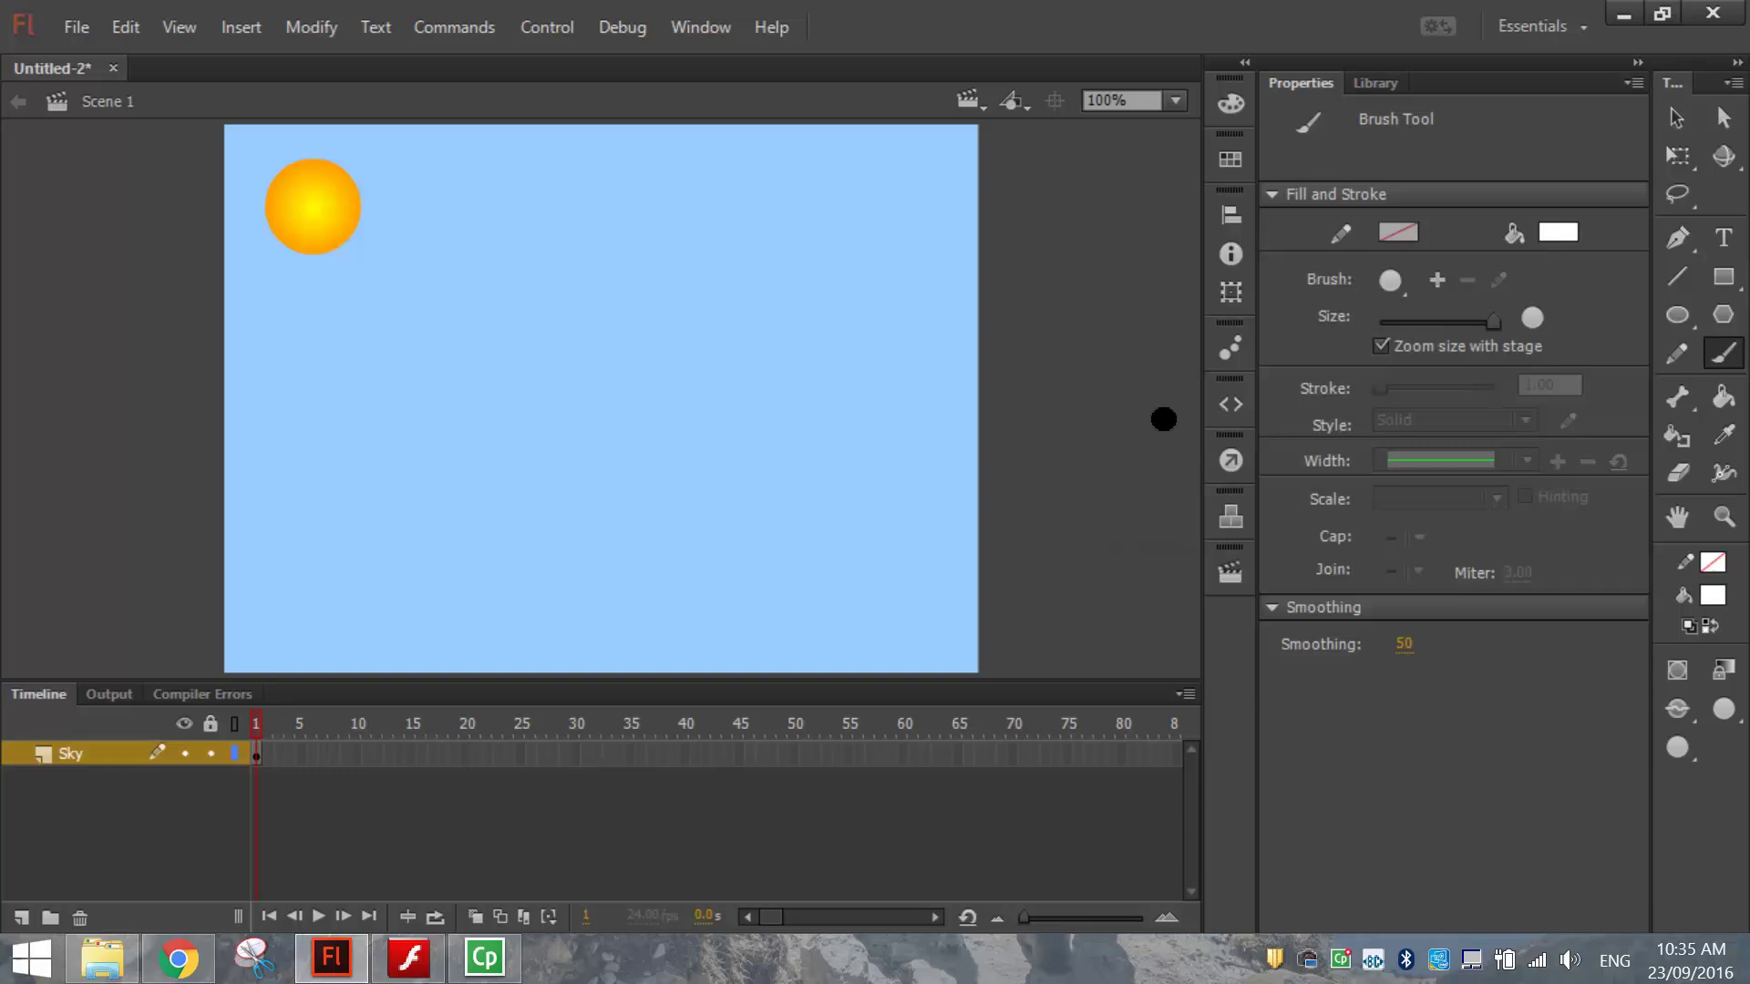
{"action": "left_click", "coordinate": [1721, 711]}
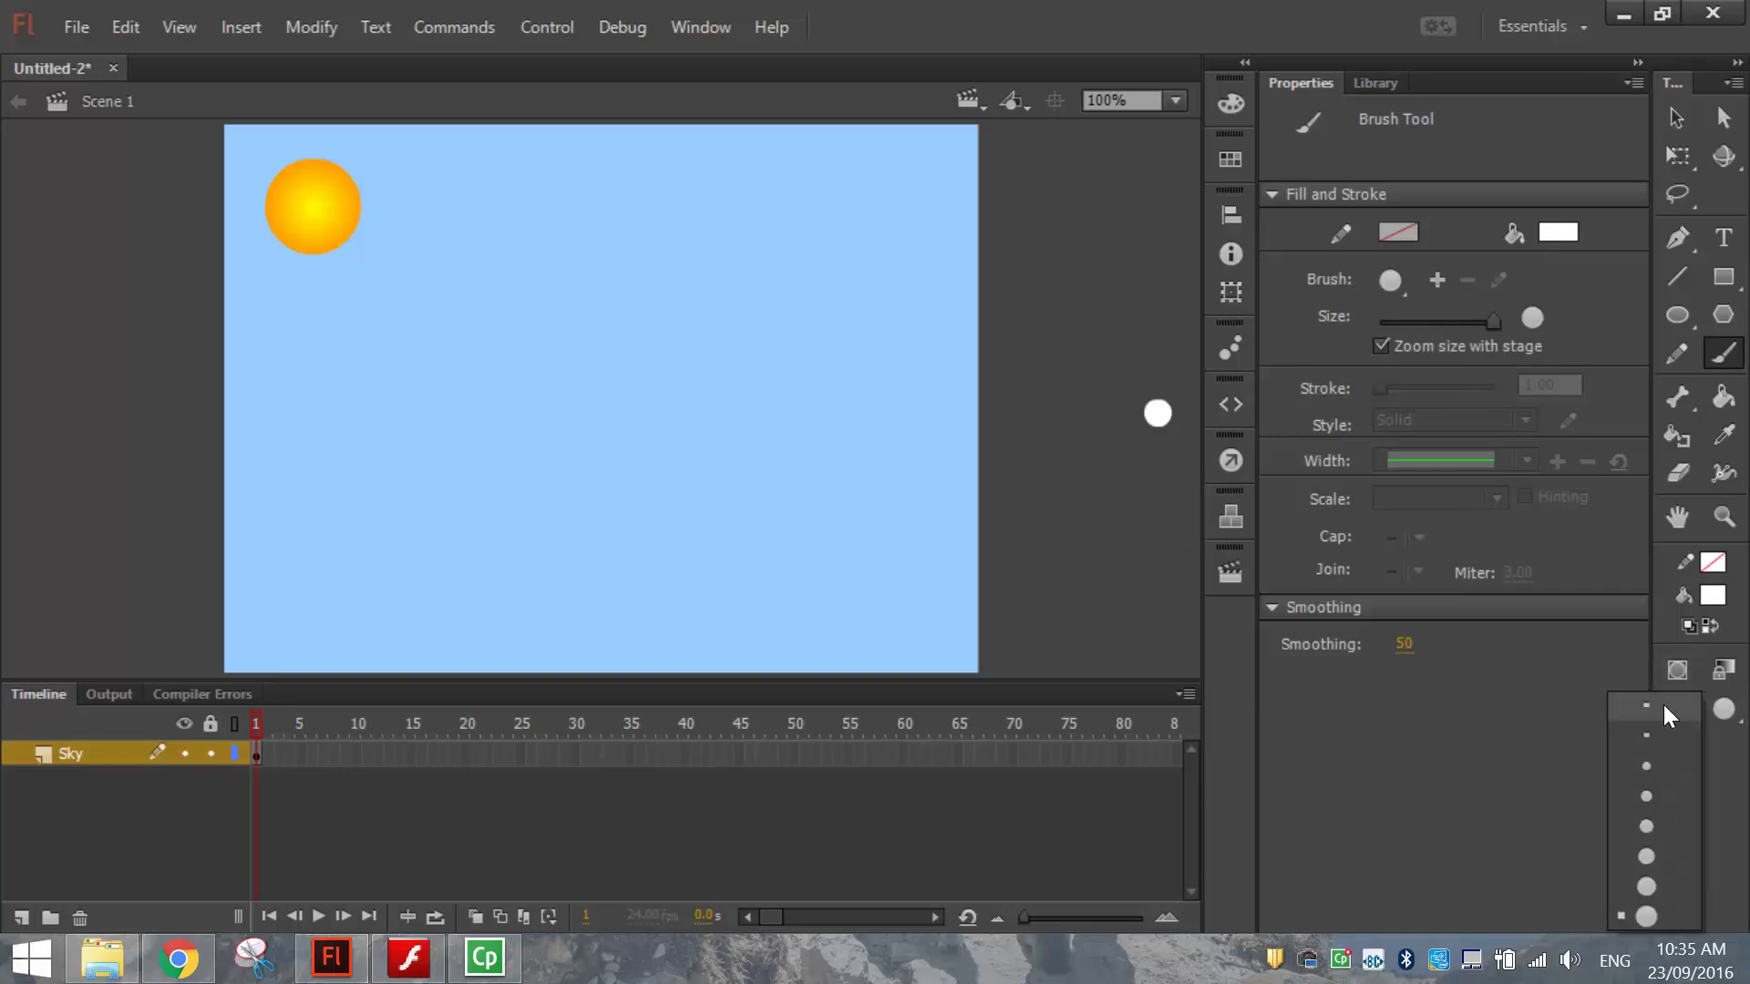
{"action": "left_click", "coordinate": [1646, 916]}
{"action": "left_click", "coordinate": [1679, 743]}
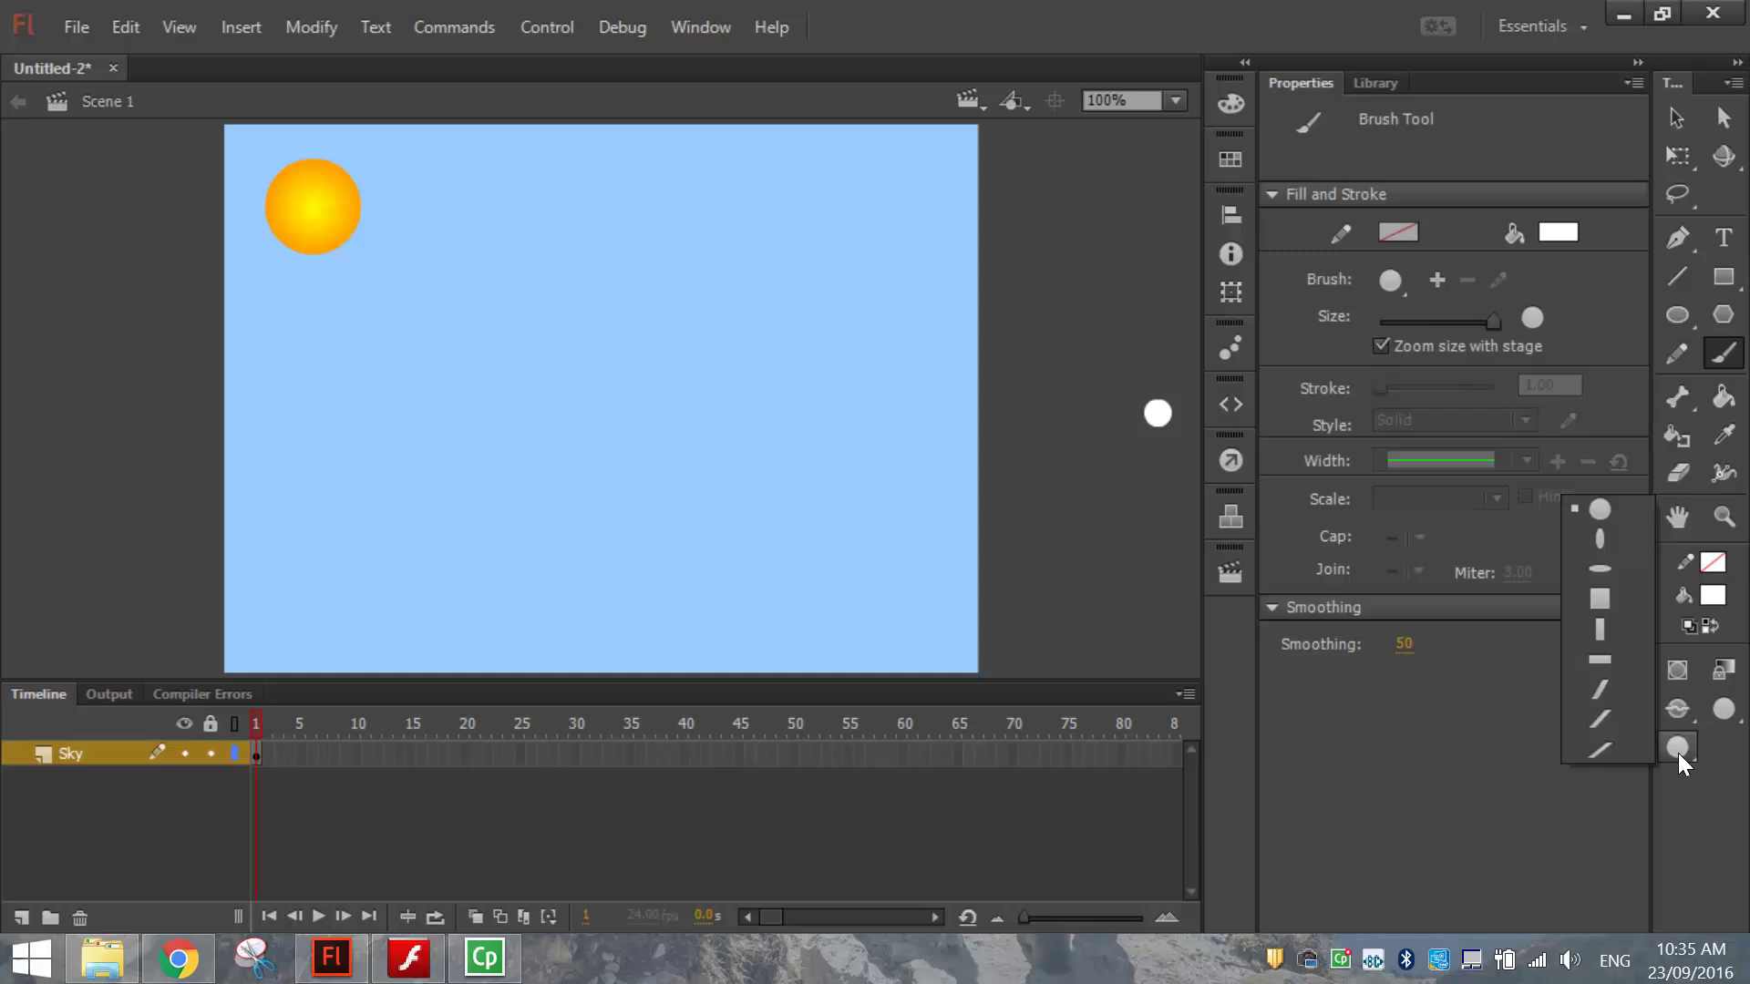
{"action": "left_click", "coordinate": [1602, 513]}
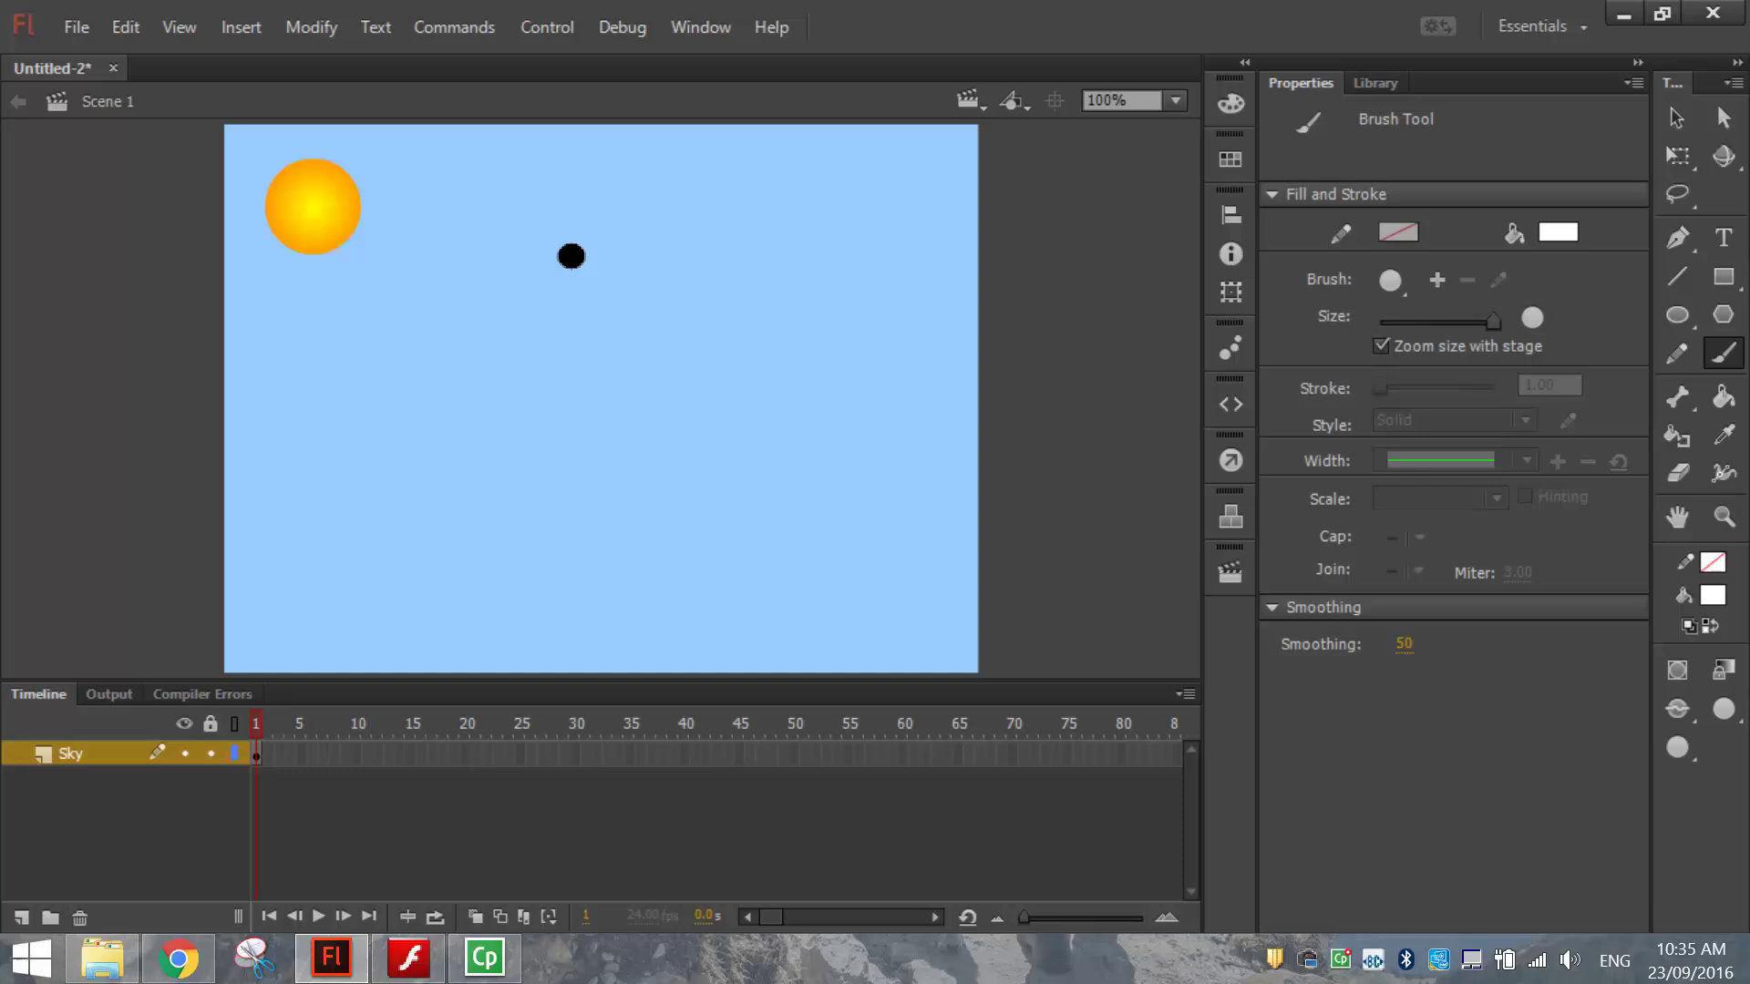
- Paint three white clouds across the sky beside the sun
{"action": "mouse_move", "coordinate": [527, 217]}
{"action": "left_mouse_down"}
{"action": "mouse_move", "coordinate": [570, 223]}
{"action": "mouse_move", "coordinate": [544, 261]}
{"action": "mouse_move", "coordinate": [547, 237]}
{"action": "mouse_move", "coordinate": [535, 258]}
{"action": "mouse_move", "coordinate": [586, 246]}
{"action": "mouse_move", "coordinate": [566, 258]}
{"action": "mouse_move", "coordinate": [583, 214]}
{"action": "mouse_move", "coordinate": [593, 230]}
{"action": "mouse_move", "coordinate": [497, 245]}
{"action": "left_mouse_up"}
{"action": "mouse_move", "coordinate": [734, 215]}
{"action": "left_mouse_down"}
{"action": "mouse_move", "coordinate": [762, 183]}
{"action": "mouse_move", "coordinate": [773, 204]}
{"action": "mouse_move", "coordinate": [816, 188]}
{"action": "mouse_move", "coordinate": [806, 229]}
{"action": "mouse_move", "coordinate": [793, 207]}
{"action": "left_mouse_up"}
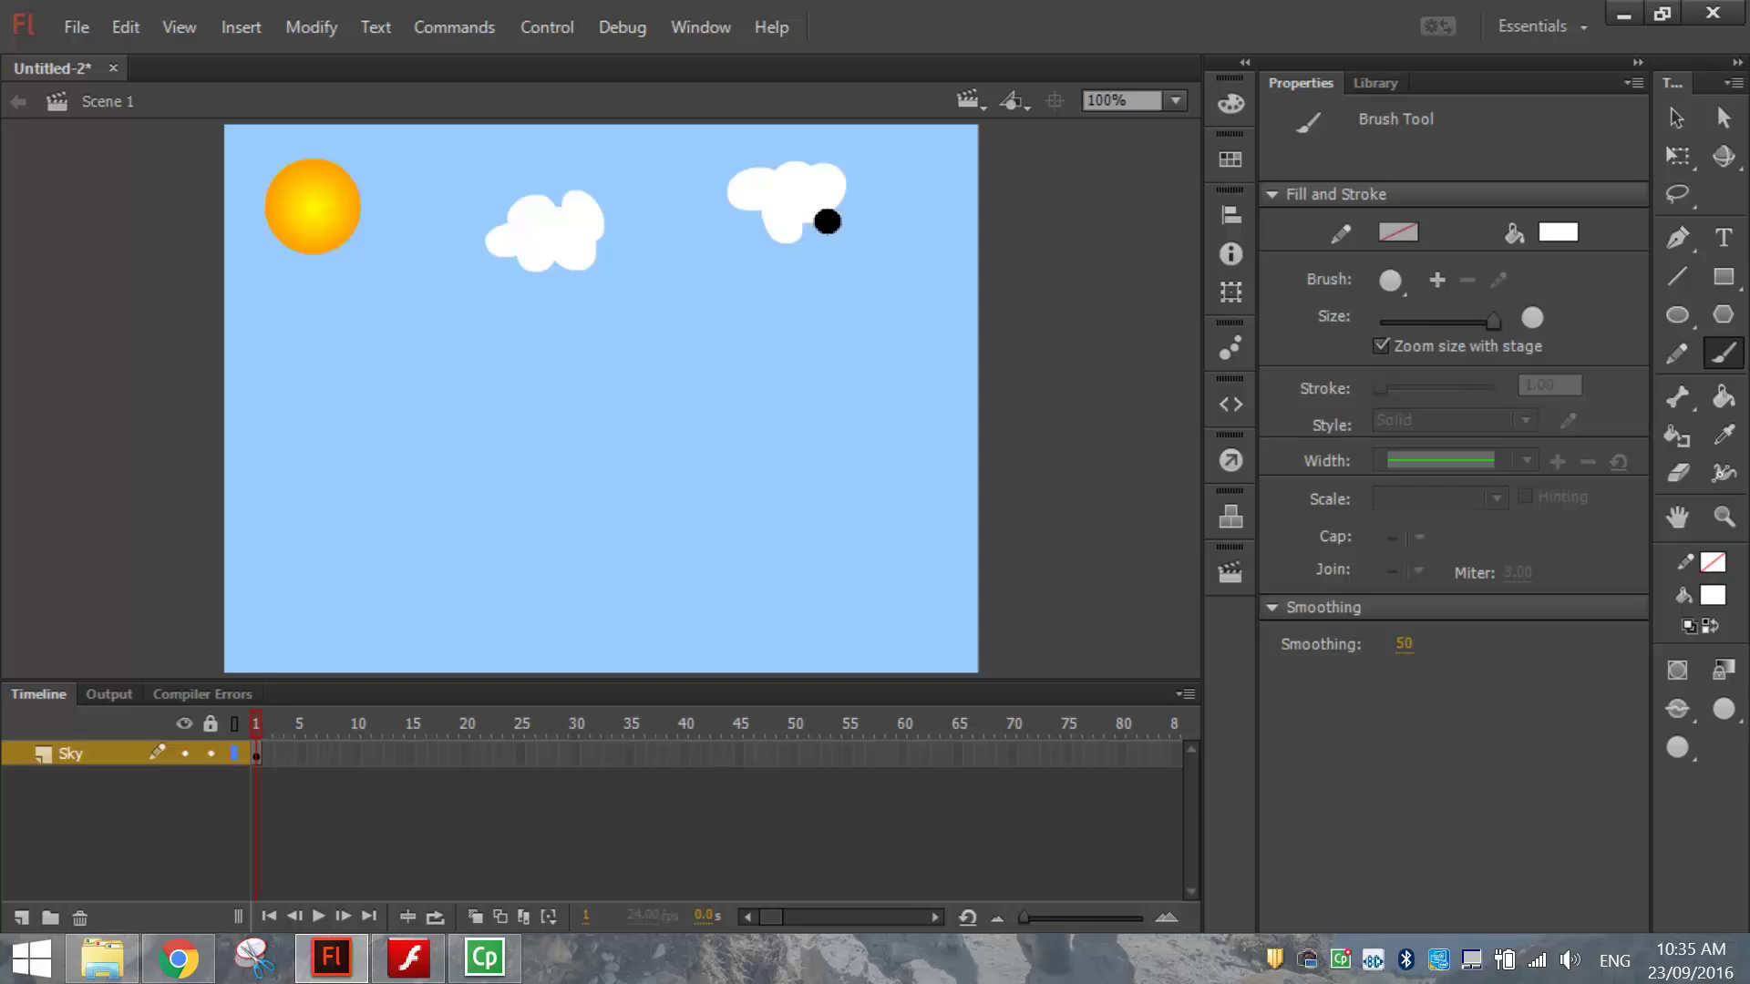
{"action": "mouse_move", "coordinate": [930, 222]}
{"action": "left_mouse_down"}
{"action": "mouse_move", "coordinate": [949, 241]}
{"action": "mouse_move", "coordinate": [926, 261]}
{"action": "left_mouse_up"}
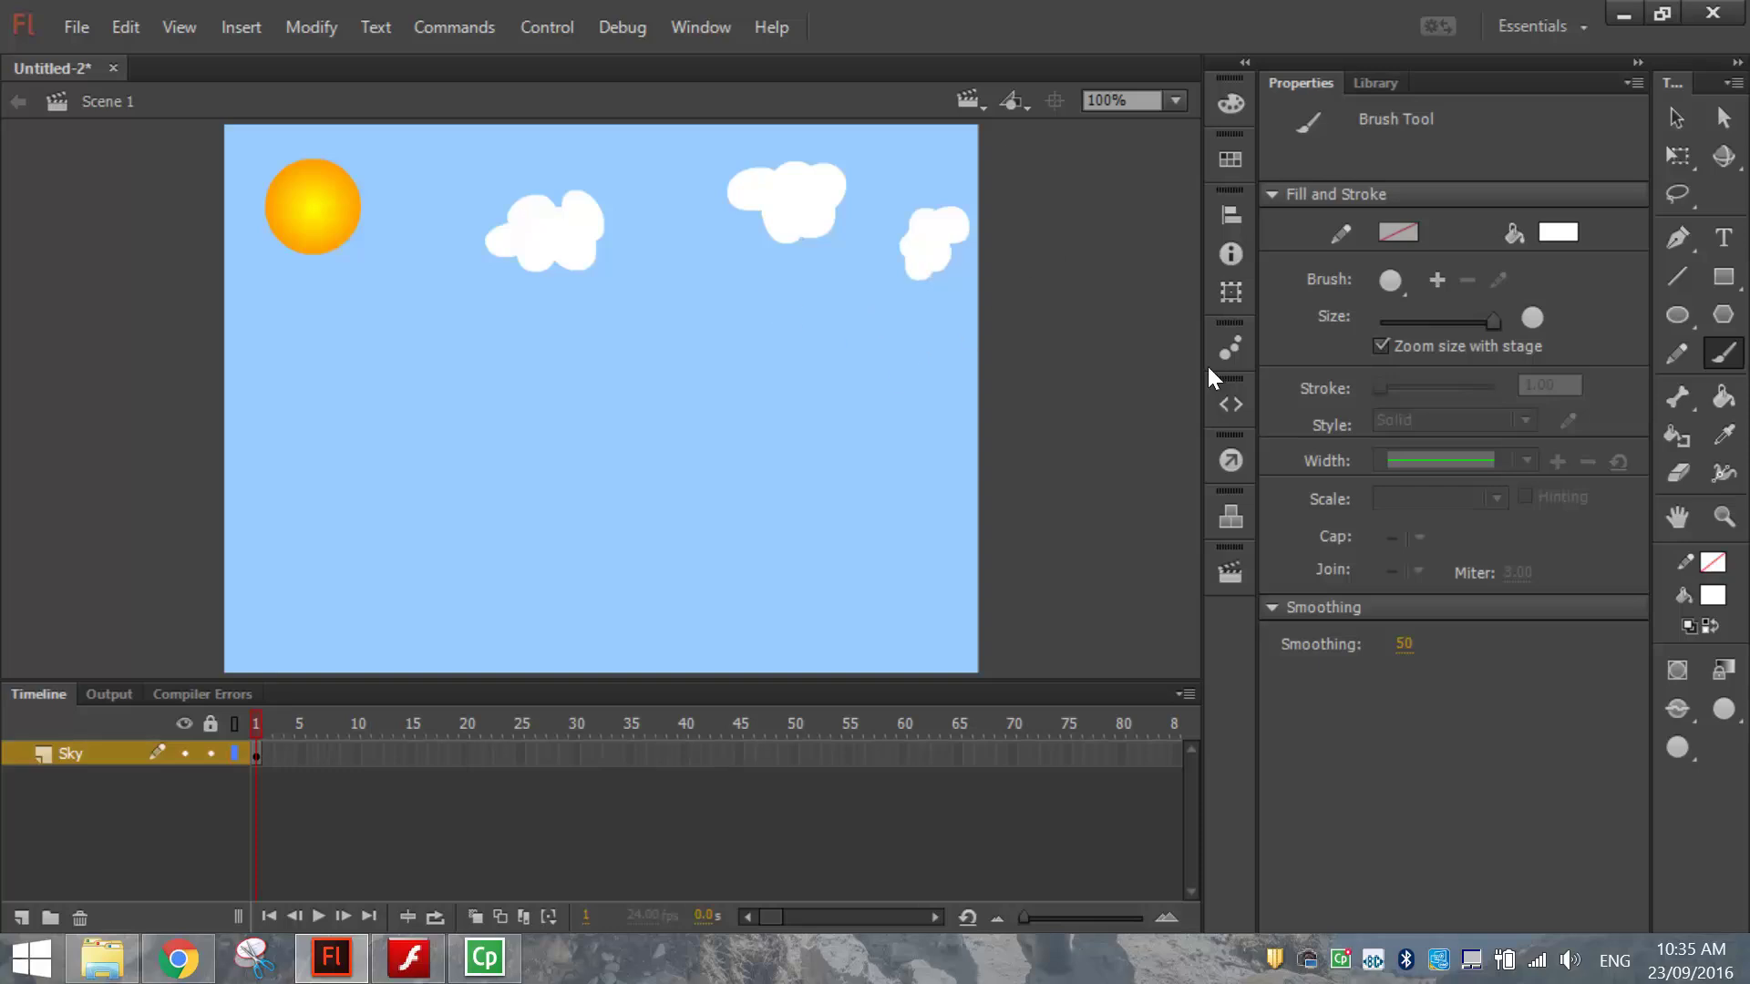
{"action": "left_click", "coordinate": [1674, 115]}
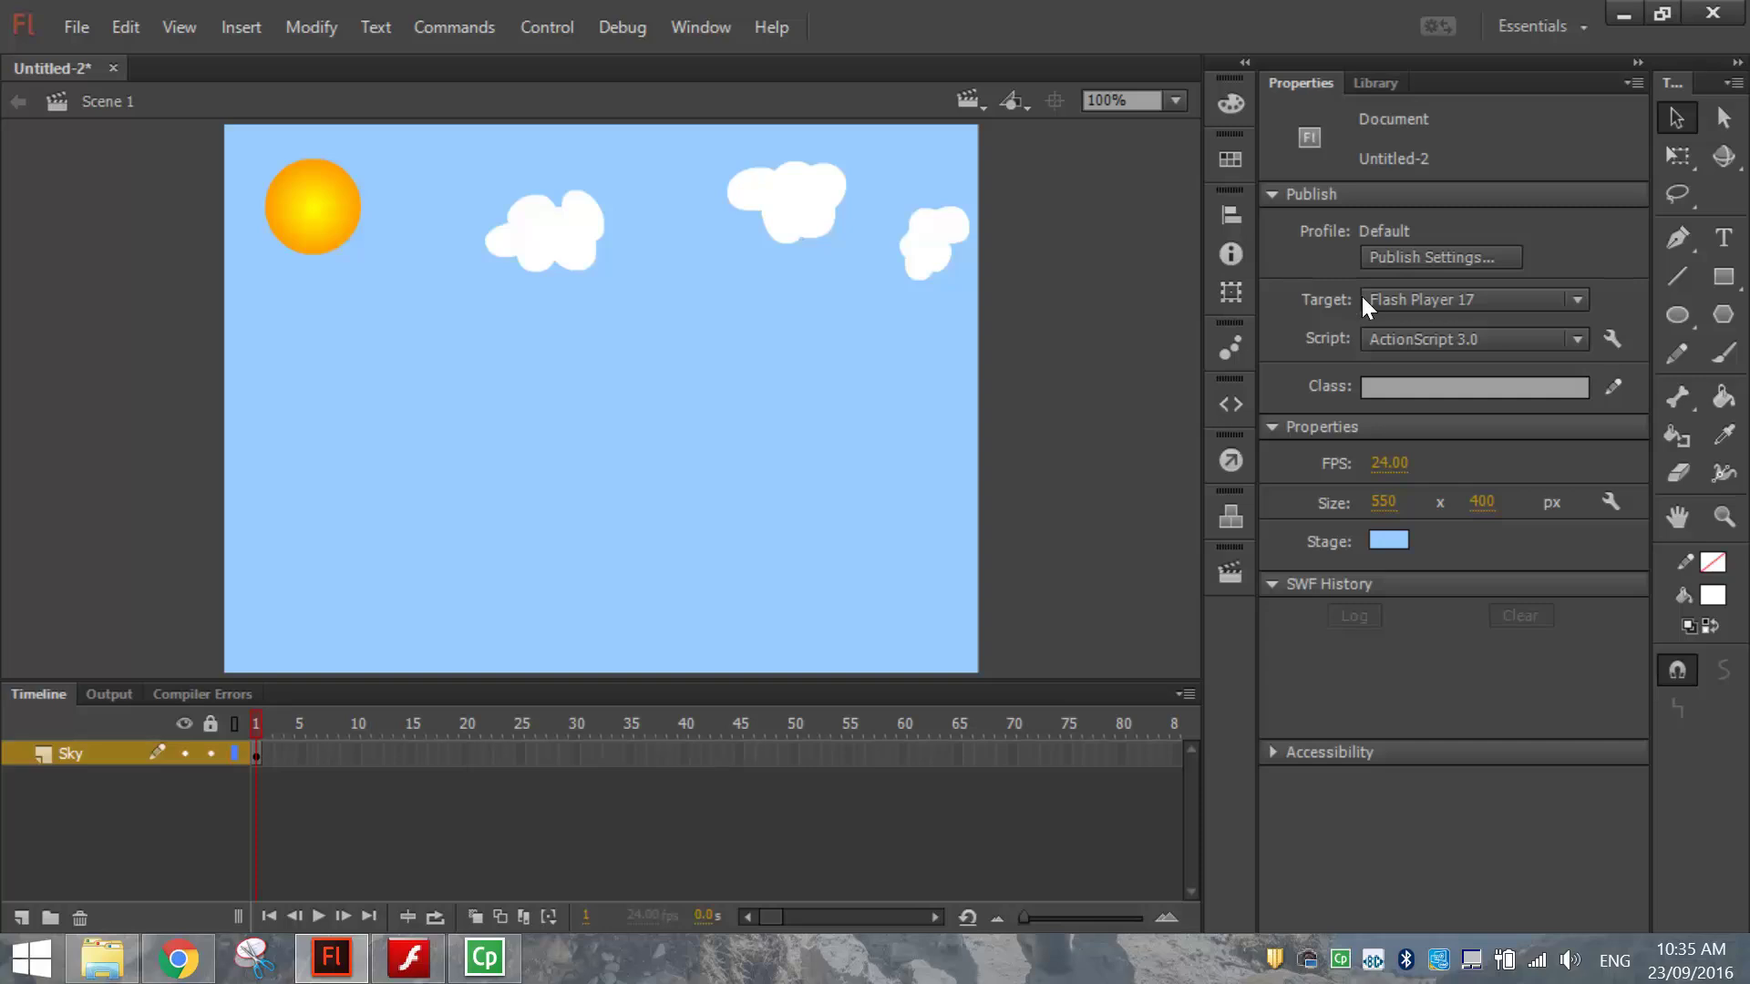
- Add a new layer above Sky and name it Hills
{"action": "left_click", "coordinate": [20, 918]}
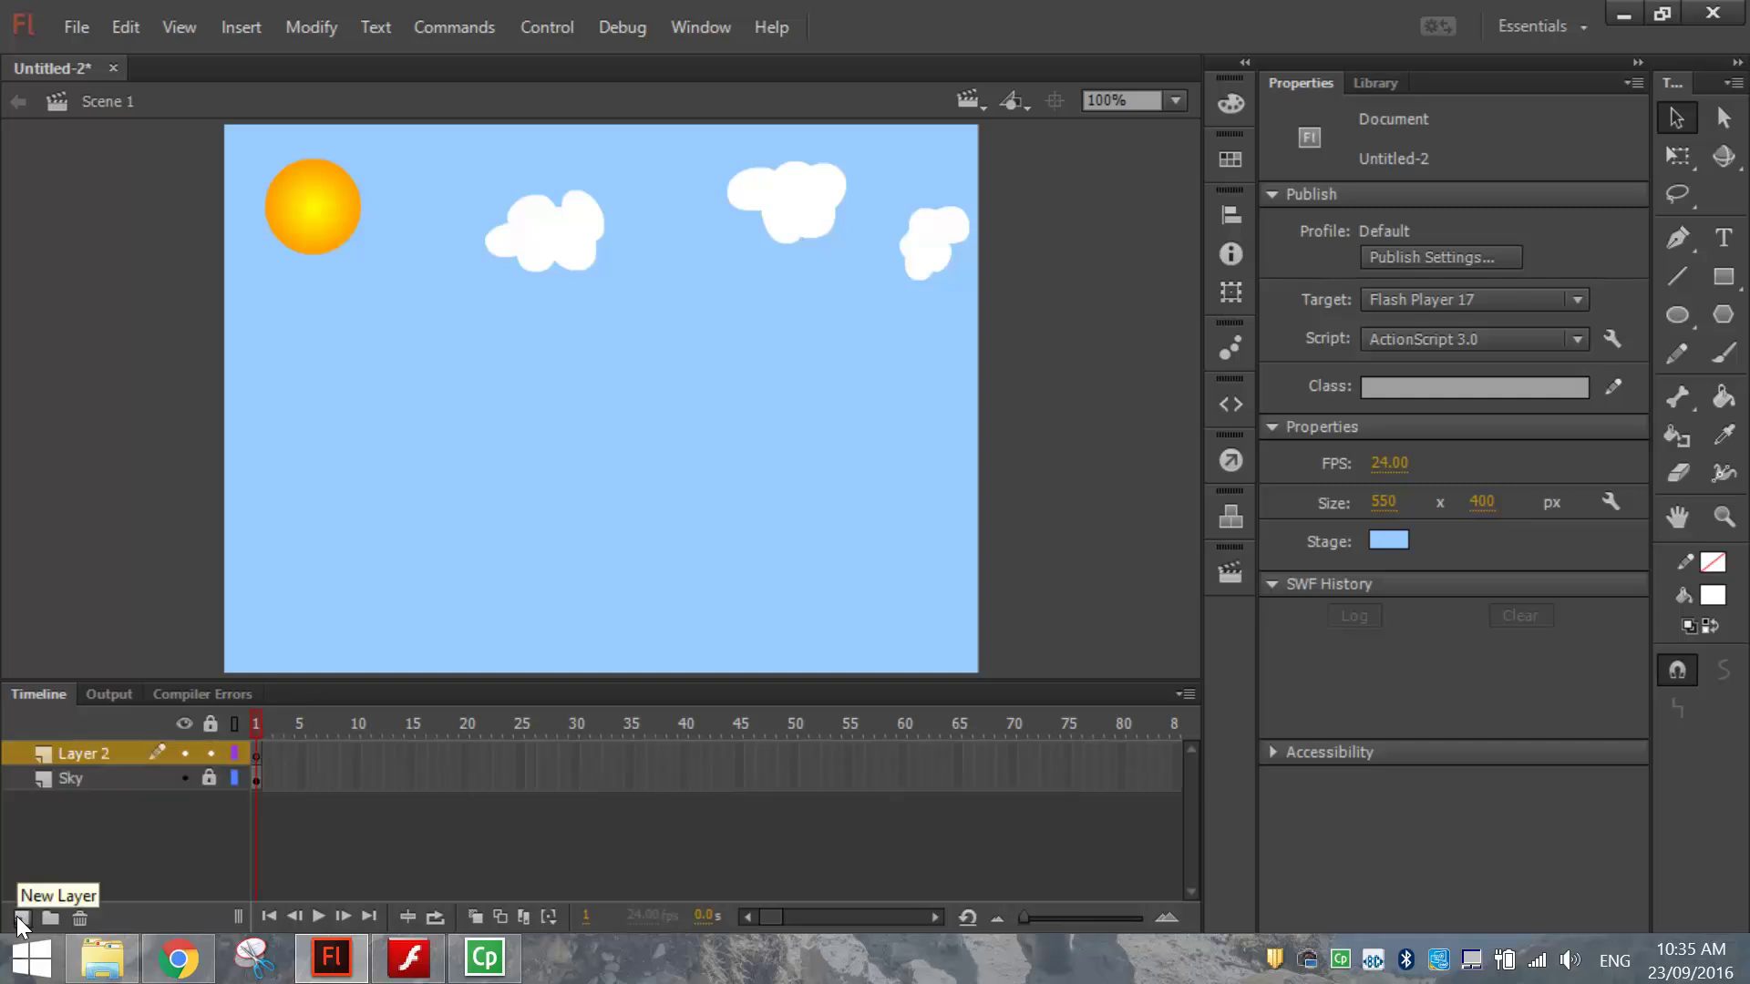
{"action": "left_click", "coordinate": [94, 760]}
{"action": "double_click", "coordinate": [95, 760]}
{"action": "type", "text": "Hi"}
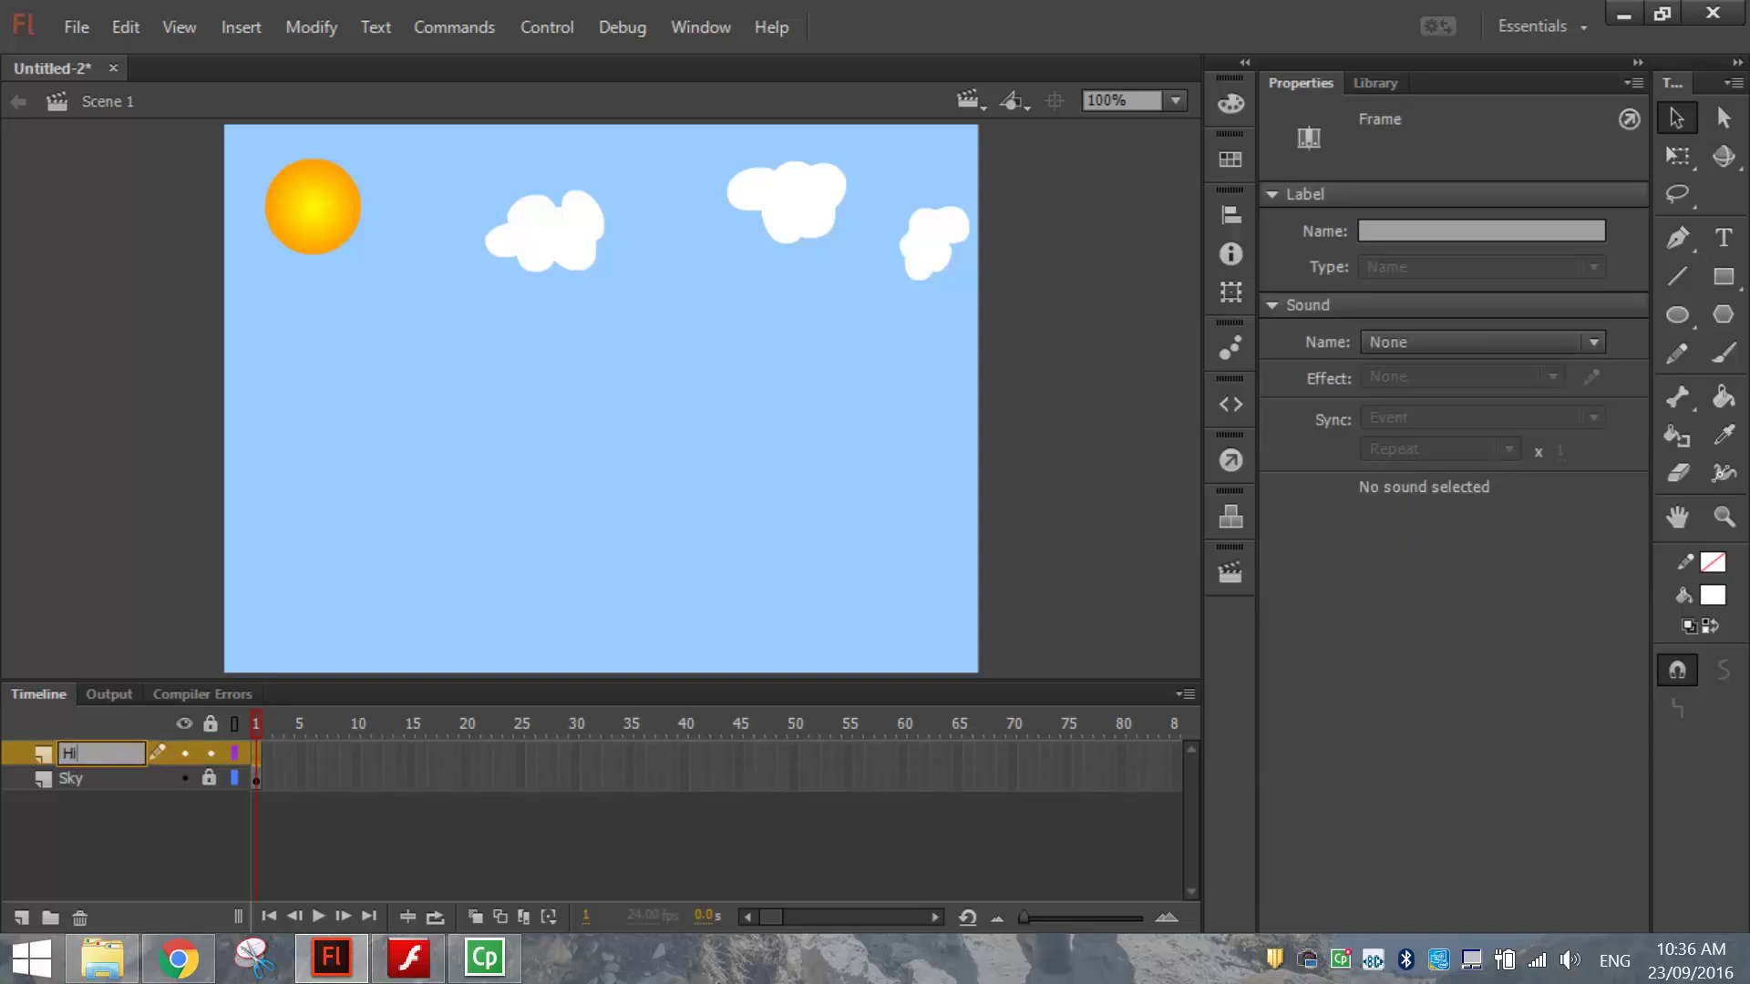
{"action": "type", "text": "lls"}
{"action": "key", "text": "Return"}
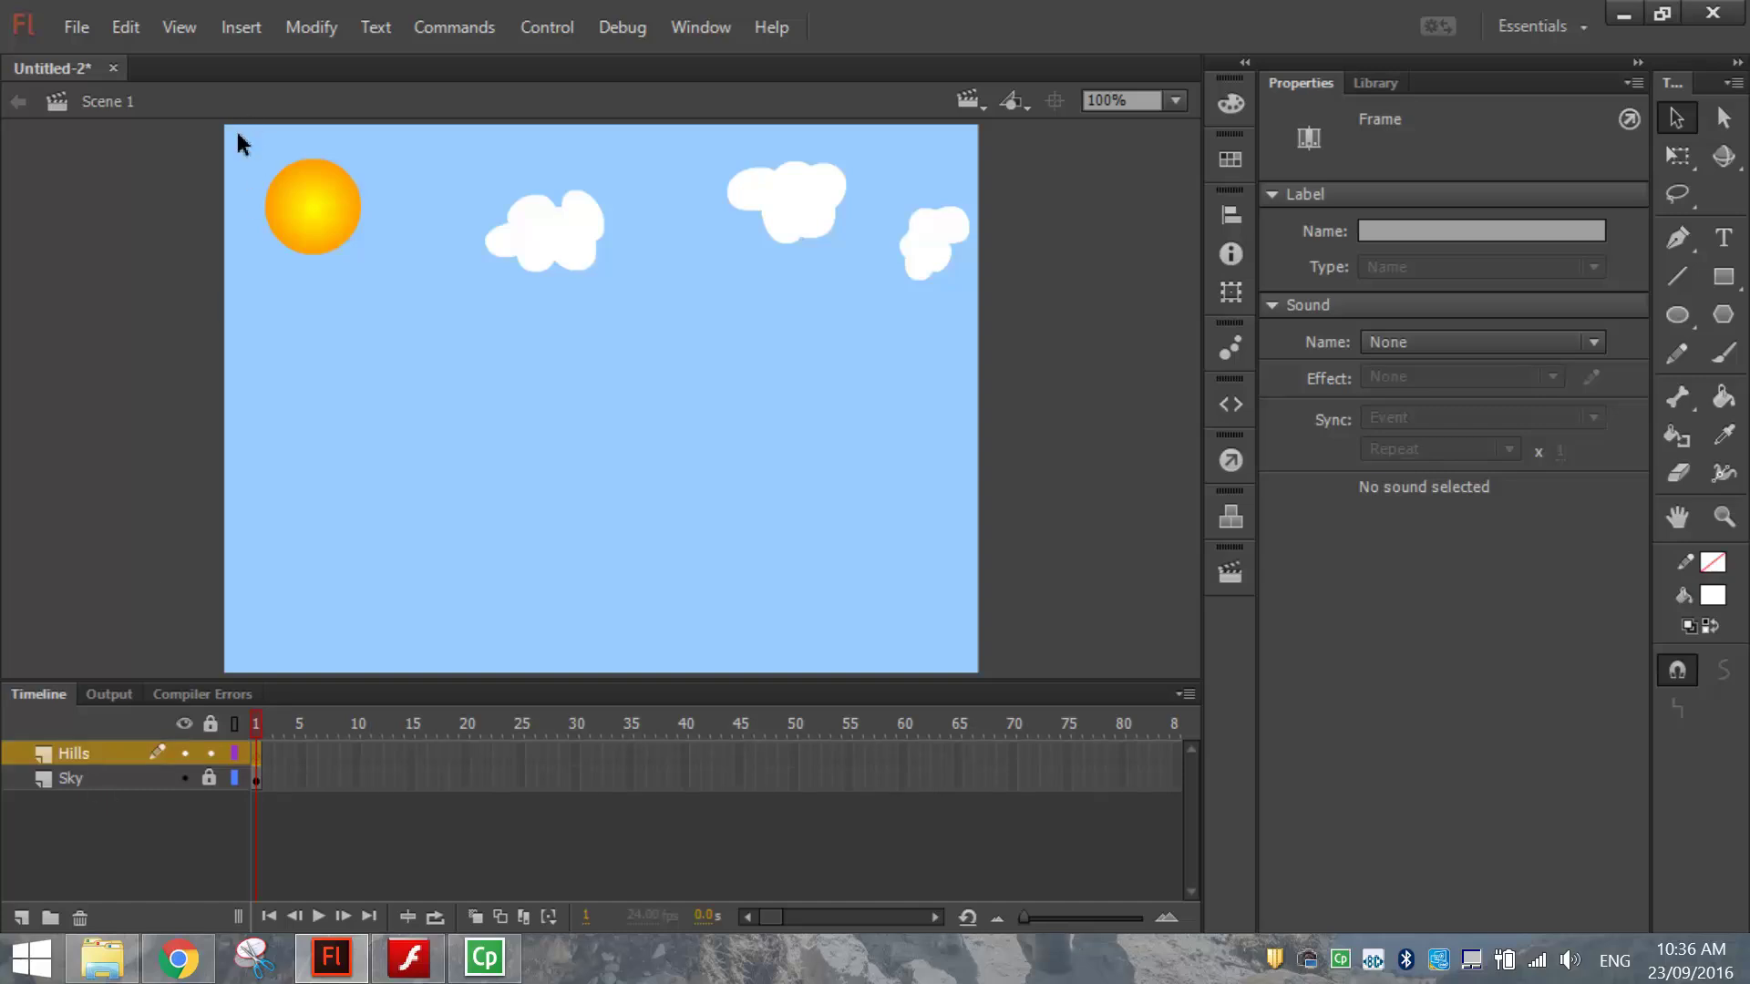
- Show rulers and place guides along the stage's left, bottom and right edges
{"action": "left_click", "coordinate": [179, 26]}
{"action": "left_click", "coordinate": [233, 270]}
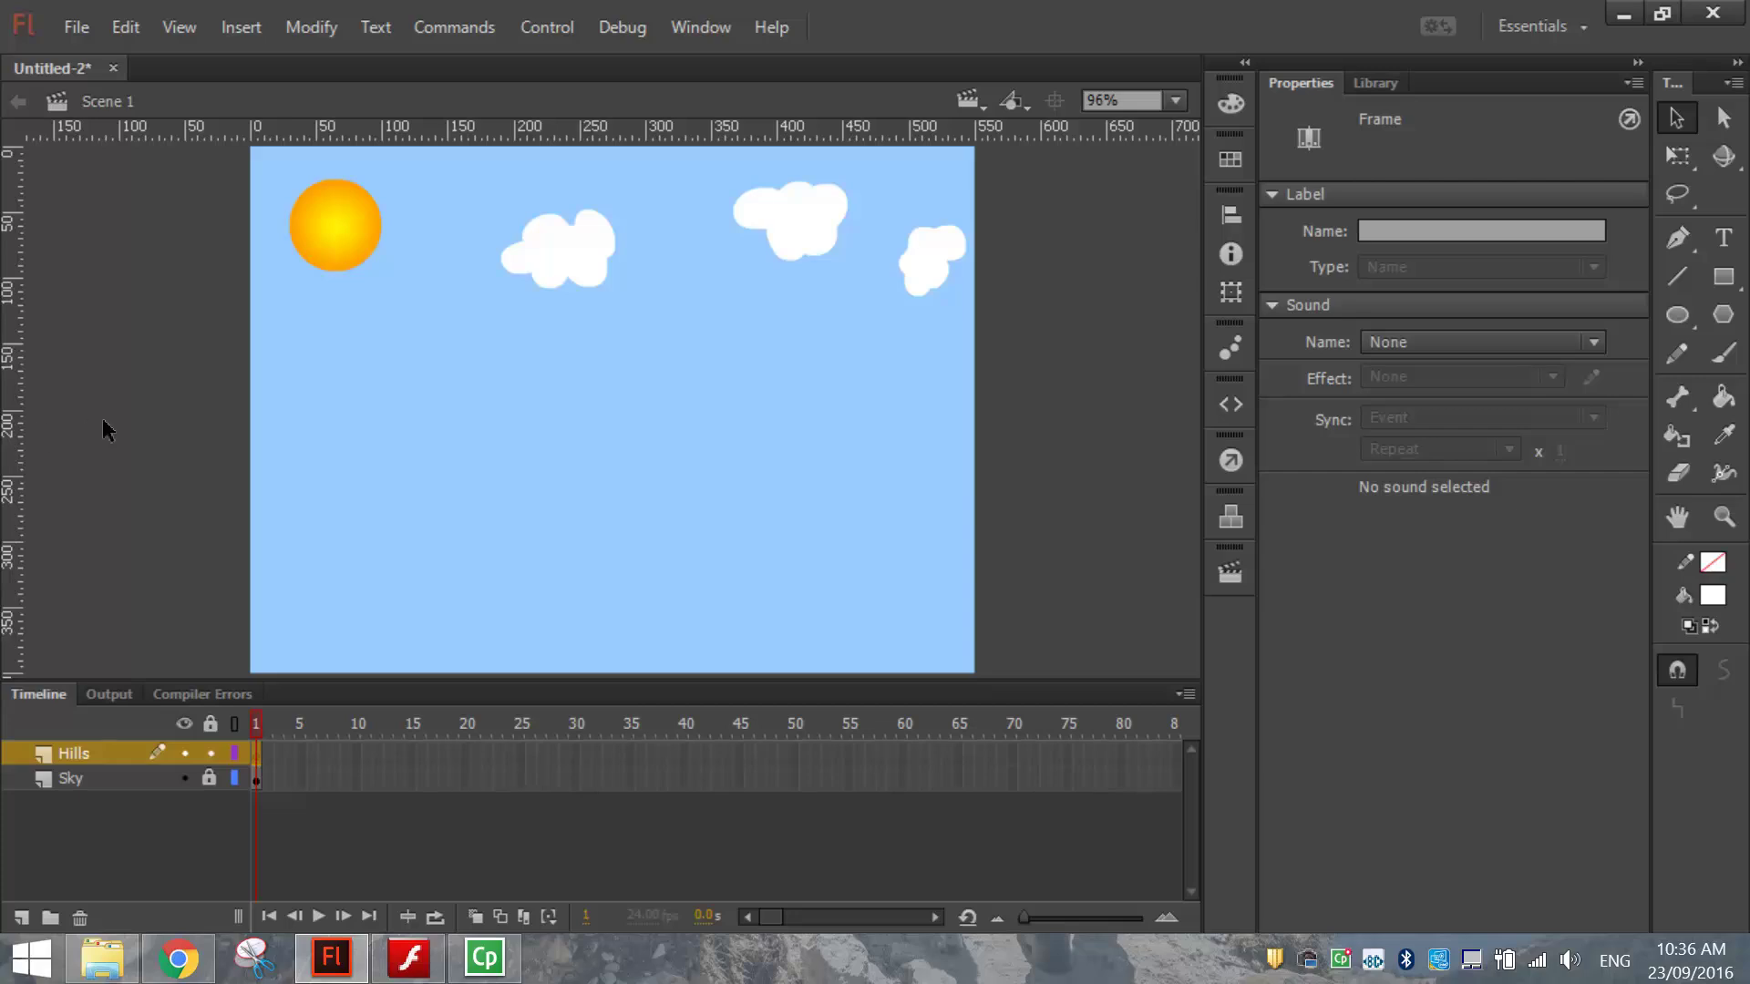
{"action": "left_click_drag", "start_coordinate": [9, 383], "coordinate": [249, 396]}
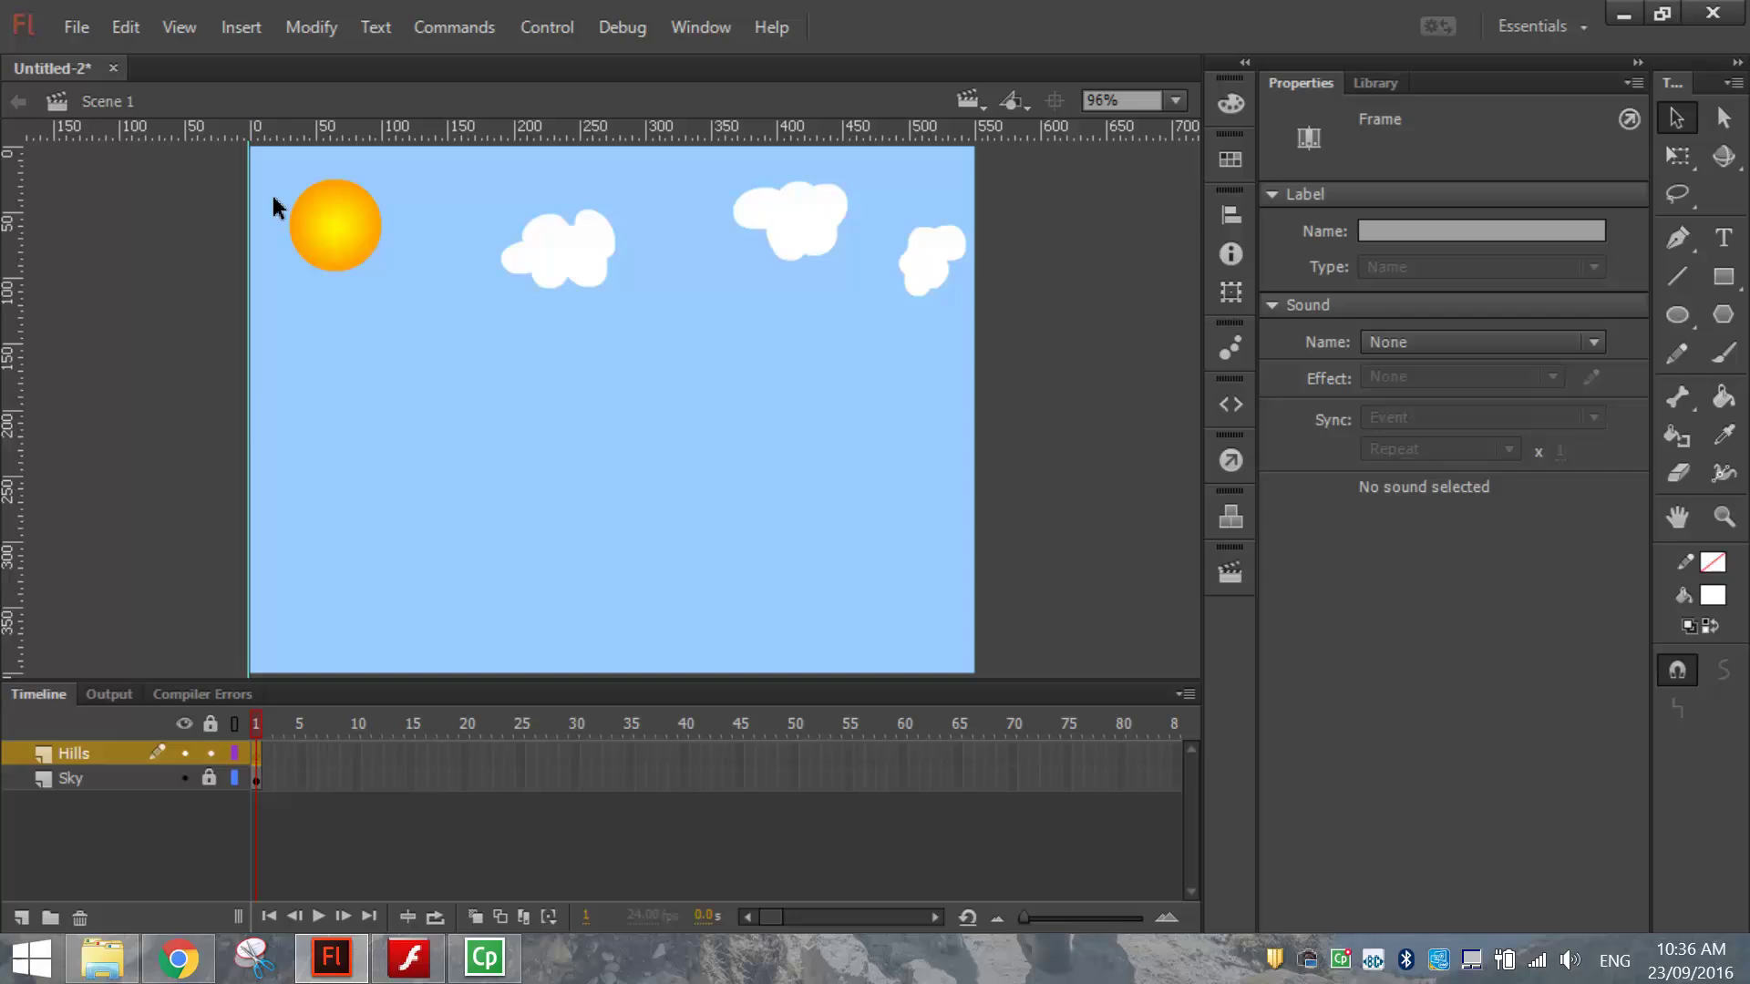
{"action": "mouse_move", "coordinate": [250, 265]}
{"action": "left_mouse_down"}
{"action": "mouse_move", "coordinate": [227, 265]}
{"action": "mouse_move", "coordinate": [250, 274]}
{"action": "left_mouse_up"}
{"action": "left_click_drag", "start_coordinate": [654, 124], "coordinate": [648, 673]}
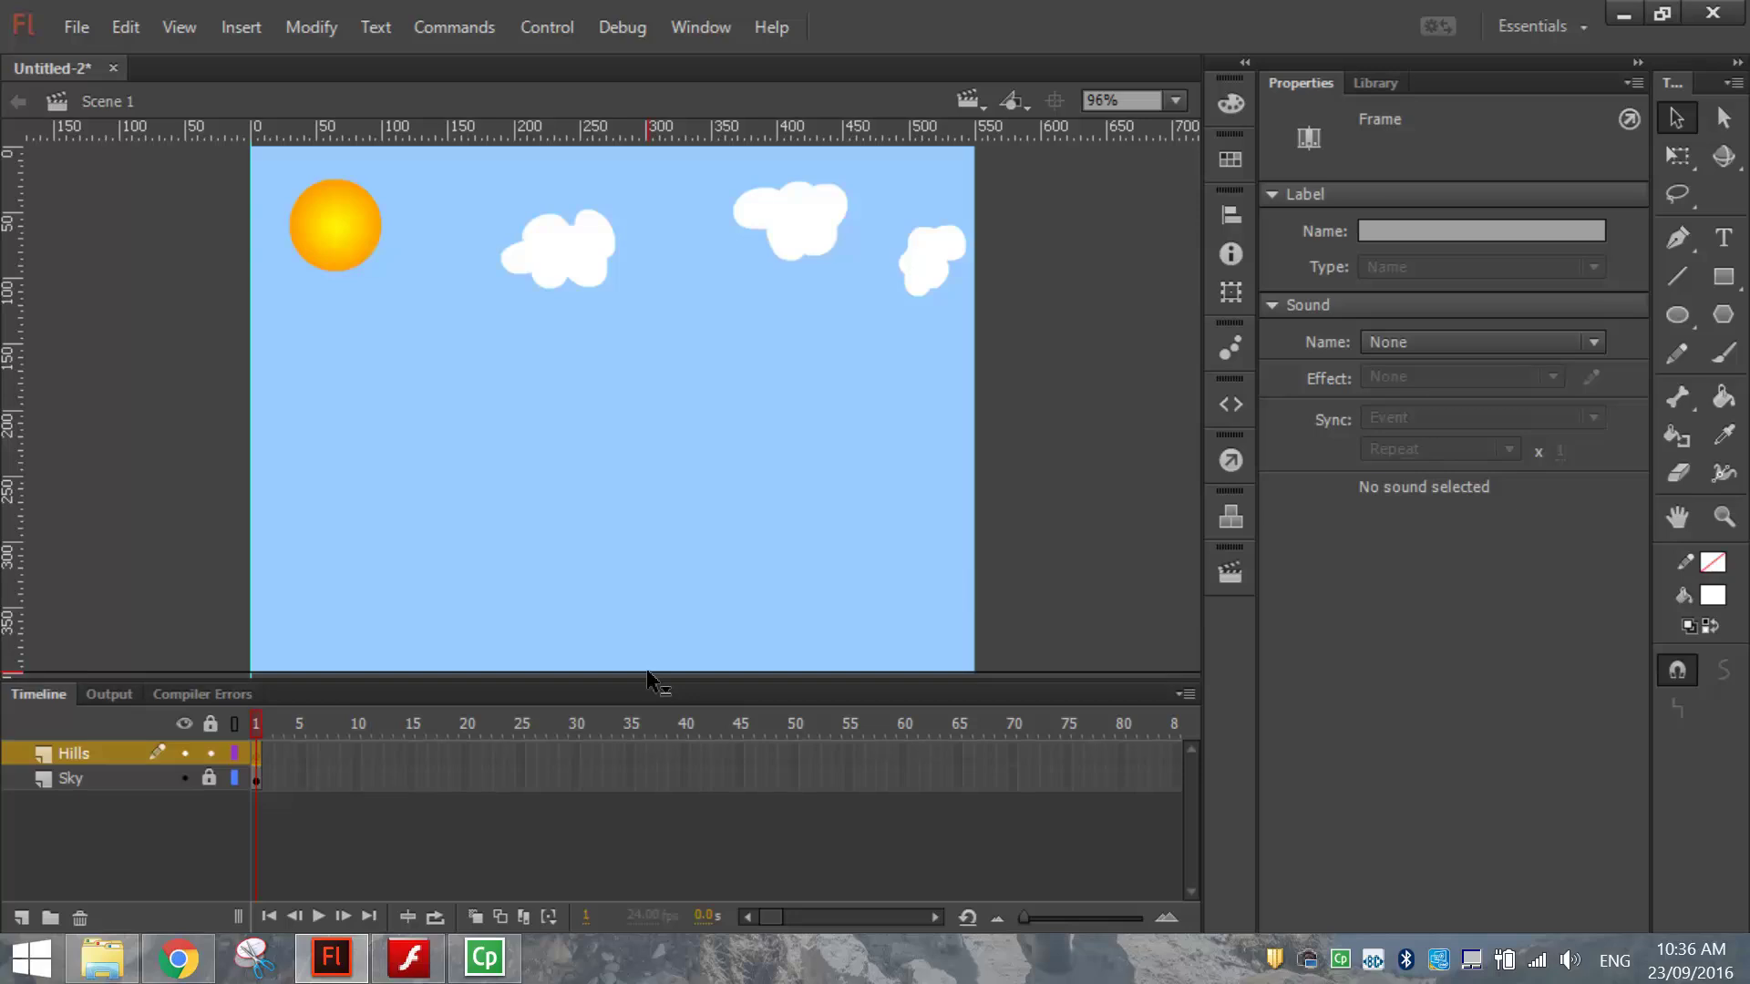
{"action": "left_click_drag", "start_coordinate": [649, 682], "coordinate": [649, 683]}
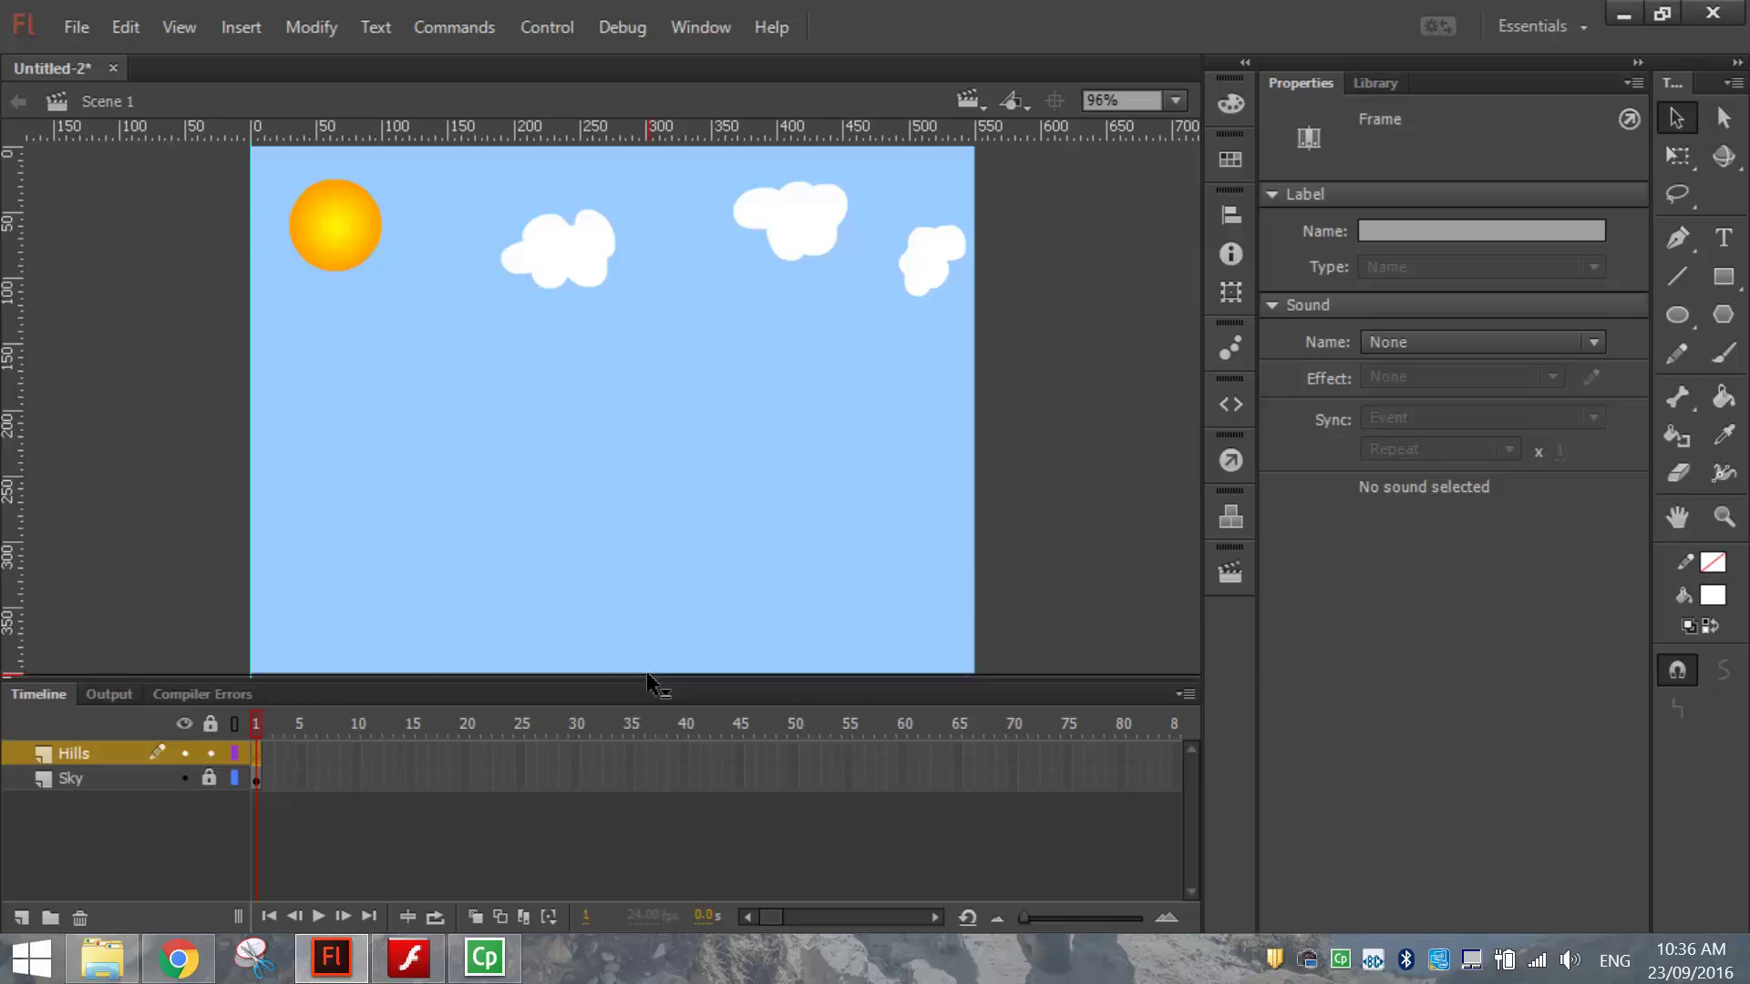
{"action": "left_click", "coordinate": [648, 682]}
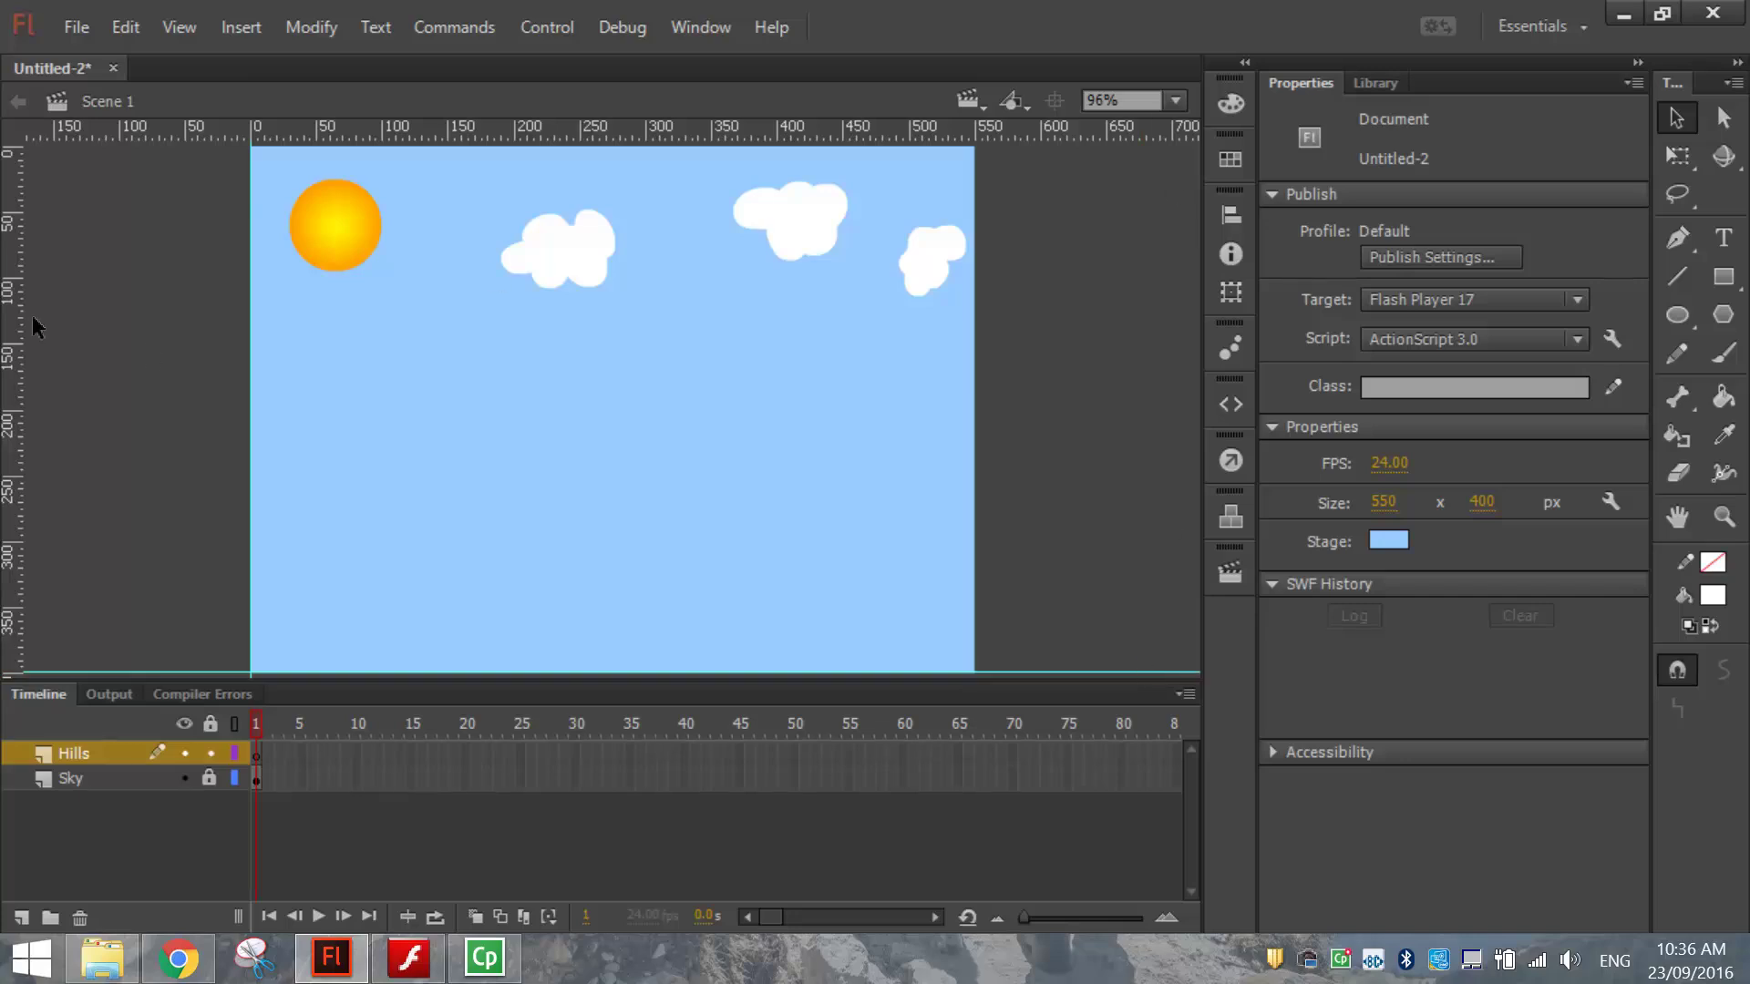
{"action": "left_click_drag", "start_coordinate": [16, 315], "coordinate": [974, 345]}
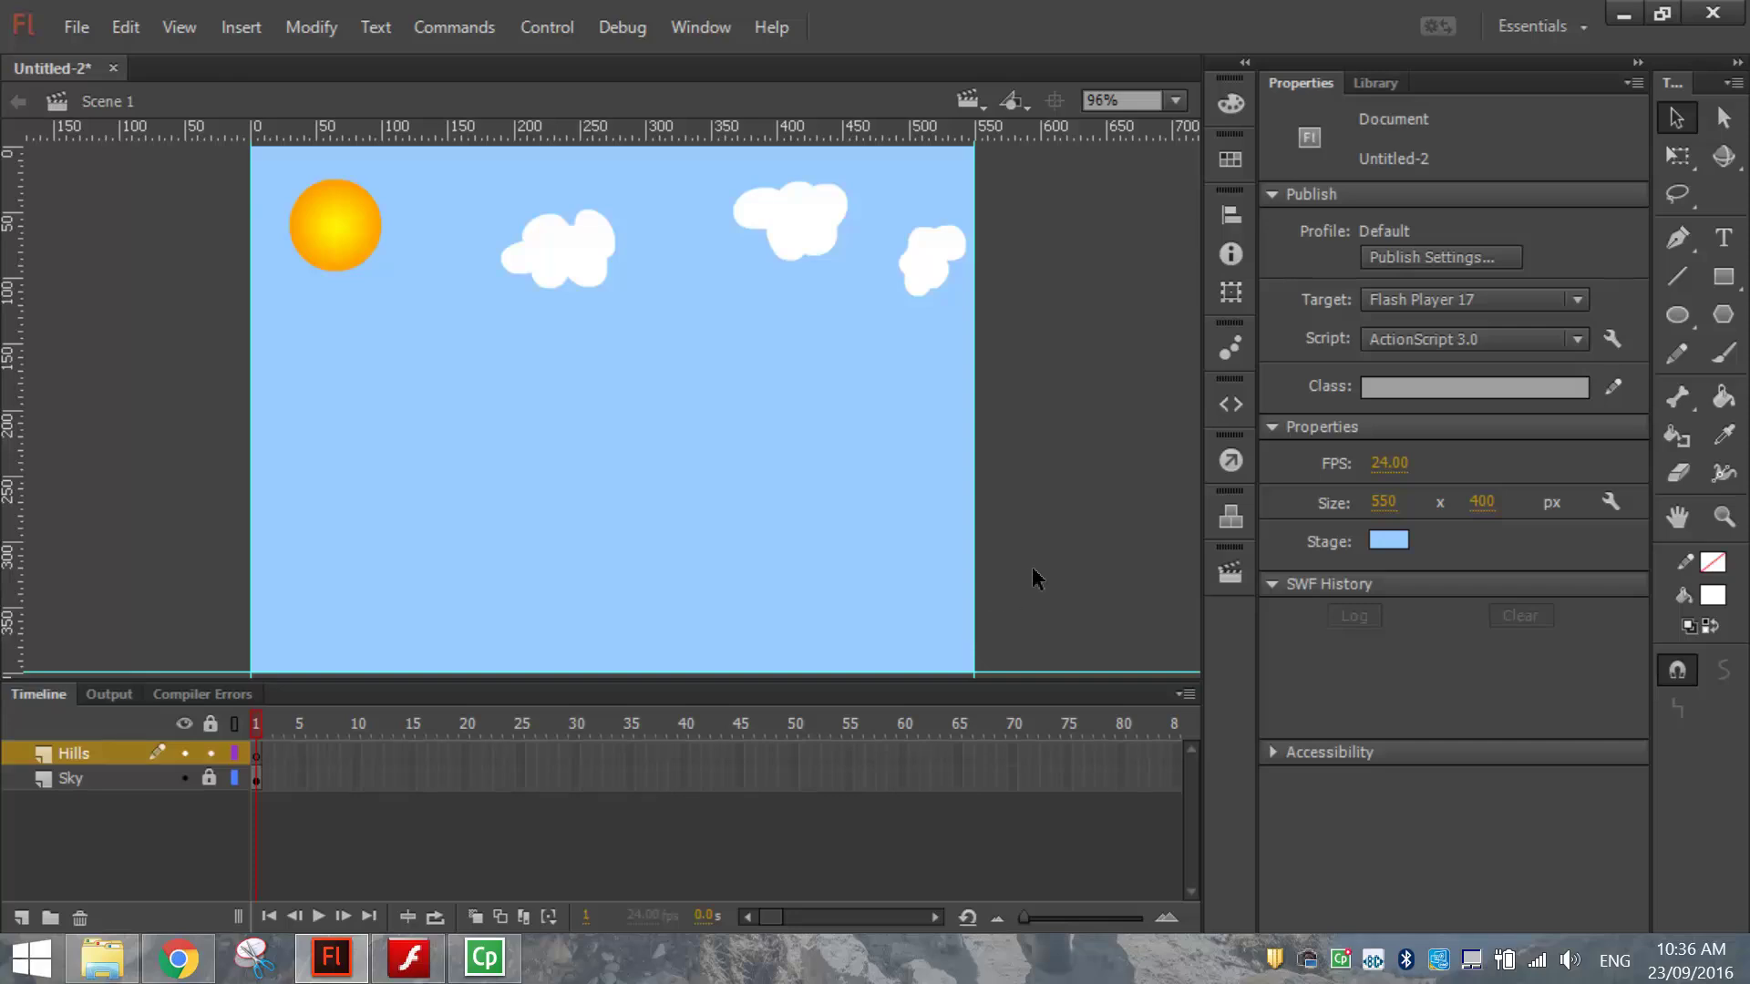
- With the Pen tool and a black stroke, draw the first curved hill from the stage's left edge
{"action": "left_click", "coordinate": [1684, 233]}
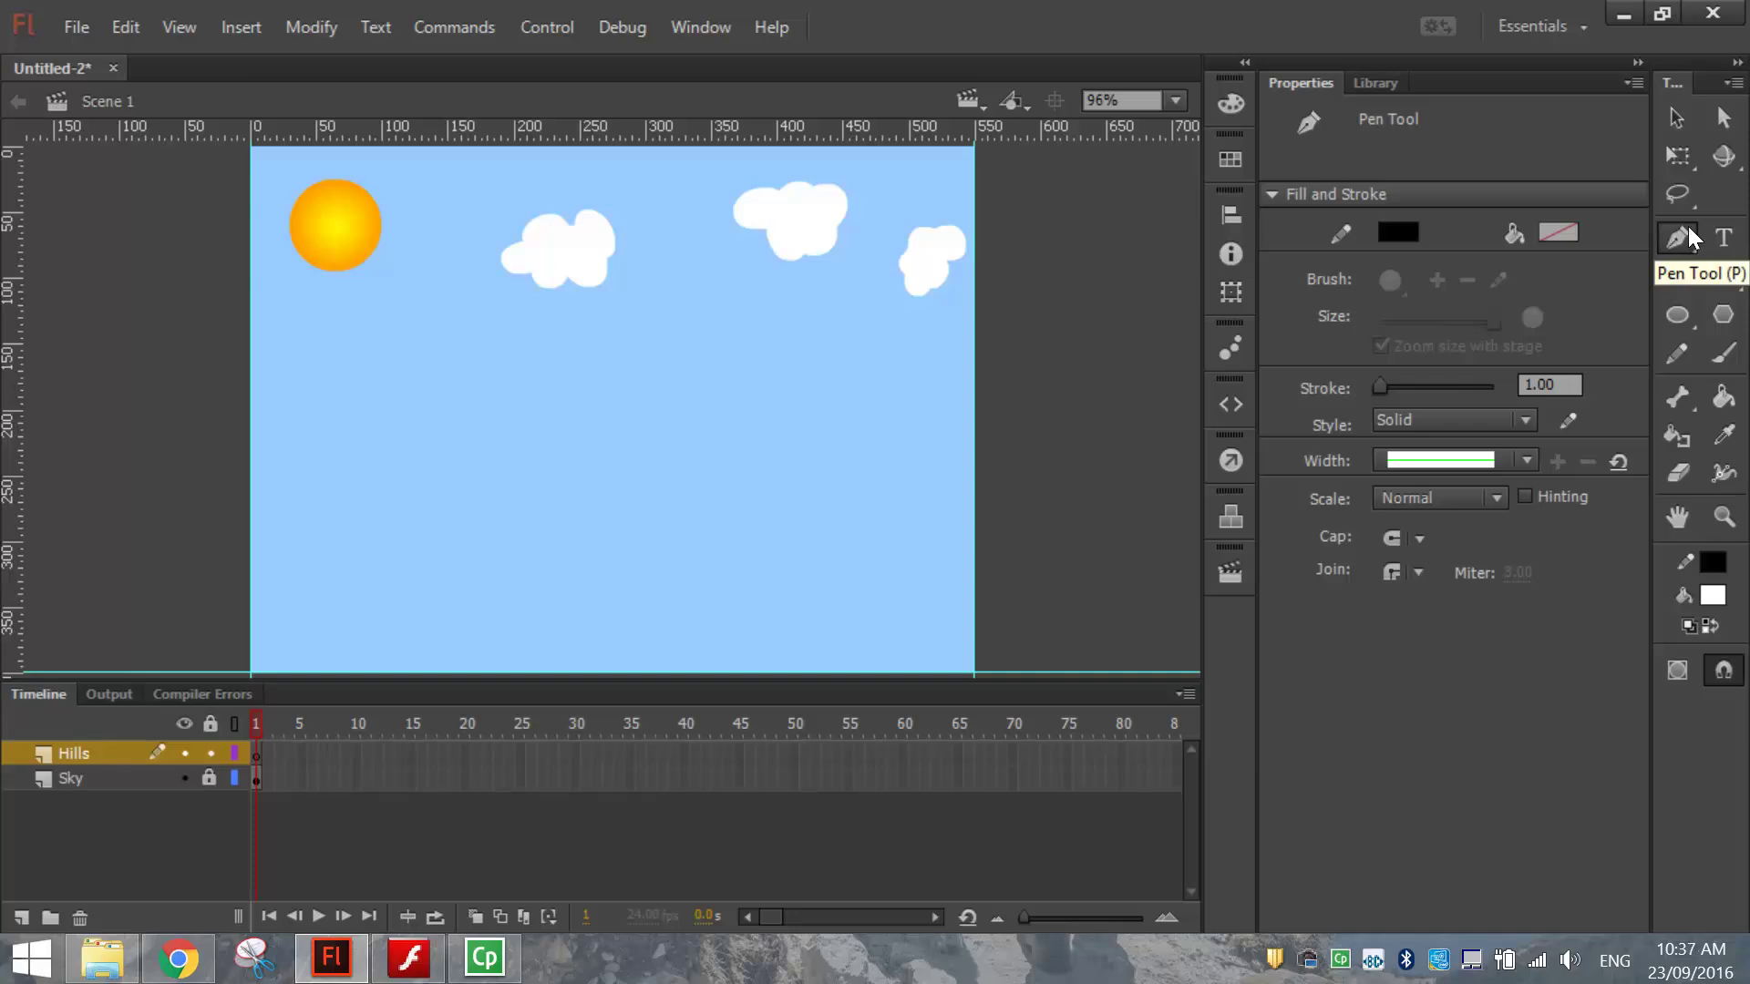
{"action": "left_click", "coordinate": [1396, 228]}
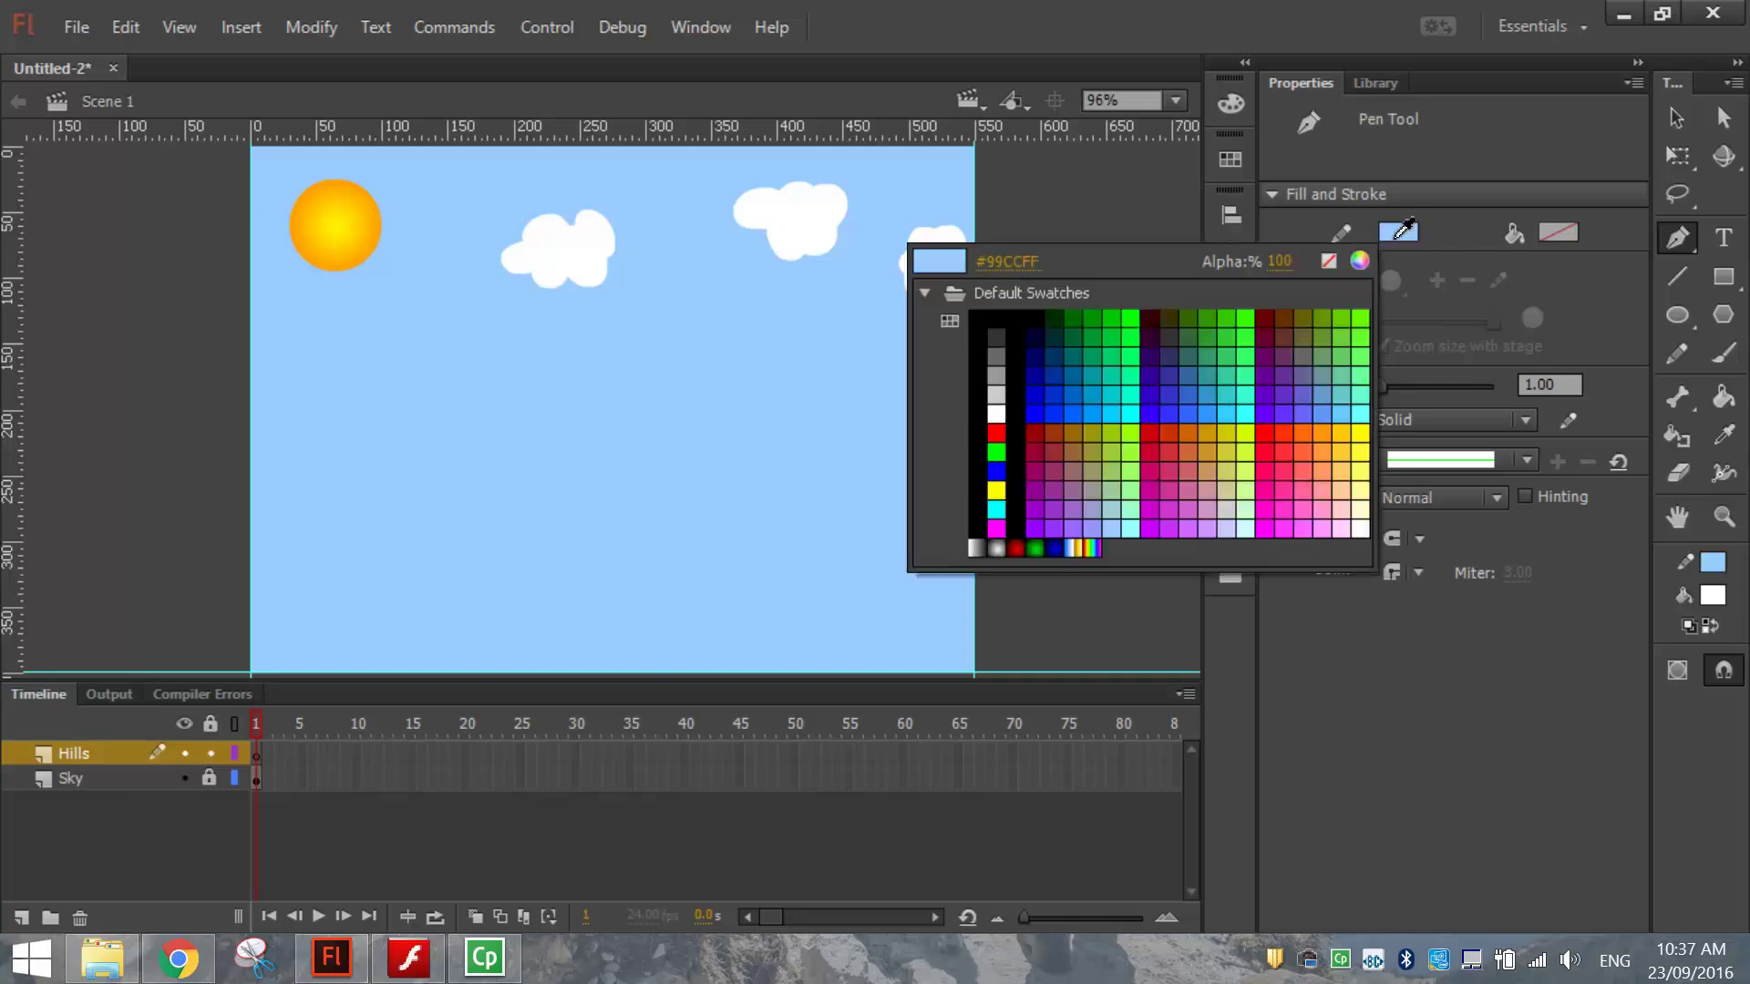
{"action": "left_click", "coordinate": [976, 331]}
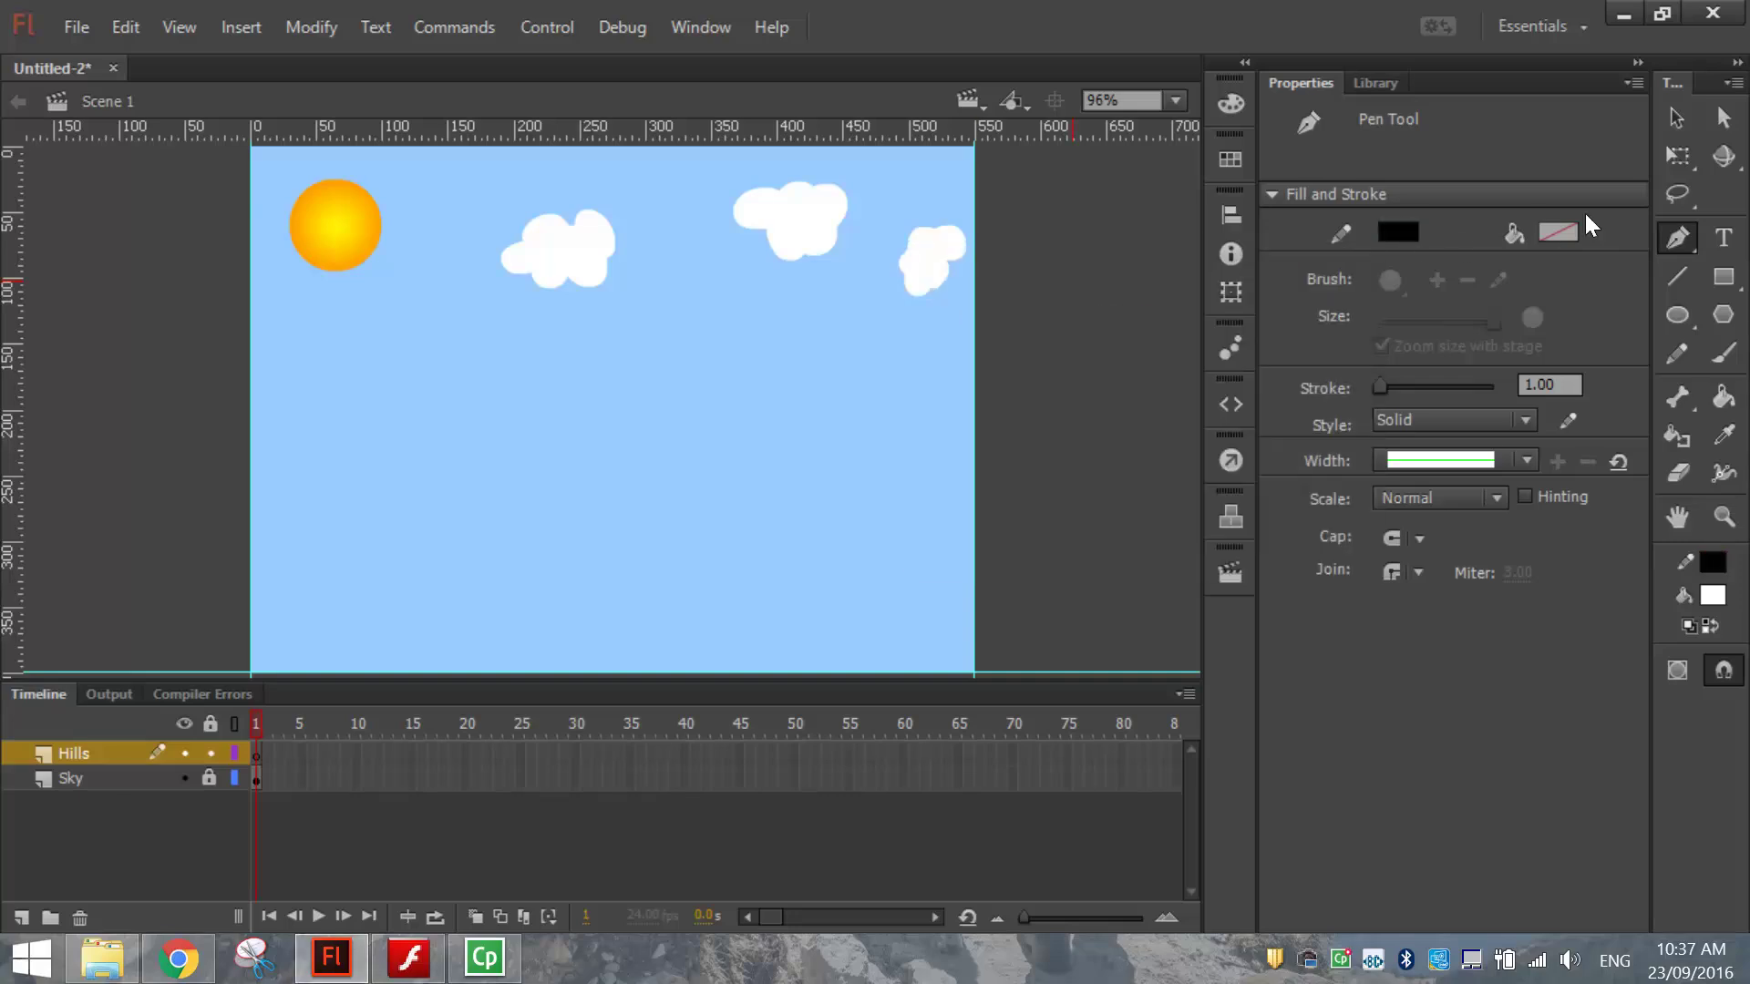
{"action": "left_click", "coordinate": [250, 498]}
{"action": "left_click_drag", "start_coordinate": [471, 499], "coordinate": [566, 898]}
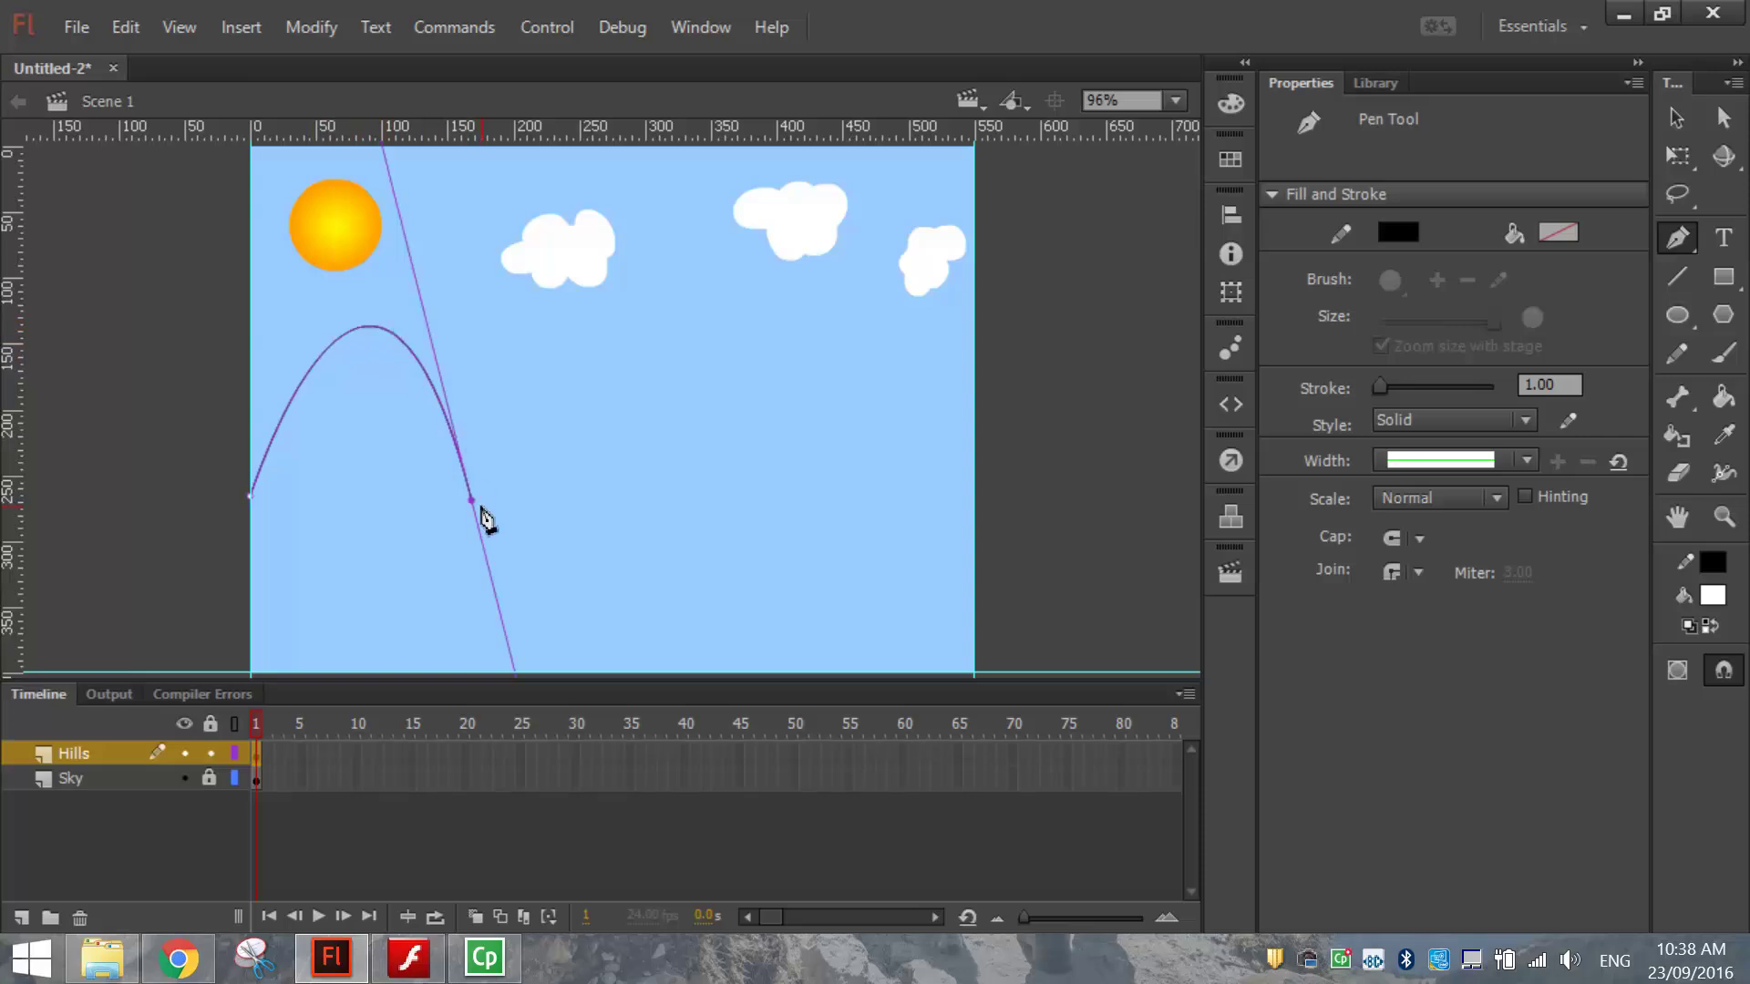
{"action": "left_click", "coordinate": [1168, 635], "text": "ctrl"}
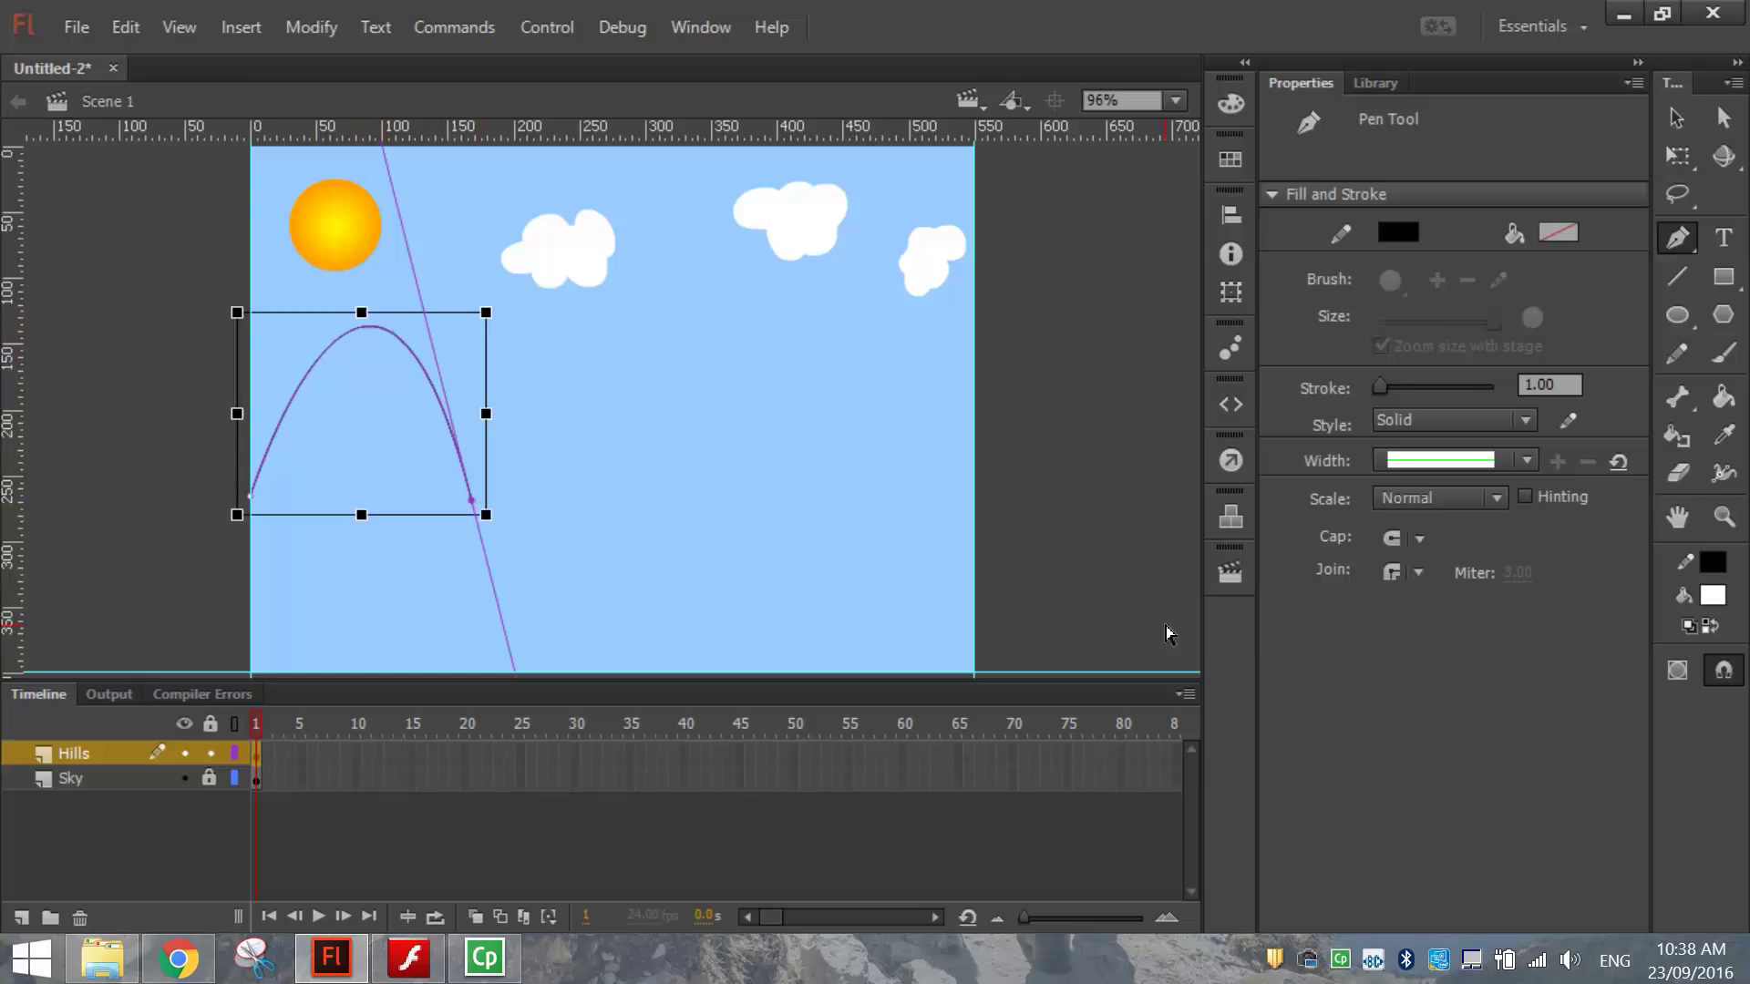
- Zoom out to 48% and extend the pen path with a taller second hill and a third rise
{"action": "key", "text": "ctrl+minus"}
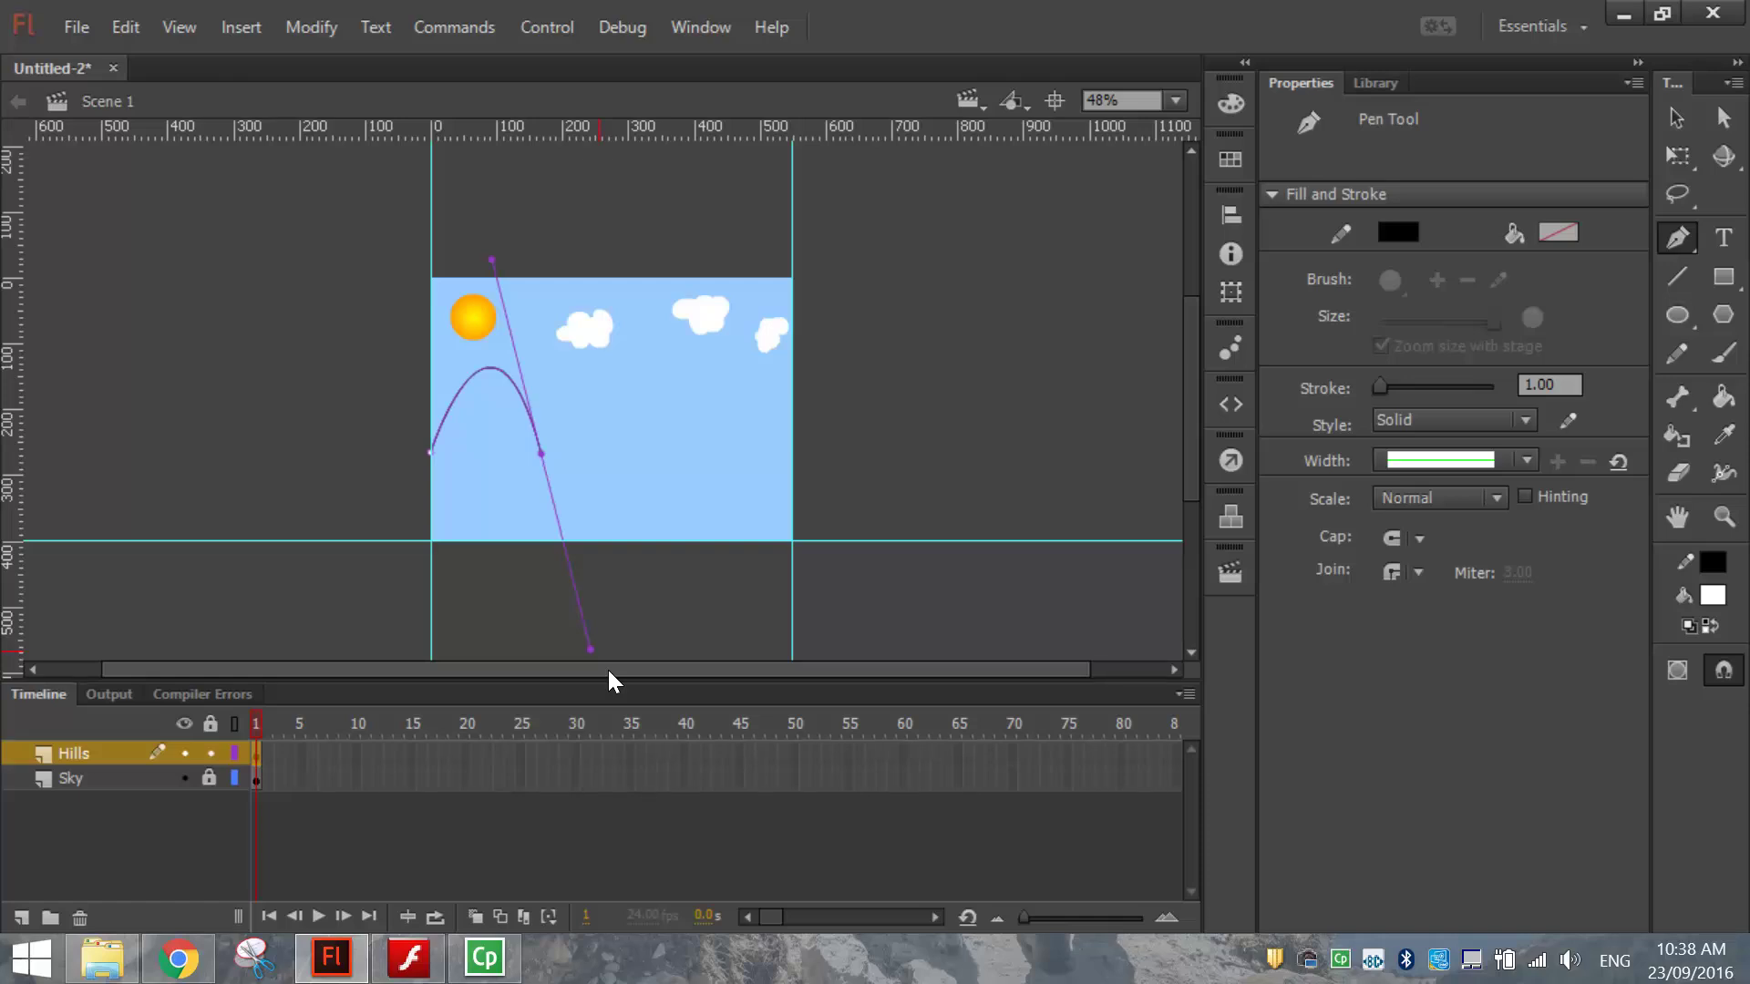
{"action": "key", "text": "alt"}
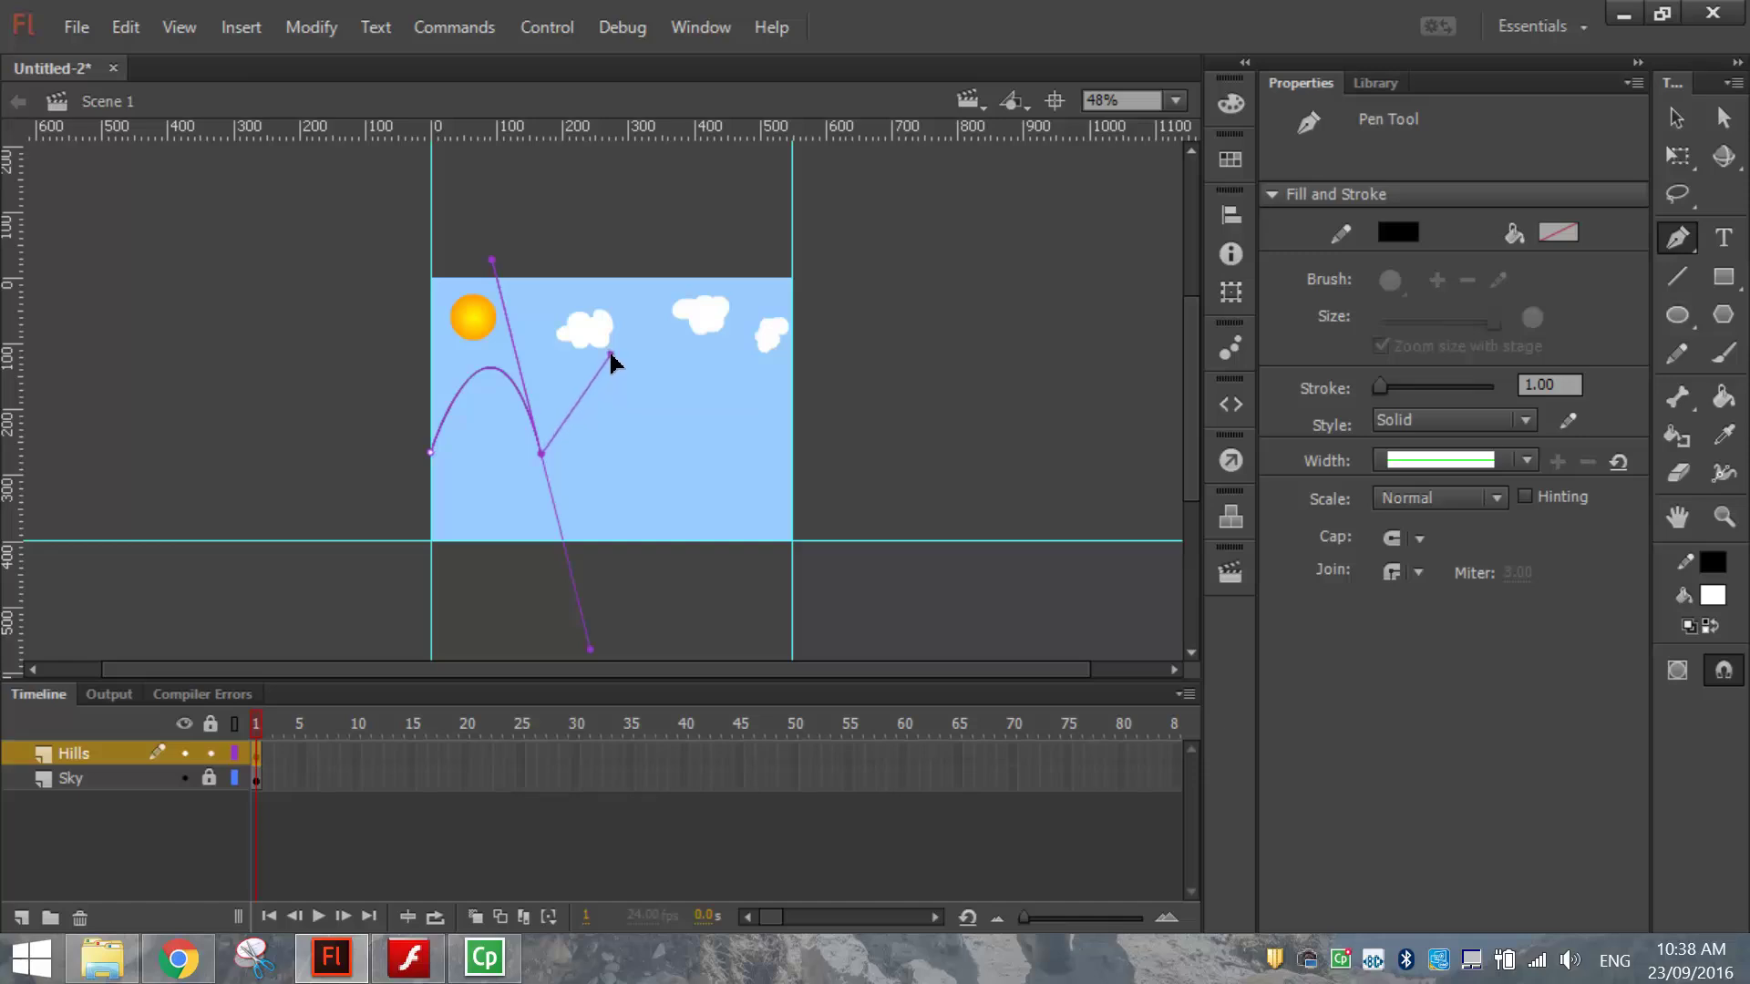
{"action": "left_click", "coordinate": [611, 354]}
{"action": "left_click_drag", "start_coordinate": [675, 449], "coordinate": [733, 651]}
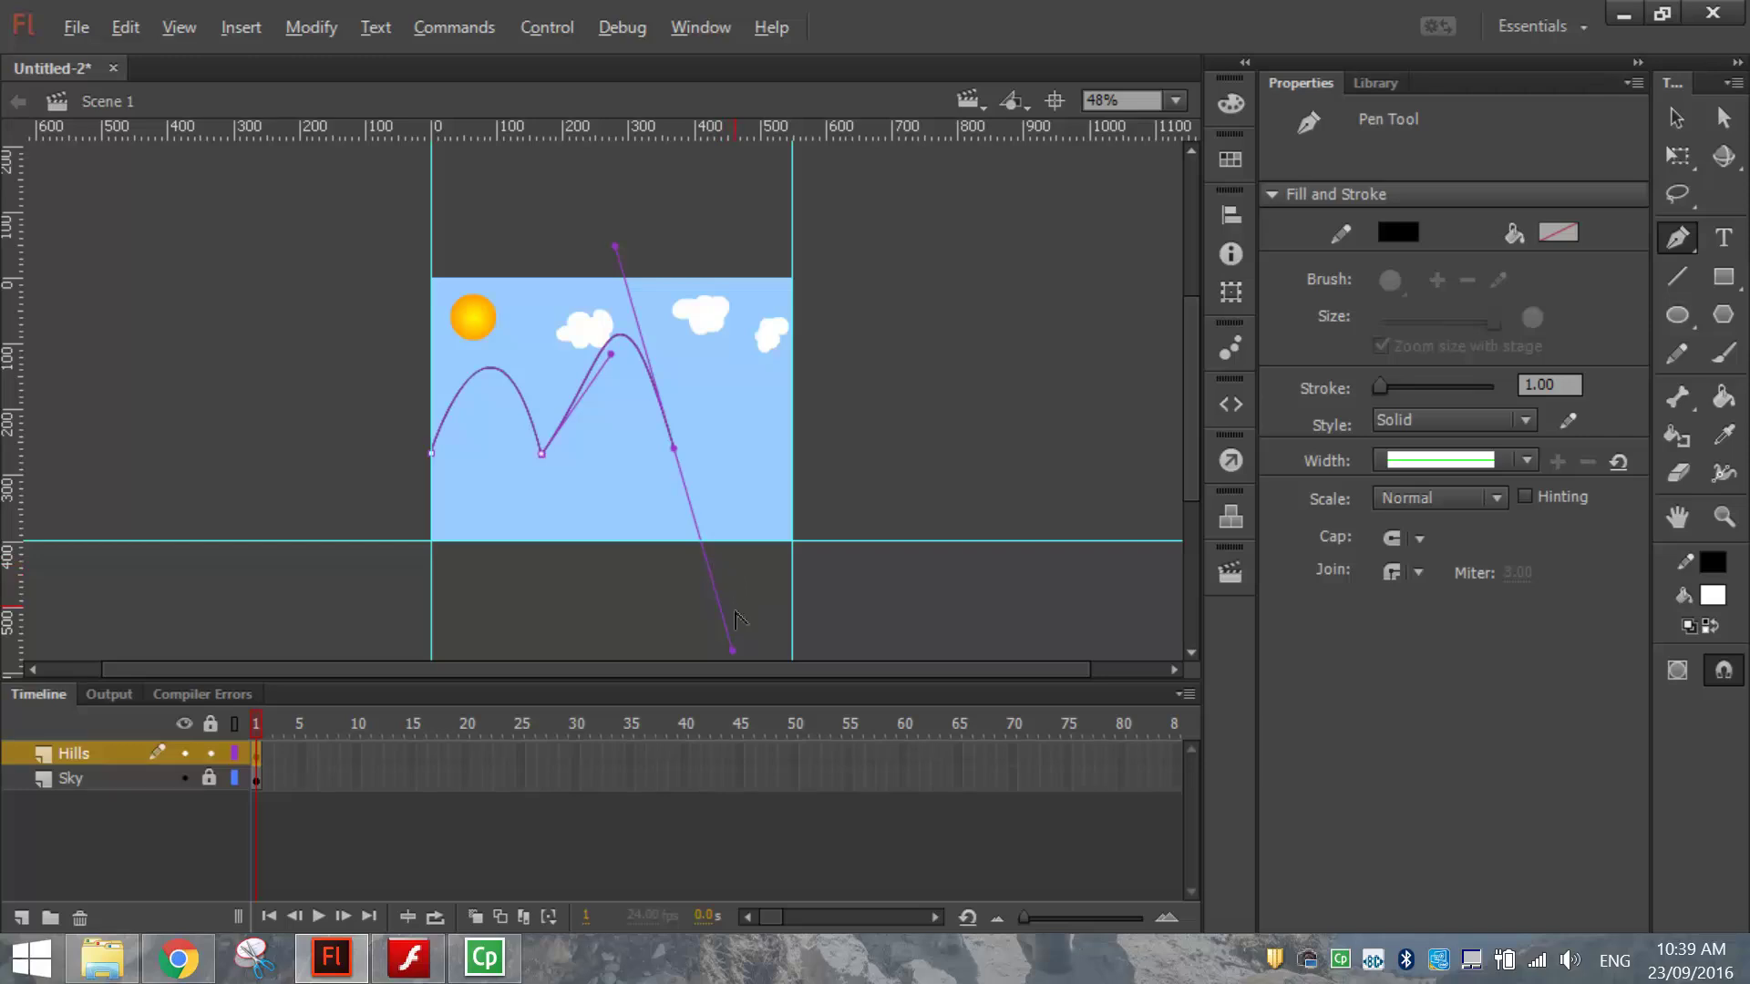
{"action": "left_click_drag", "start_coordinate": [735, 658], "coordinate": [733, 654]}
{"action": "left_click", "coordinate": [726, 366]}
- Curve the third hill down to the stage's right edge and end the pen path
{"action": "key", "text": "ctrl"}
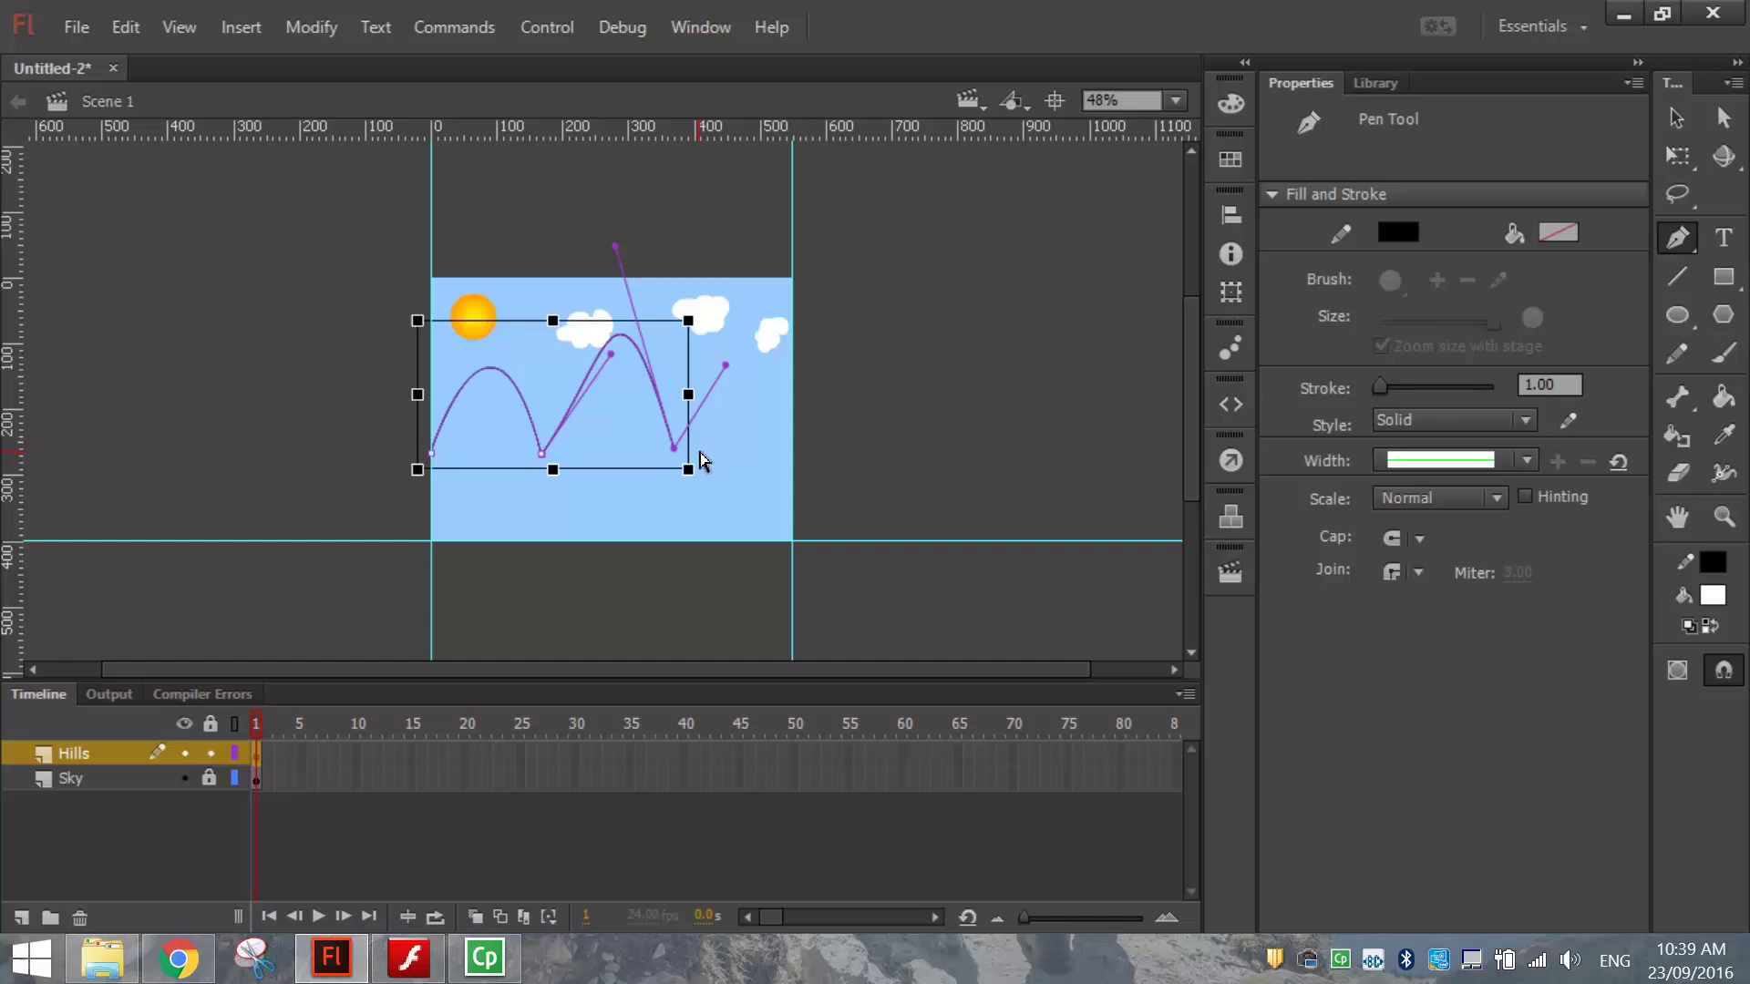
{"action": "key", "text": "ctrl+equal"}
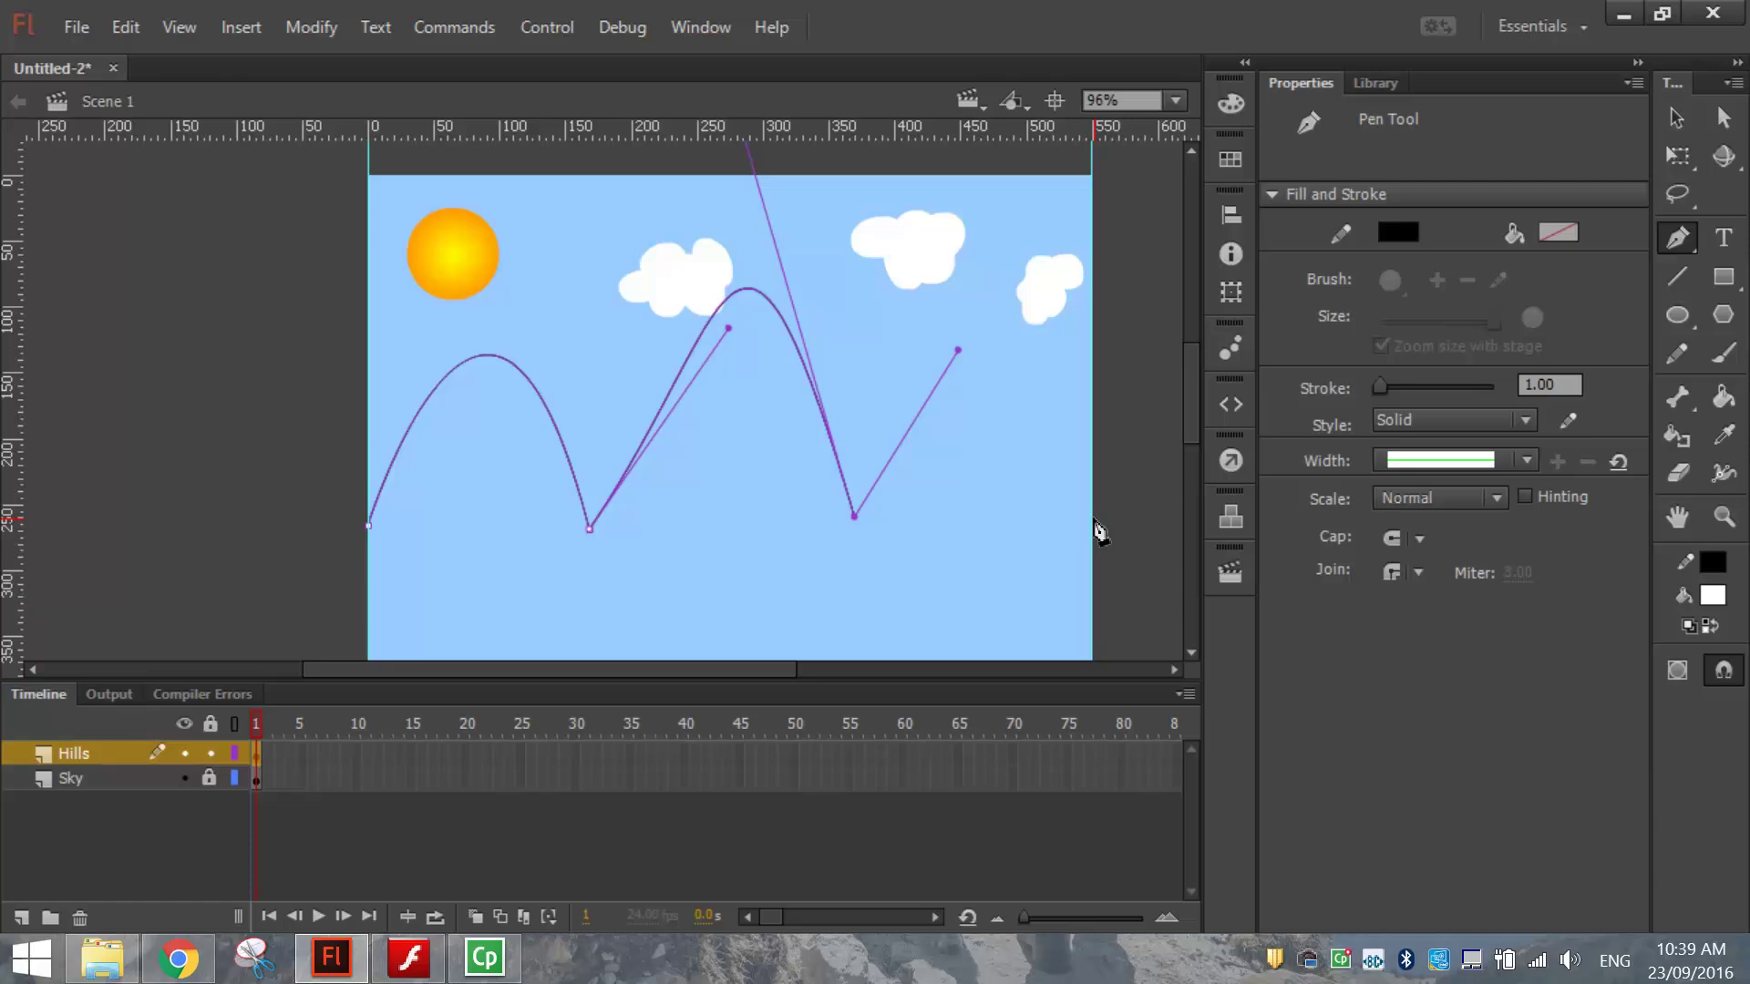
{"action": "left_click_drag", "start_coordinate": [1092, 518], "coordinate": [1174, 799]}
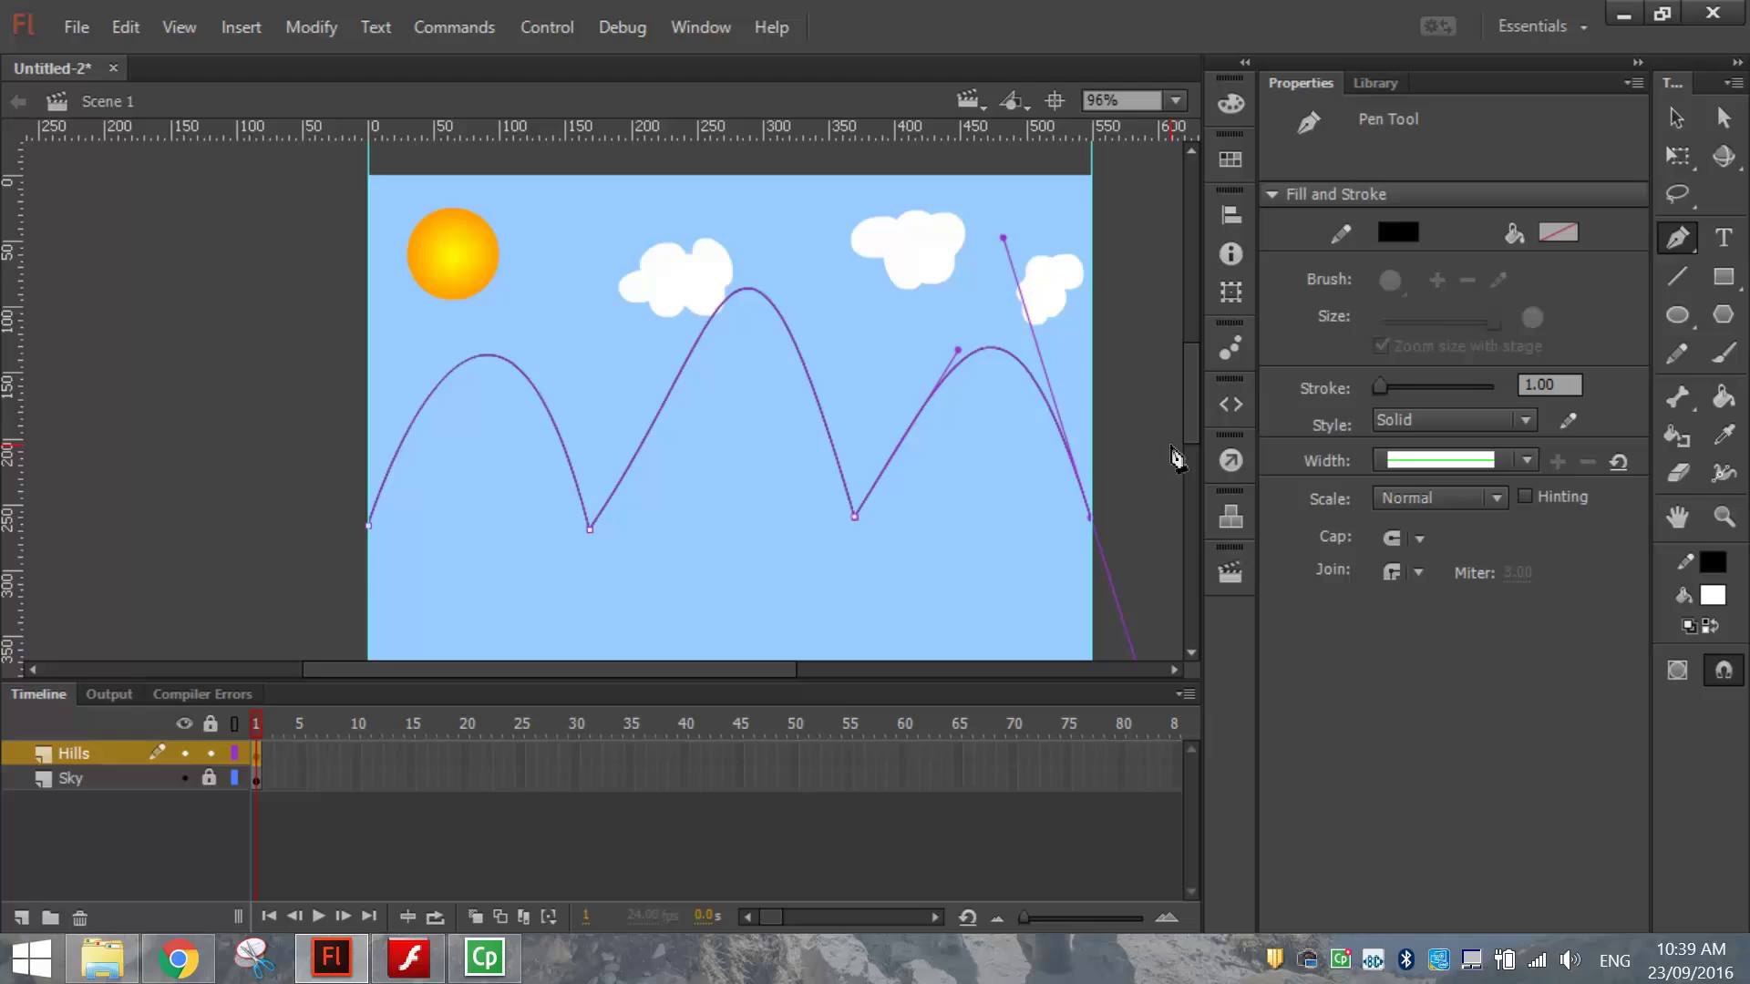
{"action": "scroll", "coordinate": [1196, 380], "scroll_direction": "down", "scroll_amount": 3}
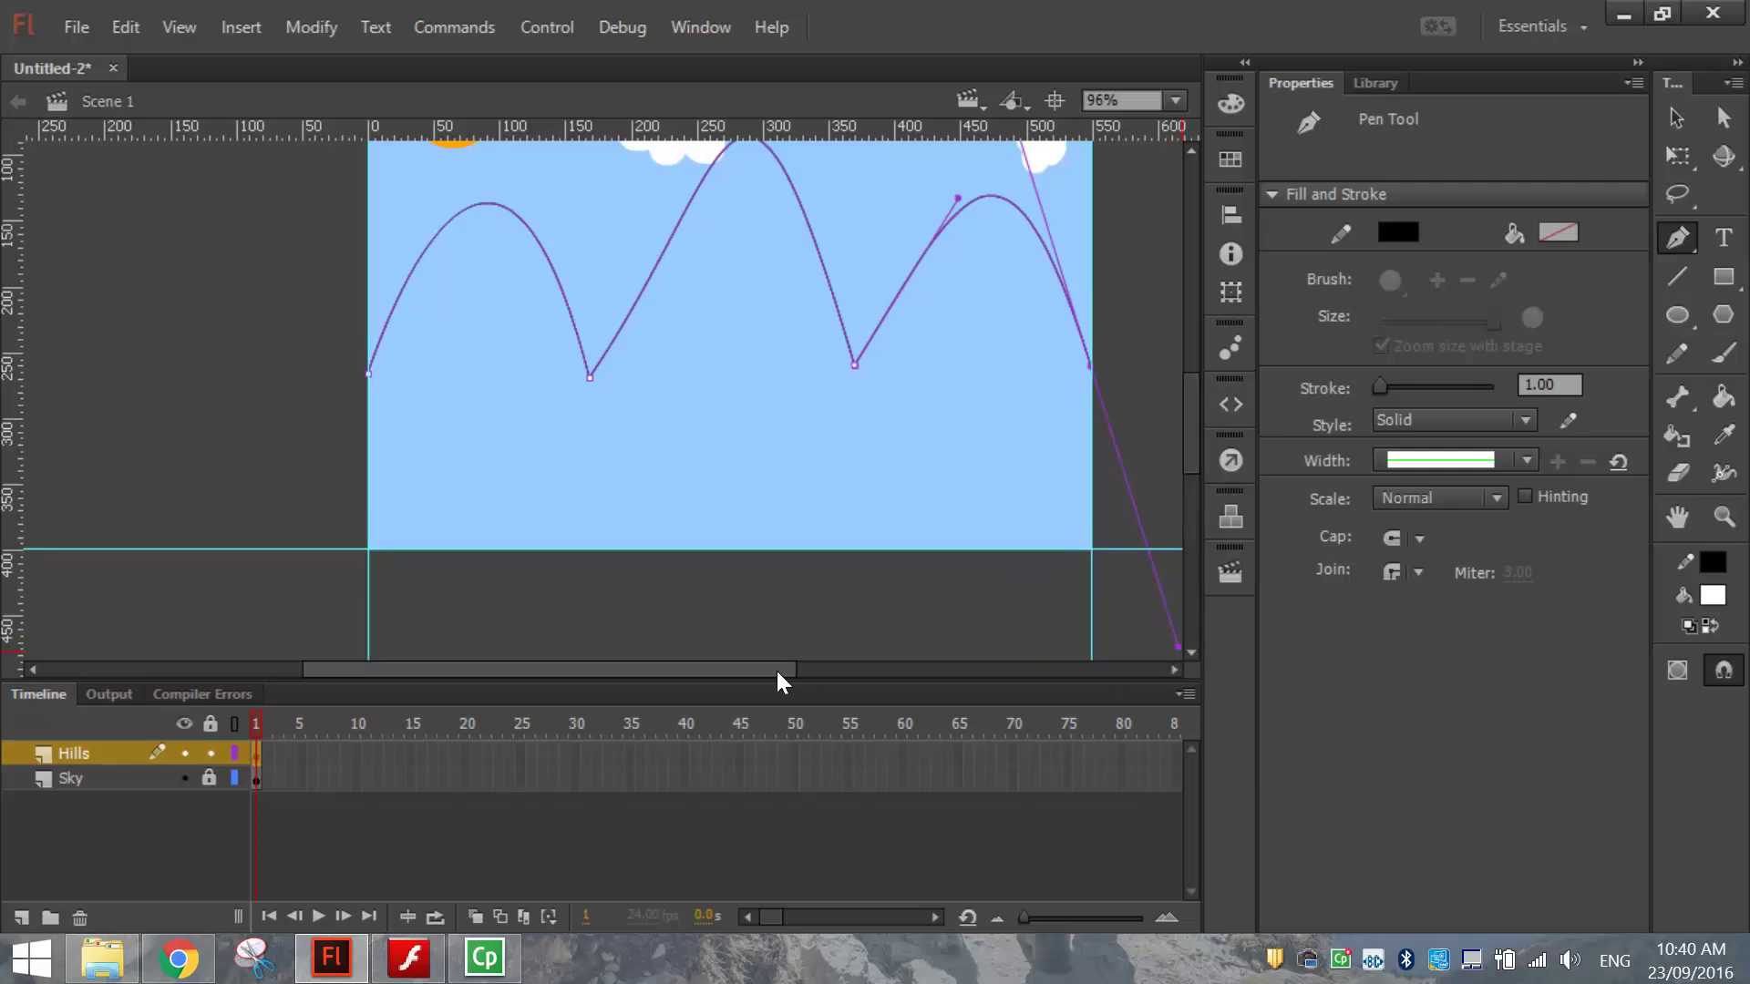
{"action": "left_click_drag", "start_coordinate": [779, 671], "coordinate": [841, 679]}
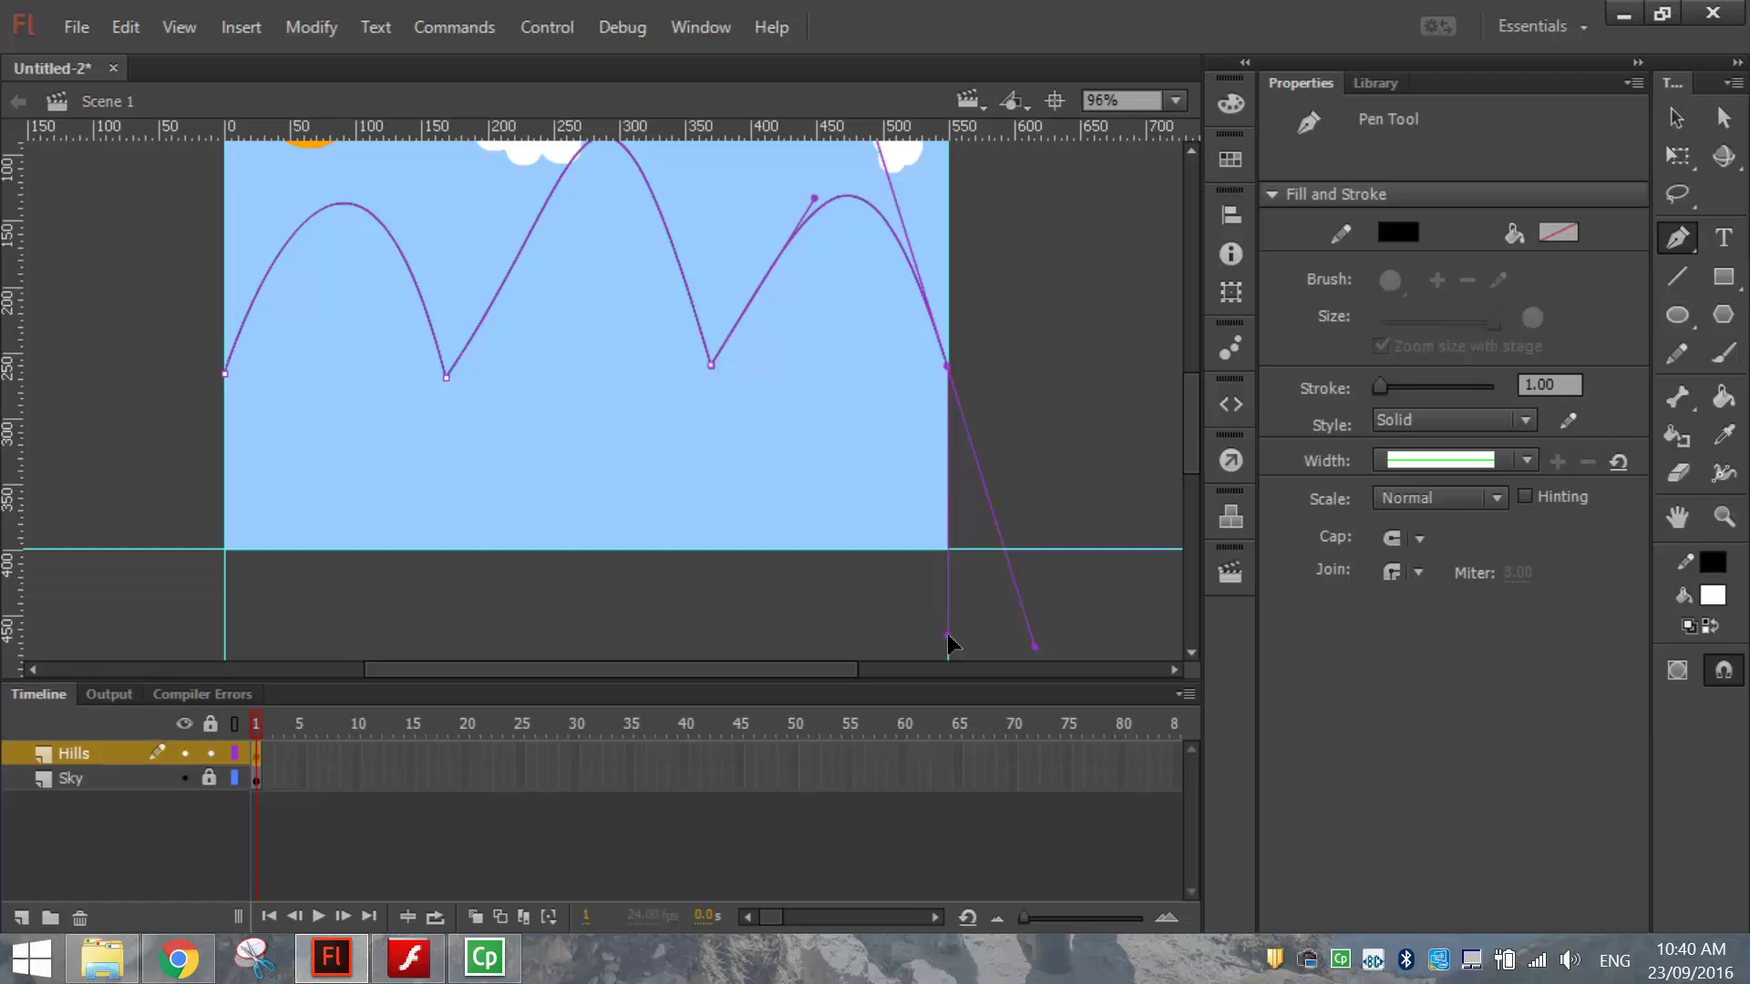
{"action": "key", "text": "Escape"}
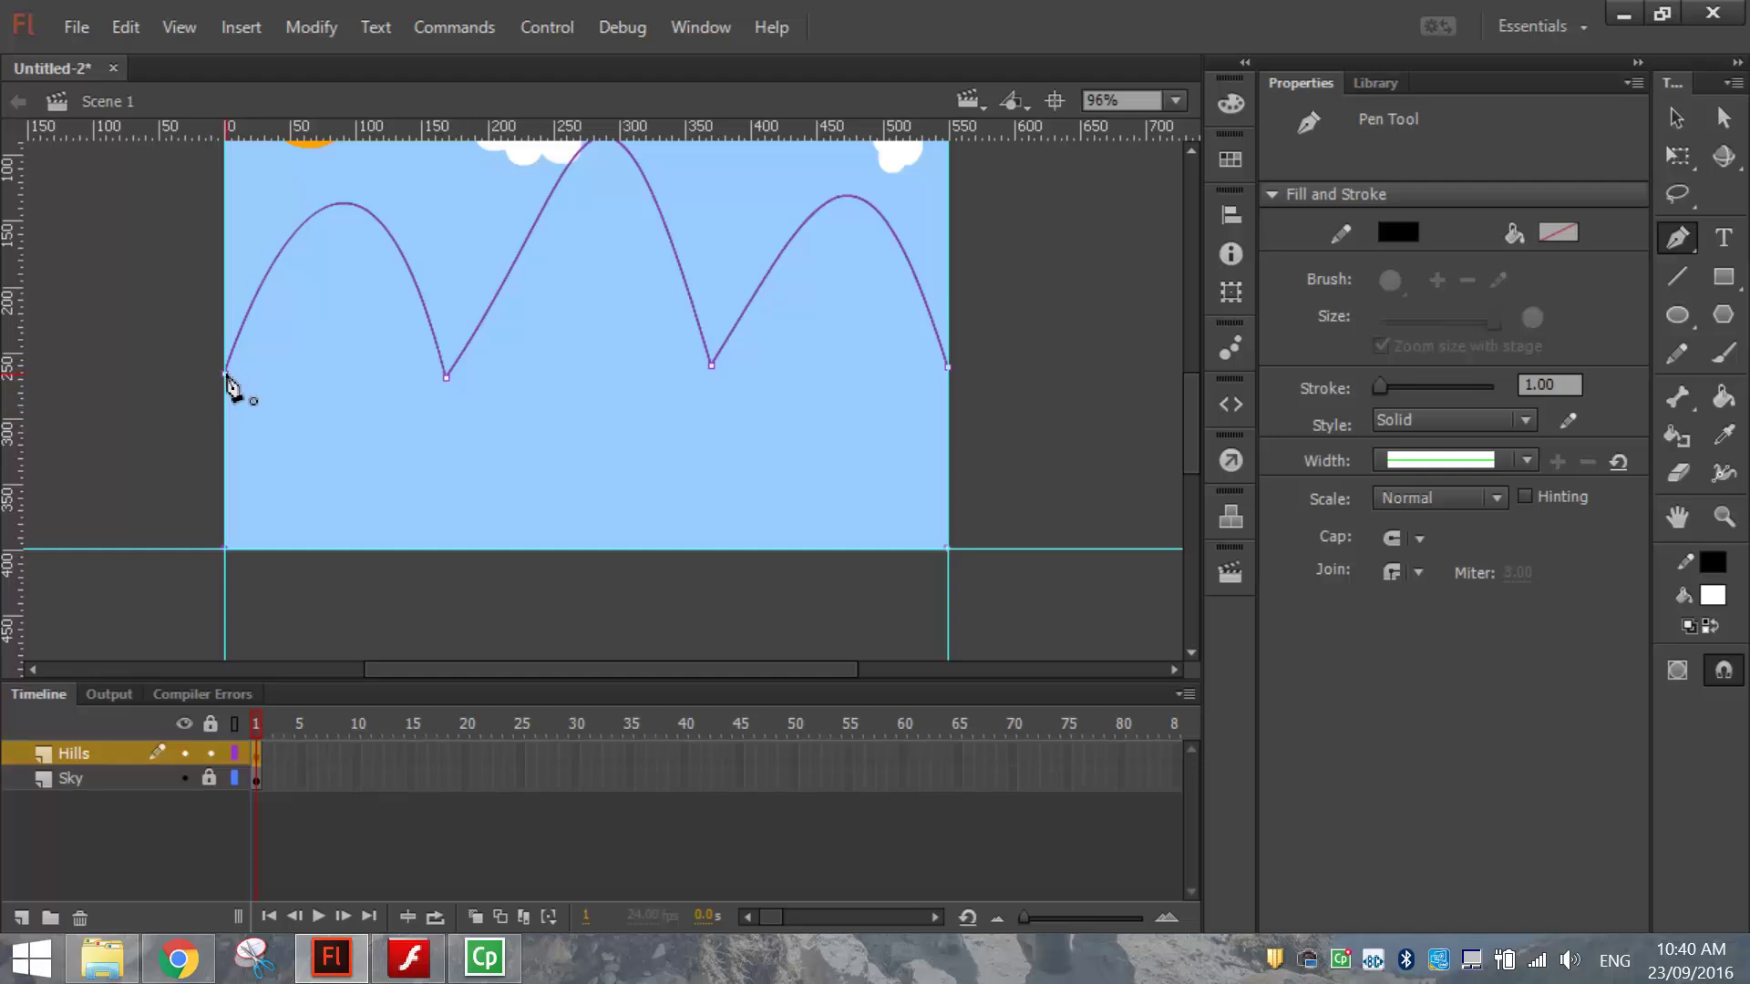
- Fill the area beneath the hills outline with green #009900 using the Paint Bucket
{"action": "left_click", "coordinate": [226, 374]}
{"action": "left_click", "coordinate": [1675, 119]}
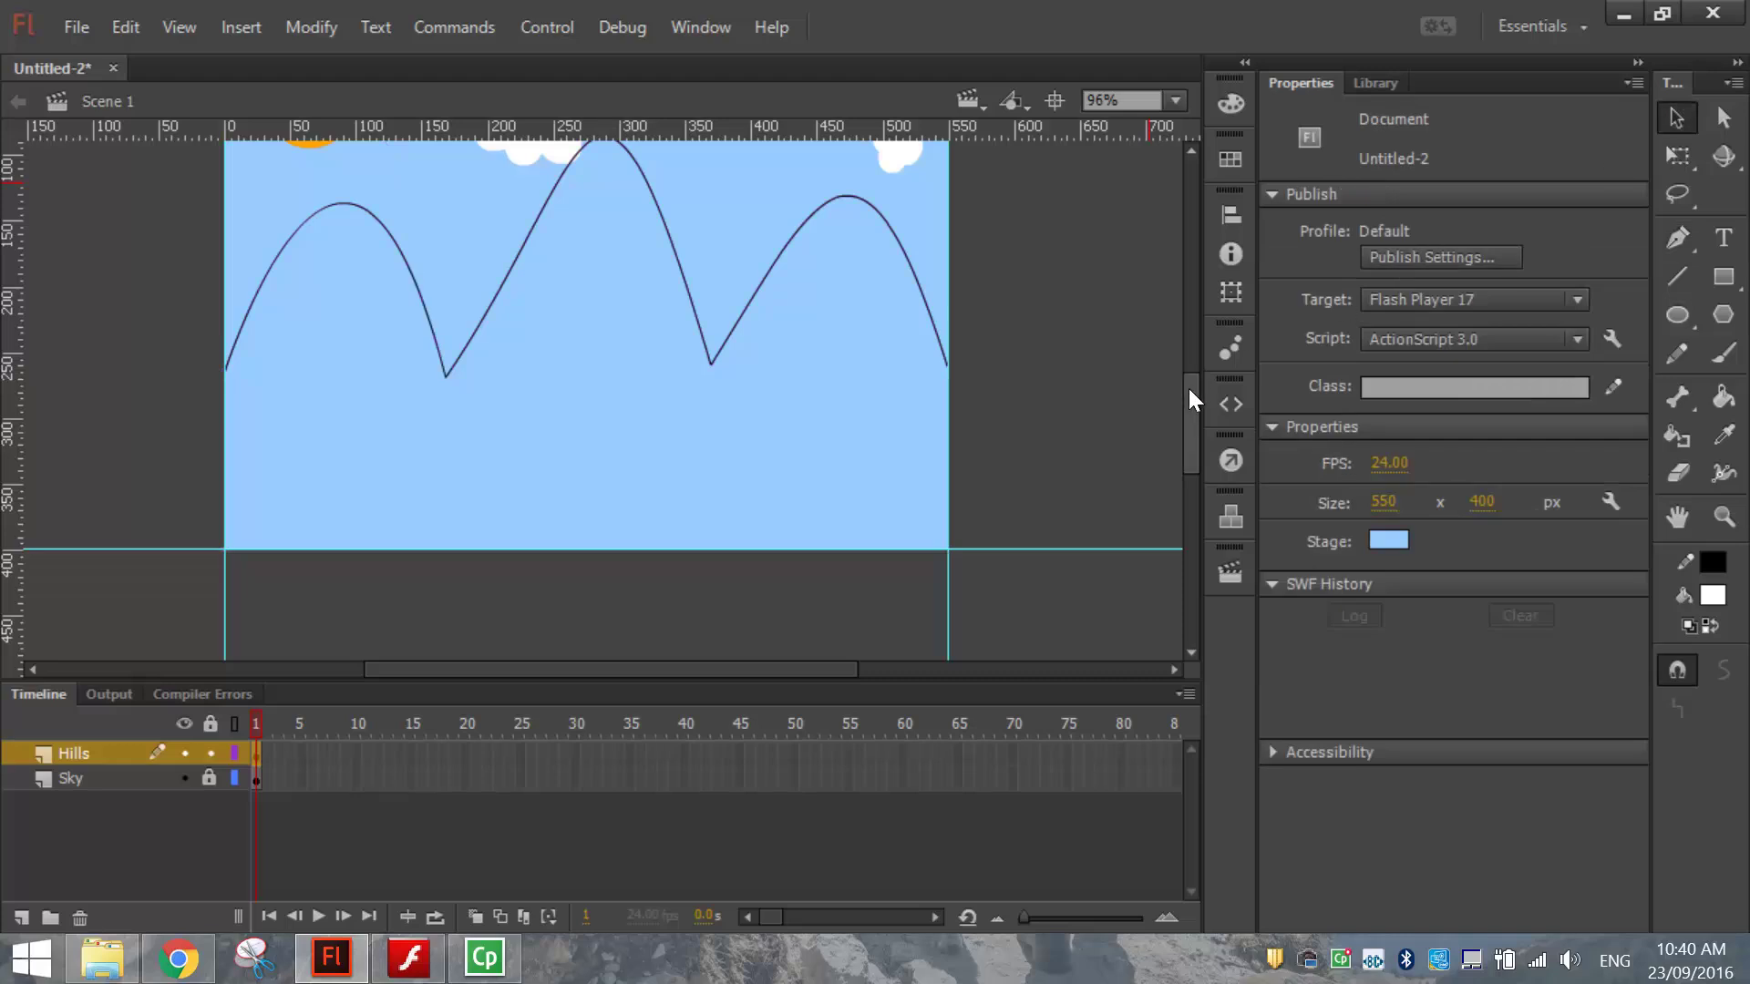
{"action": "left_click_drag", "start_coordinate": [1189, 388], "coordinate": [1186, 368]}
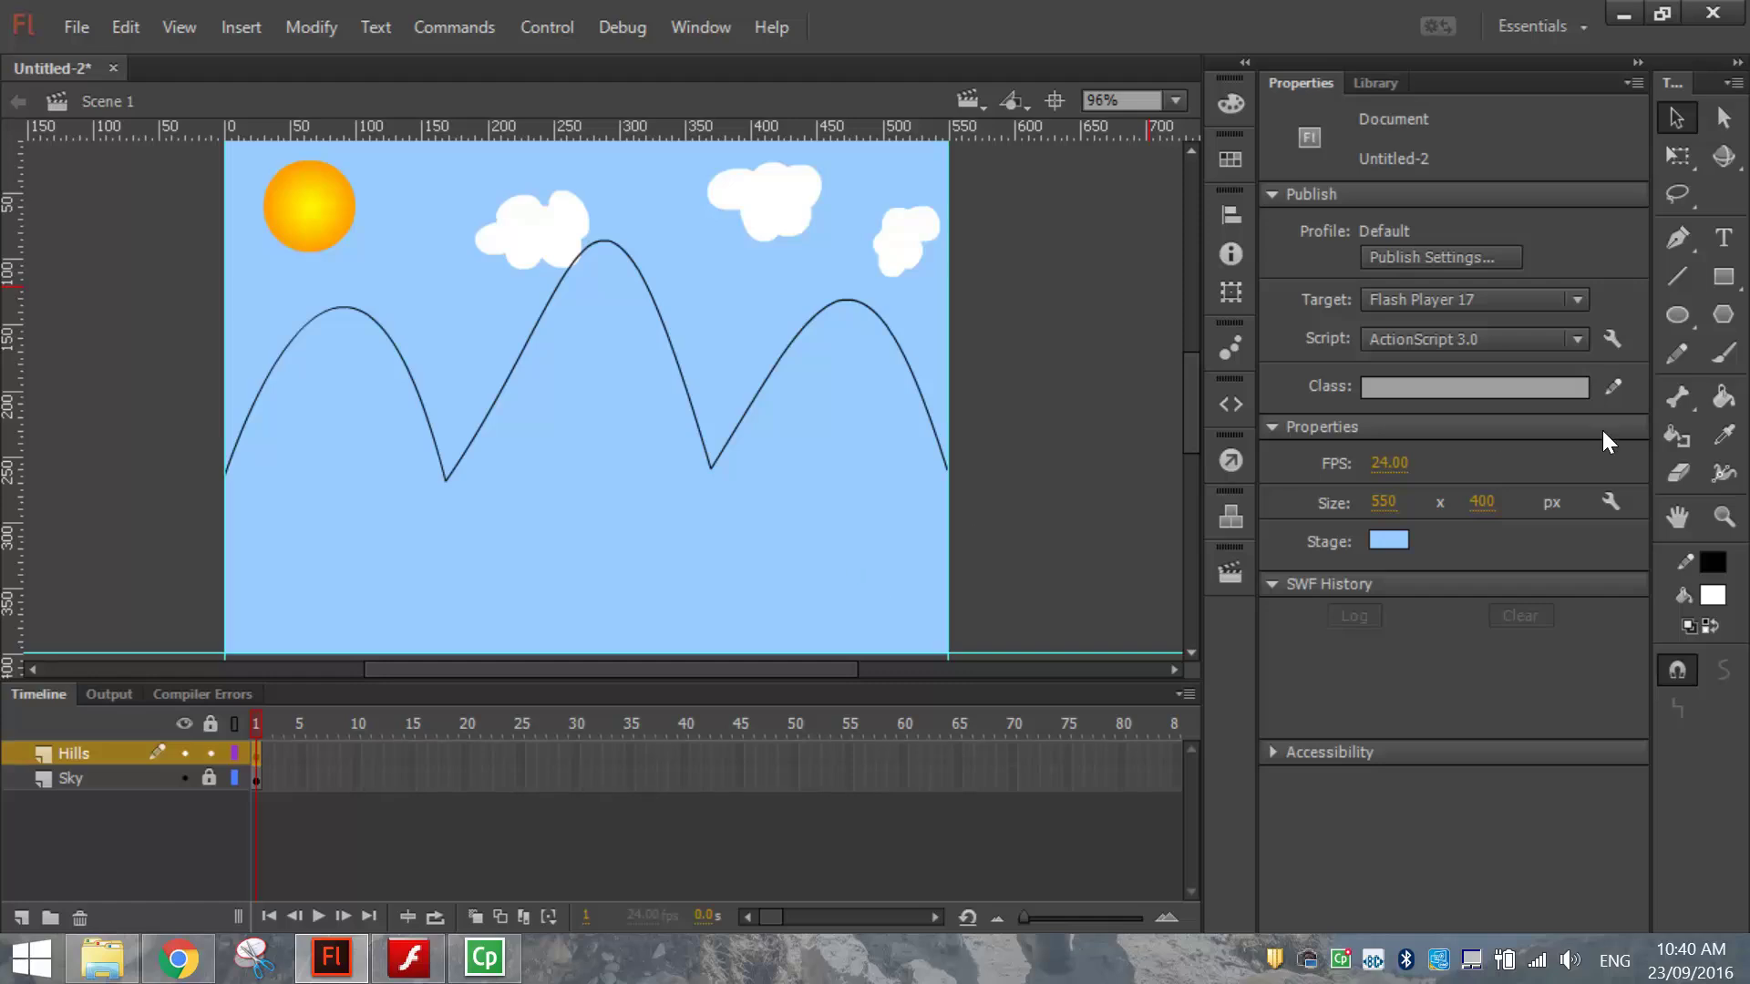
{"action": "left_click", "coordinate": [1725, 401]}
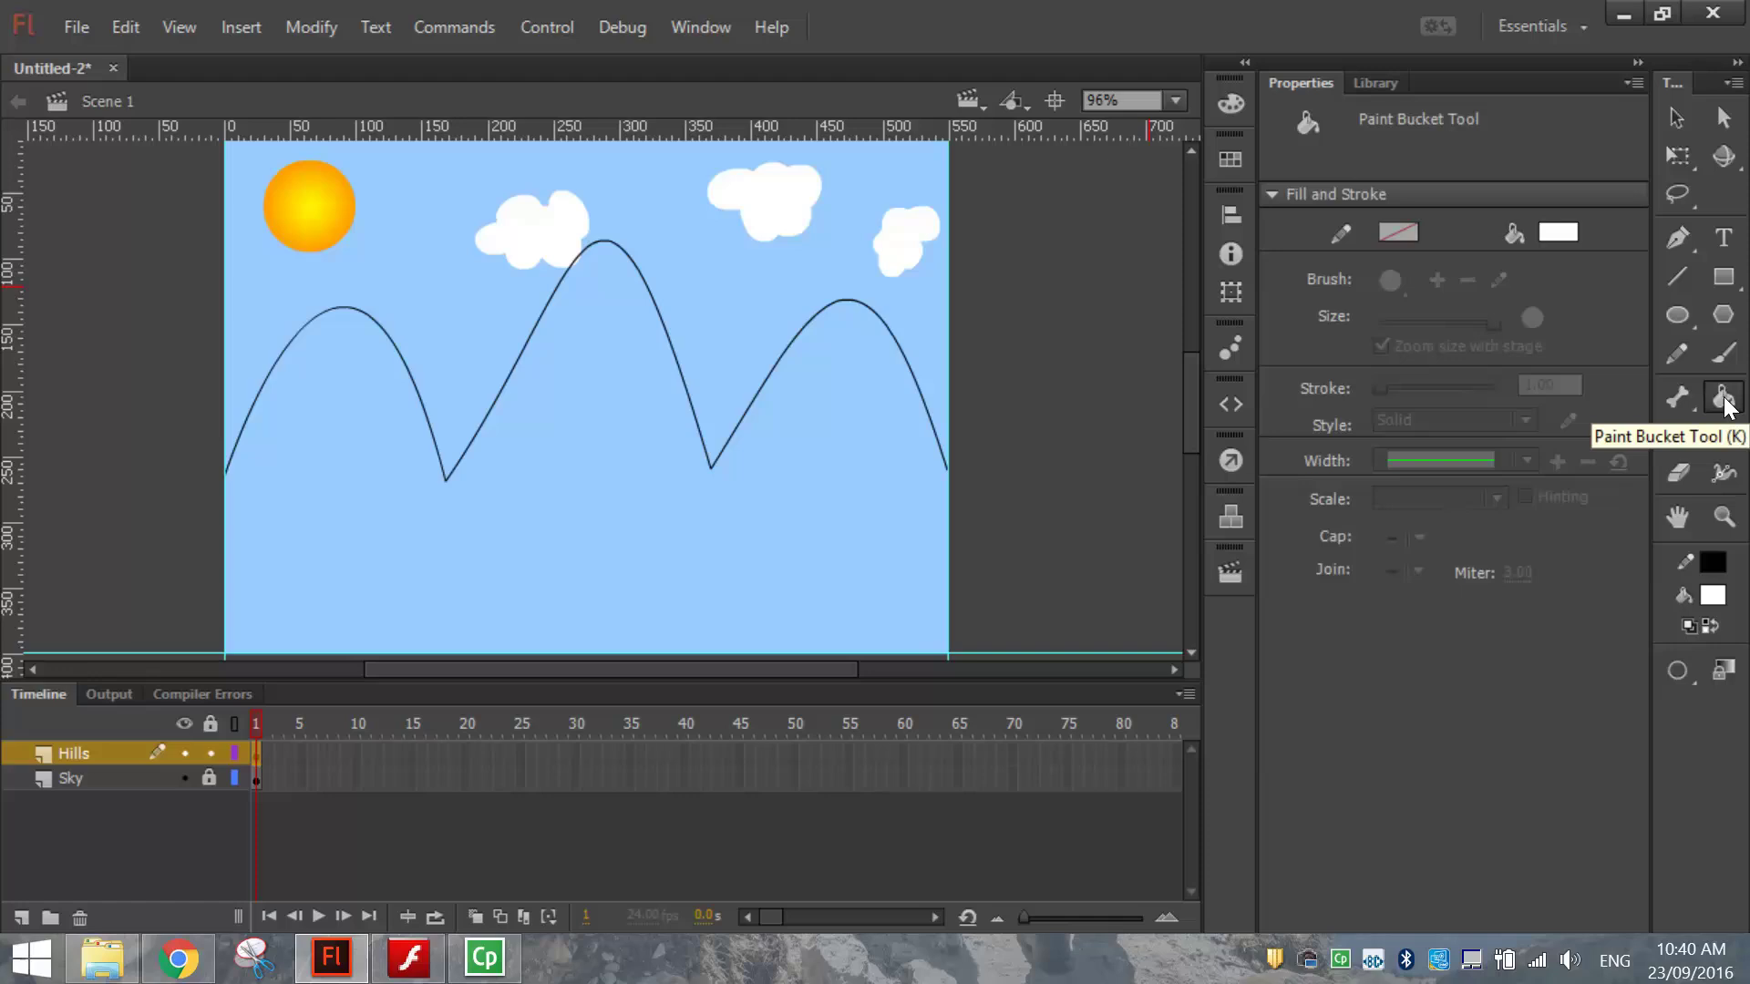
{"action": "left_click", "coordinate": [1555, 233]}
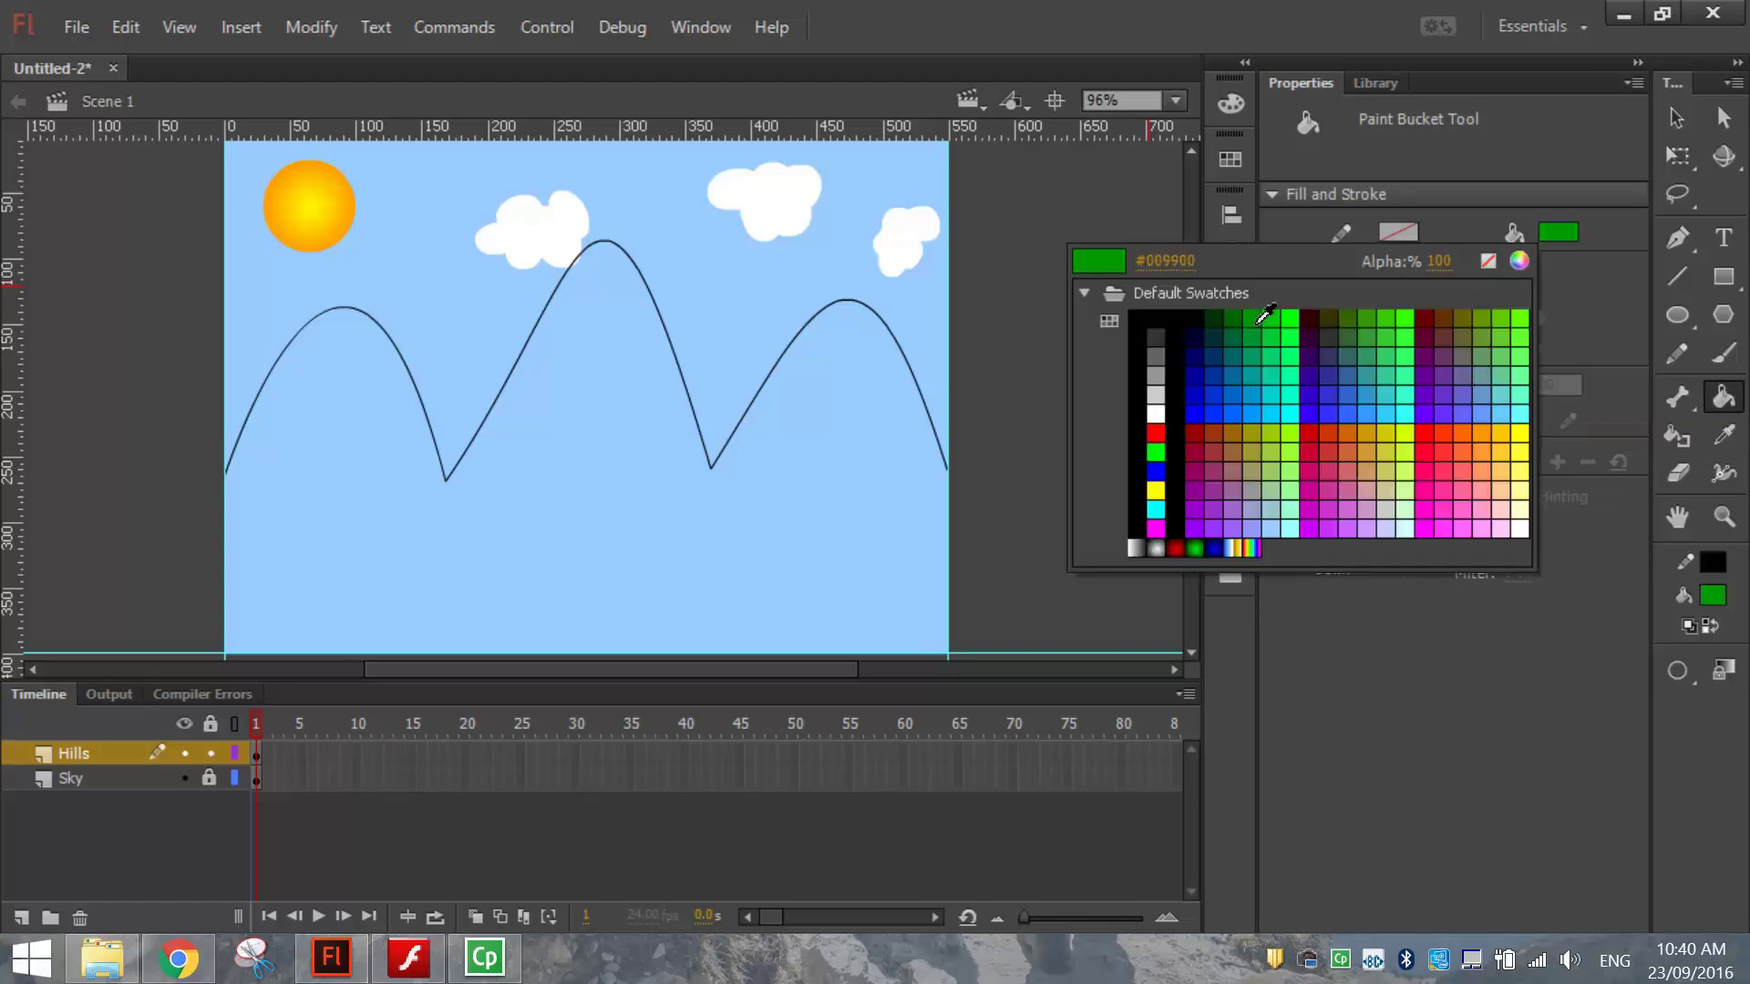
{"action": "left_click", "coordinate": [1255, 319]}
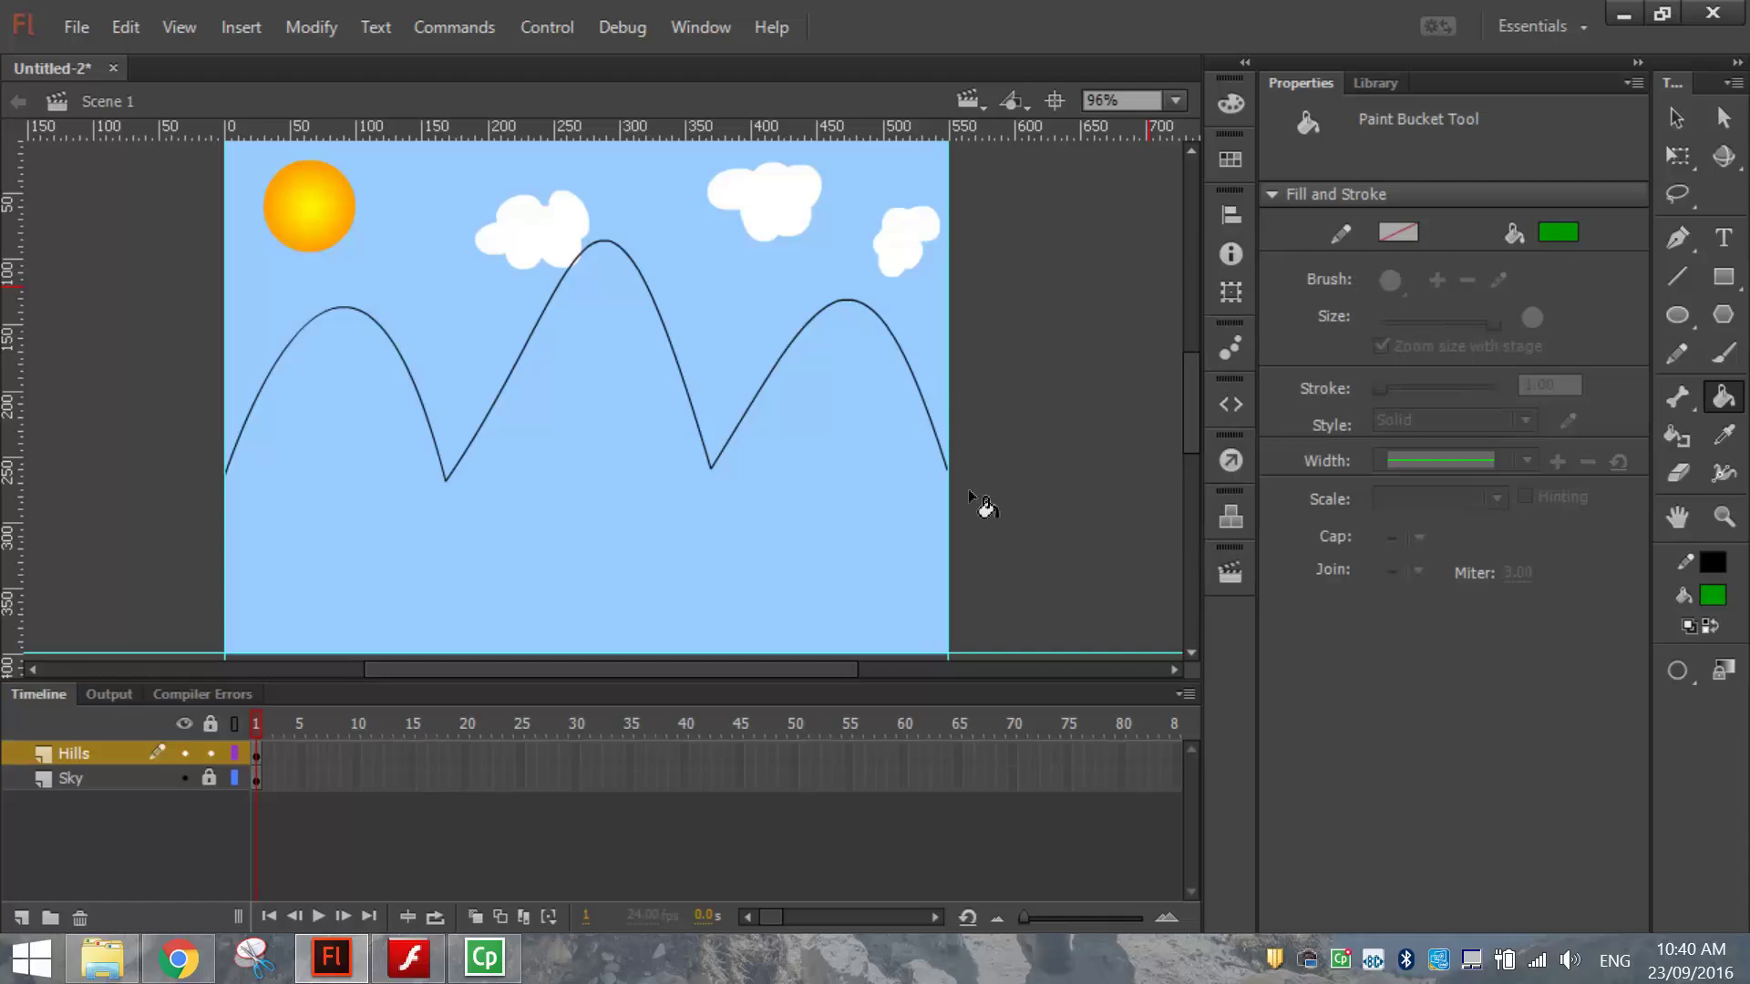
{"action": "left_click", "coordinate": [627, 488]}
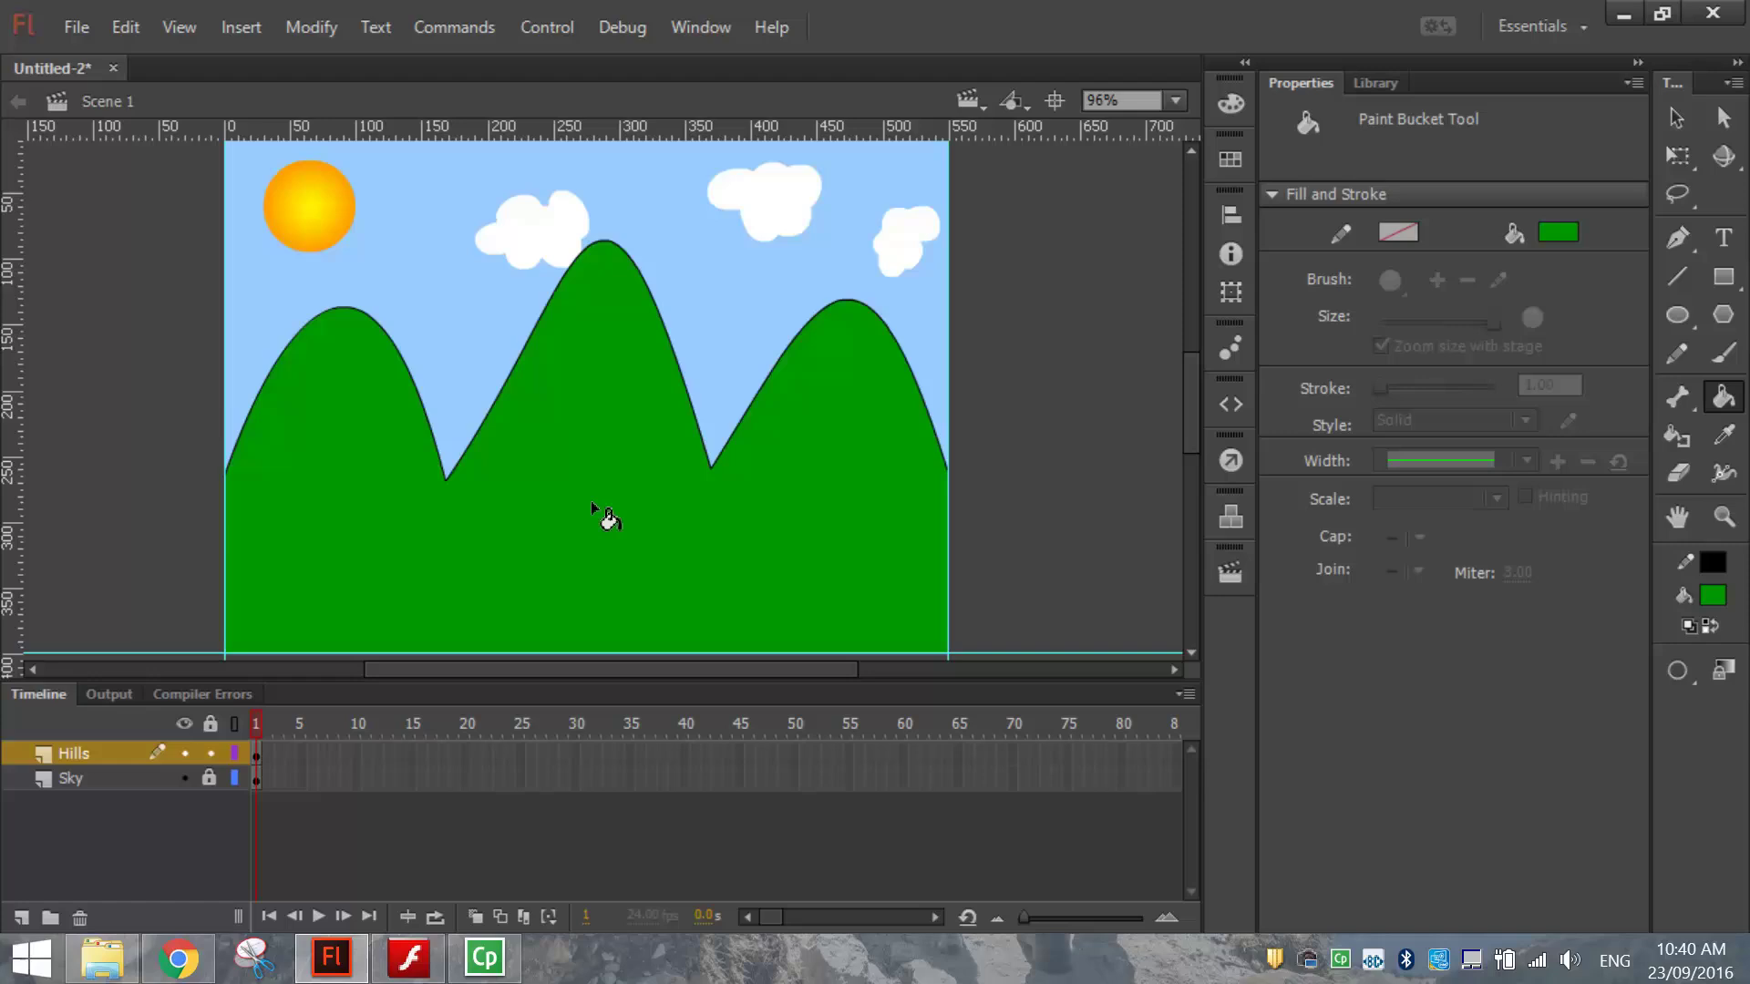
{"action": "key", "text": "v"}
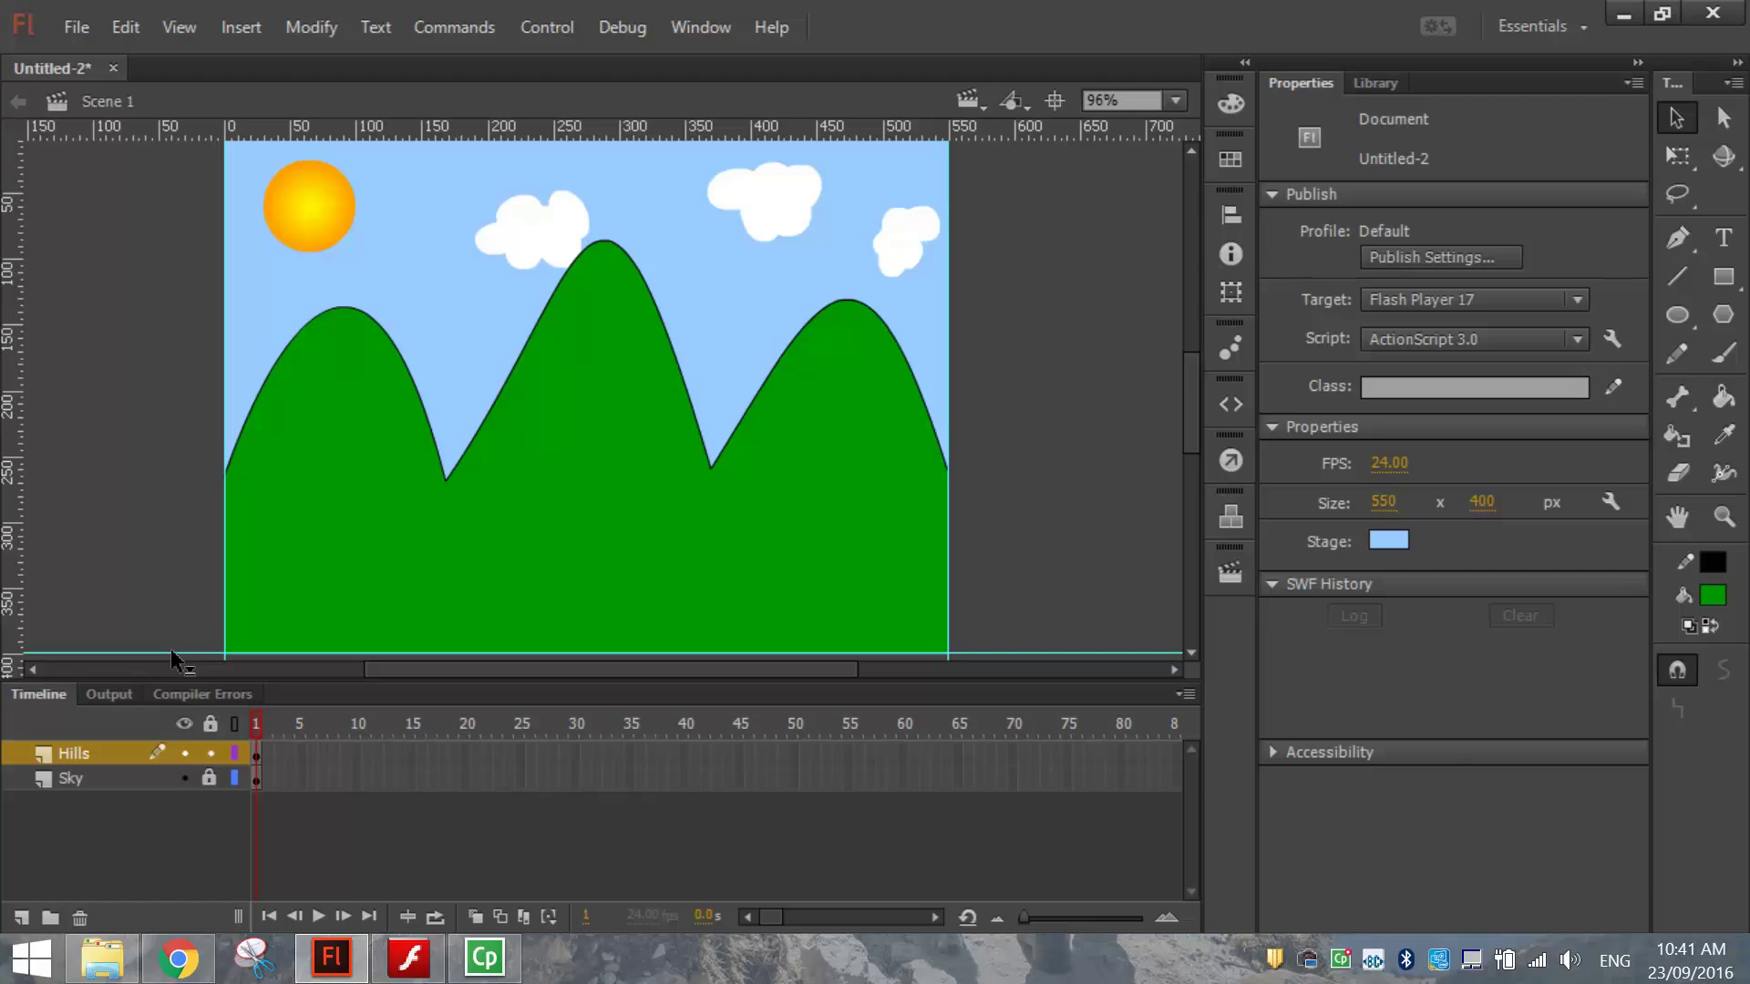
- Drag the bottom, left and right guides off the stage onto the rulers
{"action": "left_click_drag", "start_coordinate": [174, 657], "coordinate": [169, 14]}
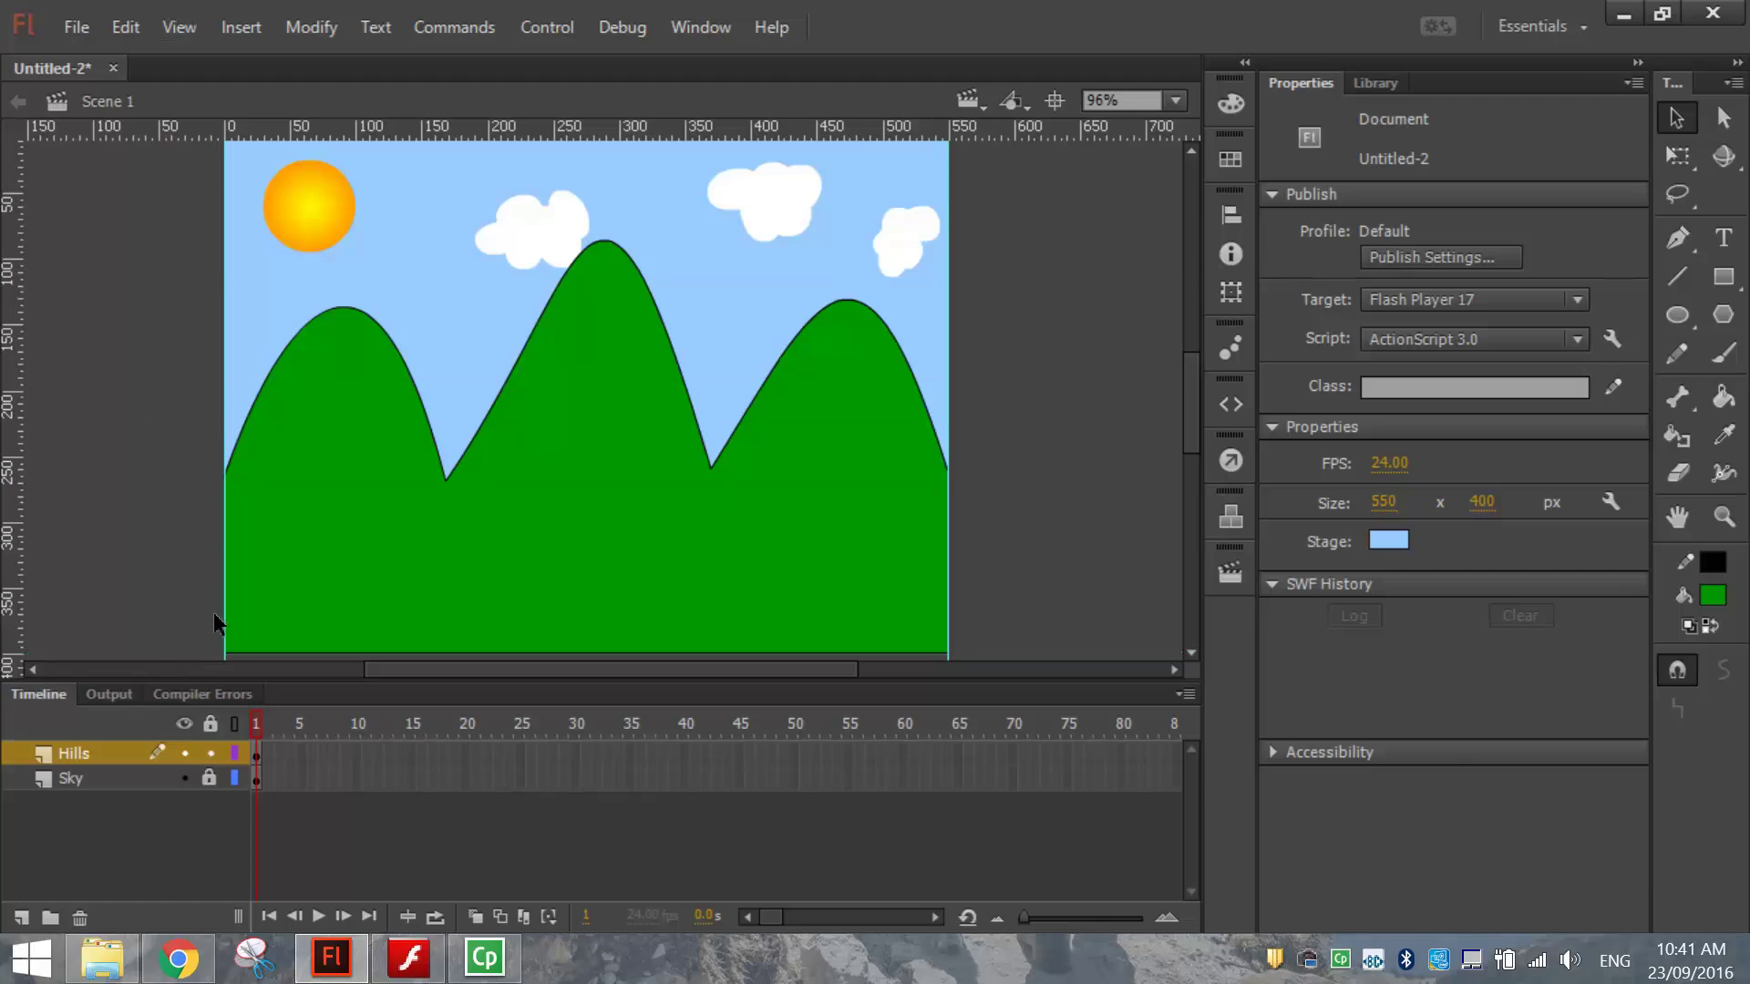
{"action": "left_click_drag", "start_coordinate": [222, 625], "coordinate": [9, 583]}
{"action": "left_click_drag", "start_coordinate": [948, 591], "coordinate": [1458, 620]}
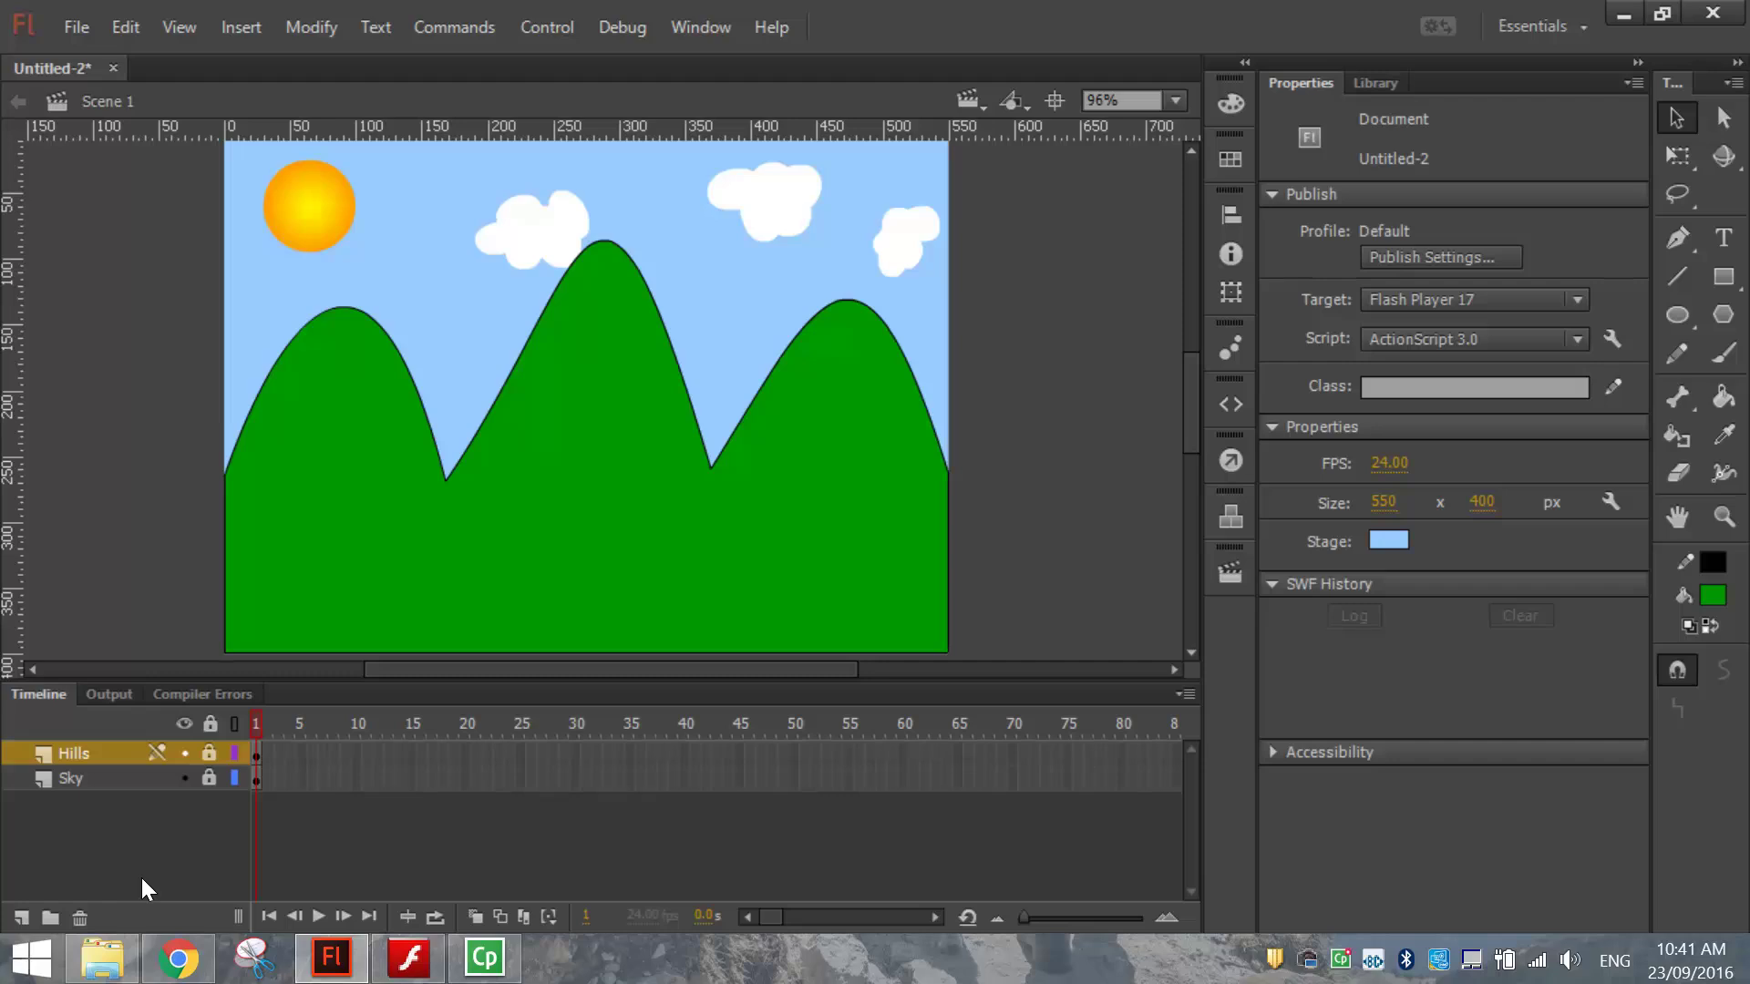
- Add a new layer above Hills and name it Road
{"action": "left_click", "coordinate": [21, 916]}
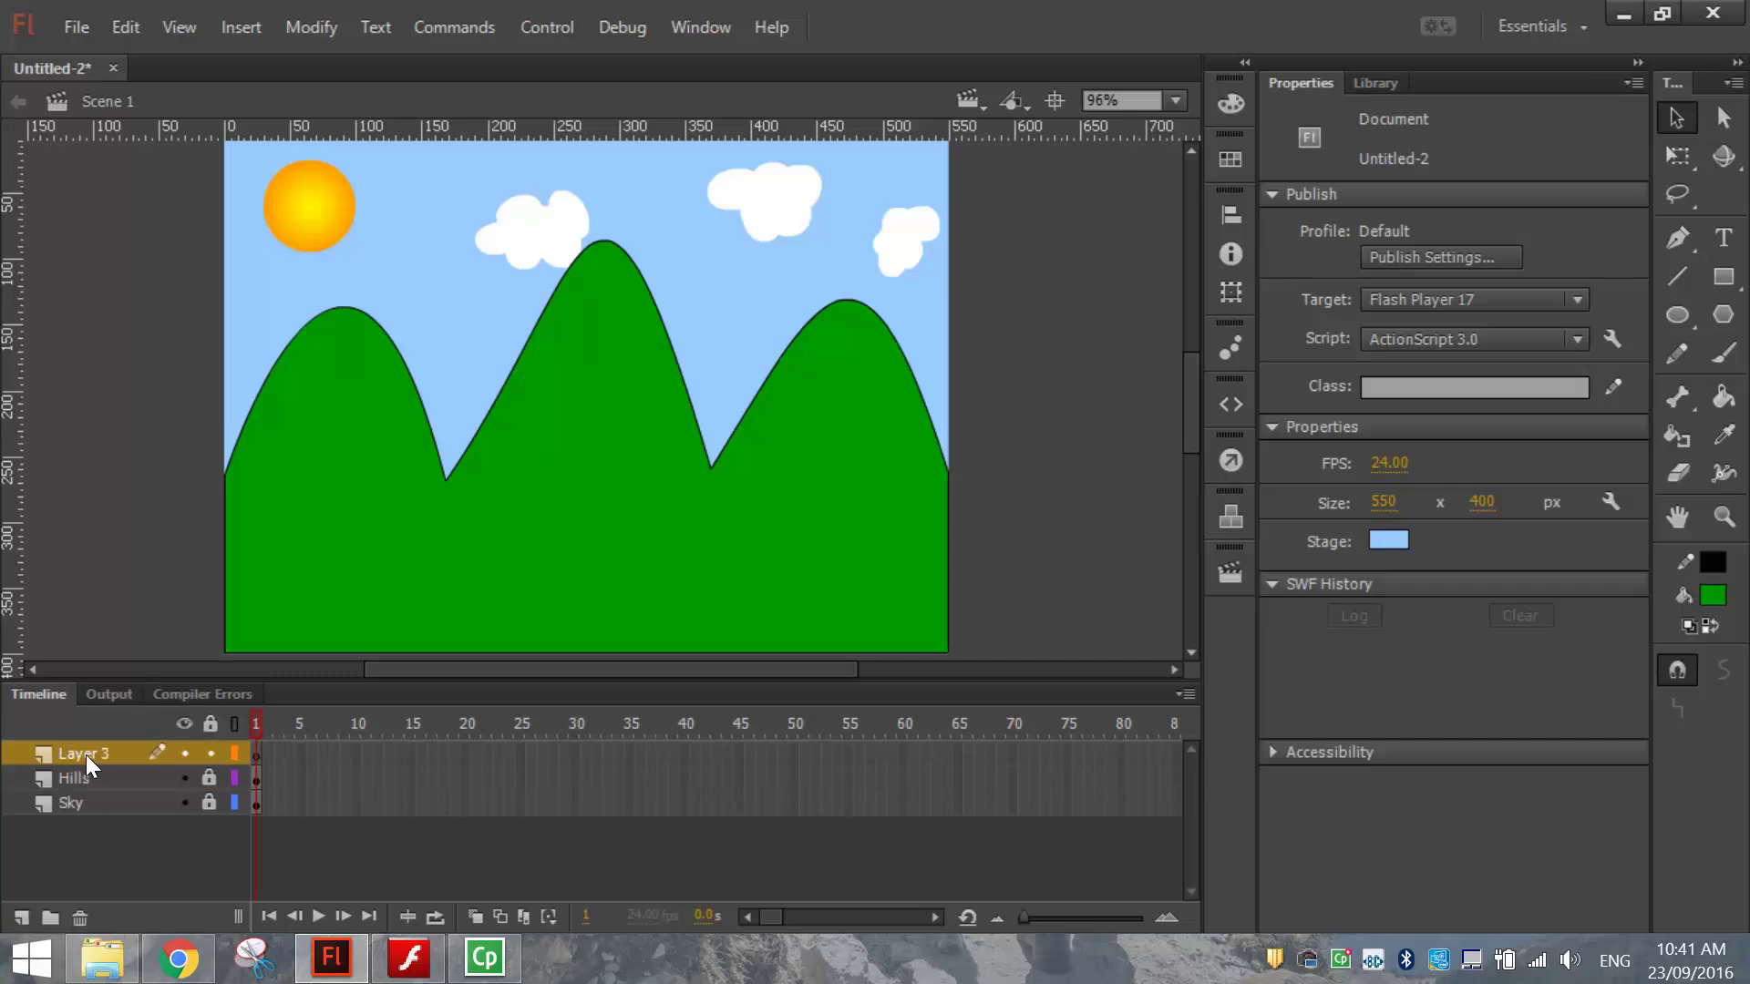
{"action": "double_click", "coordinate": [86, 755]}
{"action": "type", "text": "Road"}
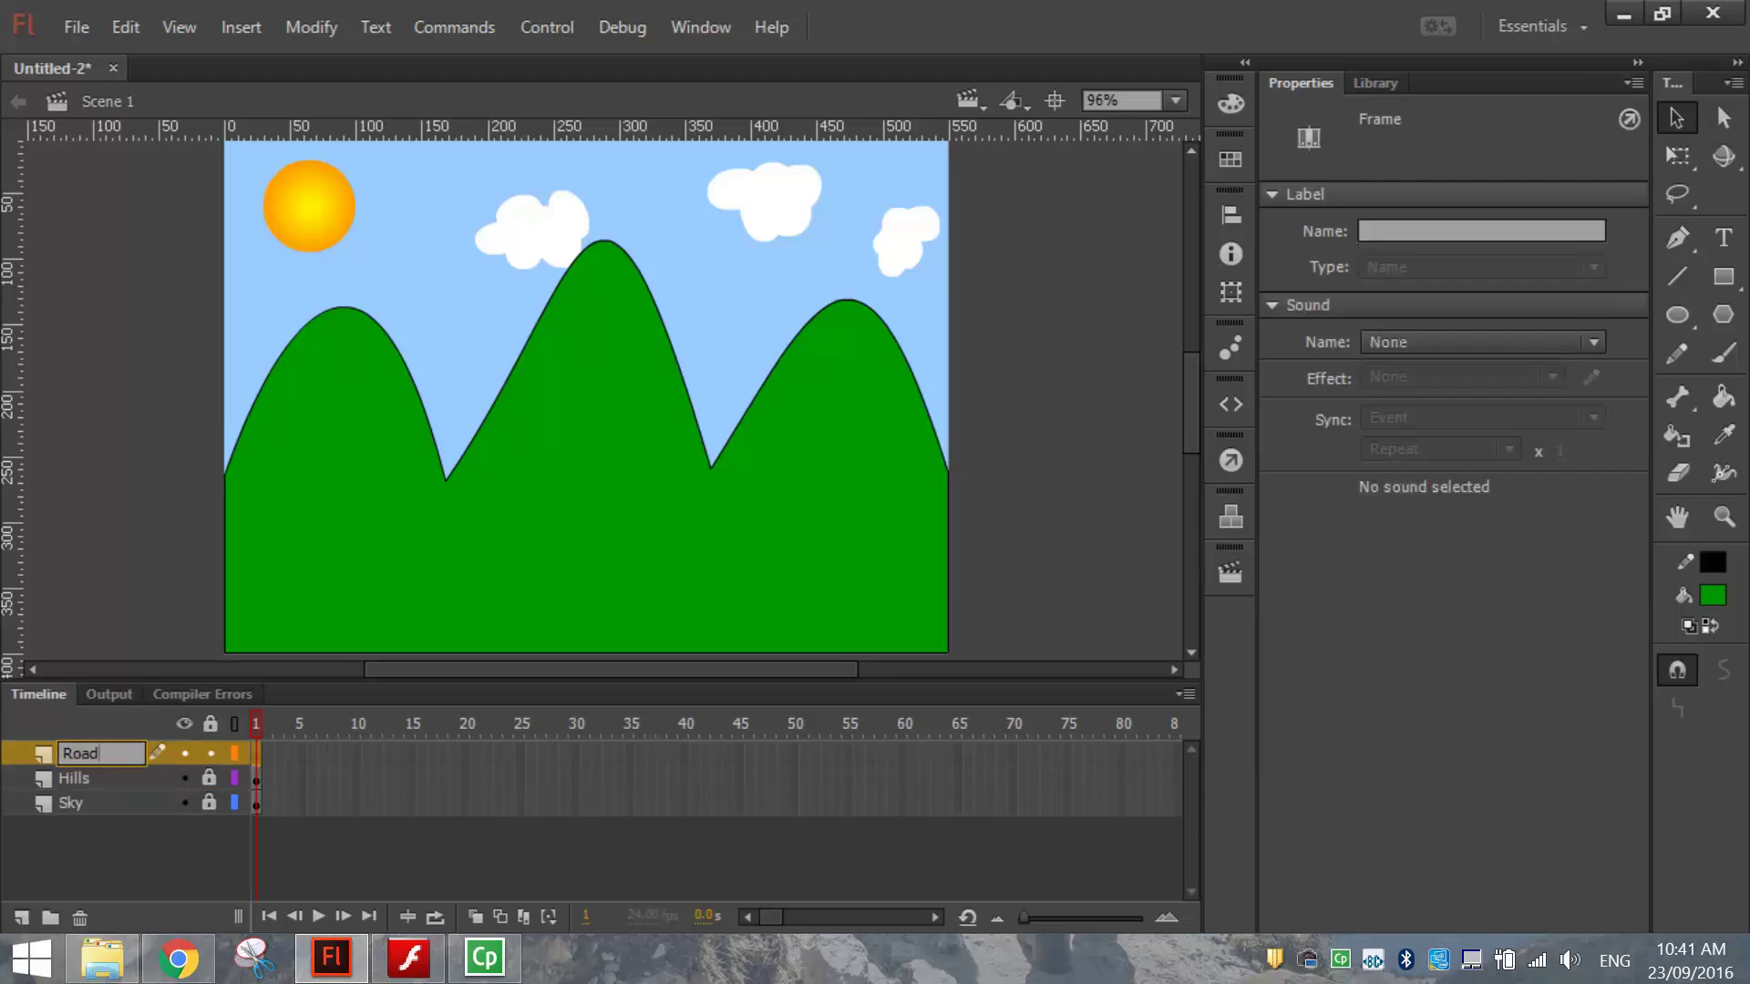
{"action": "key", "text": "Return"}
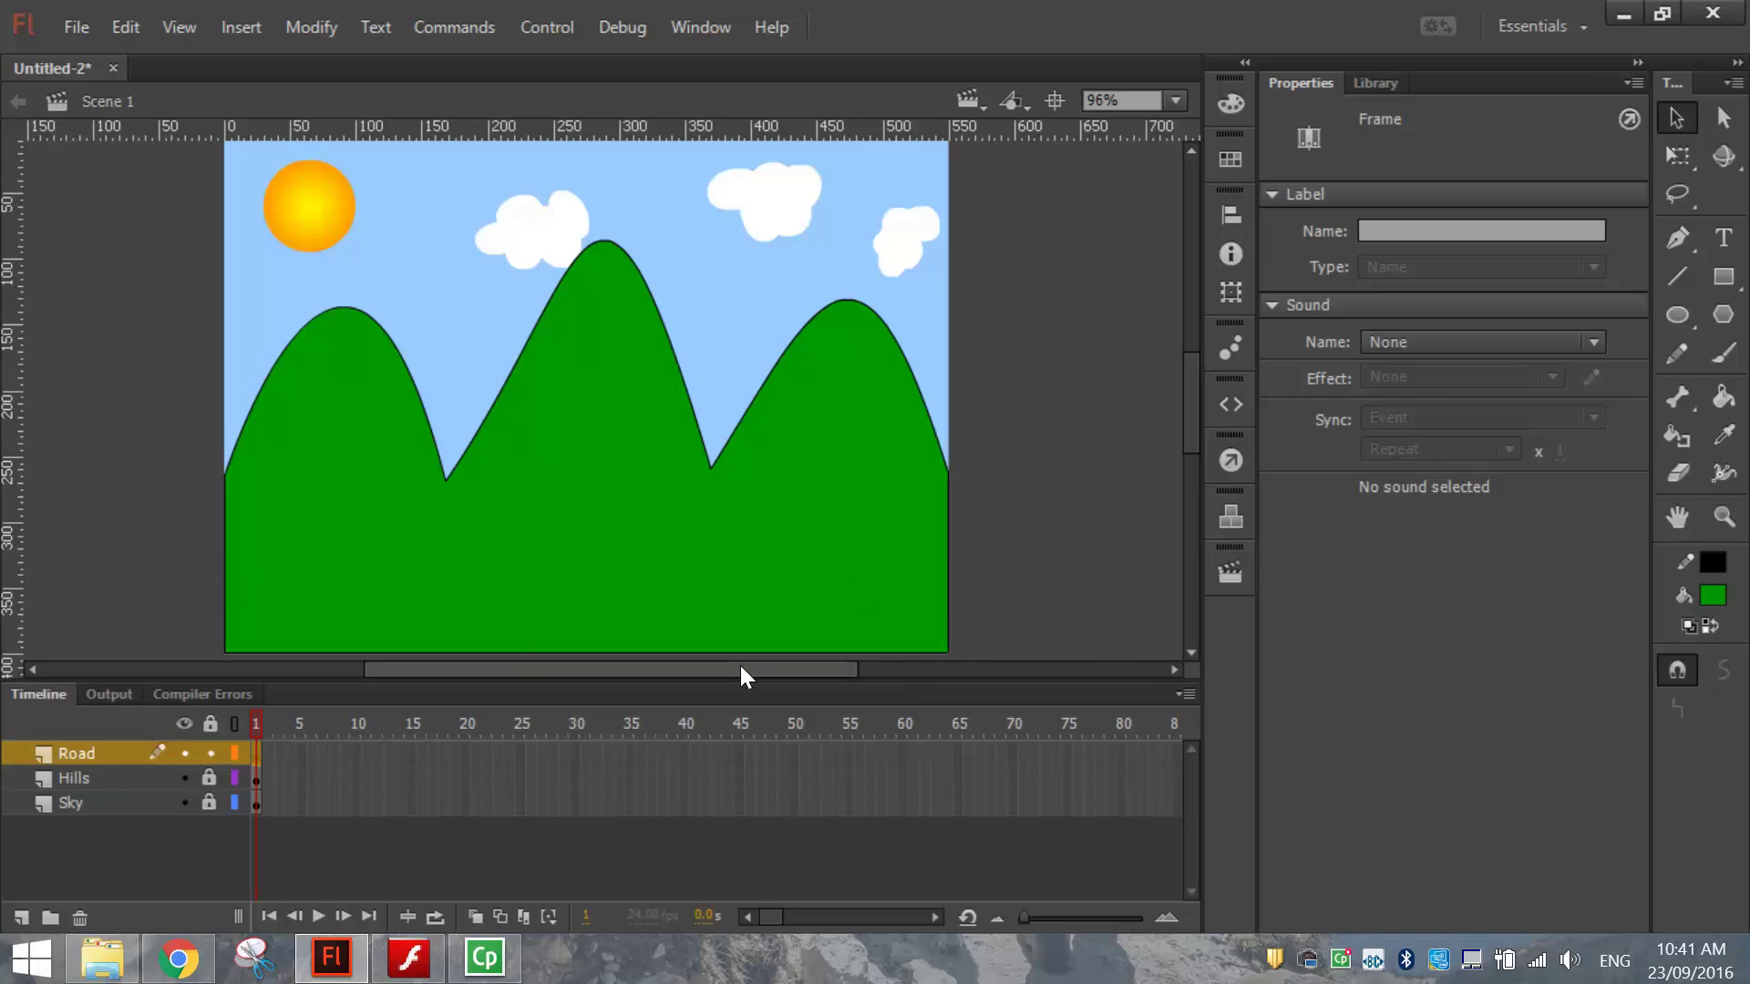
- Draw an outline-free dark grey rectangle across the stage's bottom strip as the road
{"action": "key", "text": "t"}
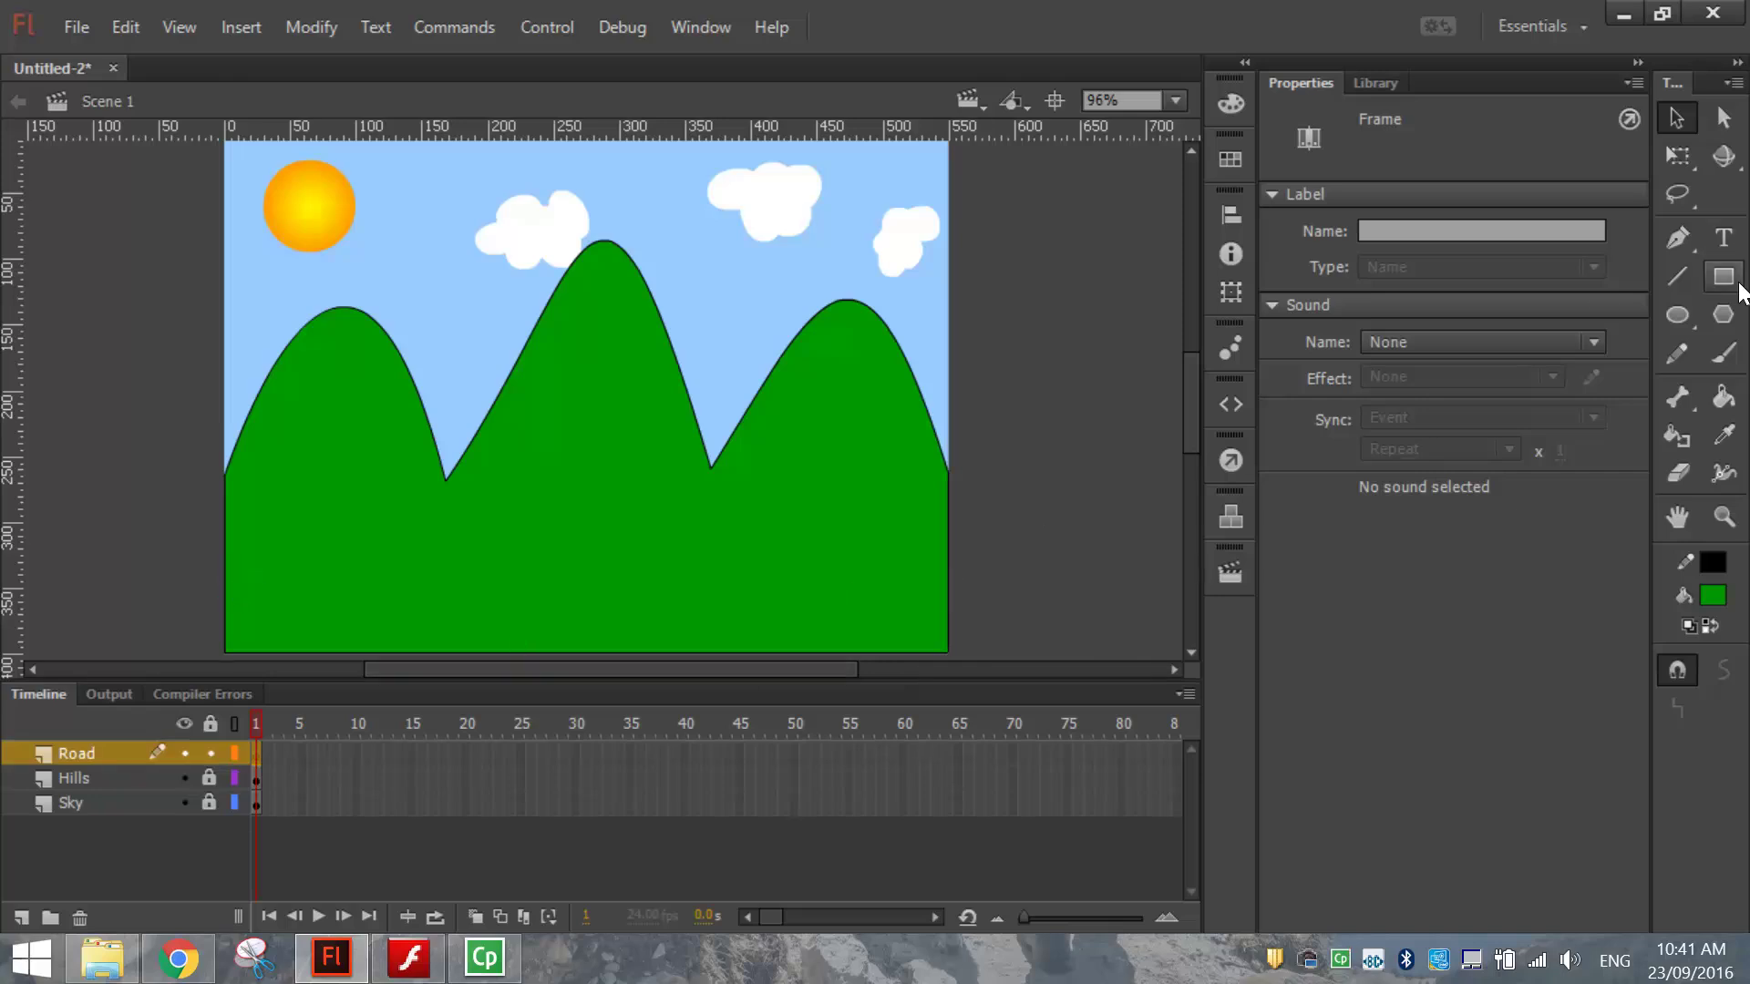
{"action": "left_click", "coordinate": [1731, 282]}
{"action": "left_click", "coordinate": [1398, 231]}
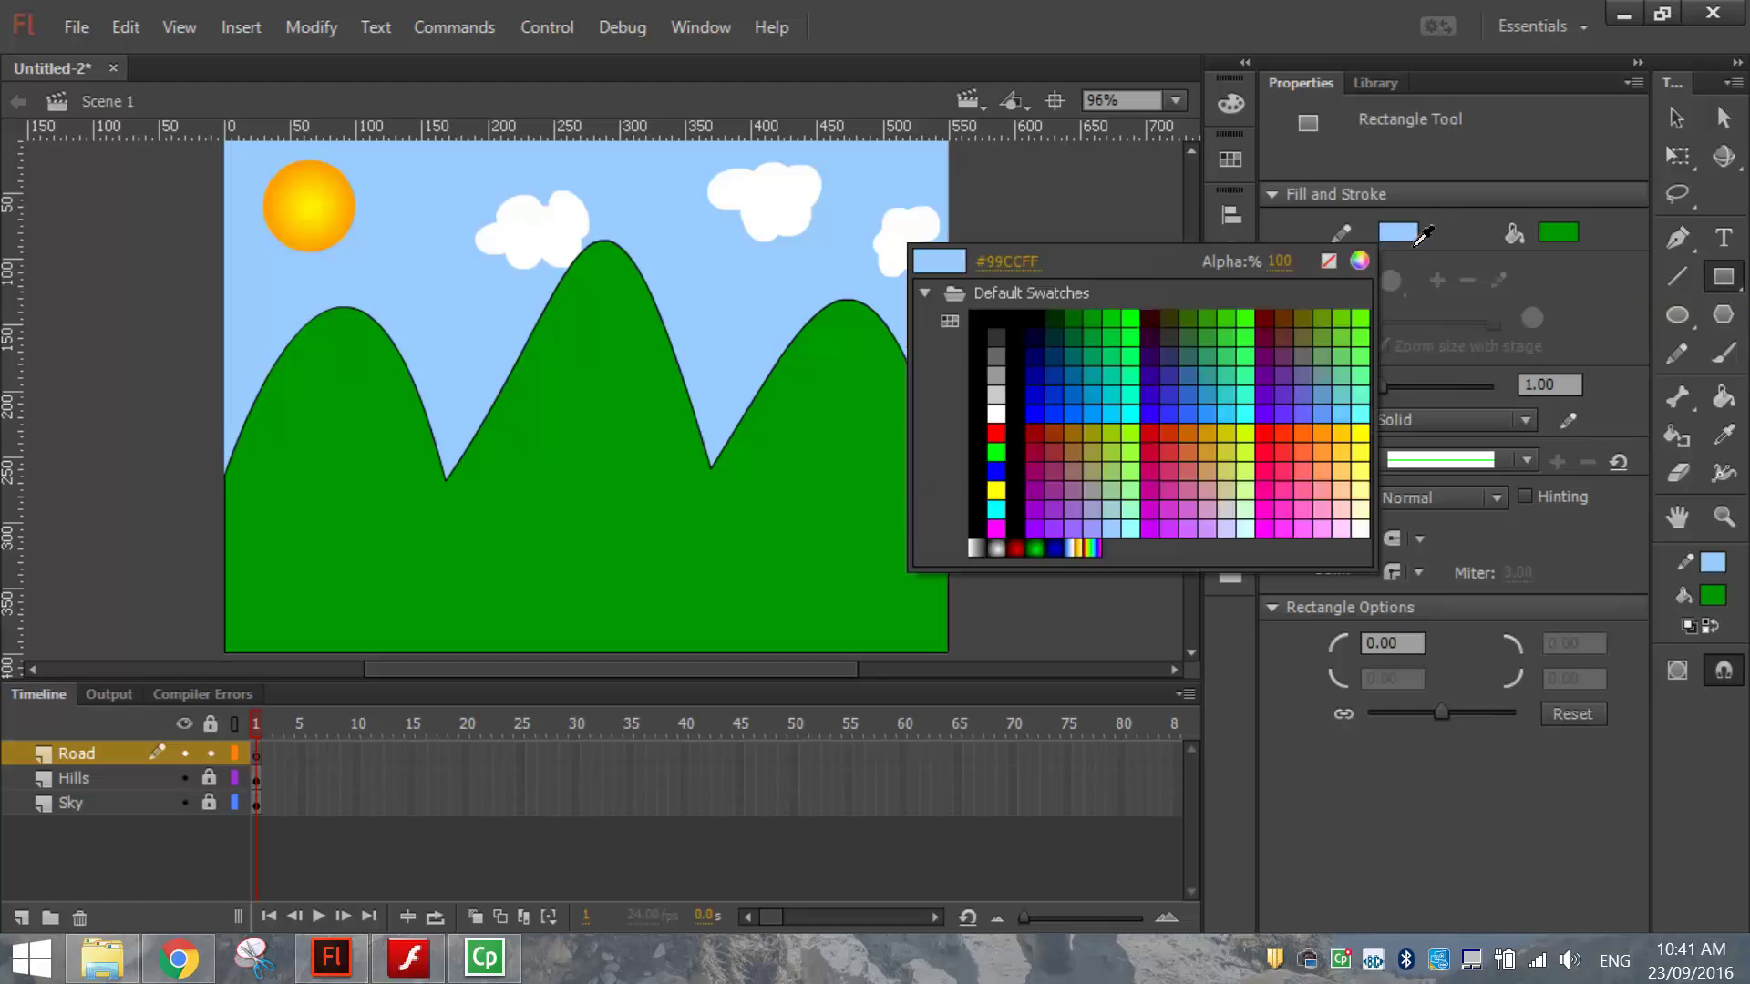
{"action": "left_click", "coordinate": [1328, 261]}
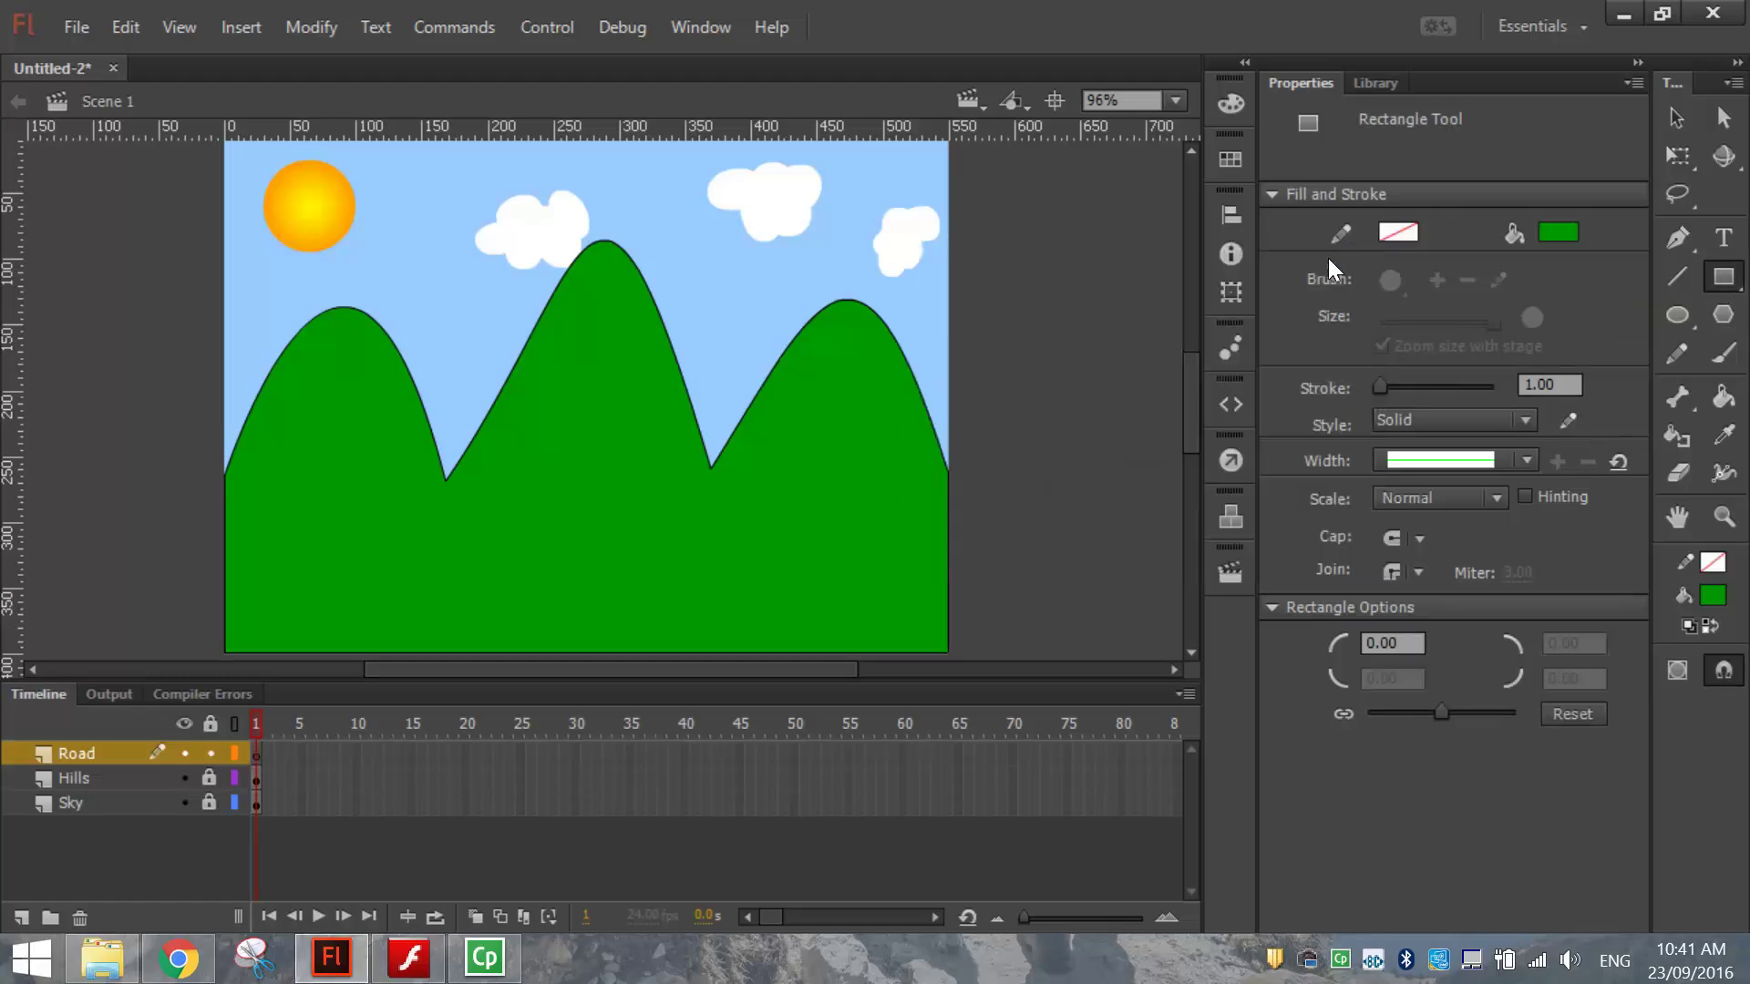
{"action": "left_click", "coordinate": [1562, 233]}
{"action": "left_click", "coordinate": [1304, 345]}
{"action": "left_click_drag", "start_coordinate": [227, 565], "coordinate": [947, 656]}
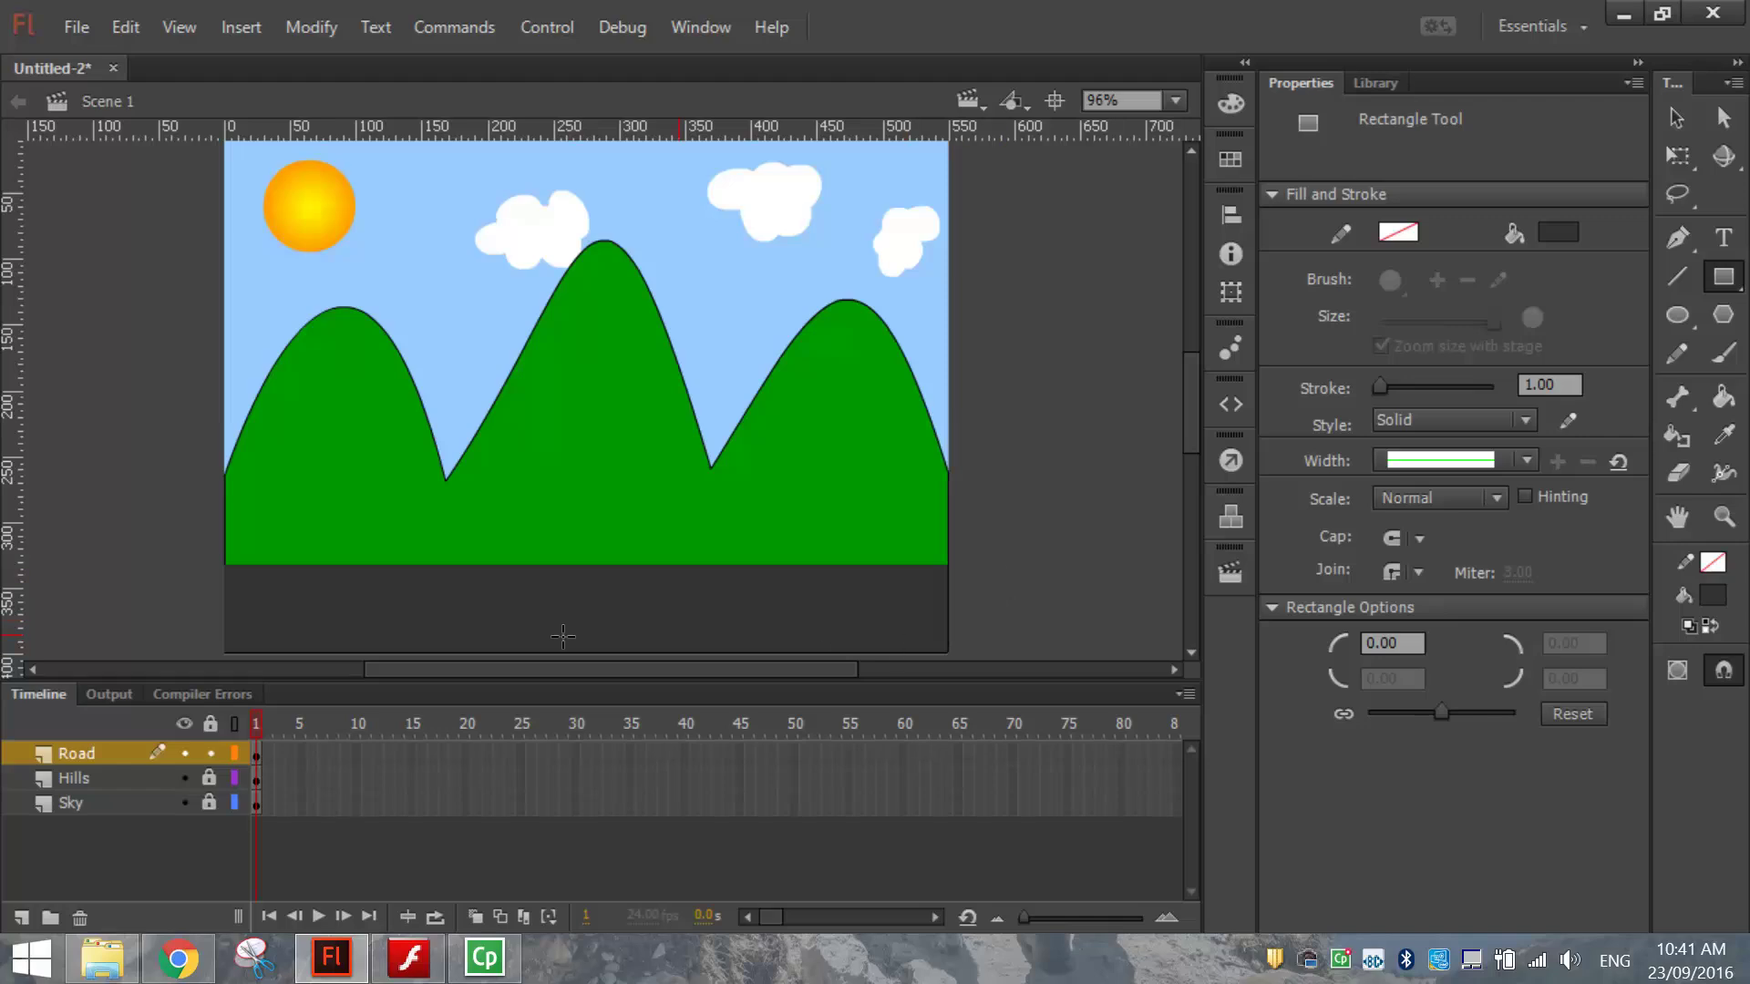
- Set up the Line tool with a white, dashed stroke
{"action": "left_click", "coordinate": [1677, 277]}
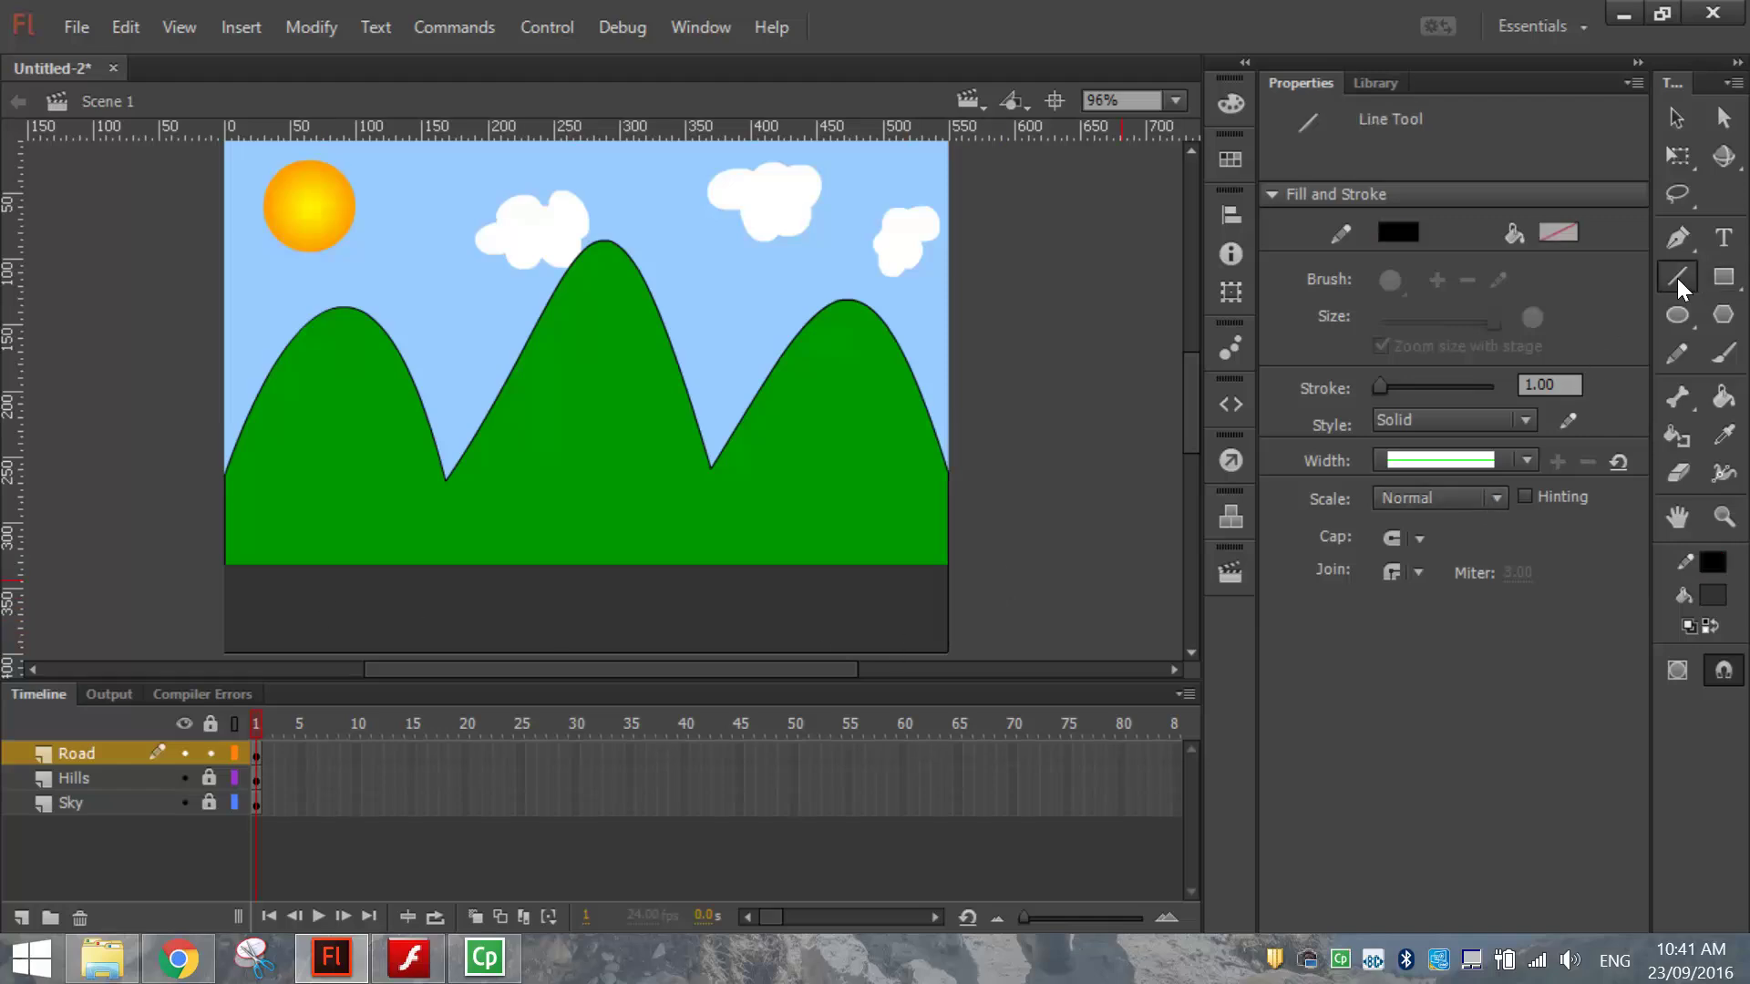
{"action": "left_click", "coordinate": [1398, 232]}
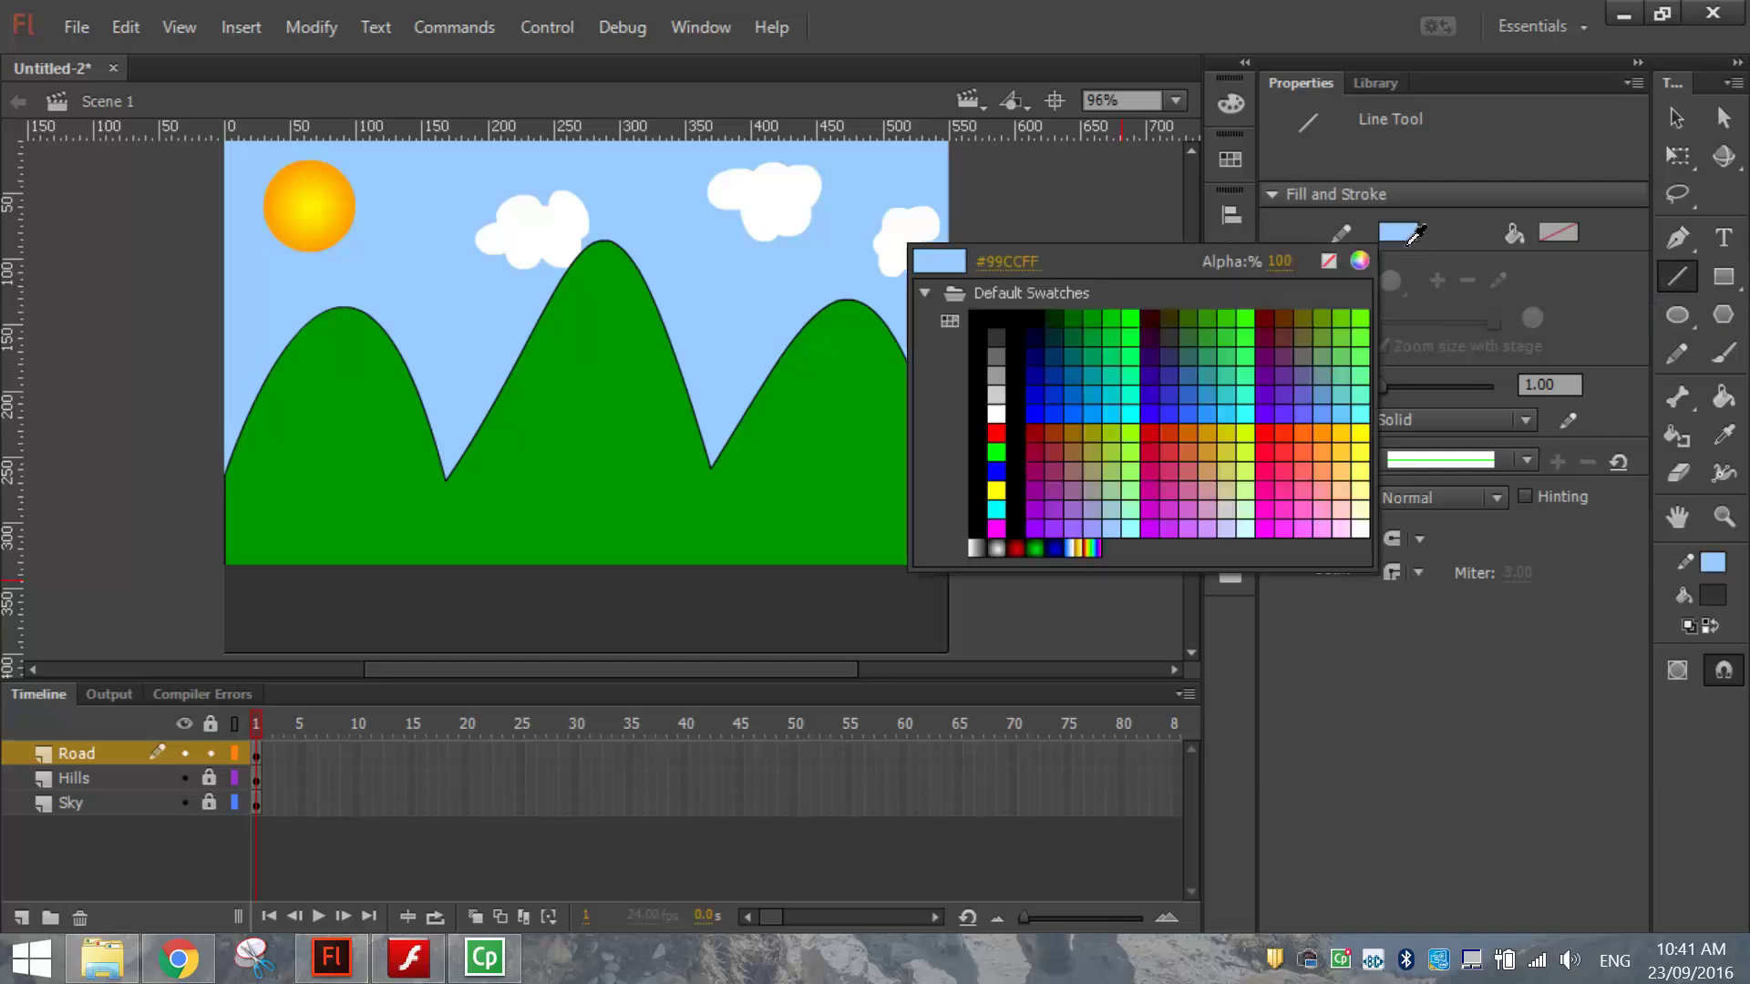
{"action": "left_click", "coordinate": [993, 417]}
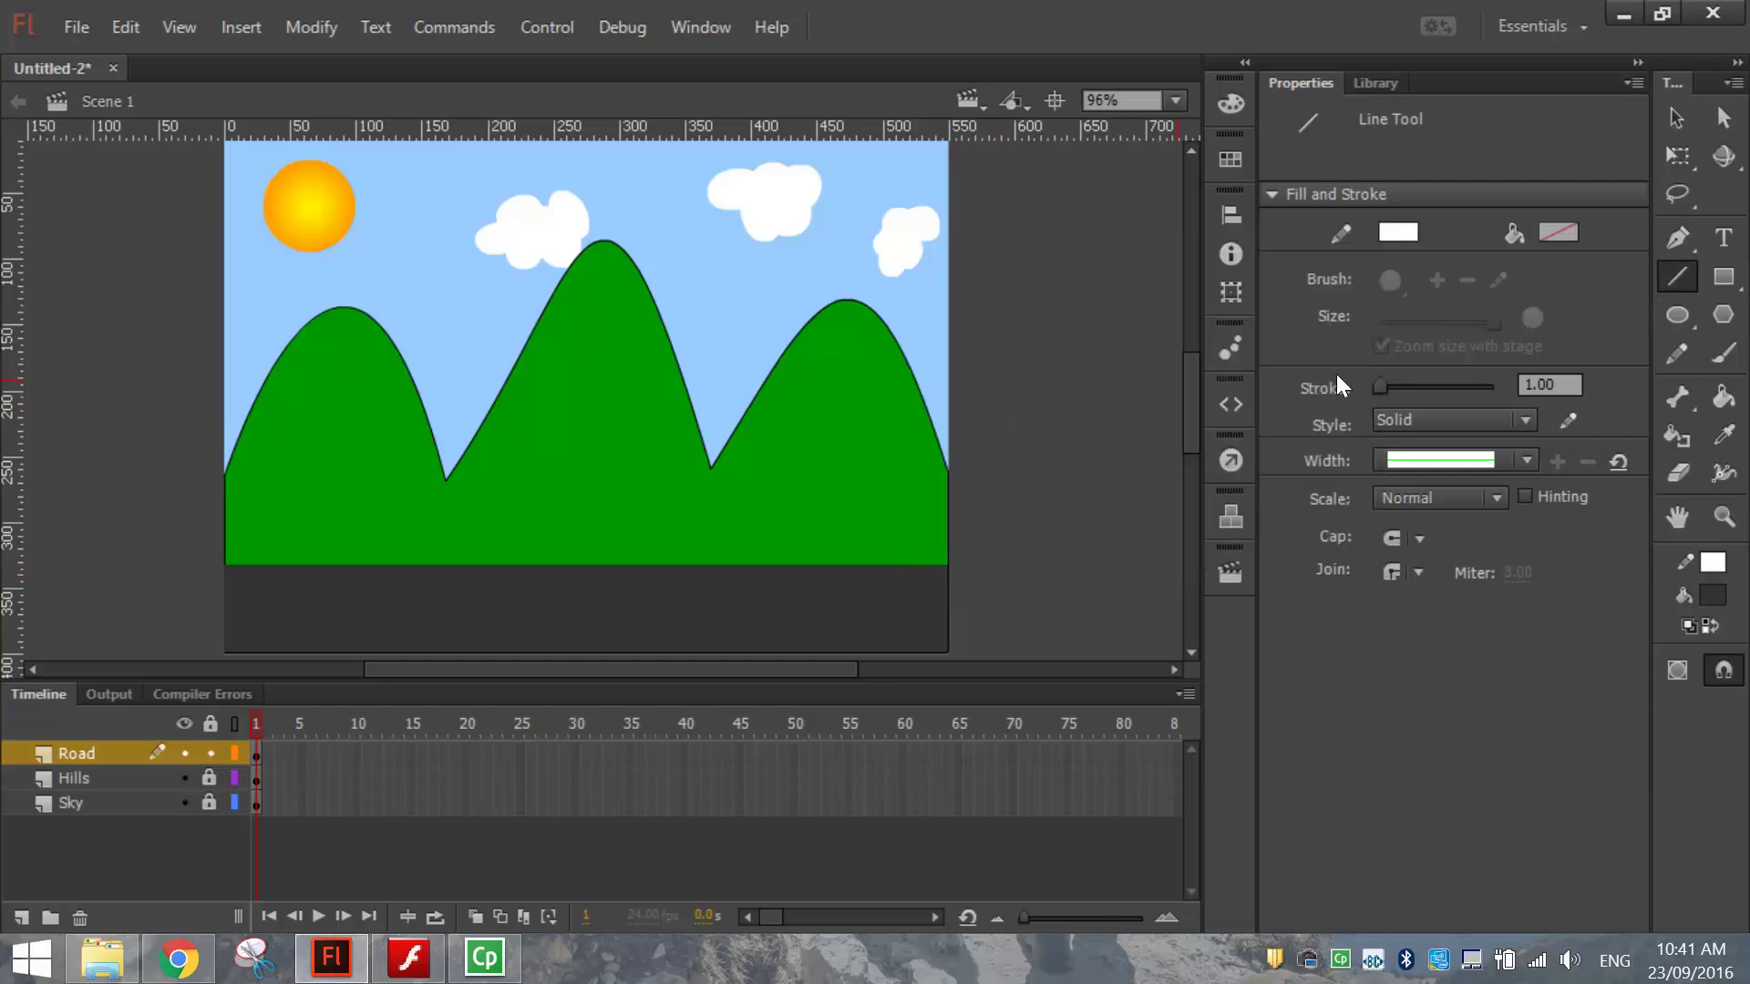
{"action": "left_click", "coordinate": [1434, 418]}
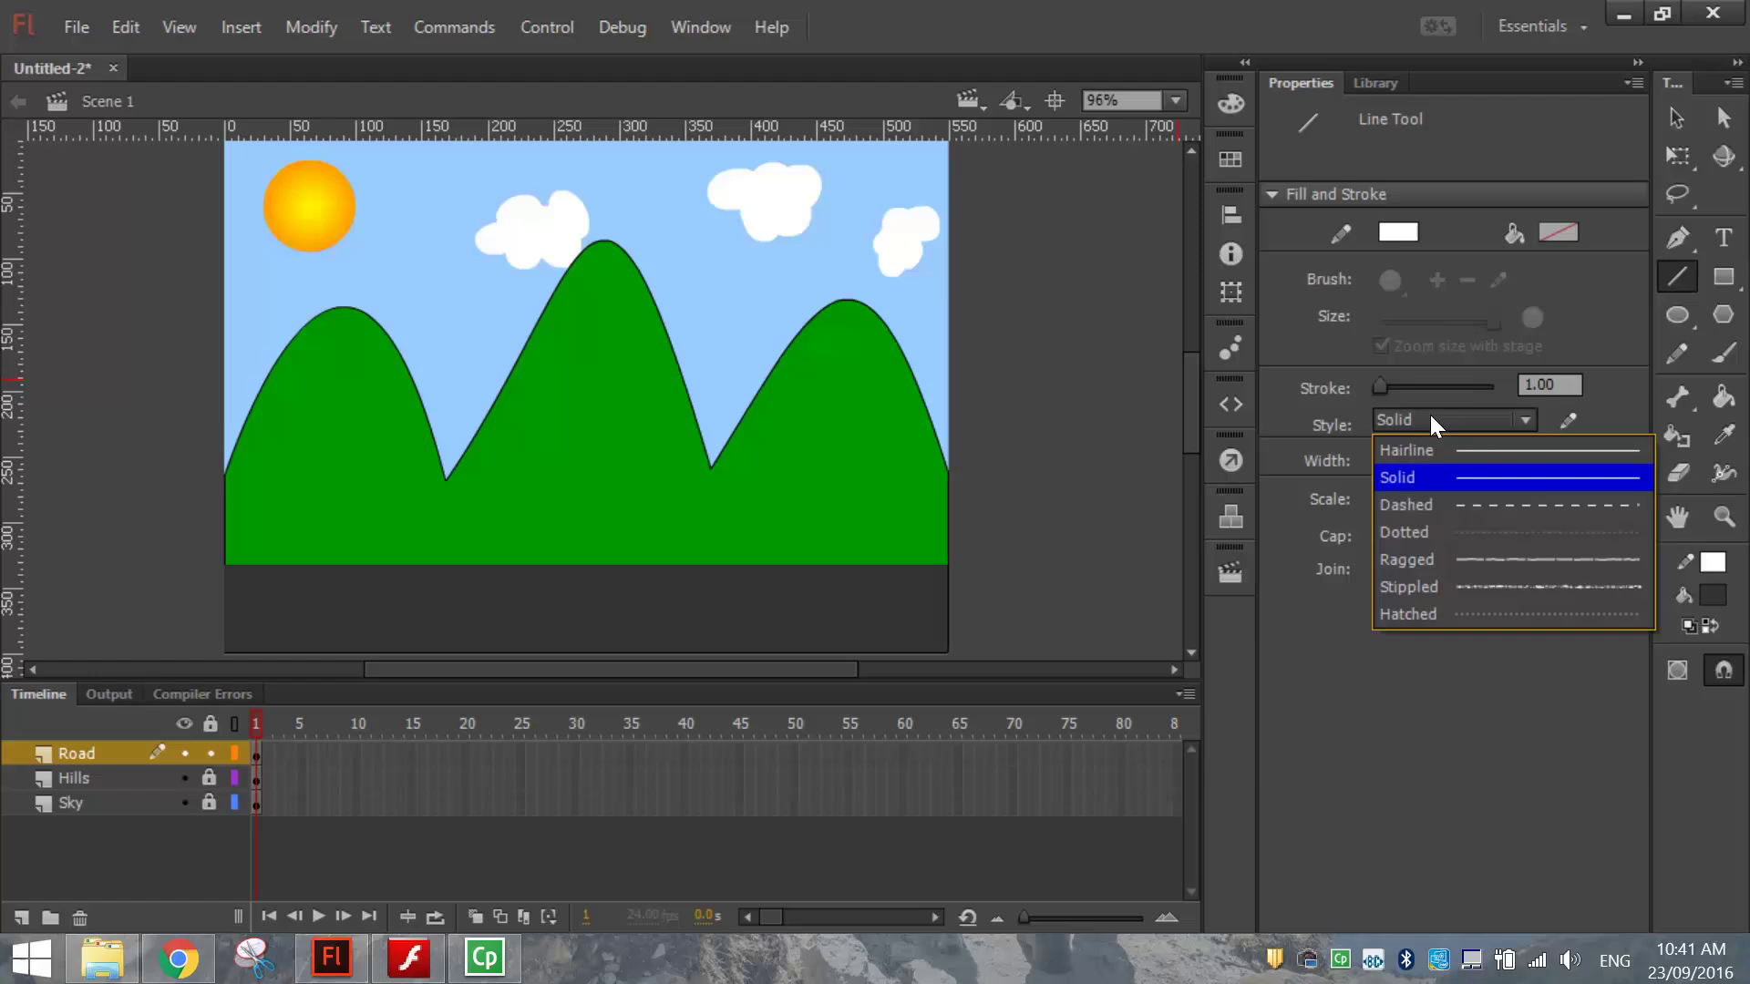
{"action": "left_click", "coordinate": [1474, 502]}
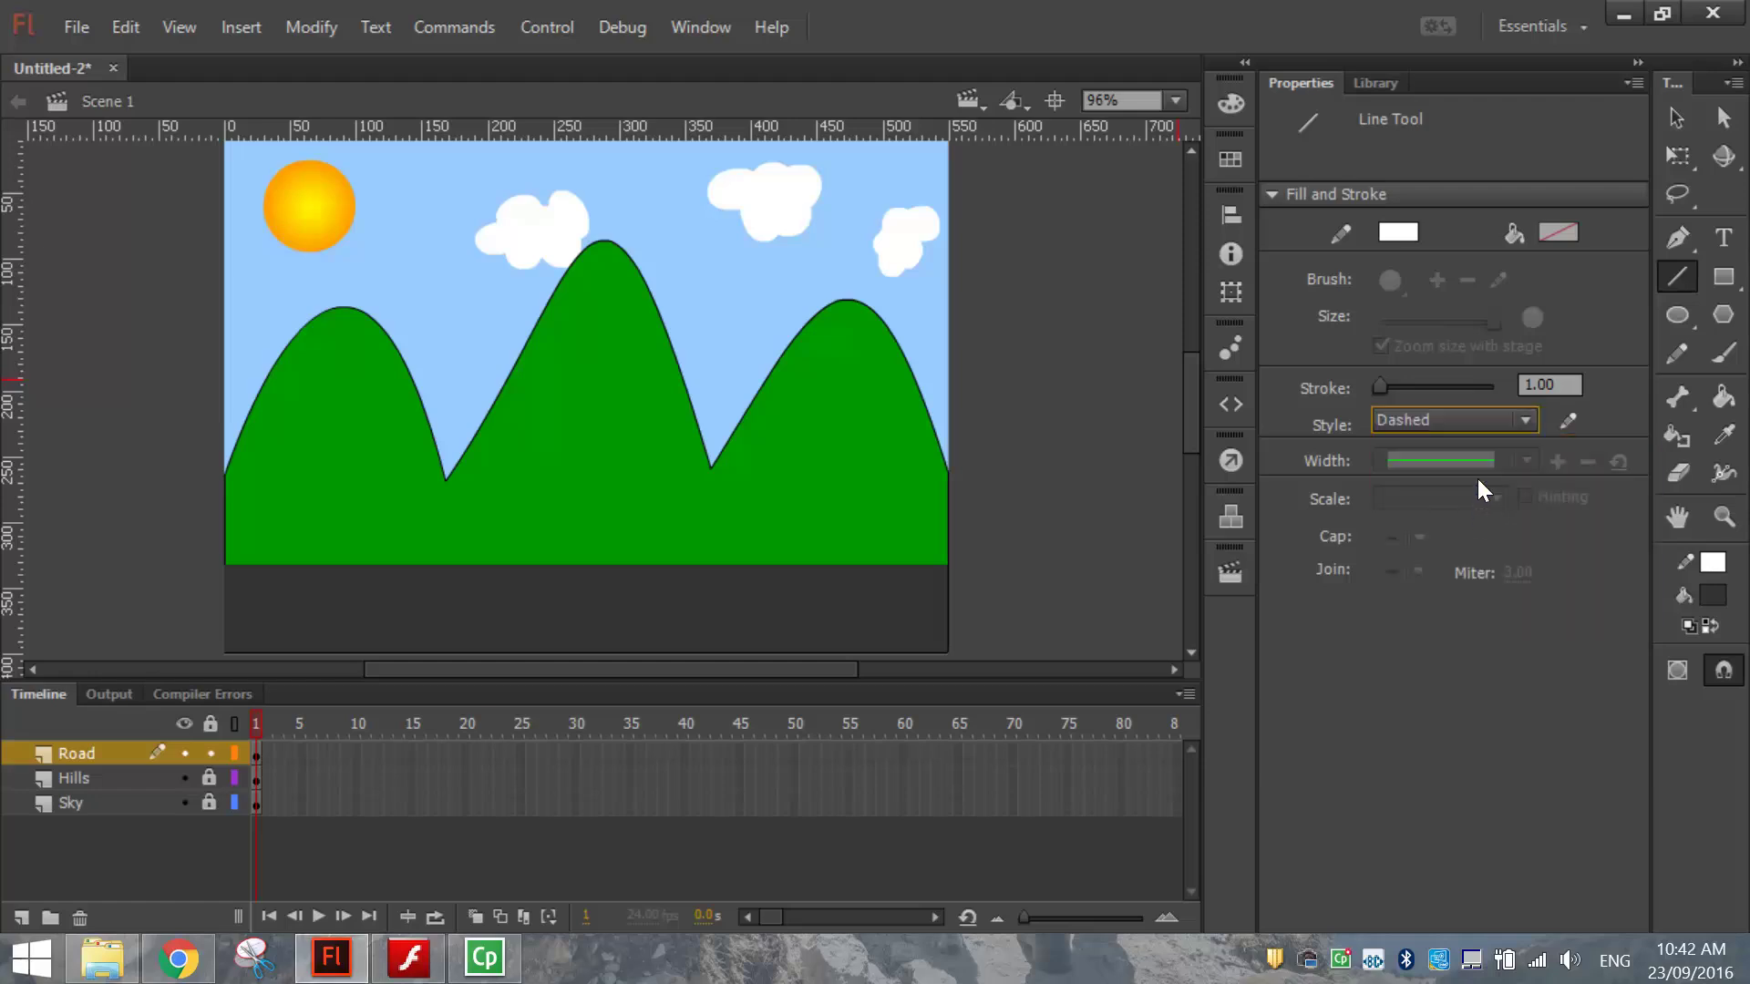
- Draw a 2-thick dashed white centre line across the road, then lock the Road layer
{"action": "left_click", "coordinate": [1563, 387]}
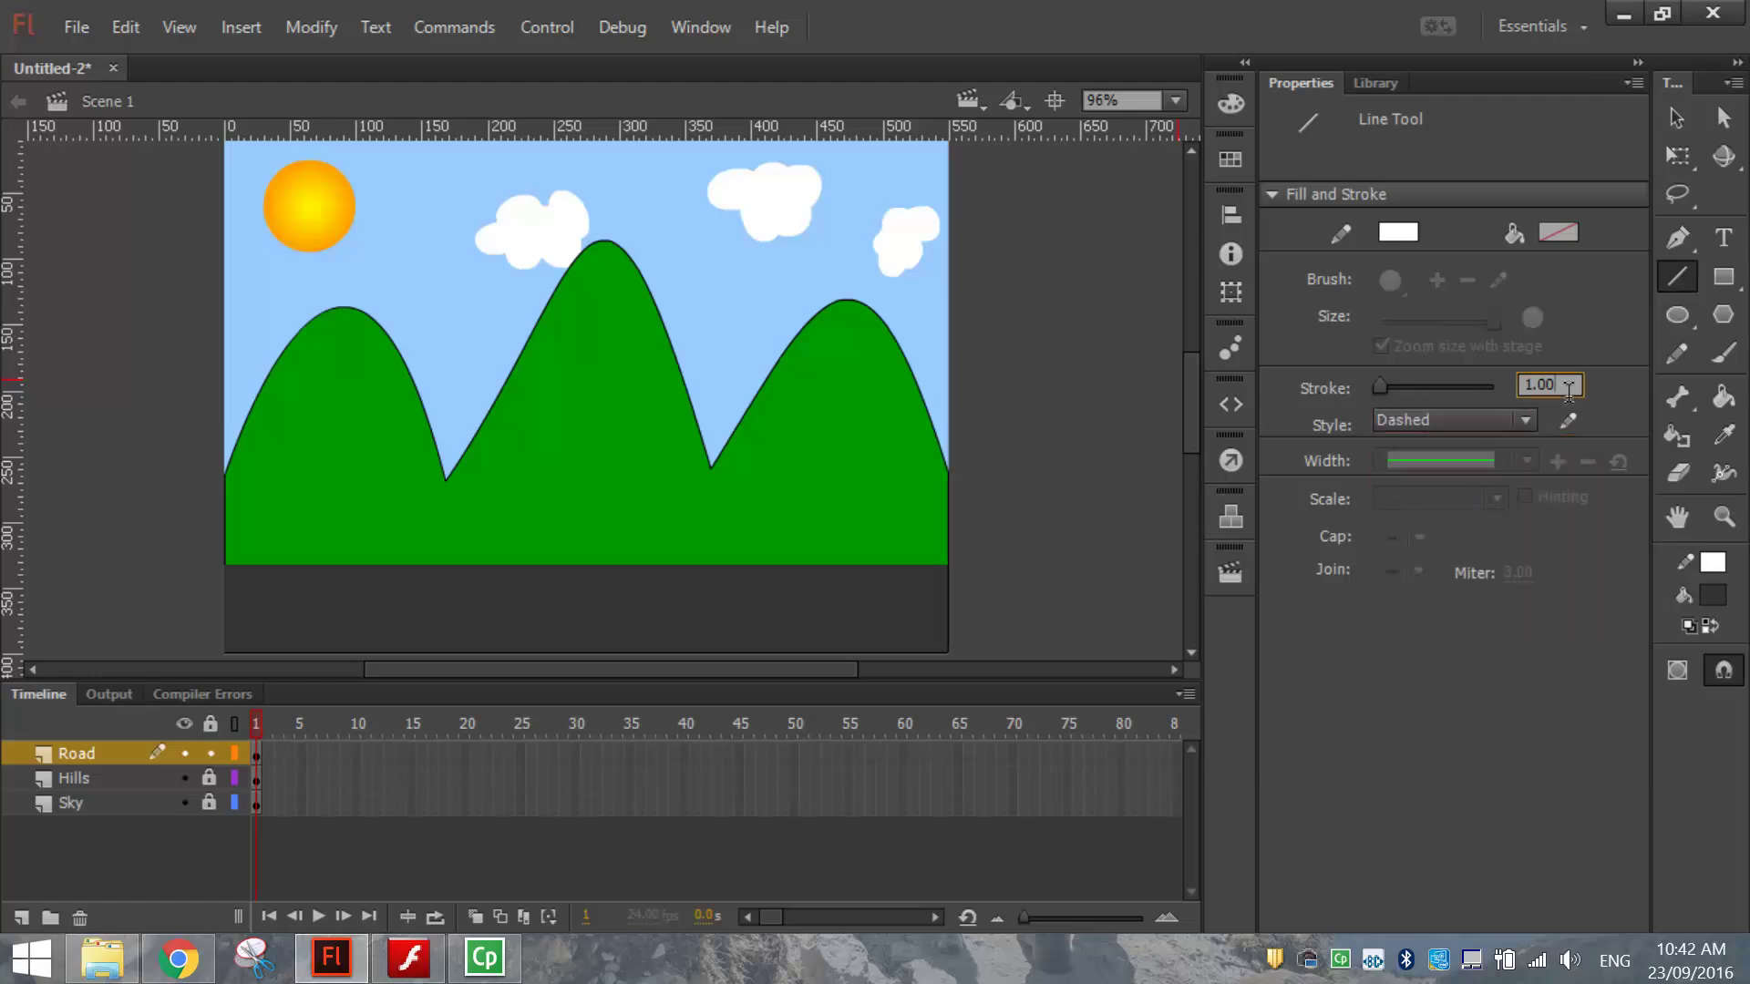
{"action": "type", "text": "2"}
{"action": "key", "text": "Return"}
{"action": "left_click", "coordinate": [1567, 387]}
{"action": "left_click", "coordinate": [1342, 726]}
{"action": "mouse_move", "coordinate": [227, 612]}
{"action": "left_mouse_down"}
{"action": "mouse_move", "coordinate": [625, 653]}
{"action": "mouse_move", "coordinate": [948, 607]}
{"action": "left_mouse_up"}
{"action": "left_click", "coordinate": [210, 753]}
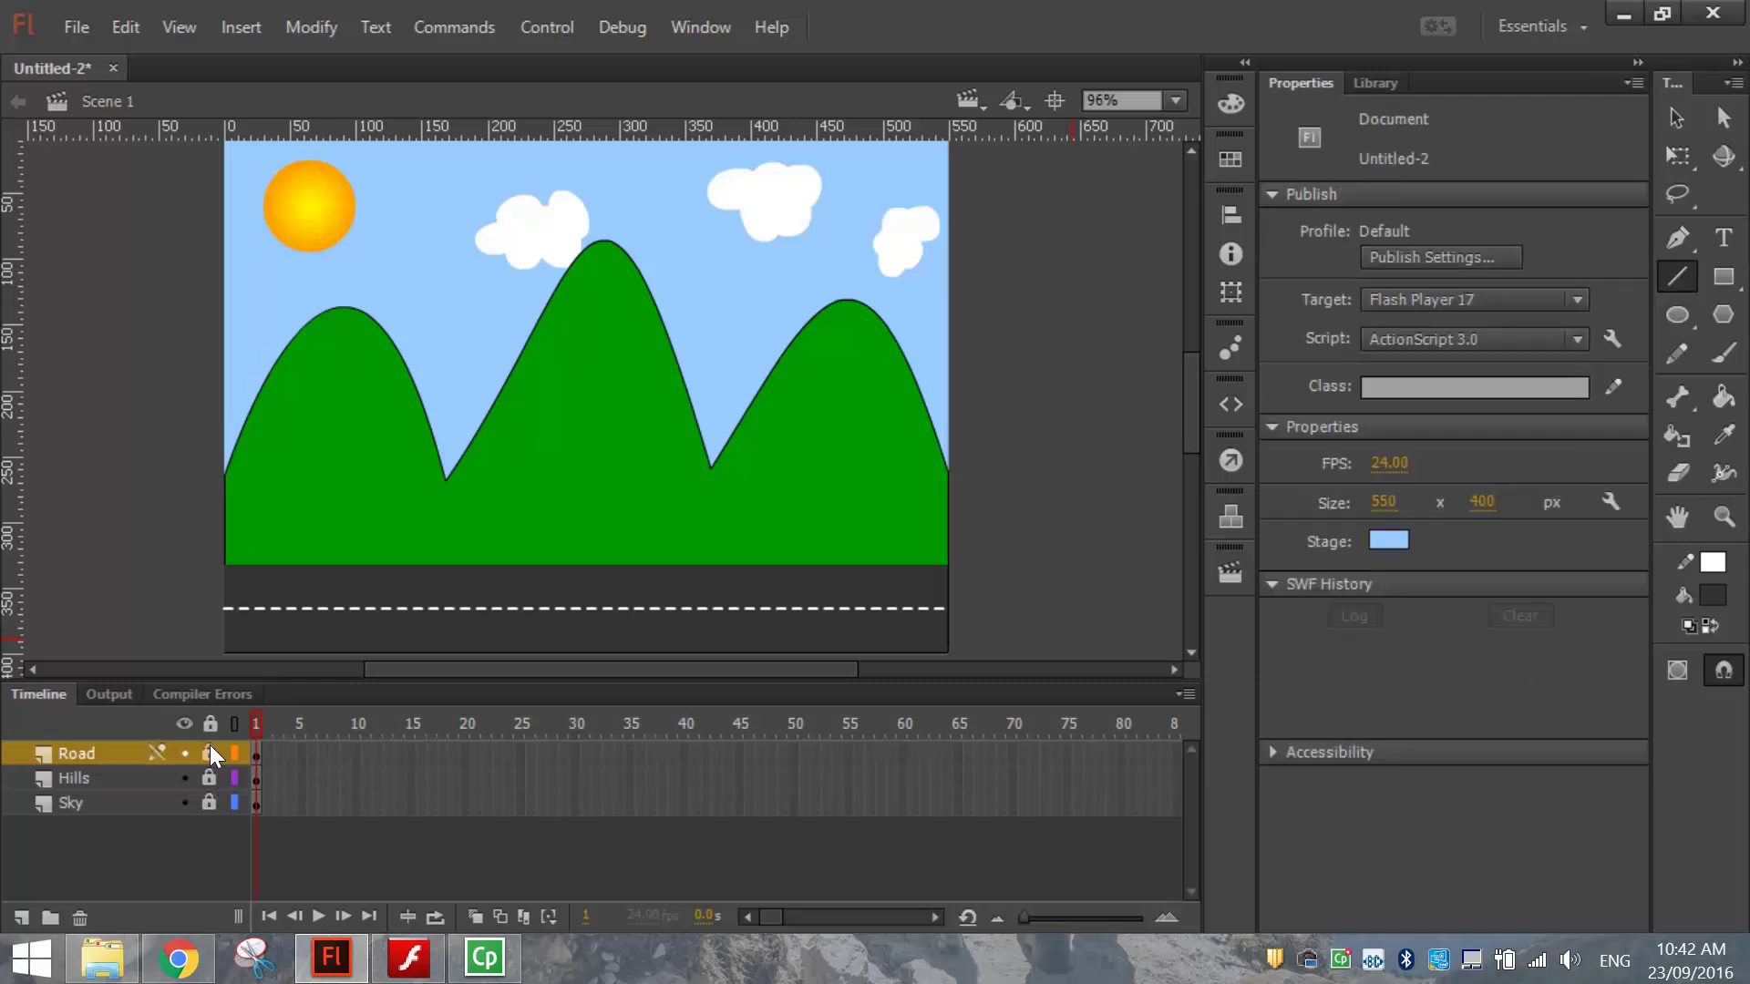
- Add a new layer above Road and name it Car
{"action": "left_click", "coordinate": [22, 917]}
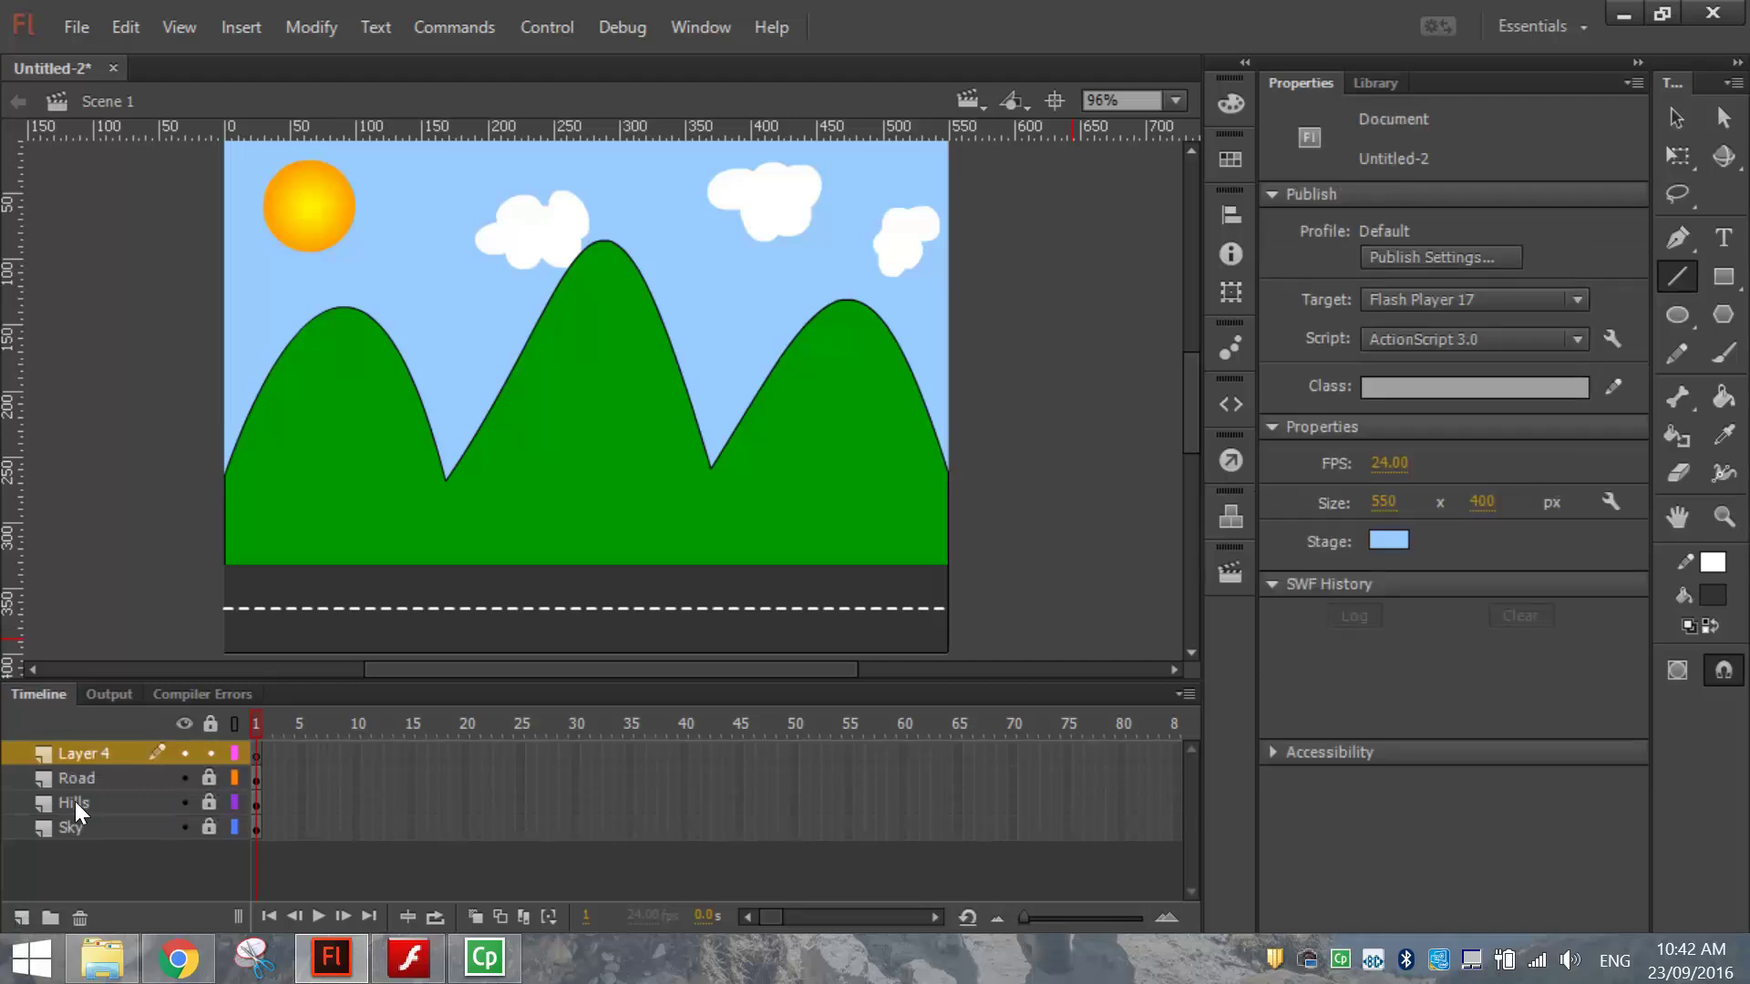
{"action": "double_click", "coordinate": [86, 754]}
{"action": "type", "text": "Car"}
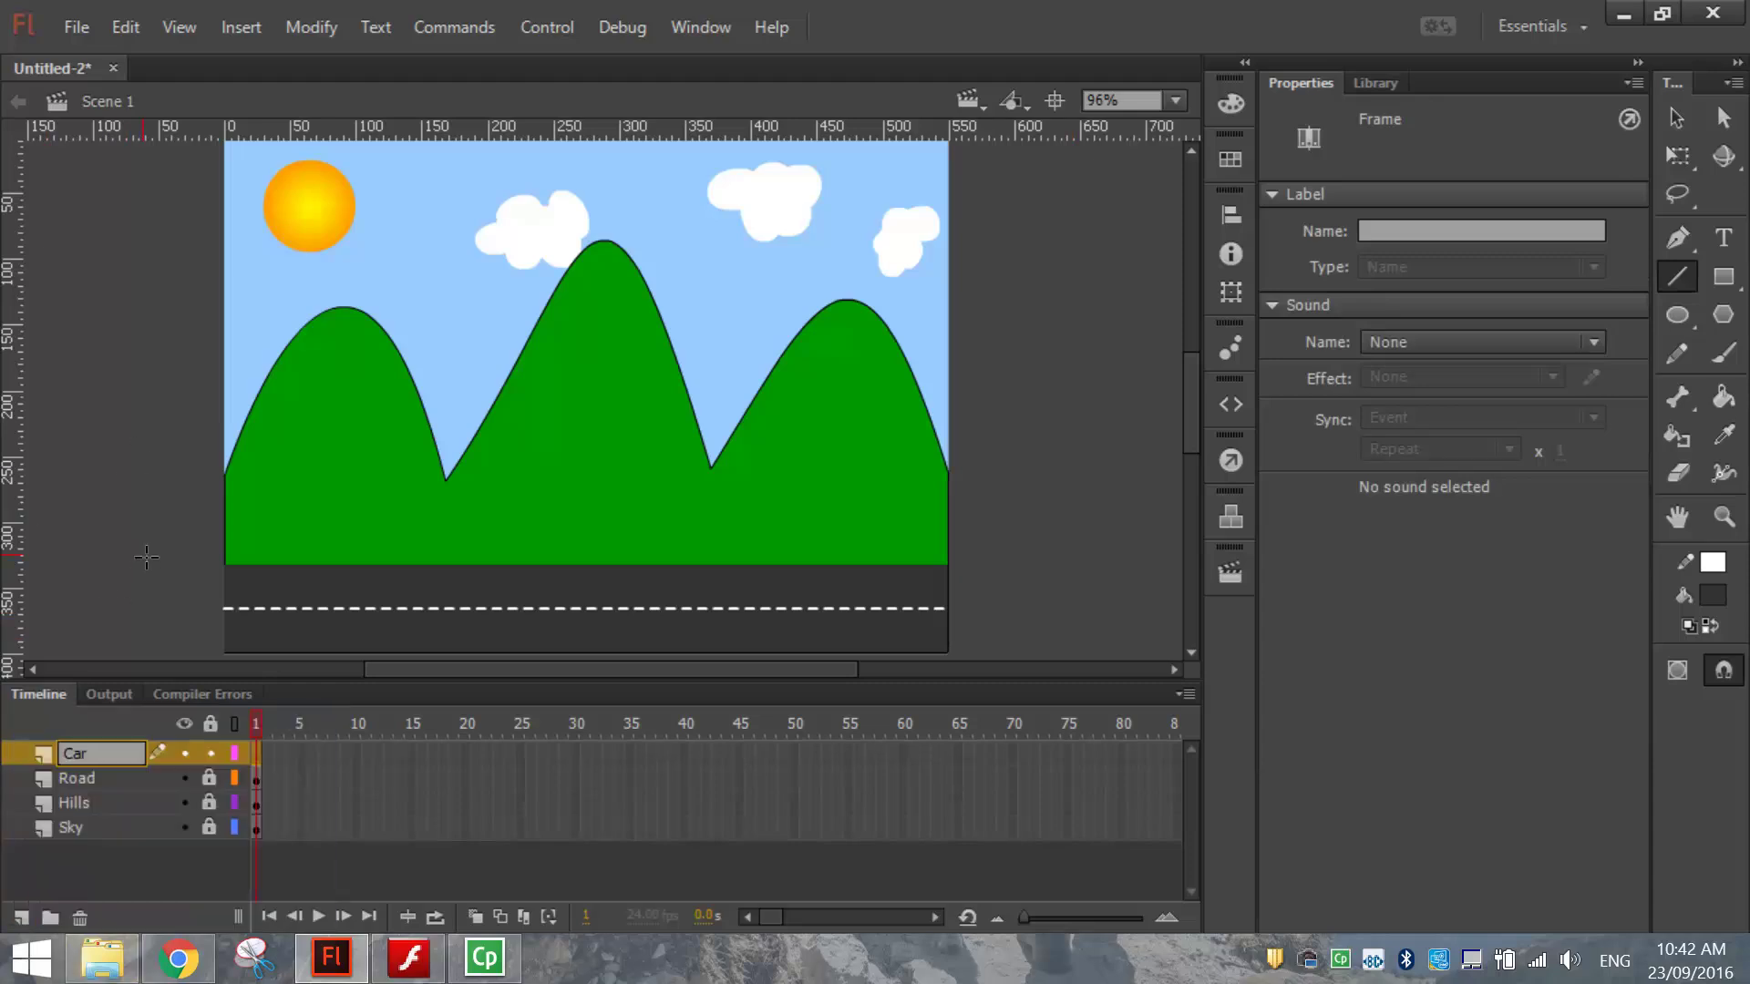
{"action": "key", "text": "Return"}
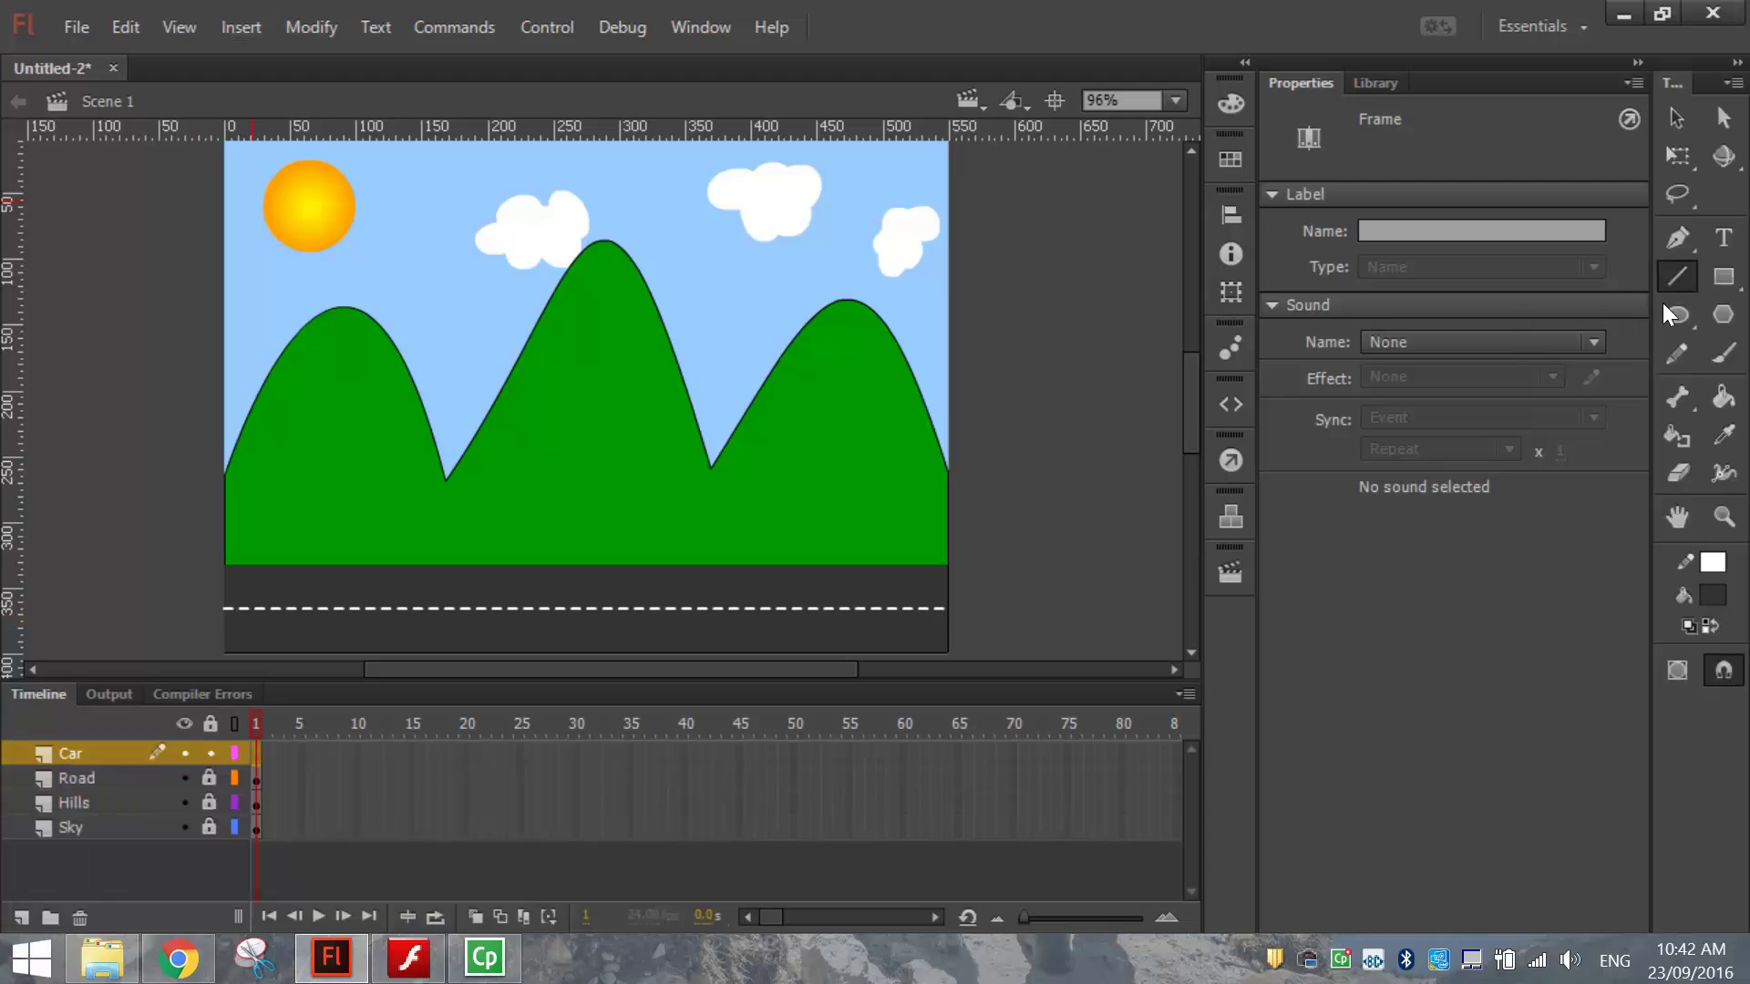
- Draw a red oval with no outline over the middle hill
{"action": "left_click", "coordinate": [1677, 308]}
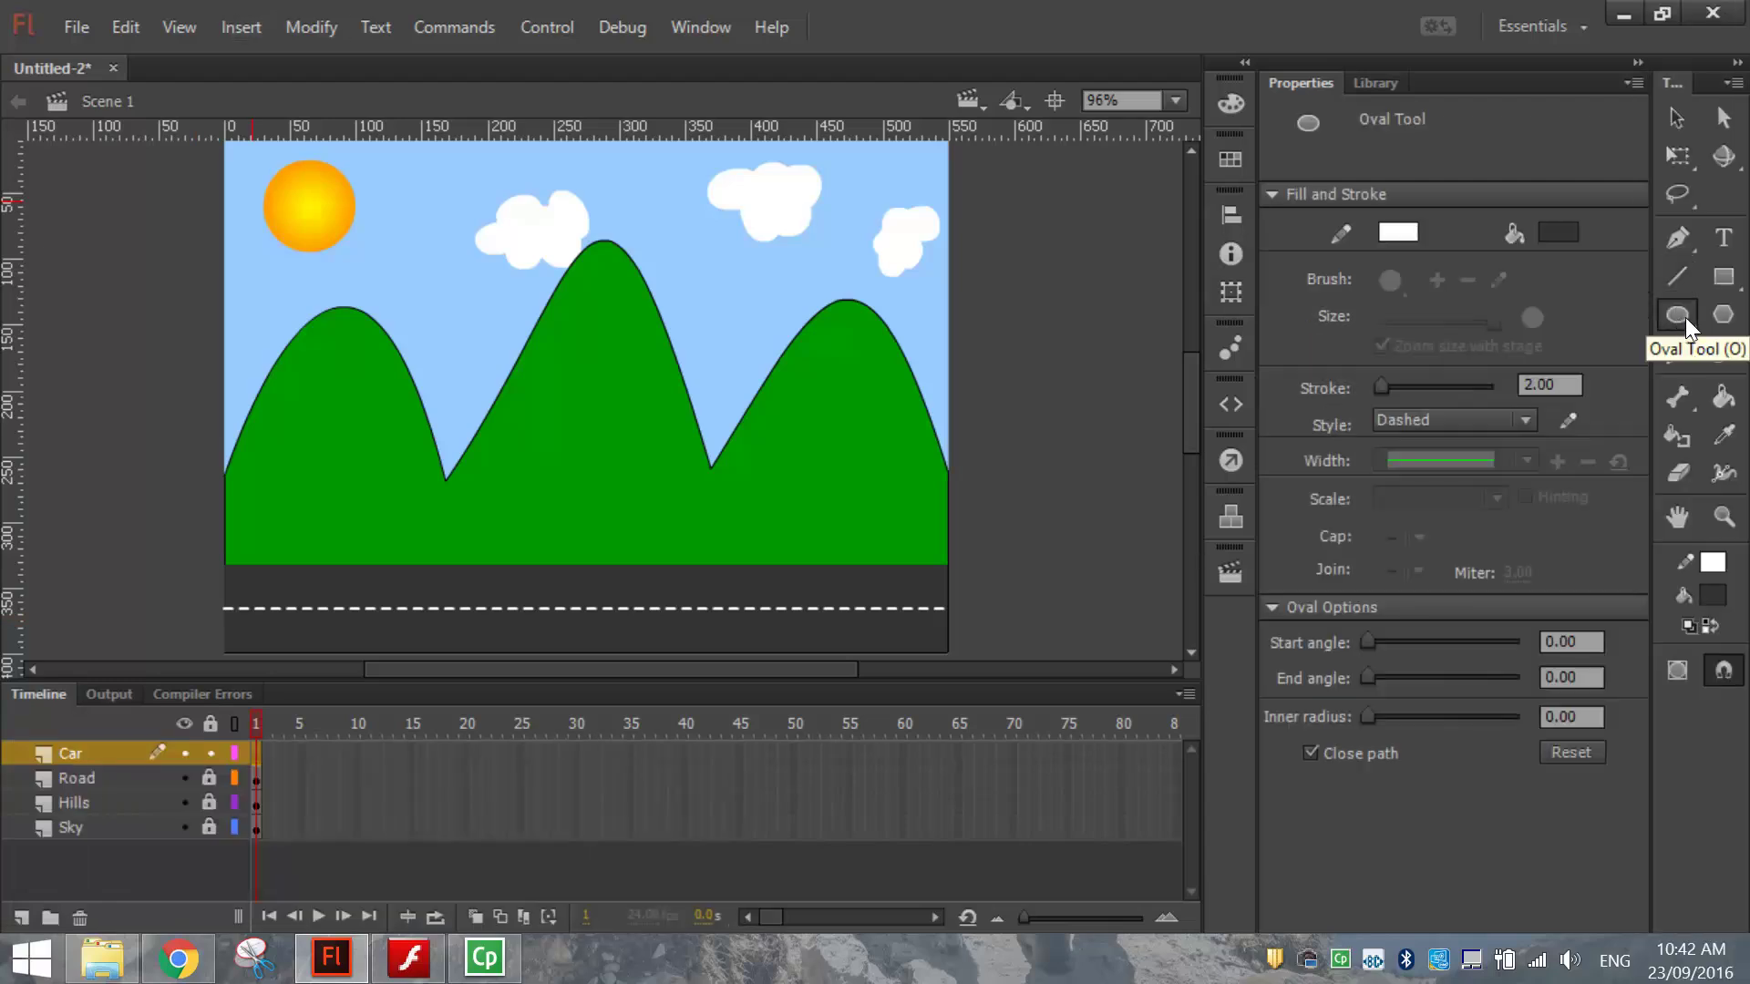
{"action": "left_click", "coordinate": [1560, 233]}
{"action": "left_click", "coordinate": [1156, 431]}
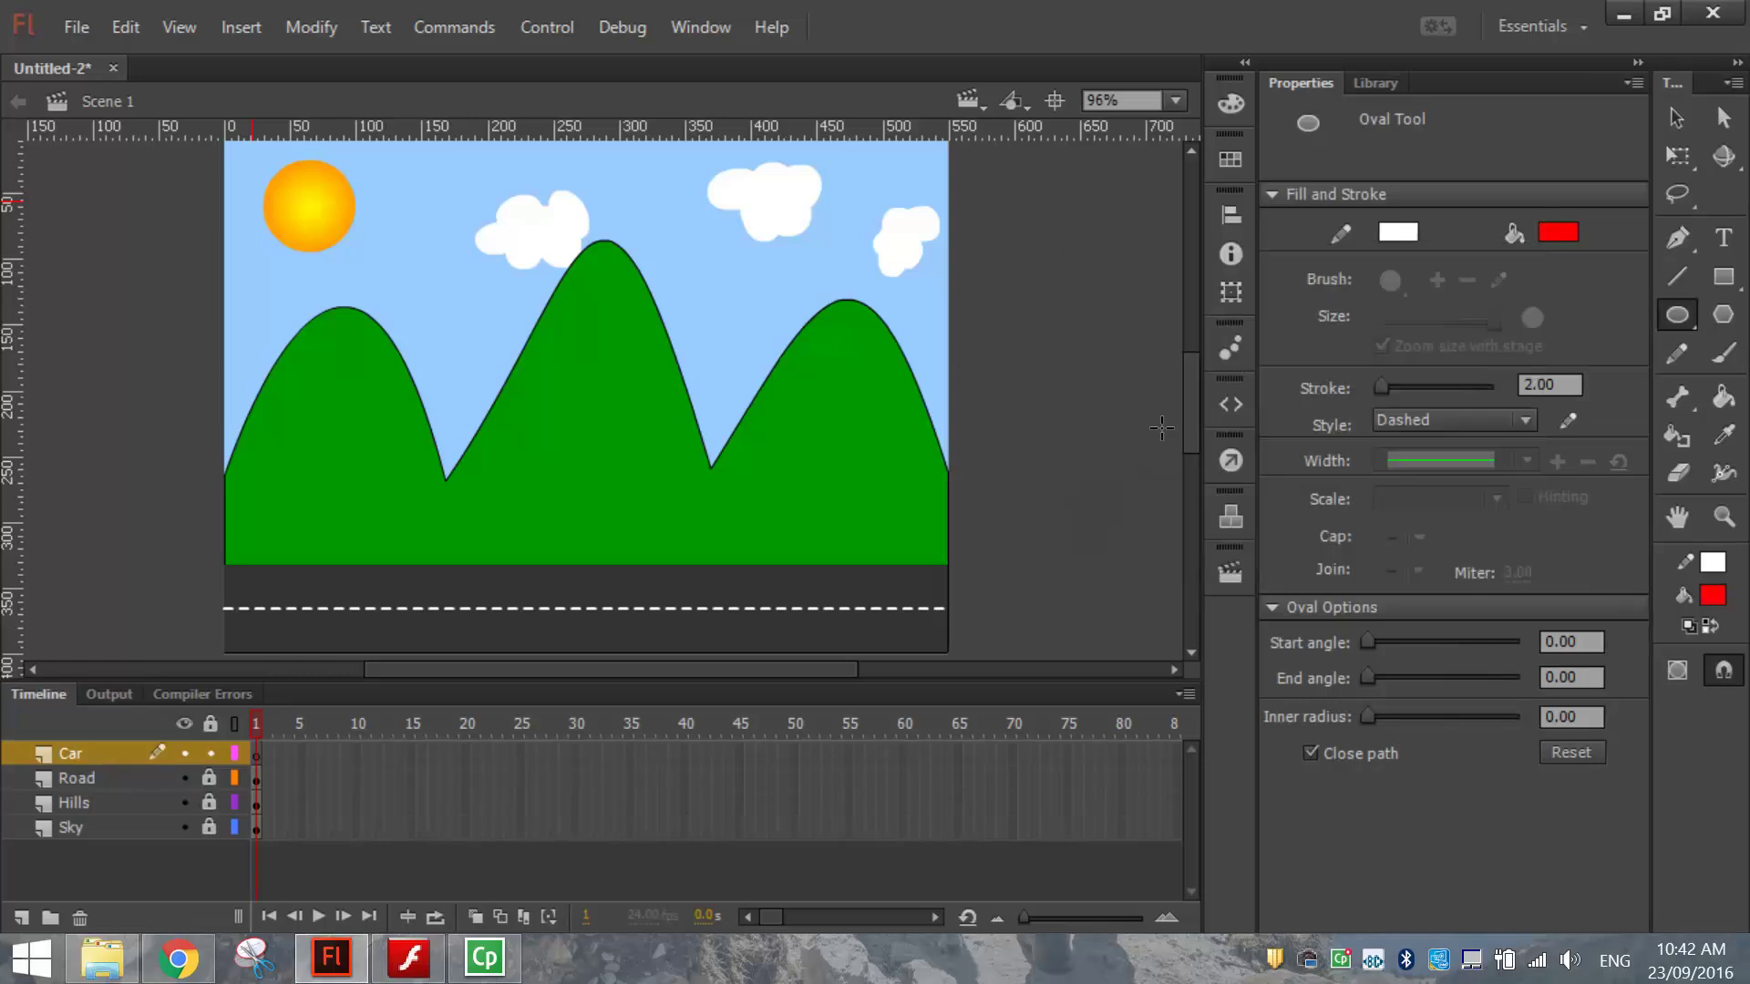
{"action": "left_click", "coordinate": [1392, 232]}
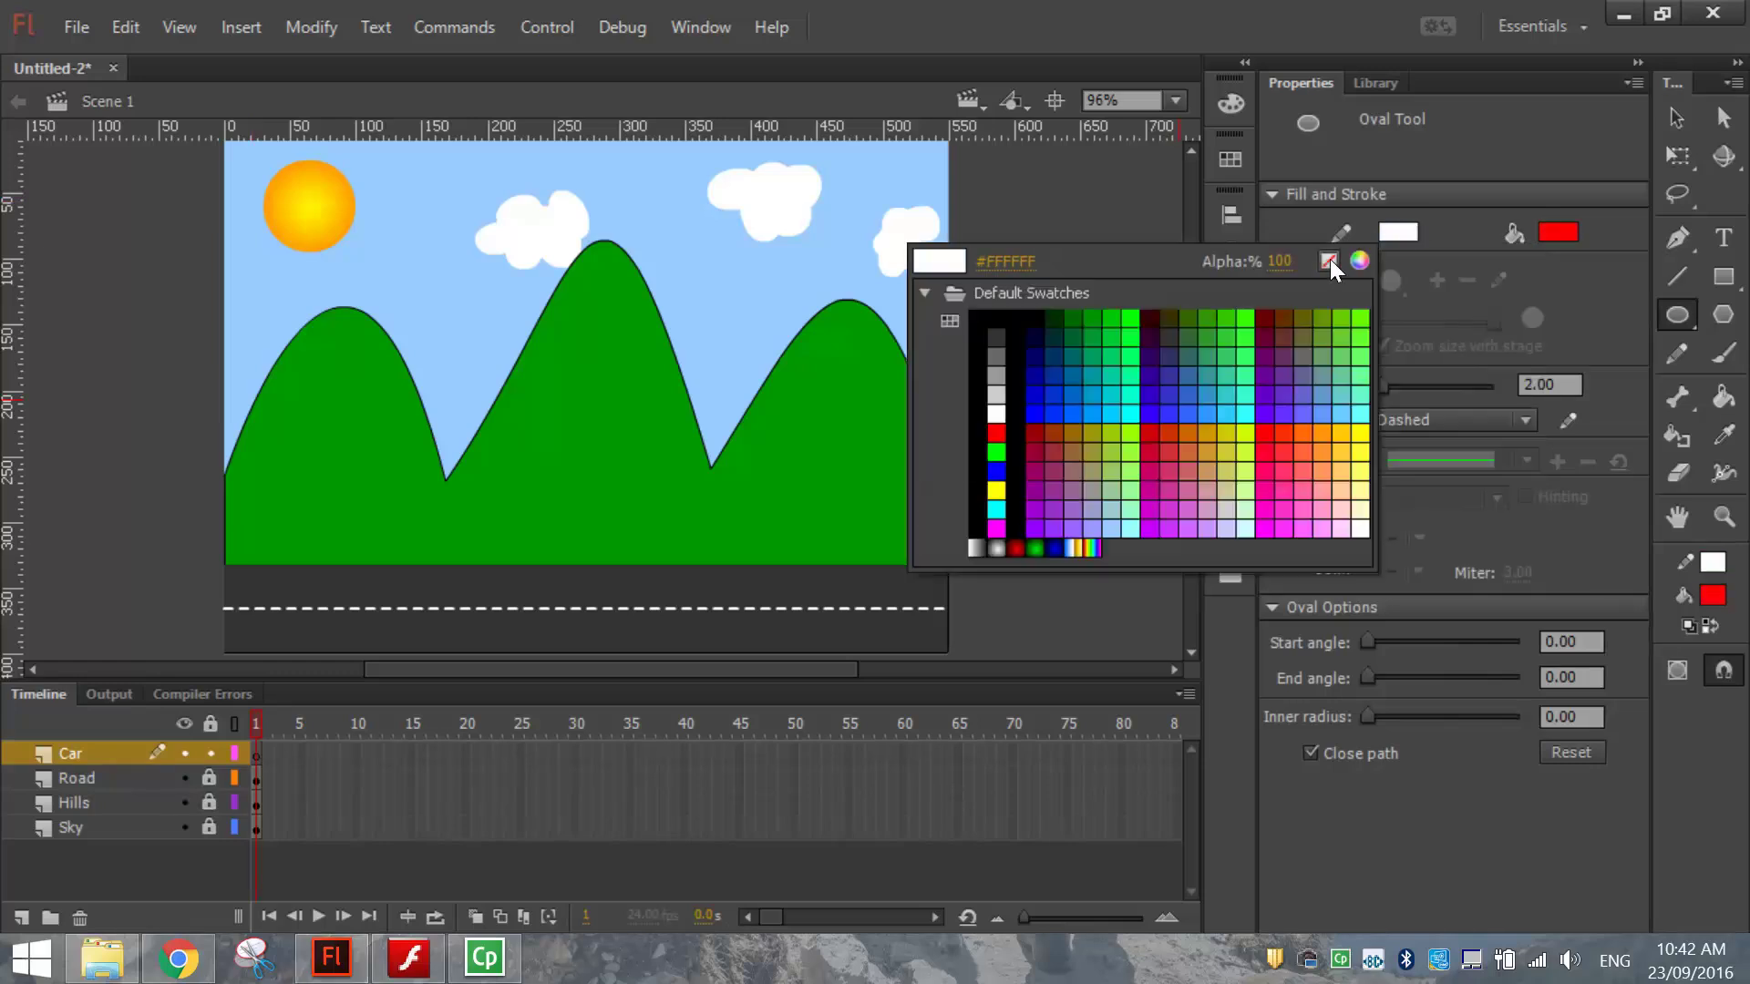
{"action": "left_click", "coordinate": [1329, 260]}
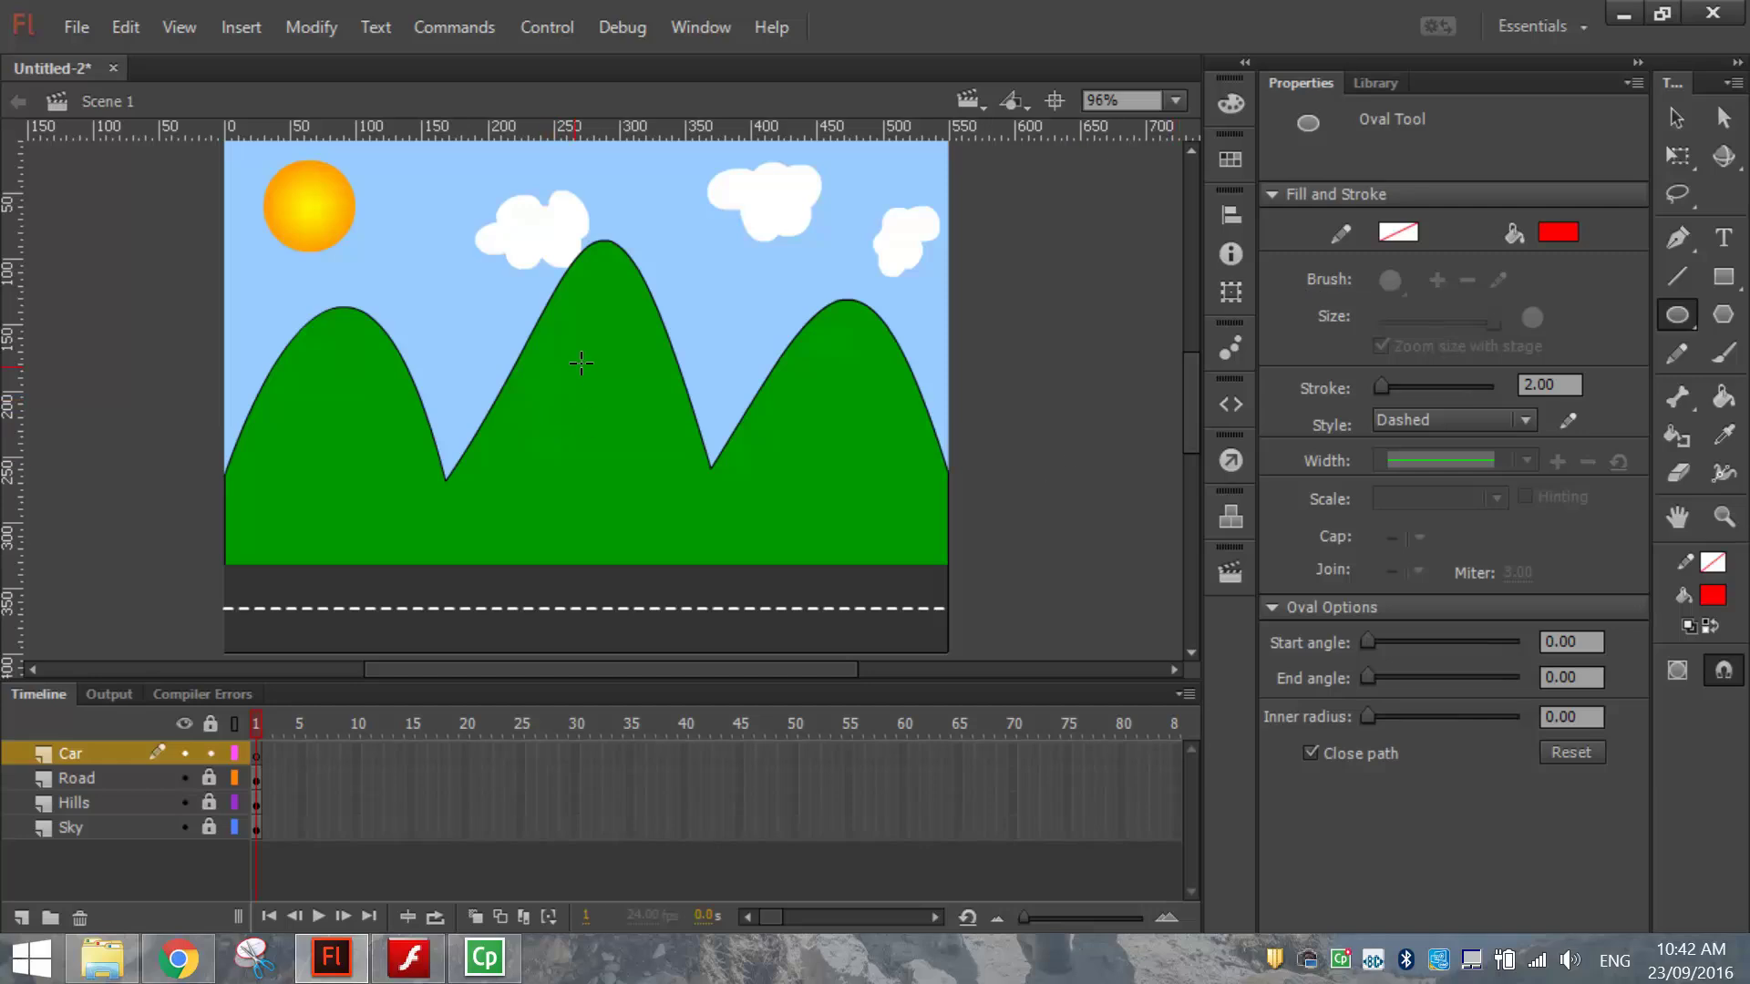
{"action": "left_click_drag", "start_coordinate": [477, 353], "coordinate": [758, 485]}
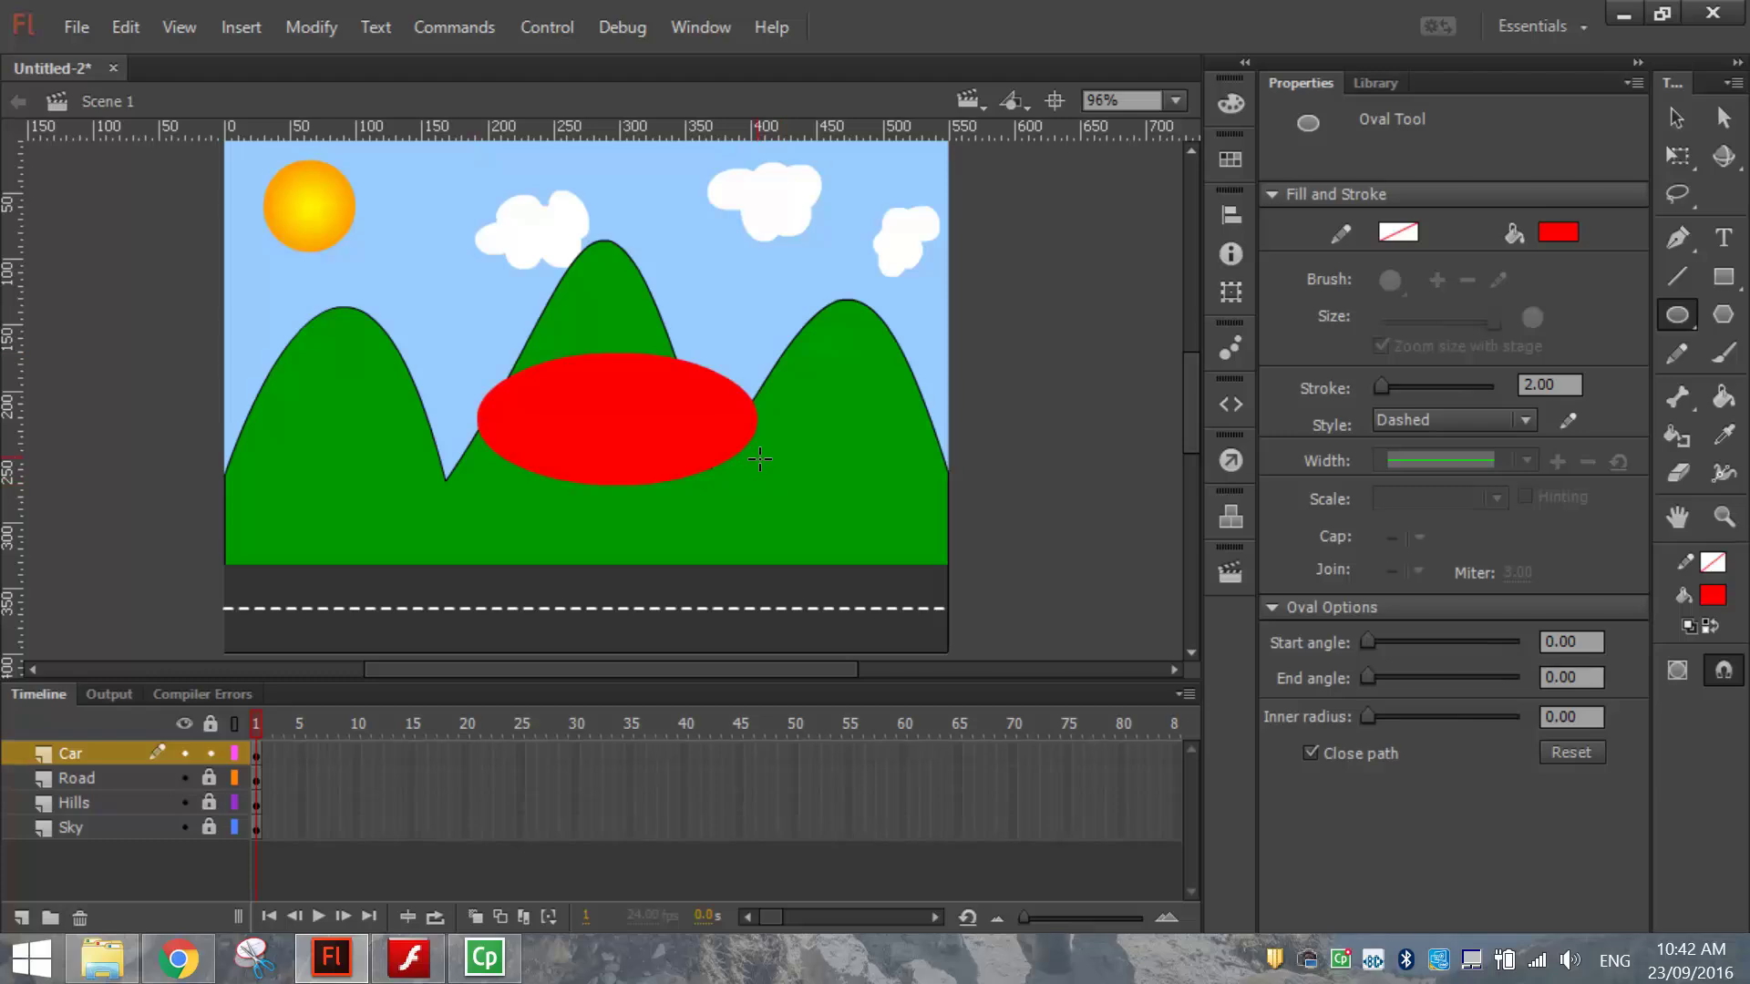
{"action": "key", "text": "v"}
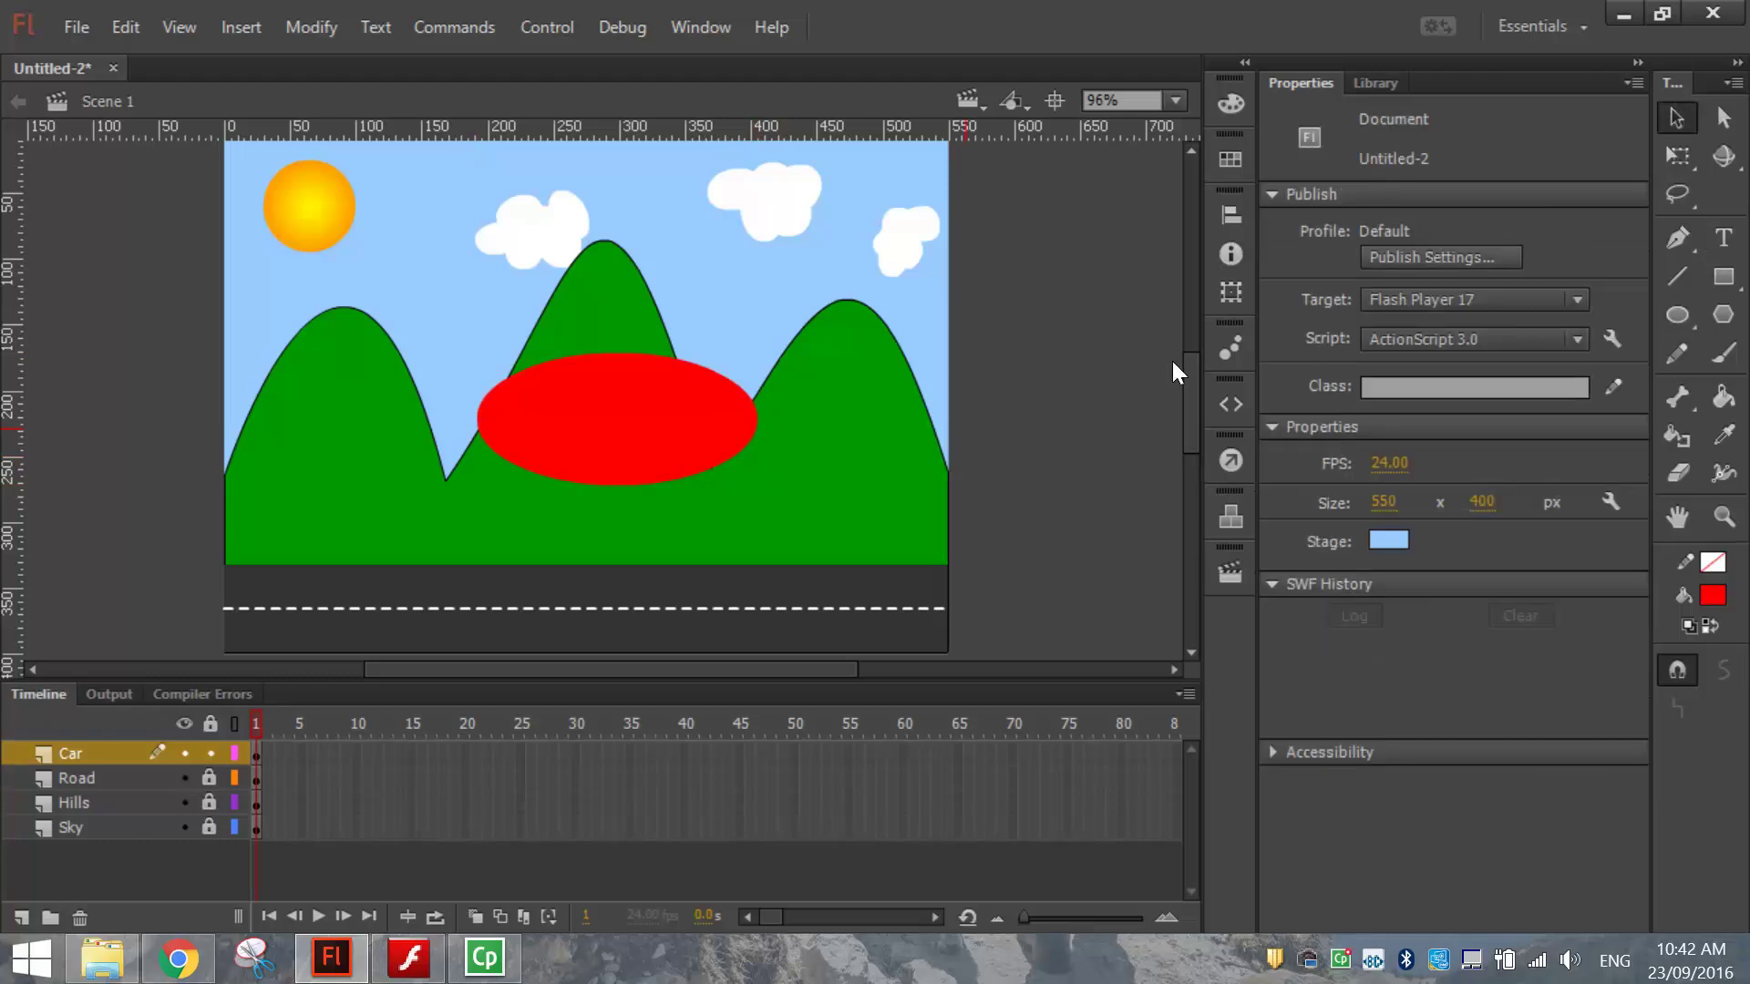
- Delete the oval's lower half, lower the red dome toward the road, and pull its top taller
{"action": "left_click_drag", "start_coordinate": [858, 525], "coordinate": [447, 423]}
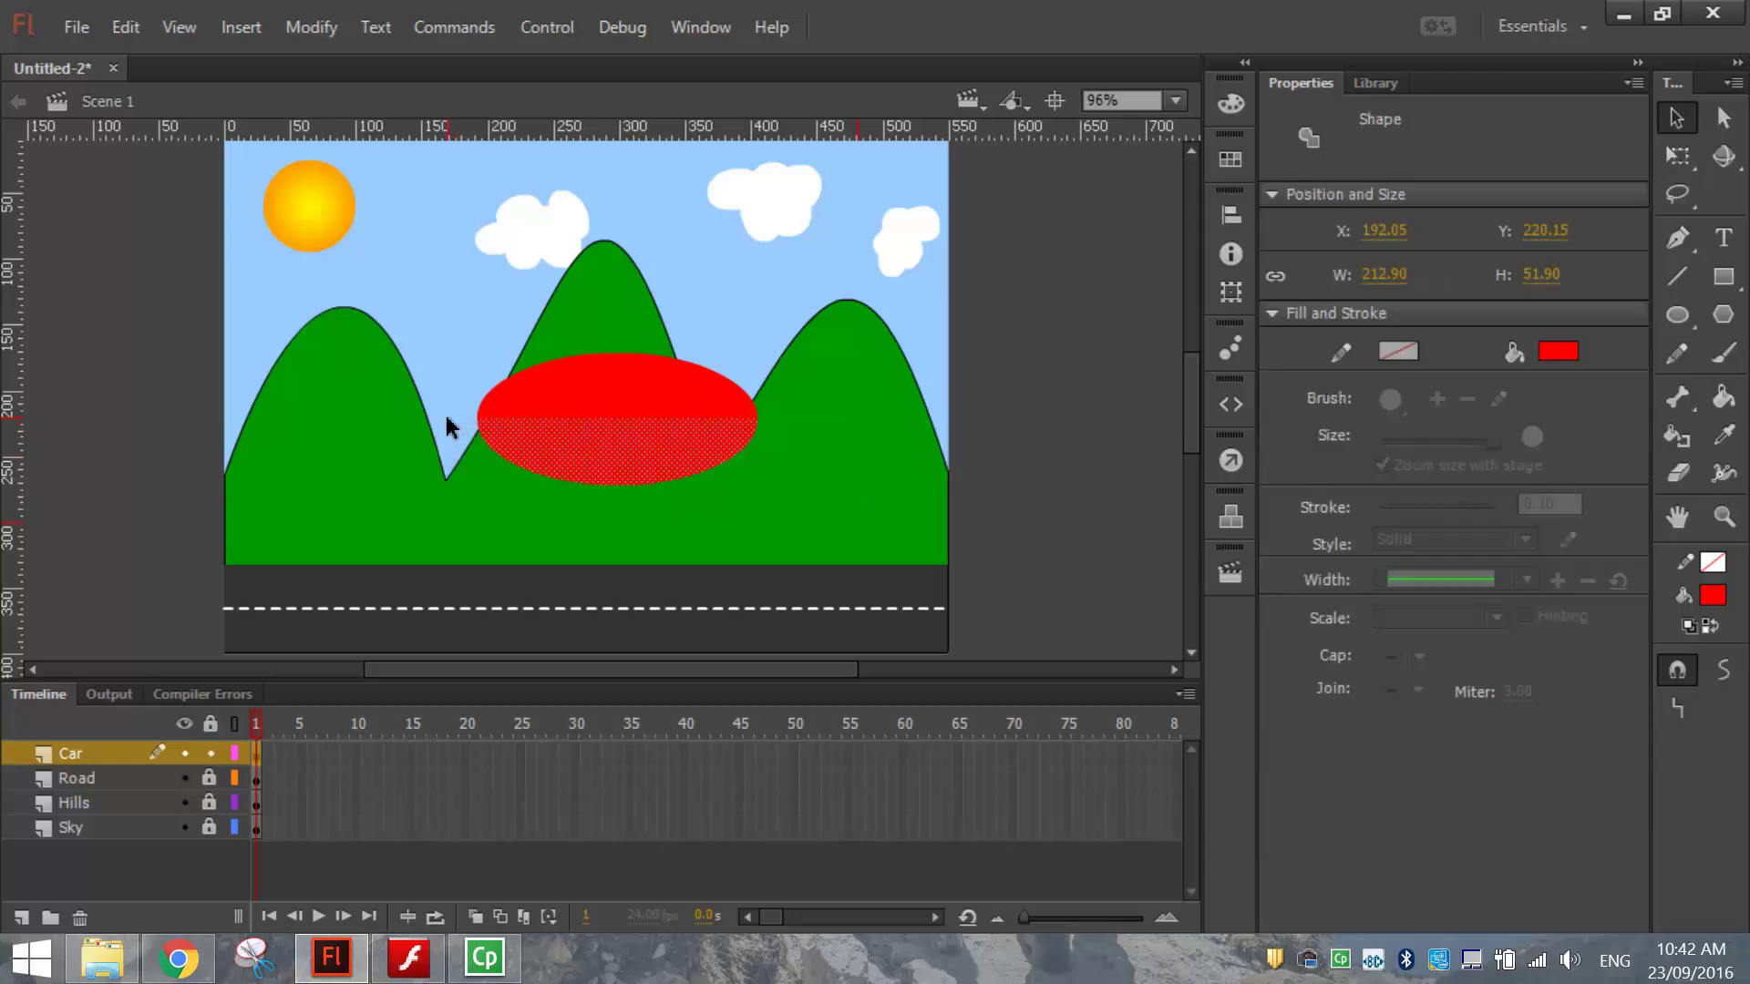
{"action": "key", "text": "Delete"}
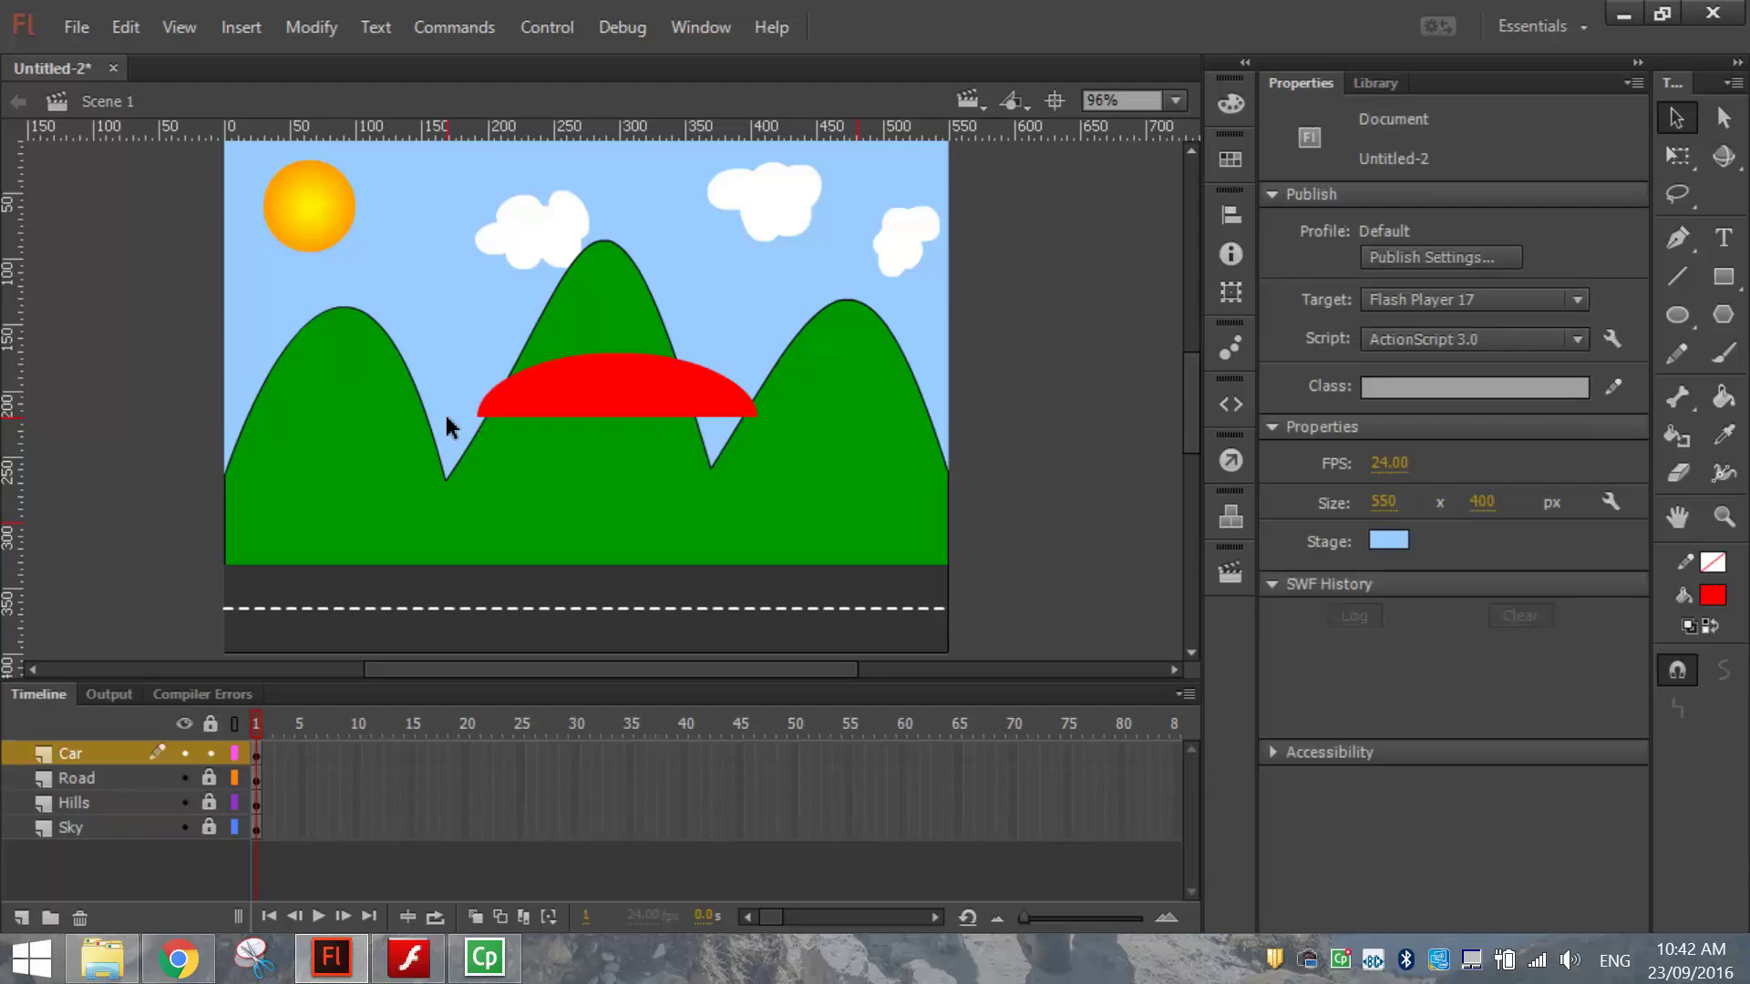
{"action": "left_click_drag", "start_coordinate": [642, 401], "coordinate": [630, 477]}
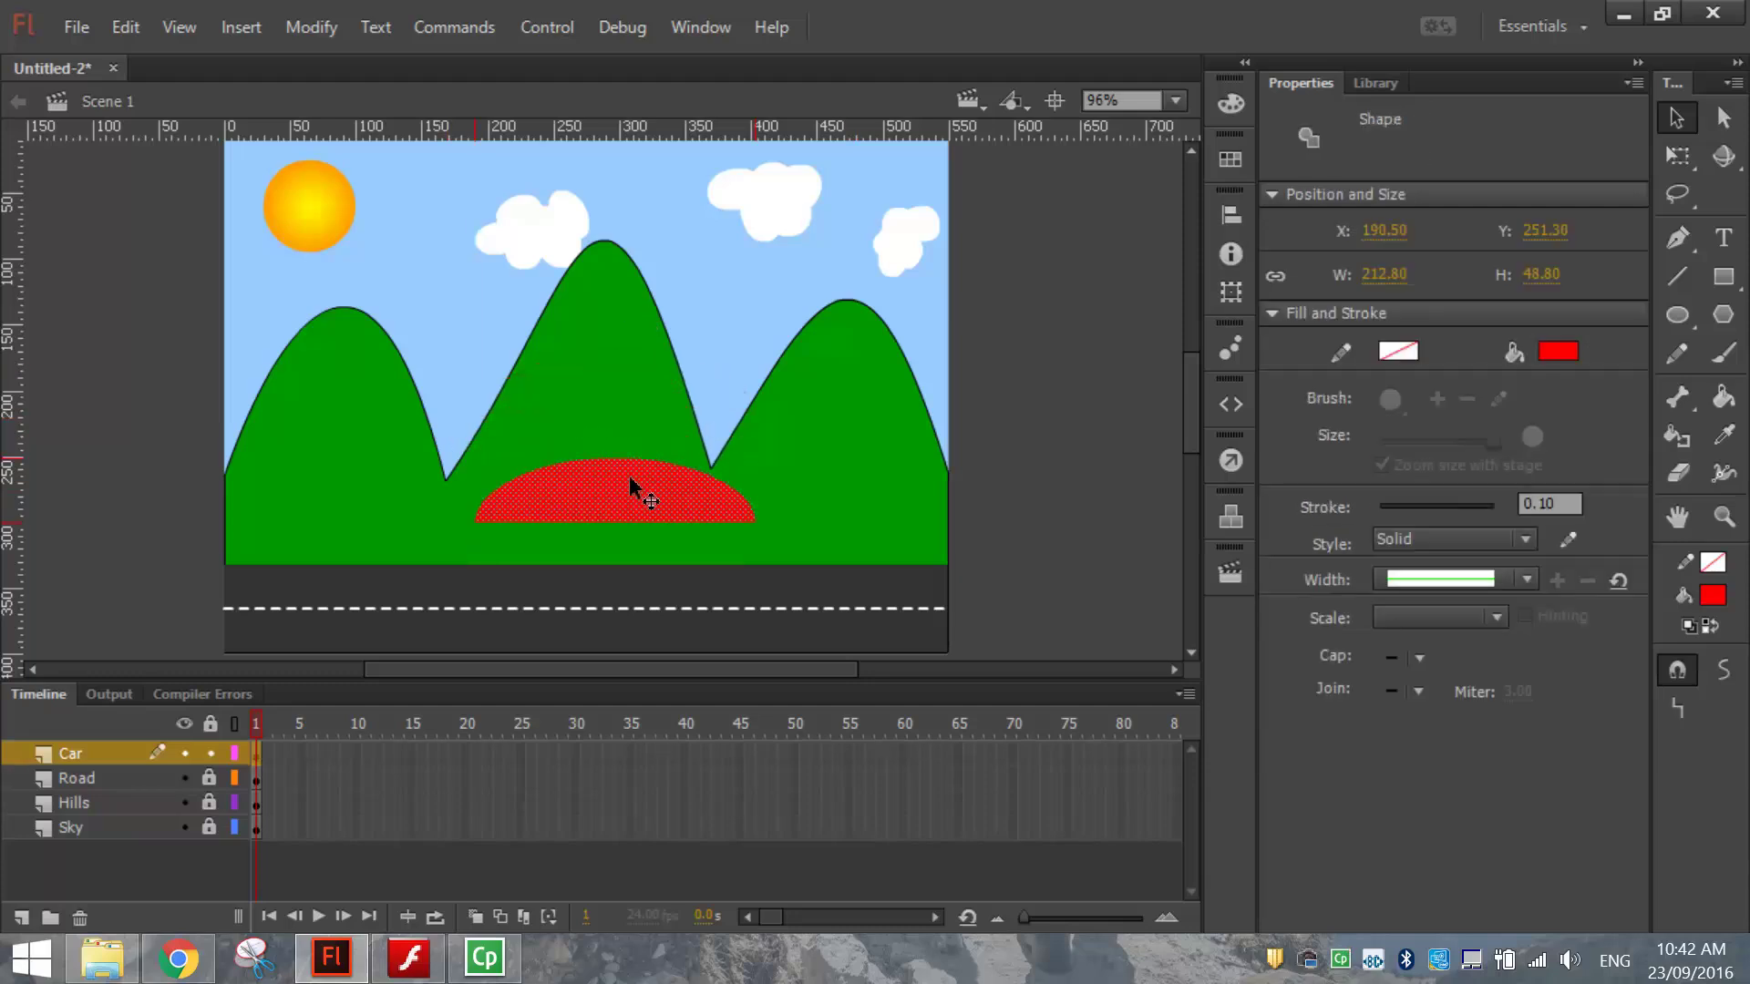
{"action": "left_click", "coordinate": [681, 433]}
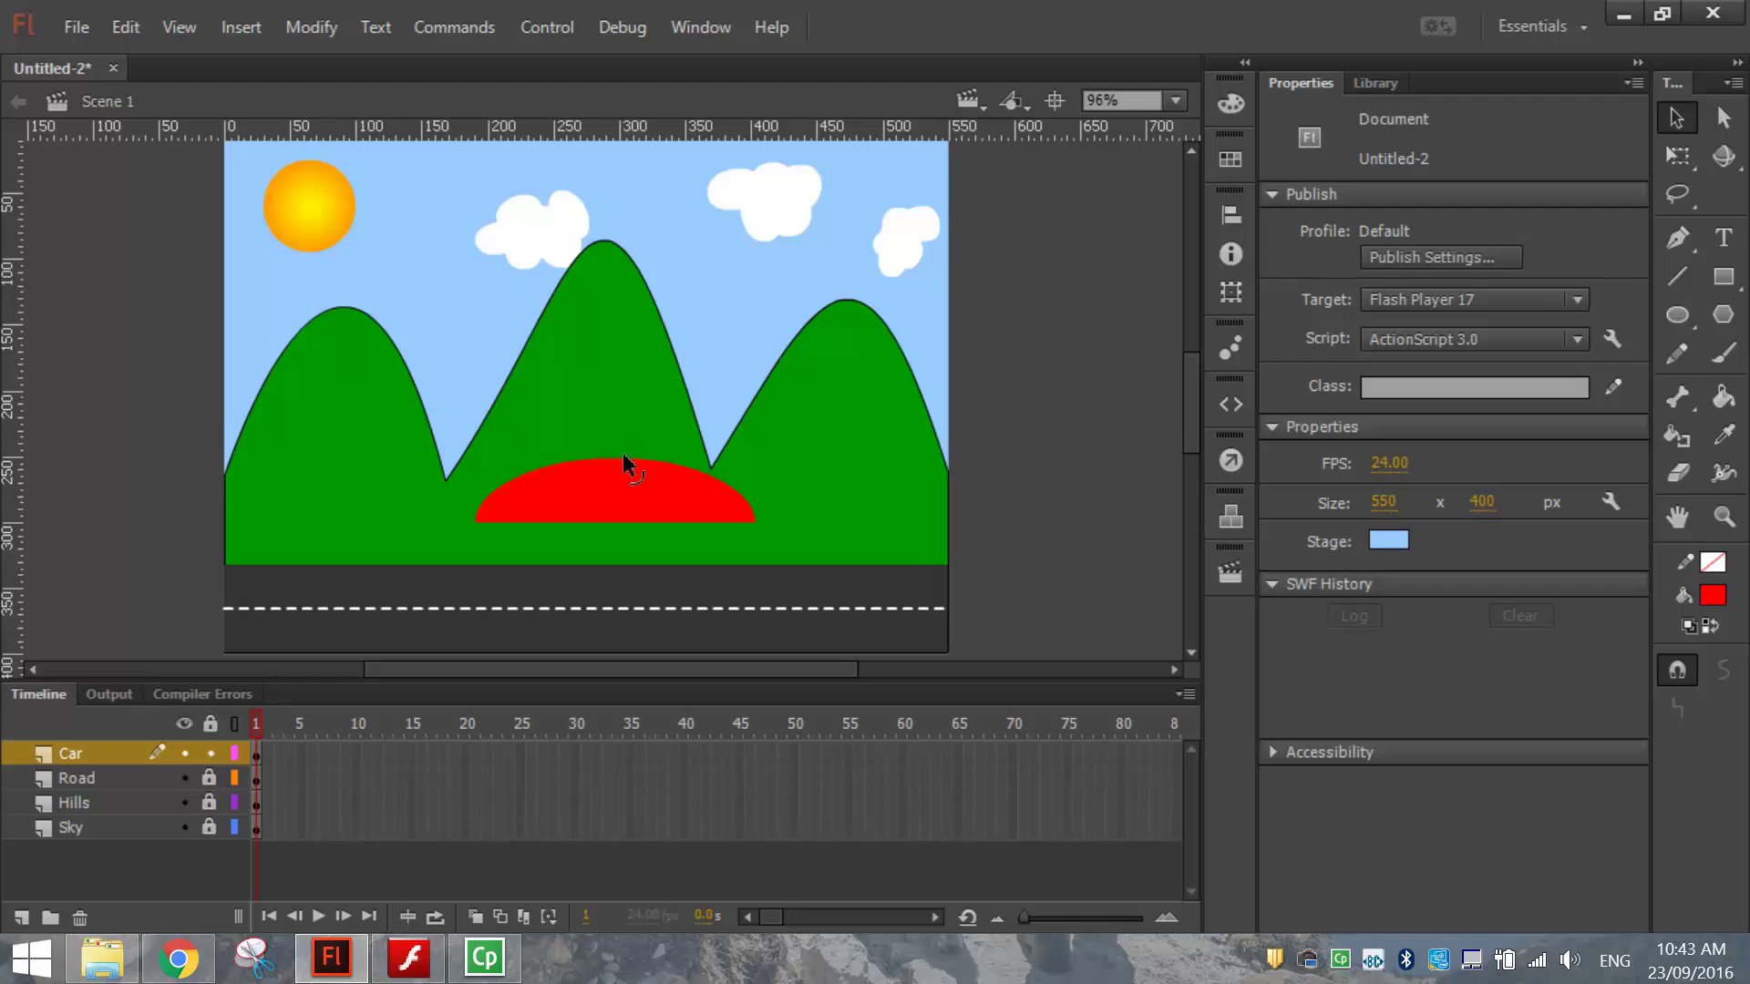
{"action": "mouse_move", "coordinate": [624, 462]}
{"action": "left_mouse_down"}
{"action": "mouse_move", "coordinate": [624, 404]}
{"action": "mouse_move", "coordinate": [539, 395]}
{"action": "mouse_move", "coordinate": [656, 402]}
{"action": "mouse_move", "coordinate": [628, 428]}
{"action": "left_mouse_up"}
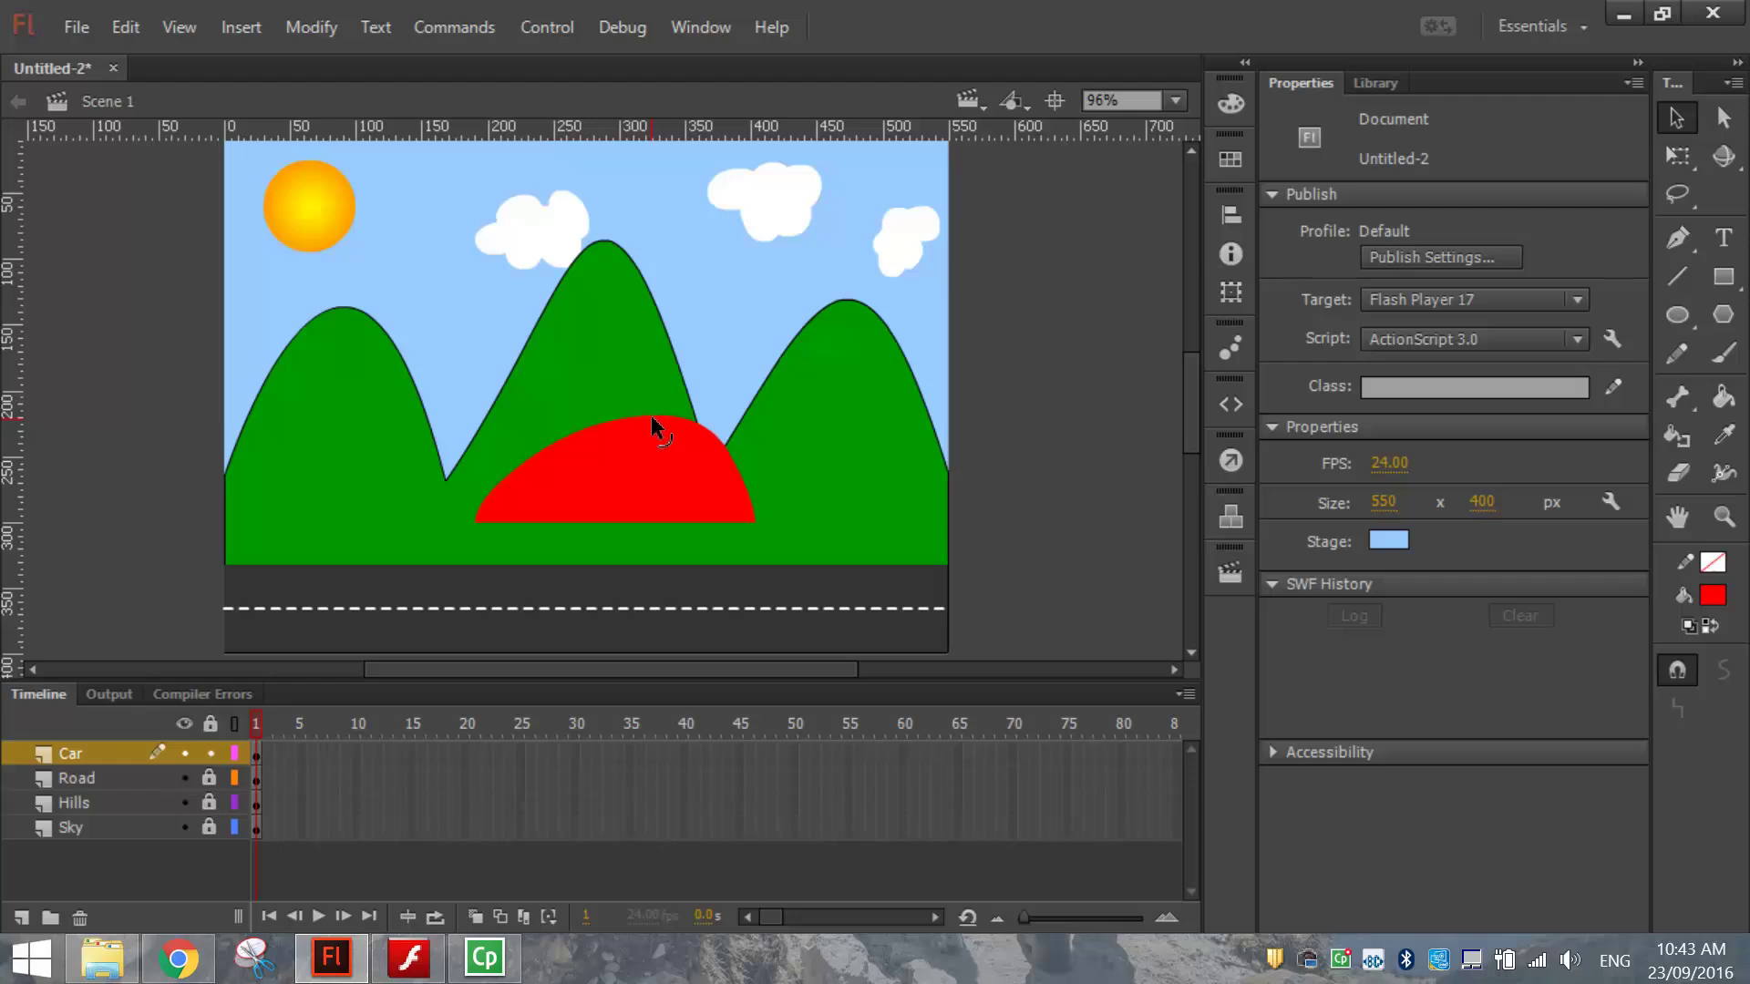
{"action": "left_click_drag", "start_coordinate": [652, 421], "coordinate": [657, 420]}
- Merge a red oval into the car's left side, delete the bottom part, and shift the body right
{"action": "left_click", "coordinate": [1677, 316]}
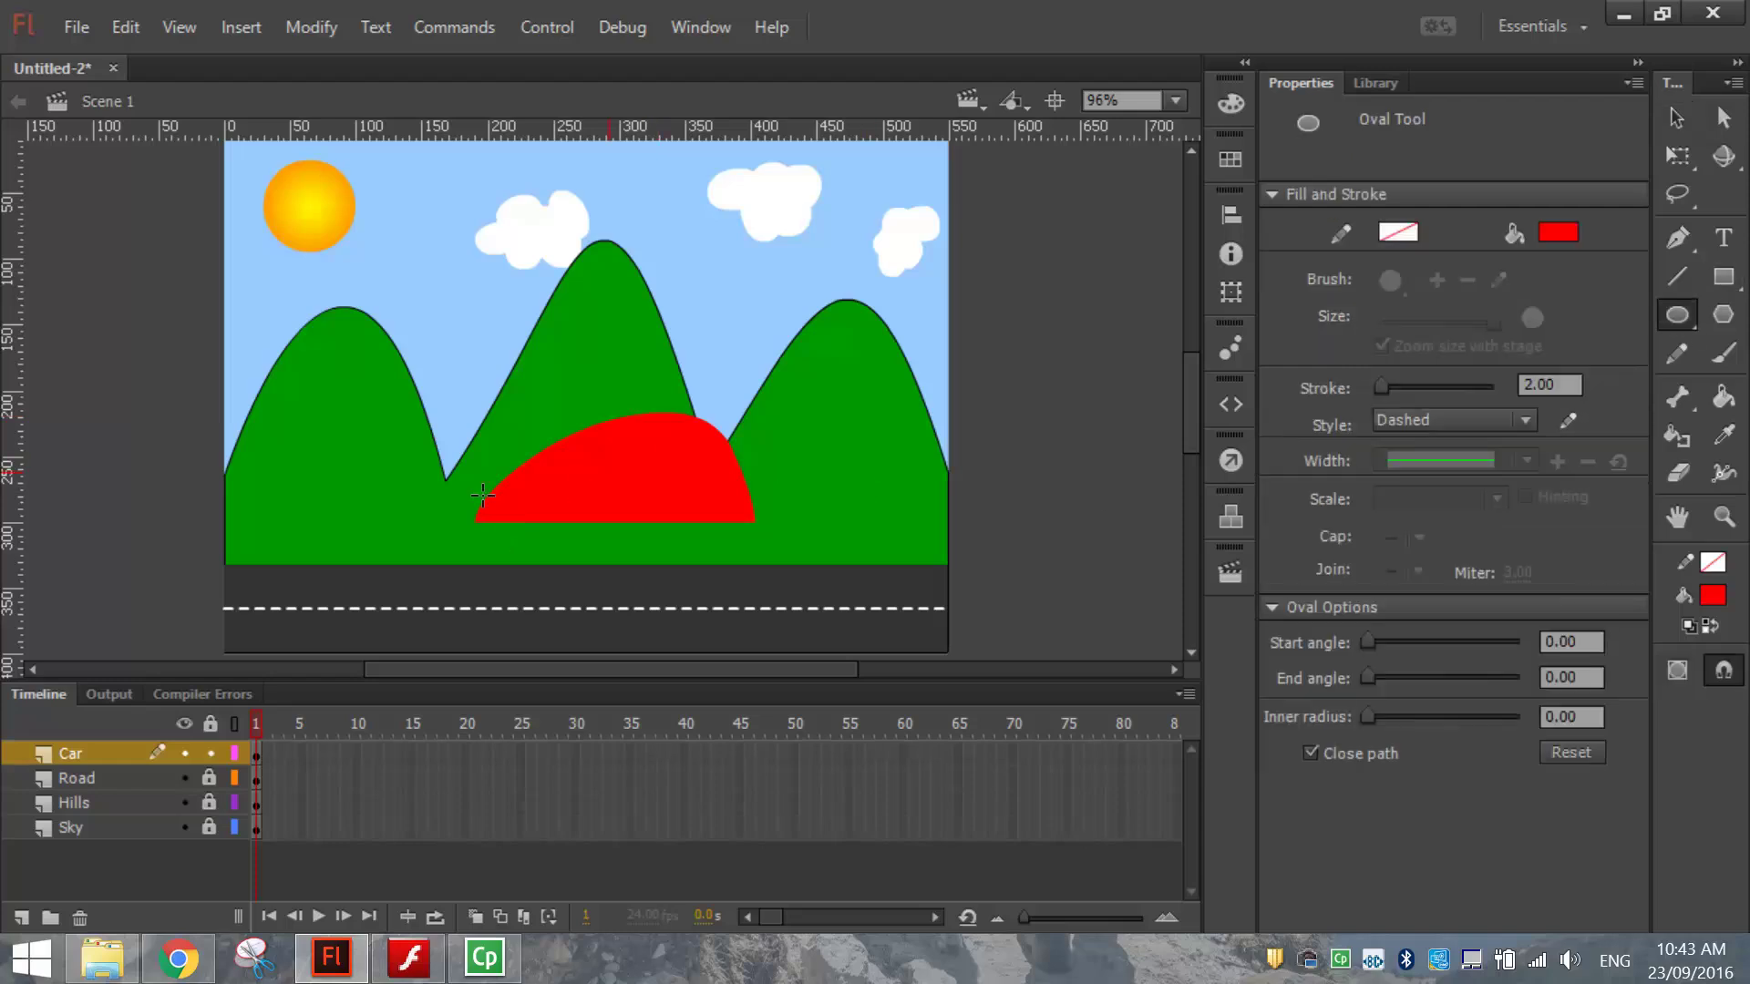
{"action": "left_click_drag", "start_coordinate": [417, 482], "coordinate": [548, 541]}
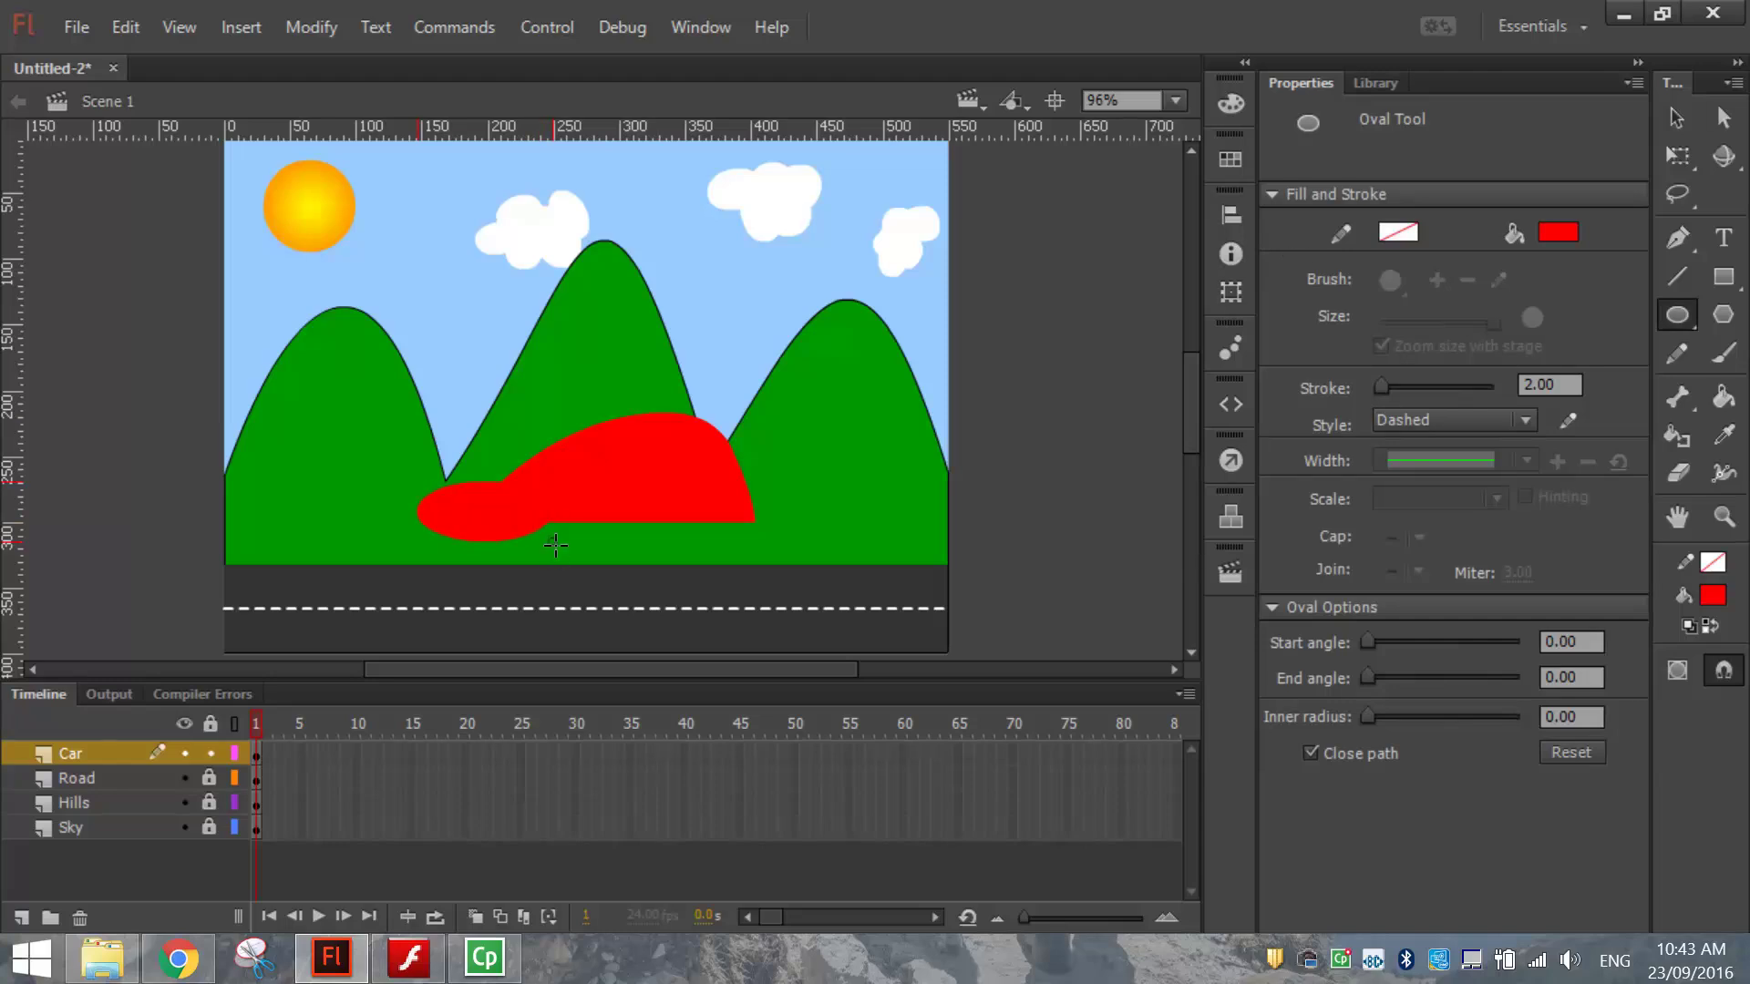
{"action": "left_click", "coordinate": [1677, 117]}
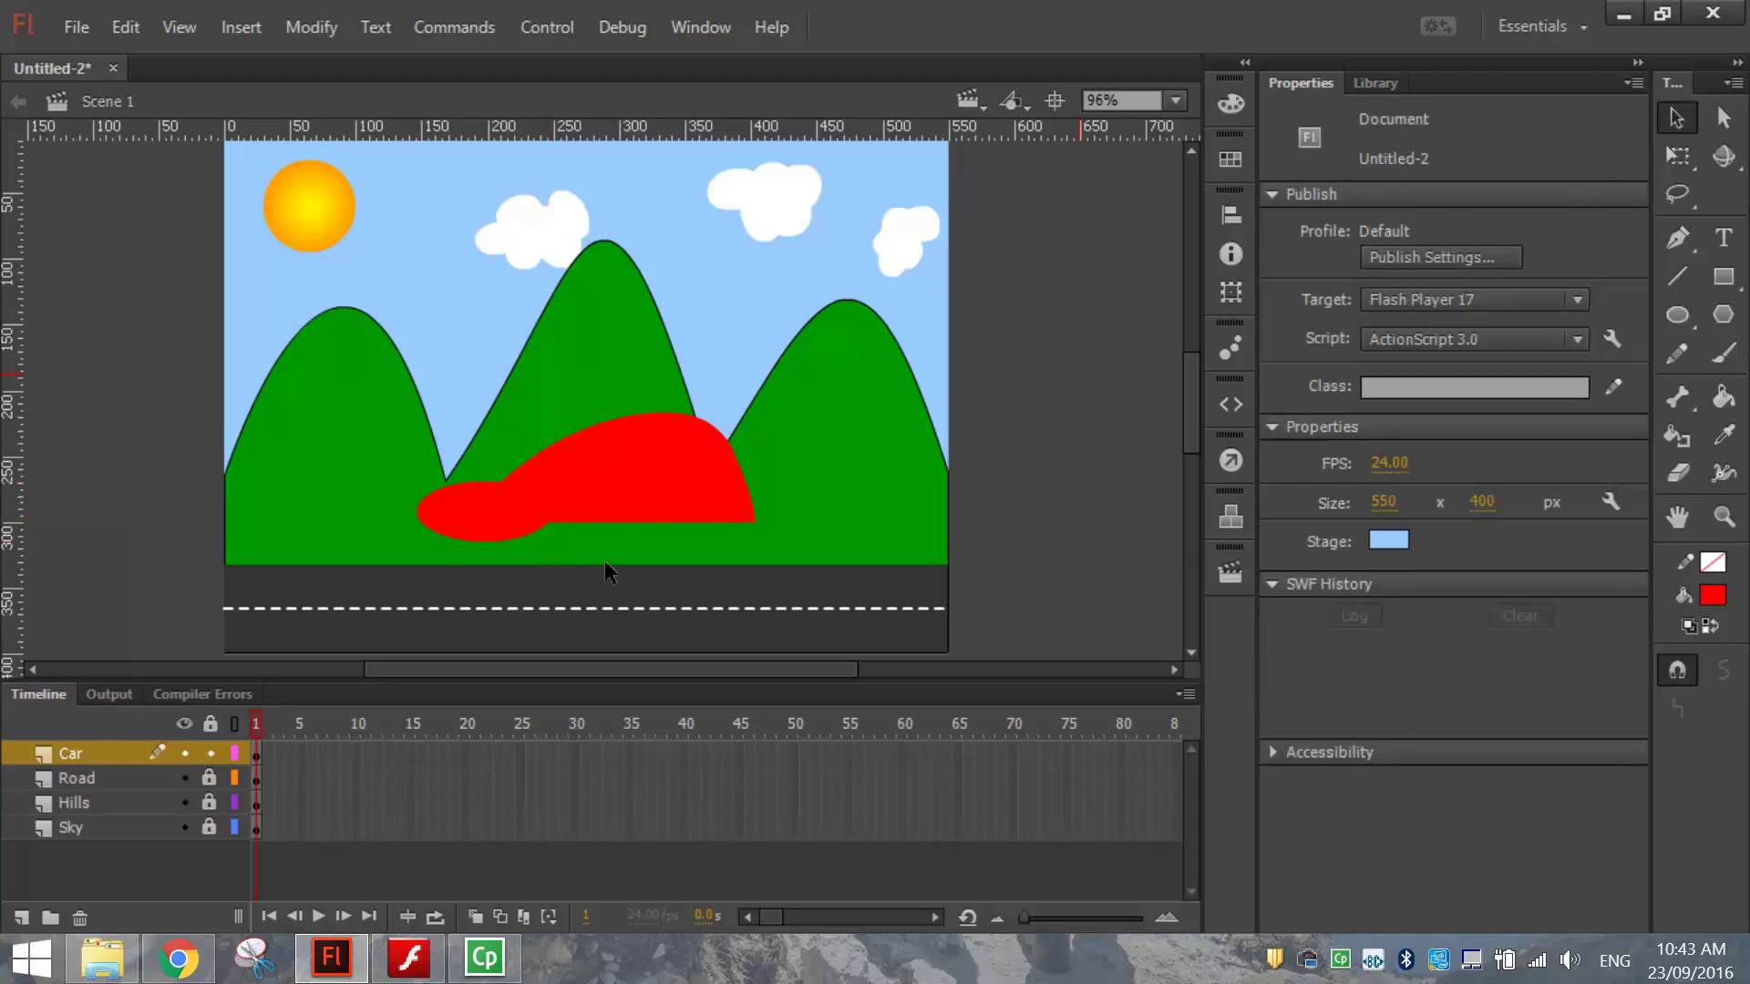
{"action": "left_click_drag", "start_coordinate": [606, 563], "coordinate": [785, 516]}
{"action": "key", "text": "Delete"}
{"action": "key", "text": "Delete"}
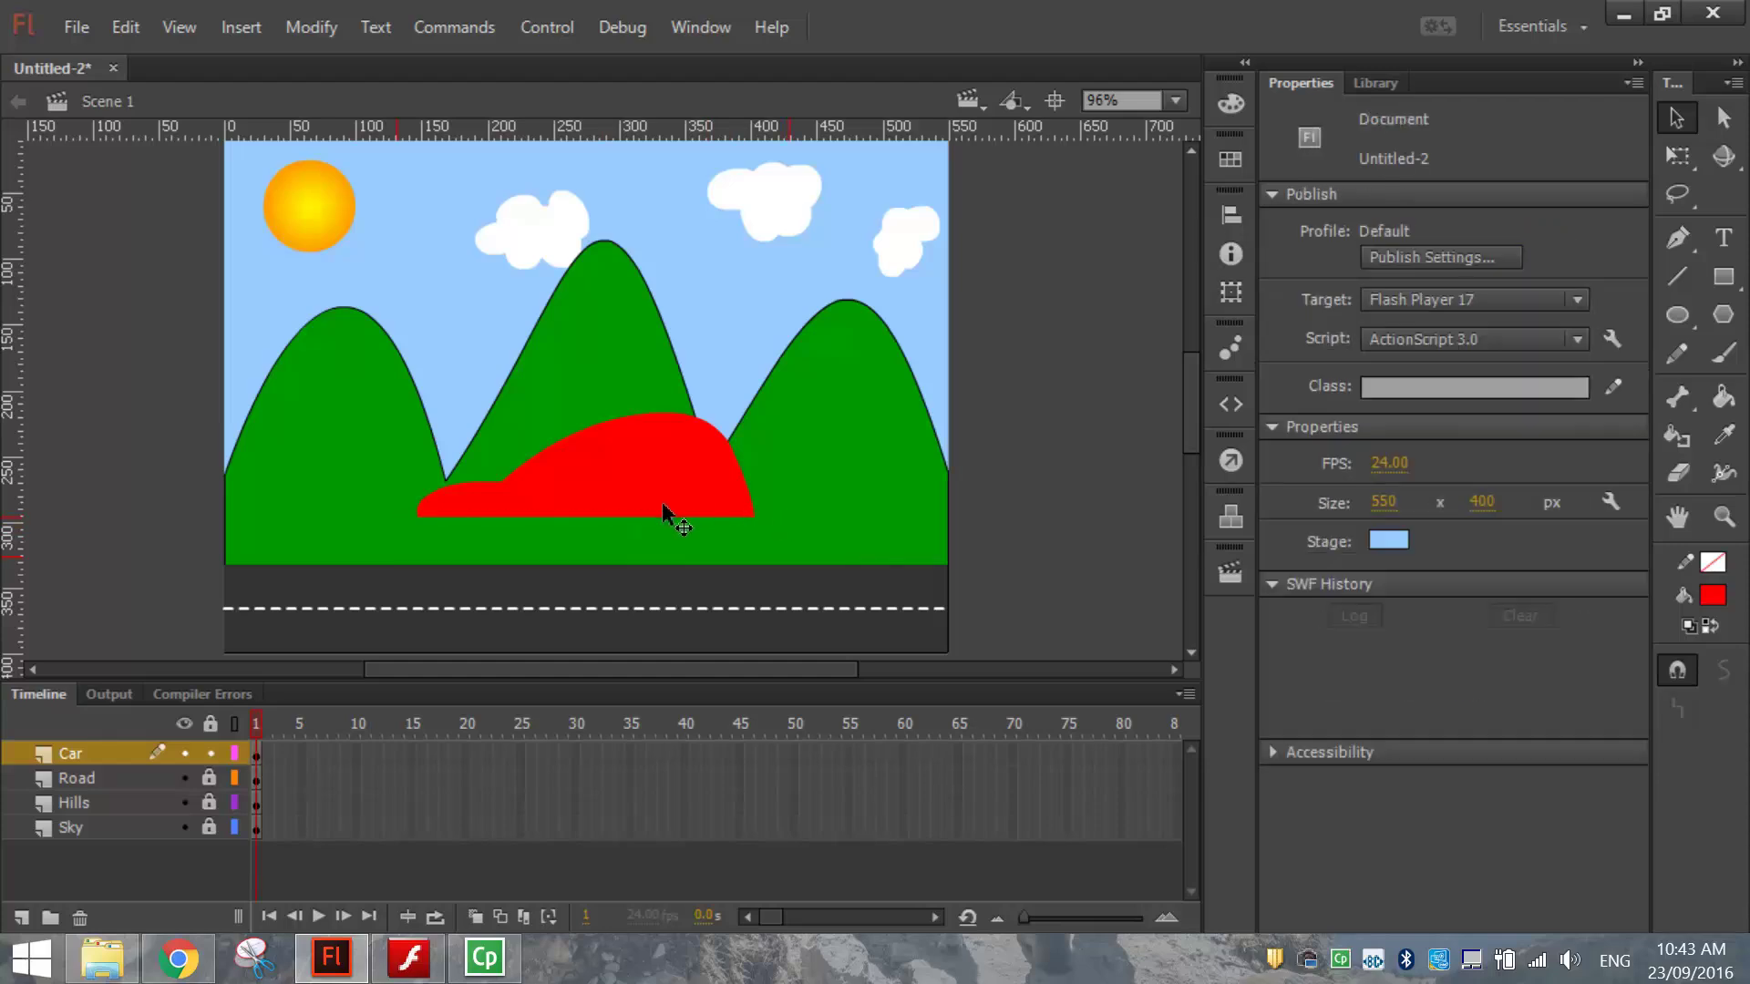
{"action": "left_click_drag", "start_coordinate": [640, 486], "coordinate": [763, 488]}
{"action": "left_click", "coordinate": [1000, 524]}
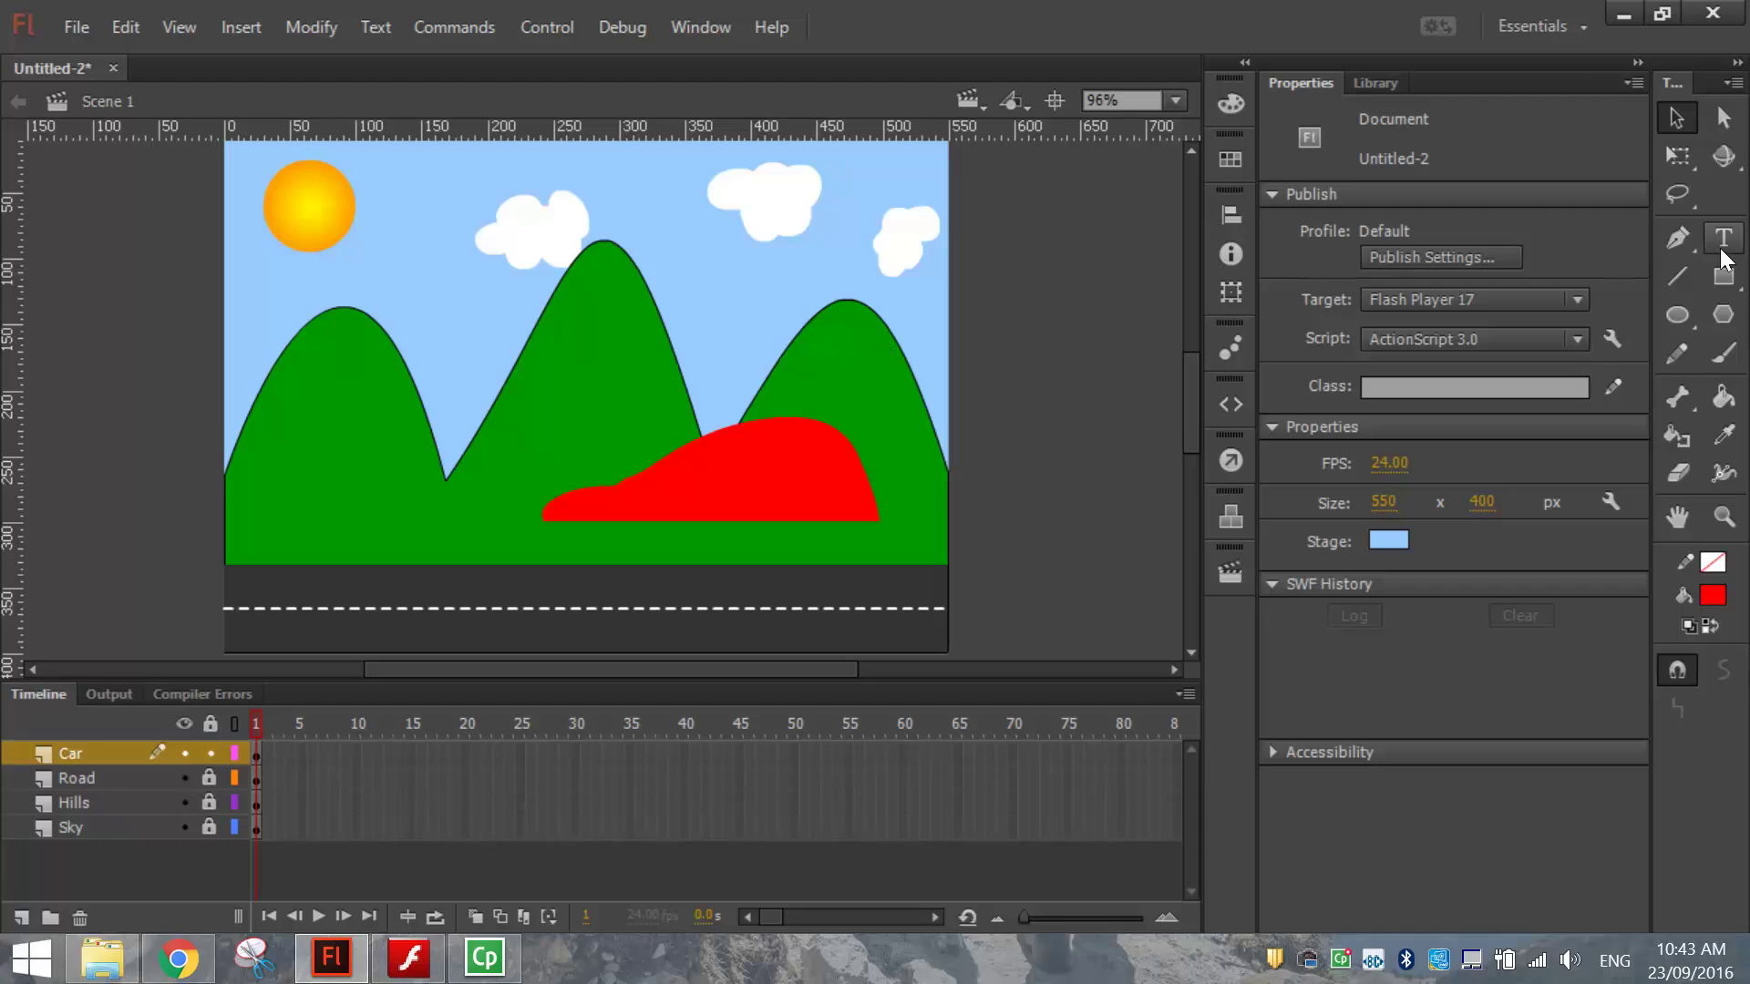
- Draw a trial white oval with a ragged black outline, then undo it
{"action": "left_click", "coordinate": [1683, 320]}
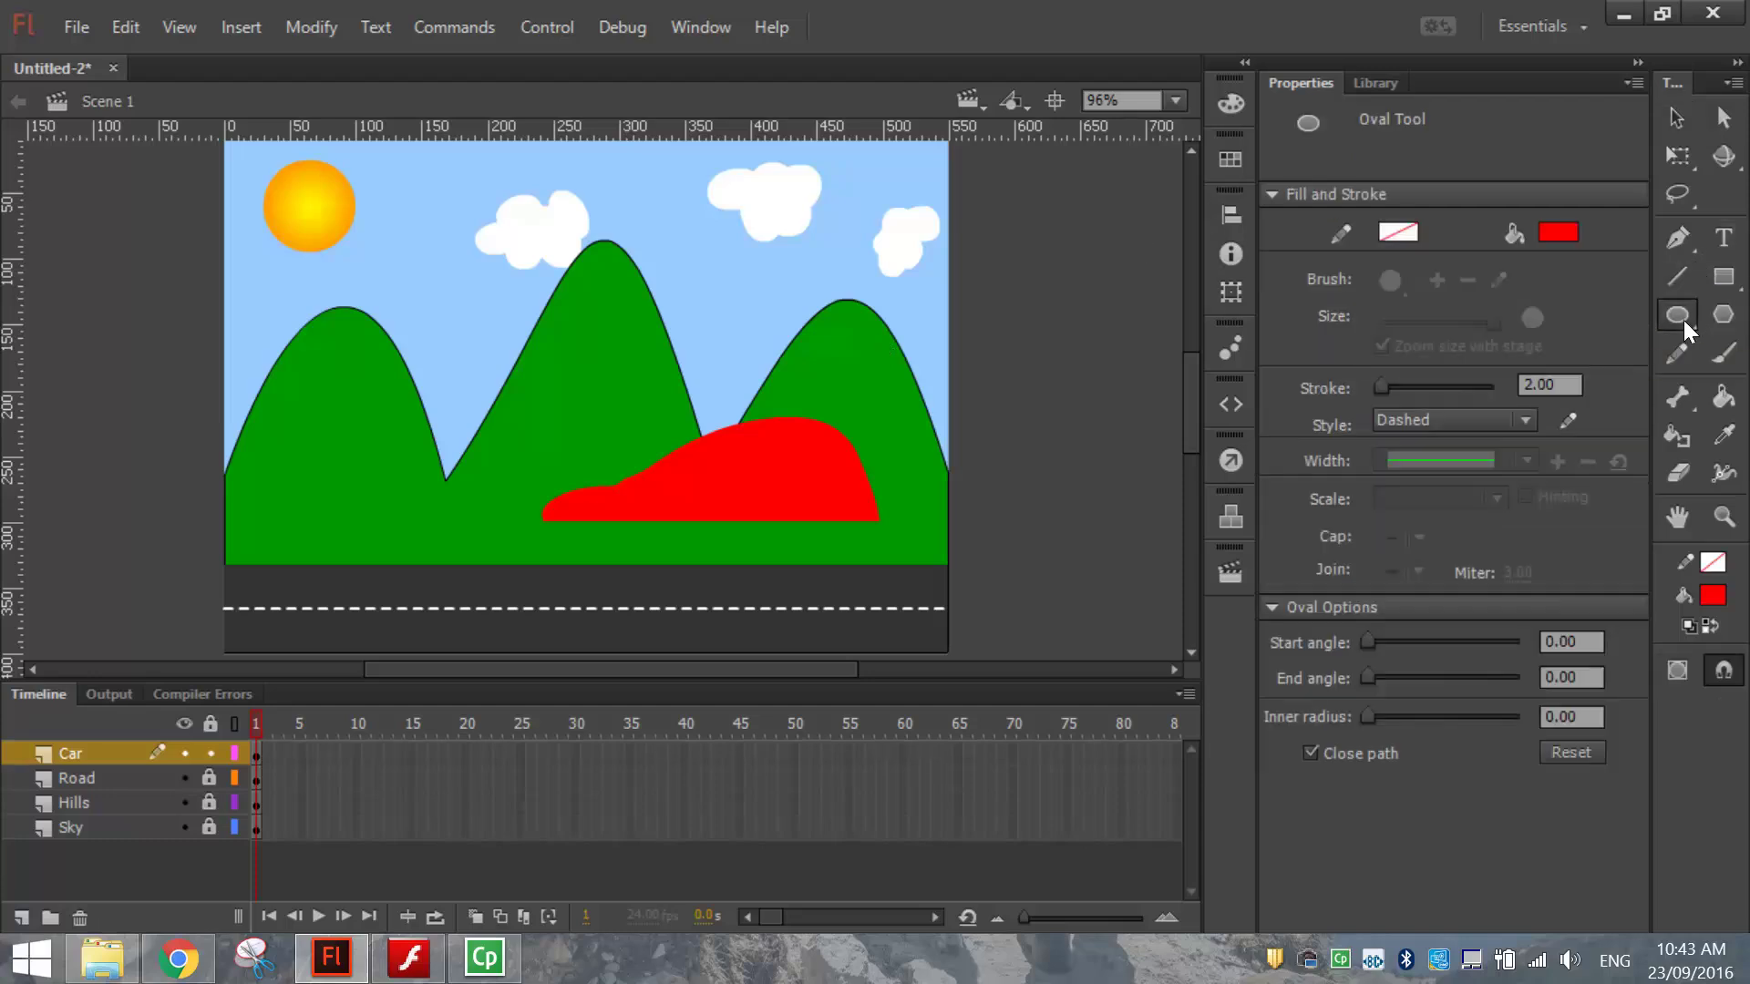
{"action": "left_click", "coordinate": [1394, 236]}
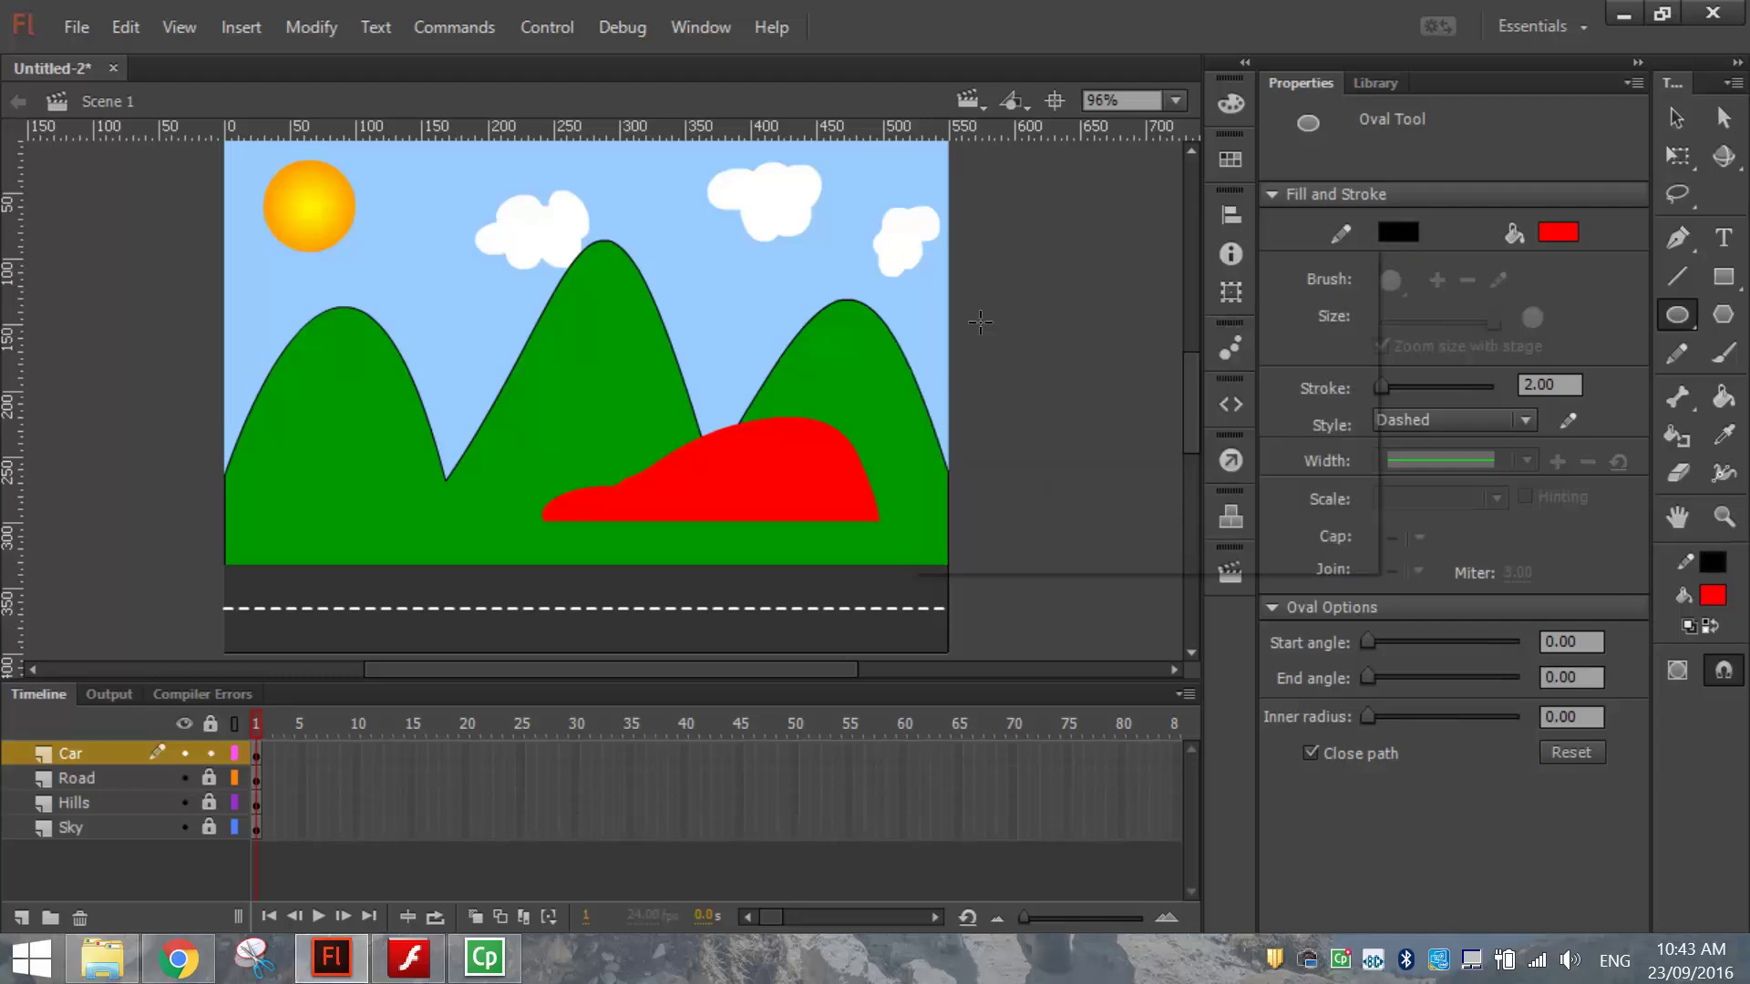
{"action": "left_click", "coordinate": [980, 319]}
{"action": "left_click", "coordinate": [1409, 415]}
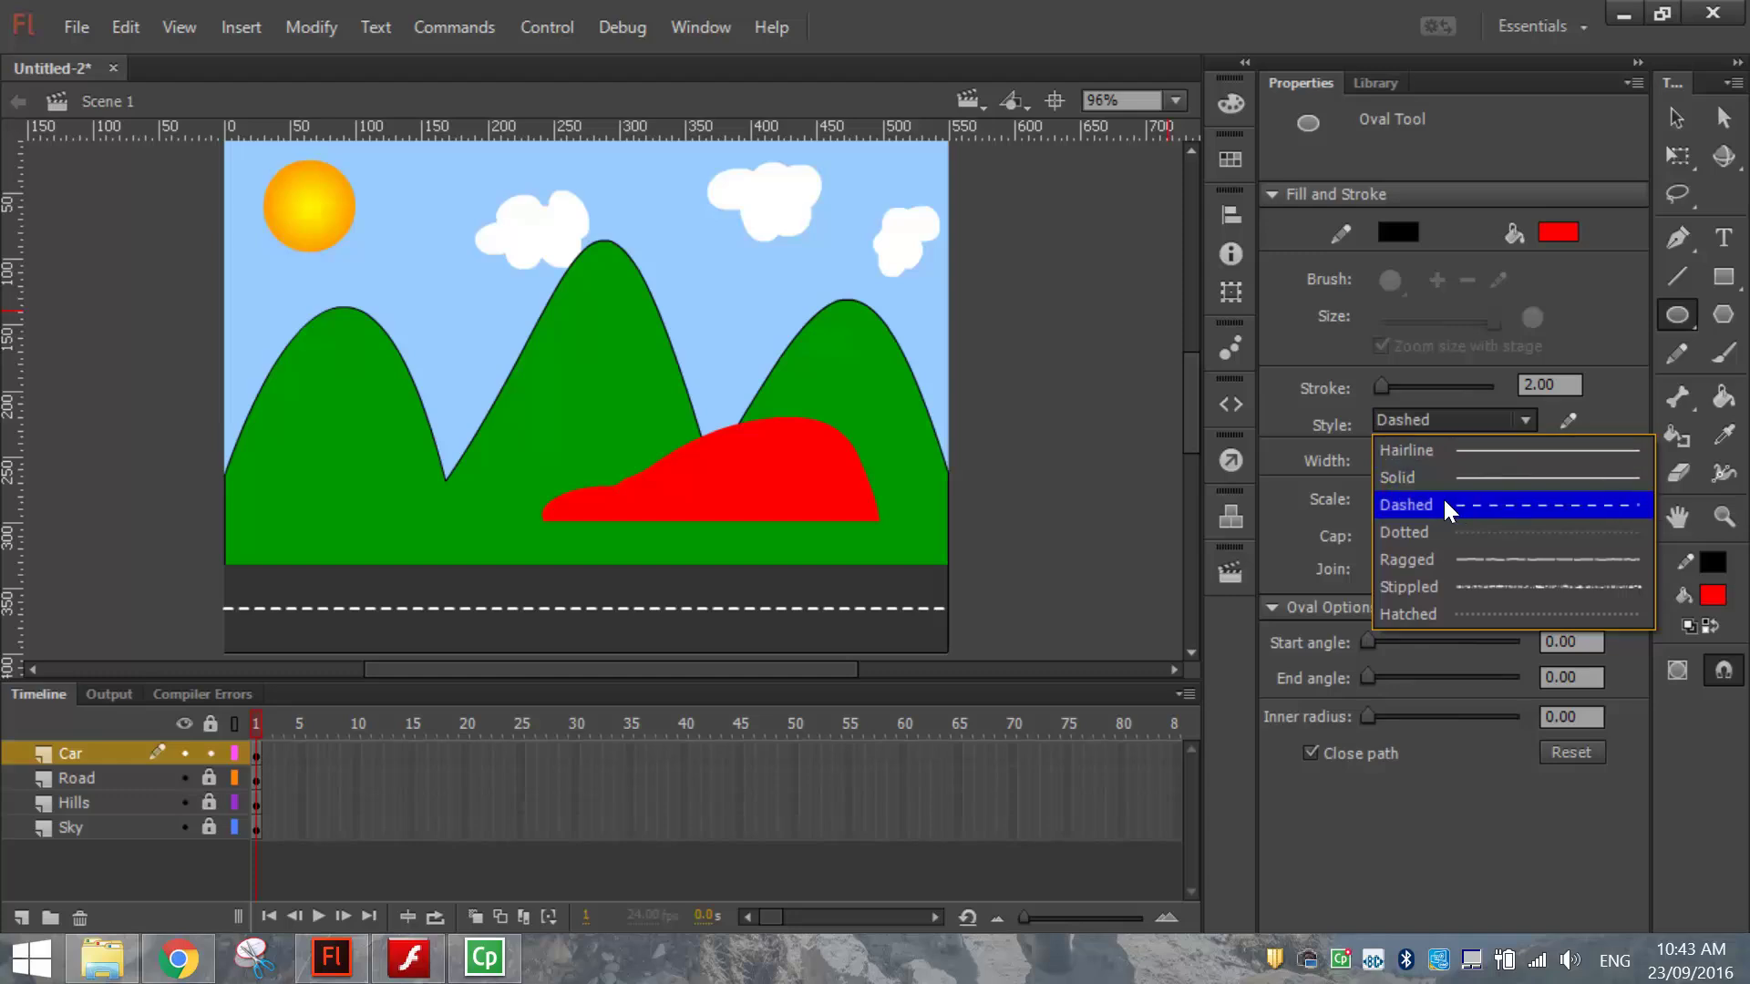
{"action": "left_click", "coordinate": [1473, 555]}
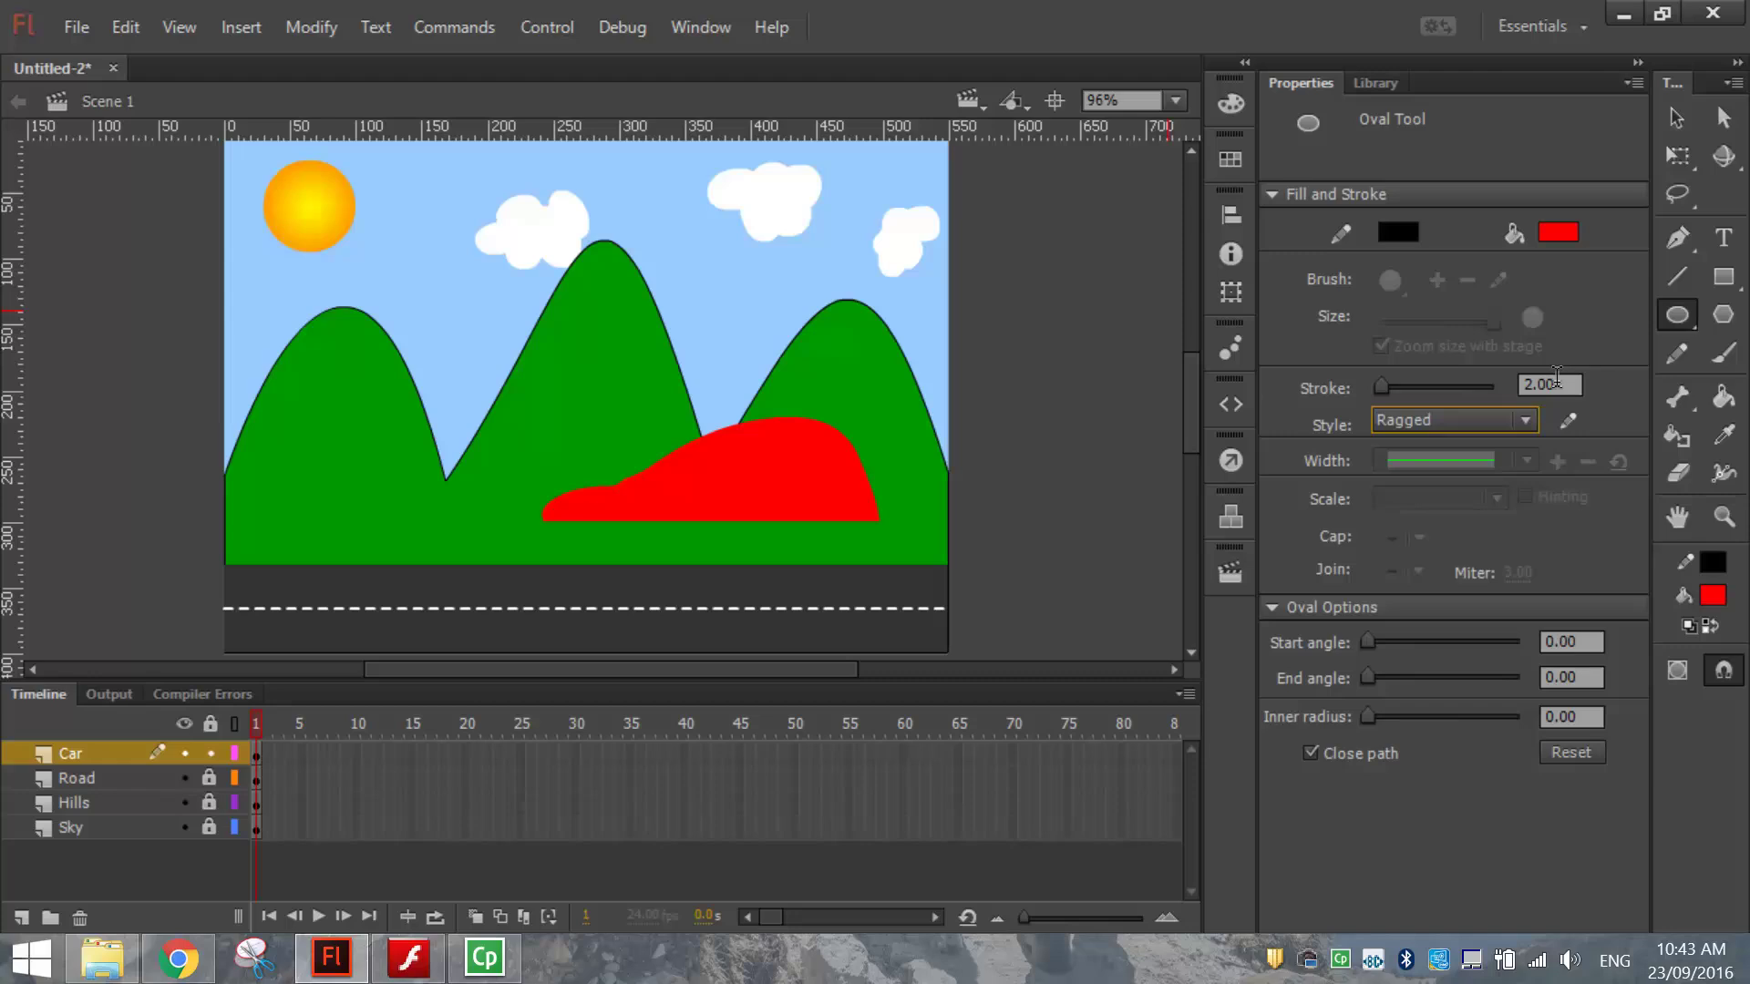
{"action": "left_click", "coordinate": [1553, 382]}
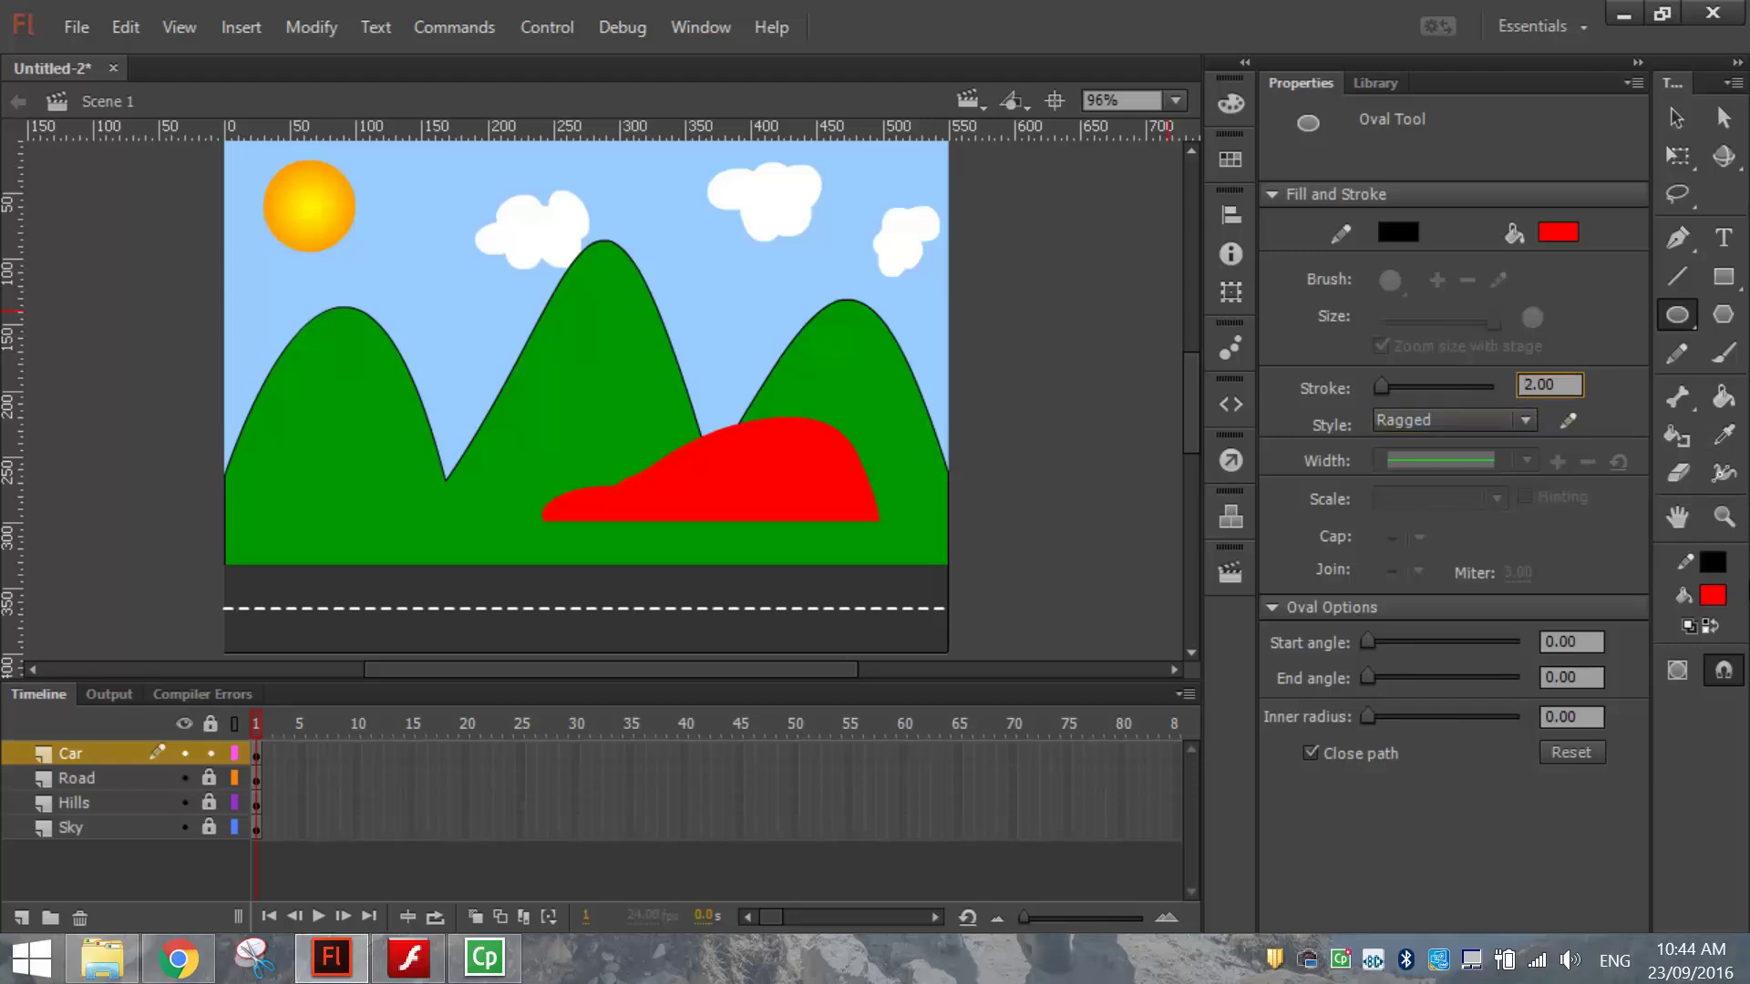
{"action": "type", "text": "1"}
{"action": "left_click", "coordinate": [1575, 235]}
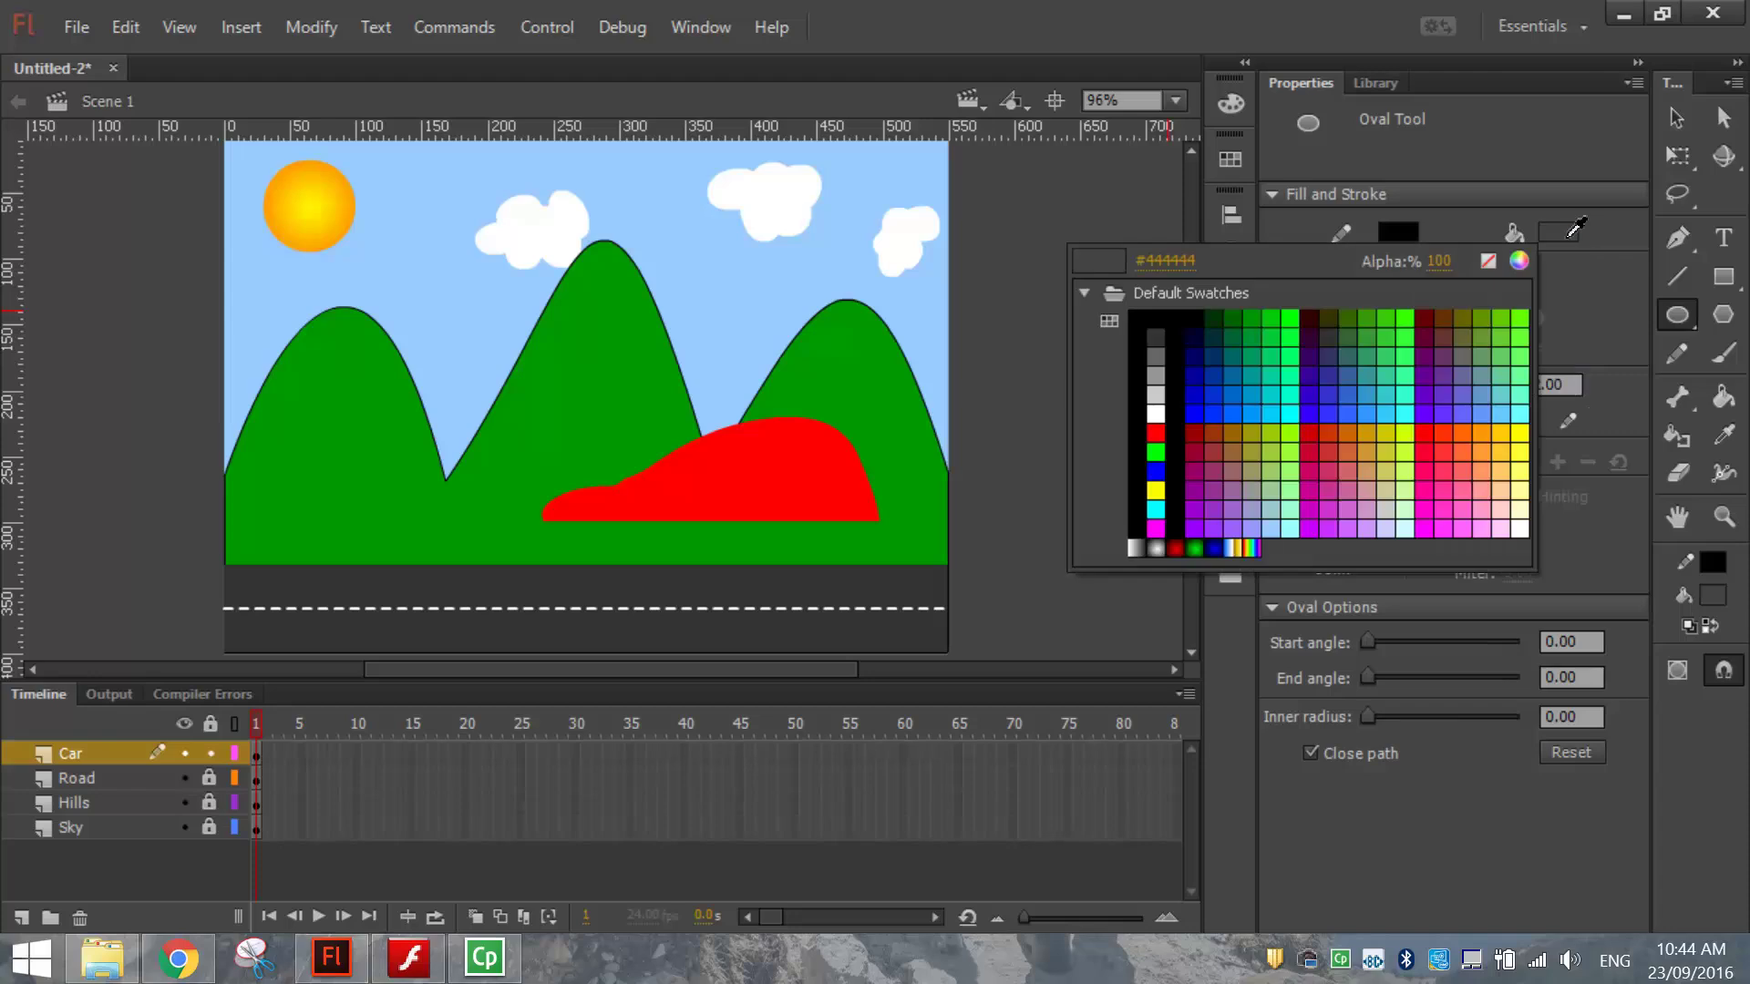
{"action": "left_click", "coordinate": [1156, 414]}
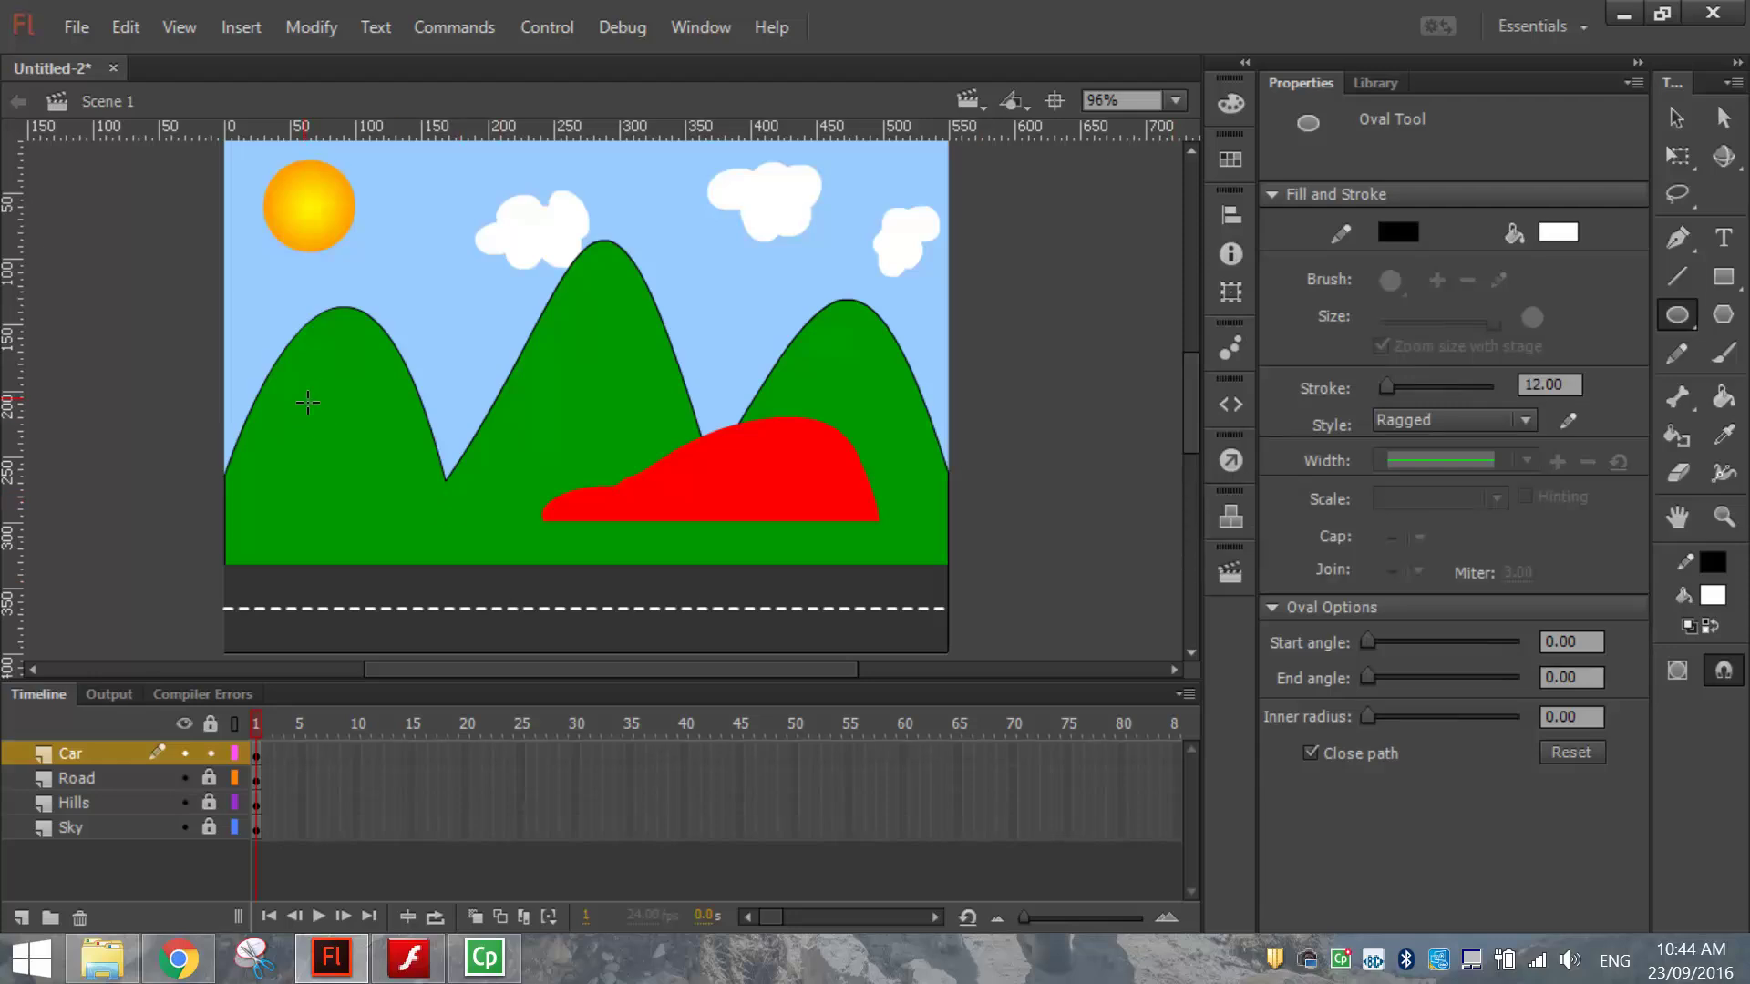
{"action": "left_click_drag", "start_coordinate": [308, 402], "coordinate": [382, 472]}
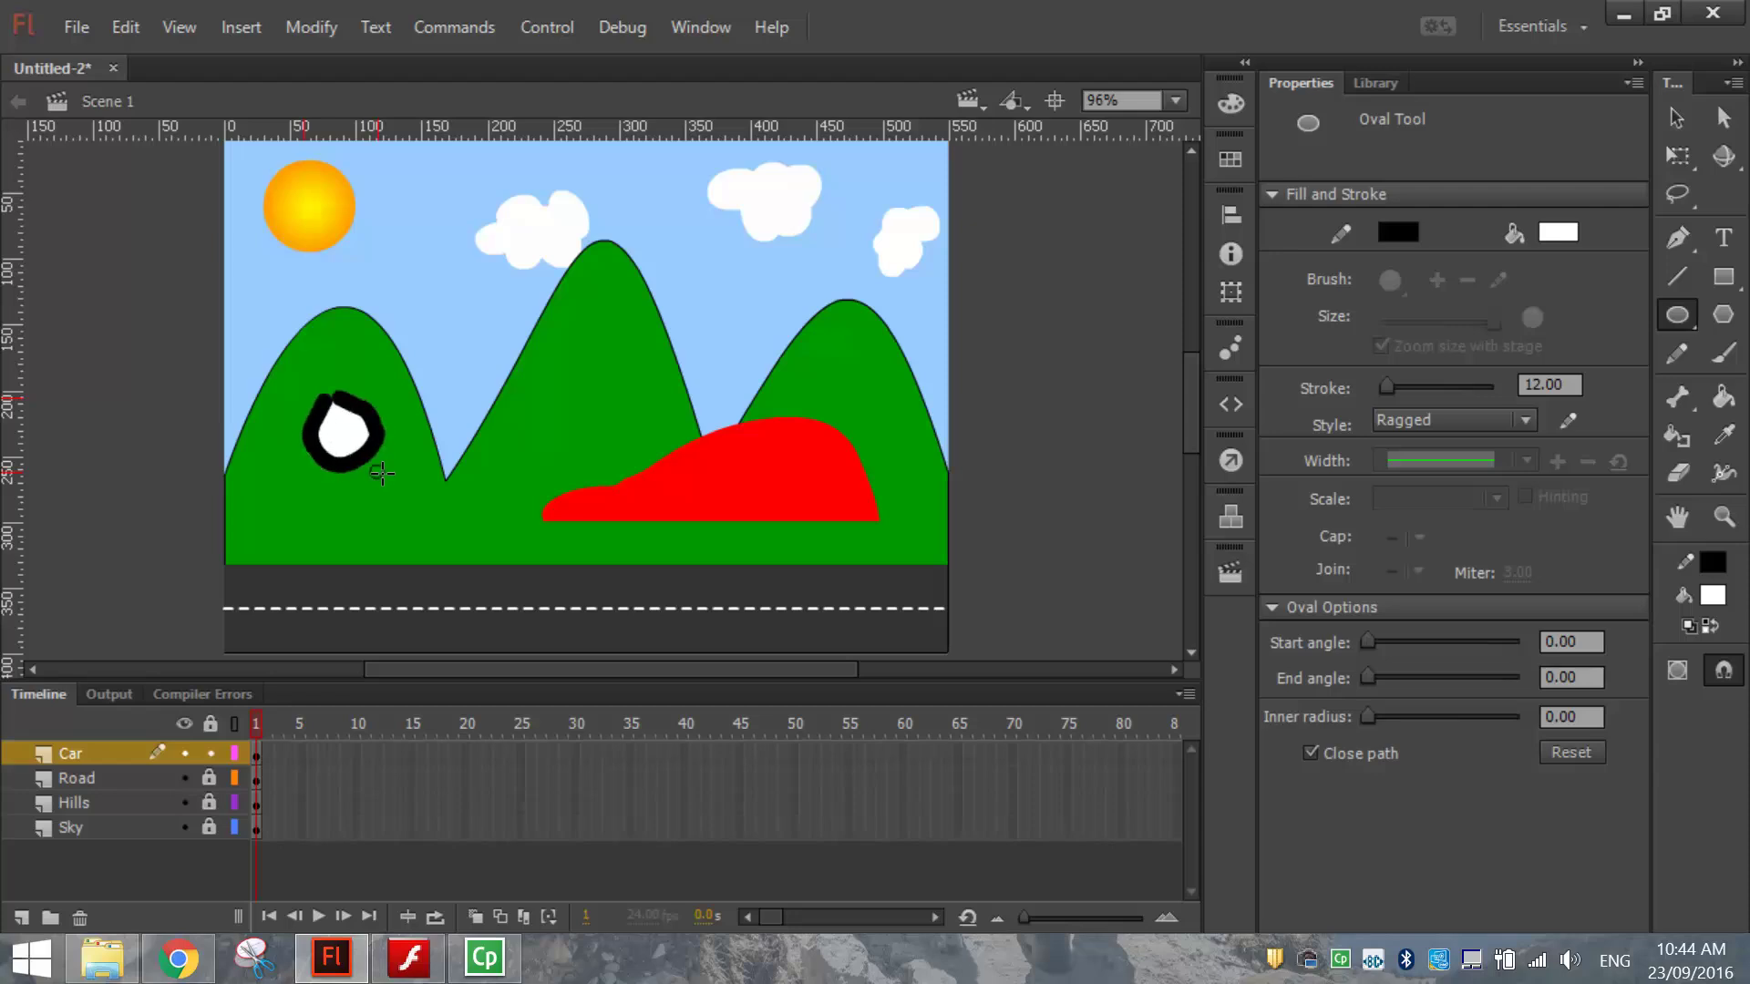
{"action": "key", "text": "ctrl+z"}
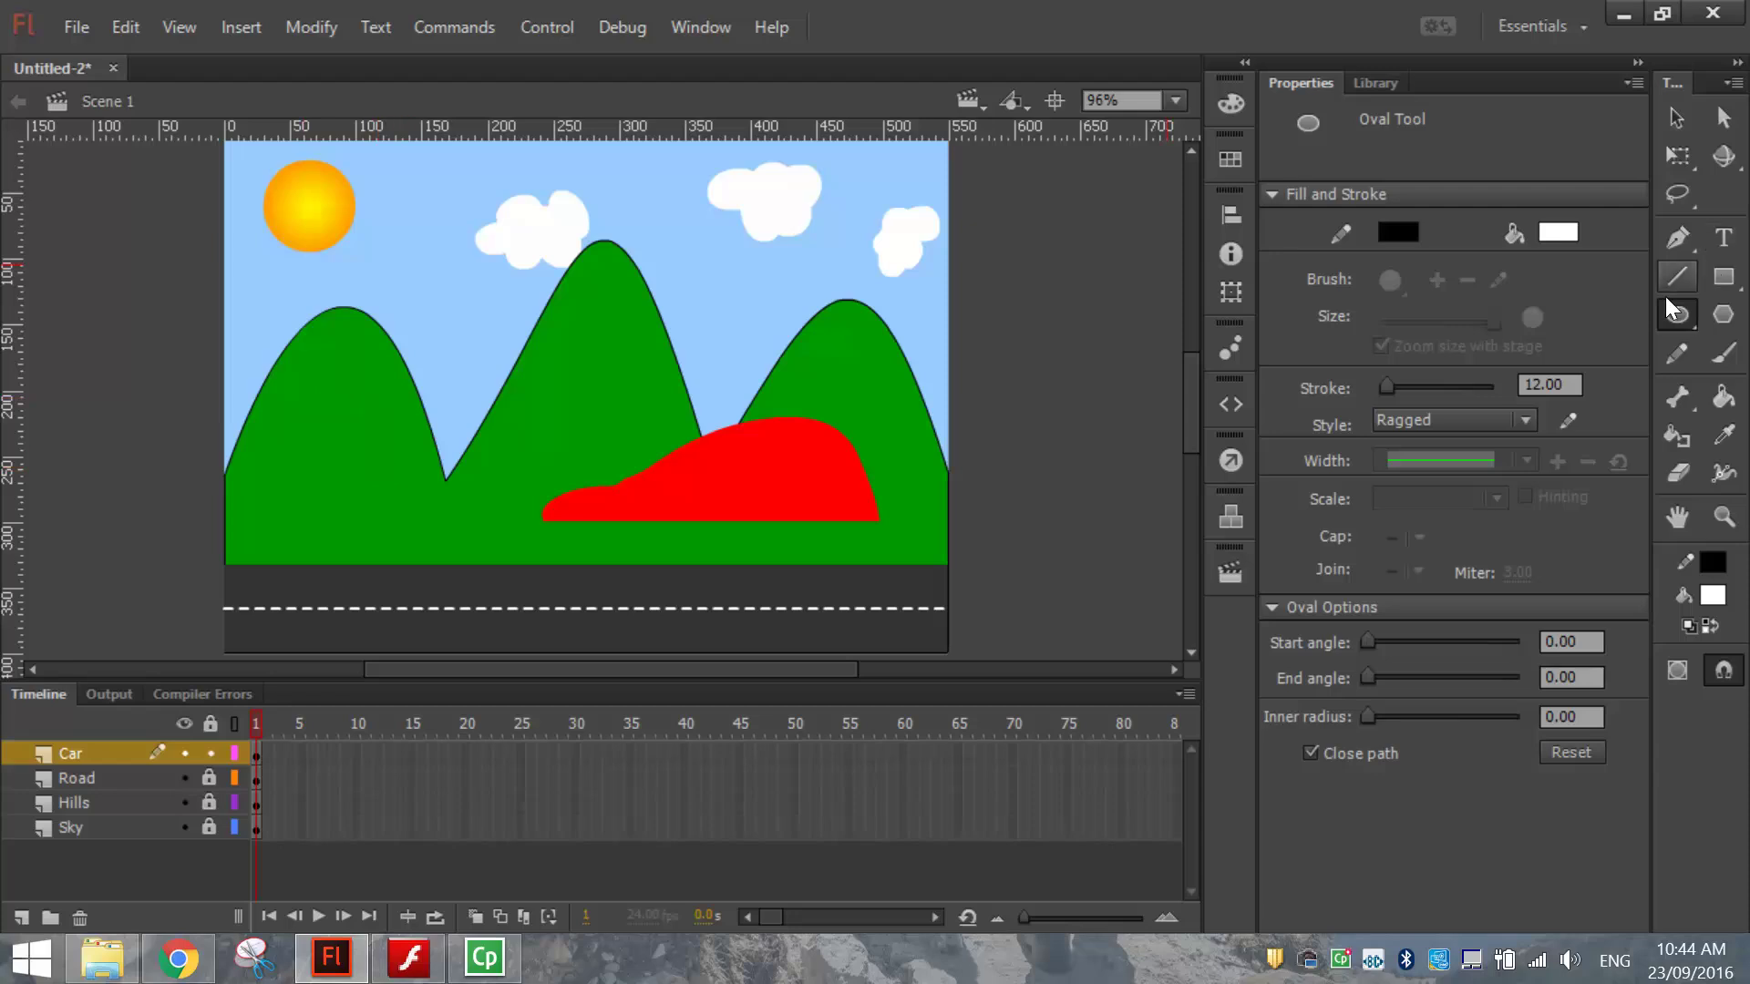
- Try a hairline-outlined oval on the left hill, then undo it
{"action": "left_click", "coordinate": [1445, 422]}
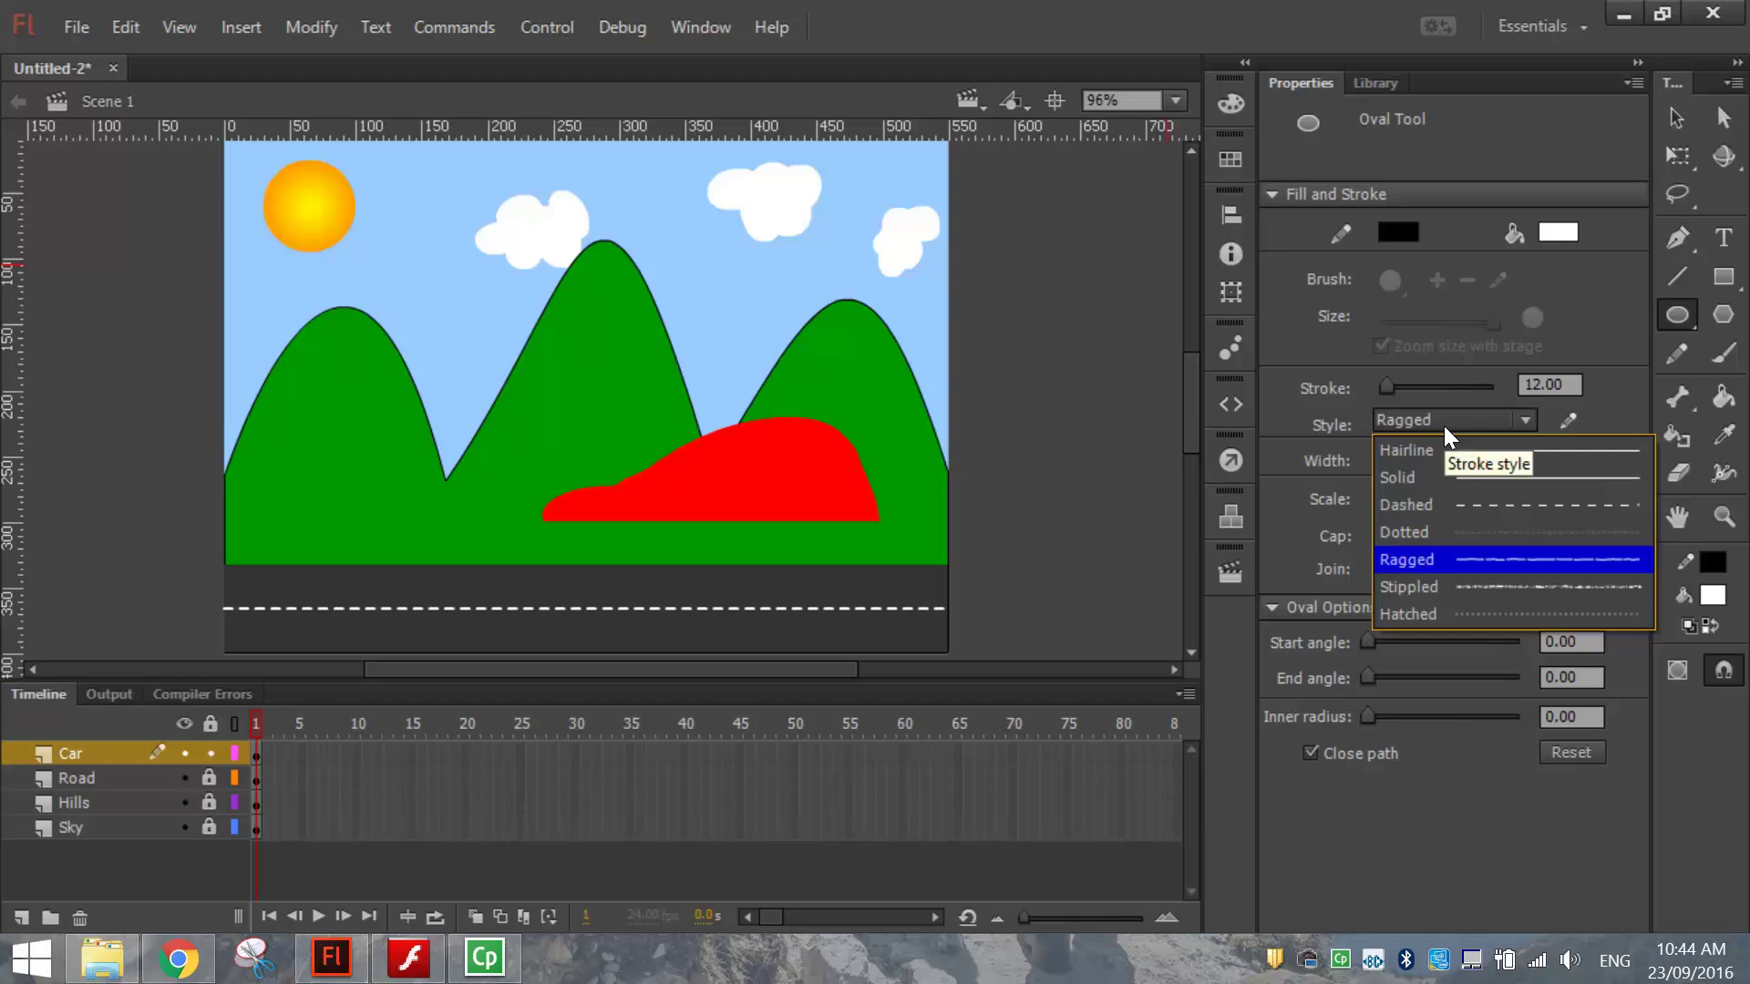
{"action": "left_click", "coordinate": [1444, 452]}
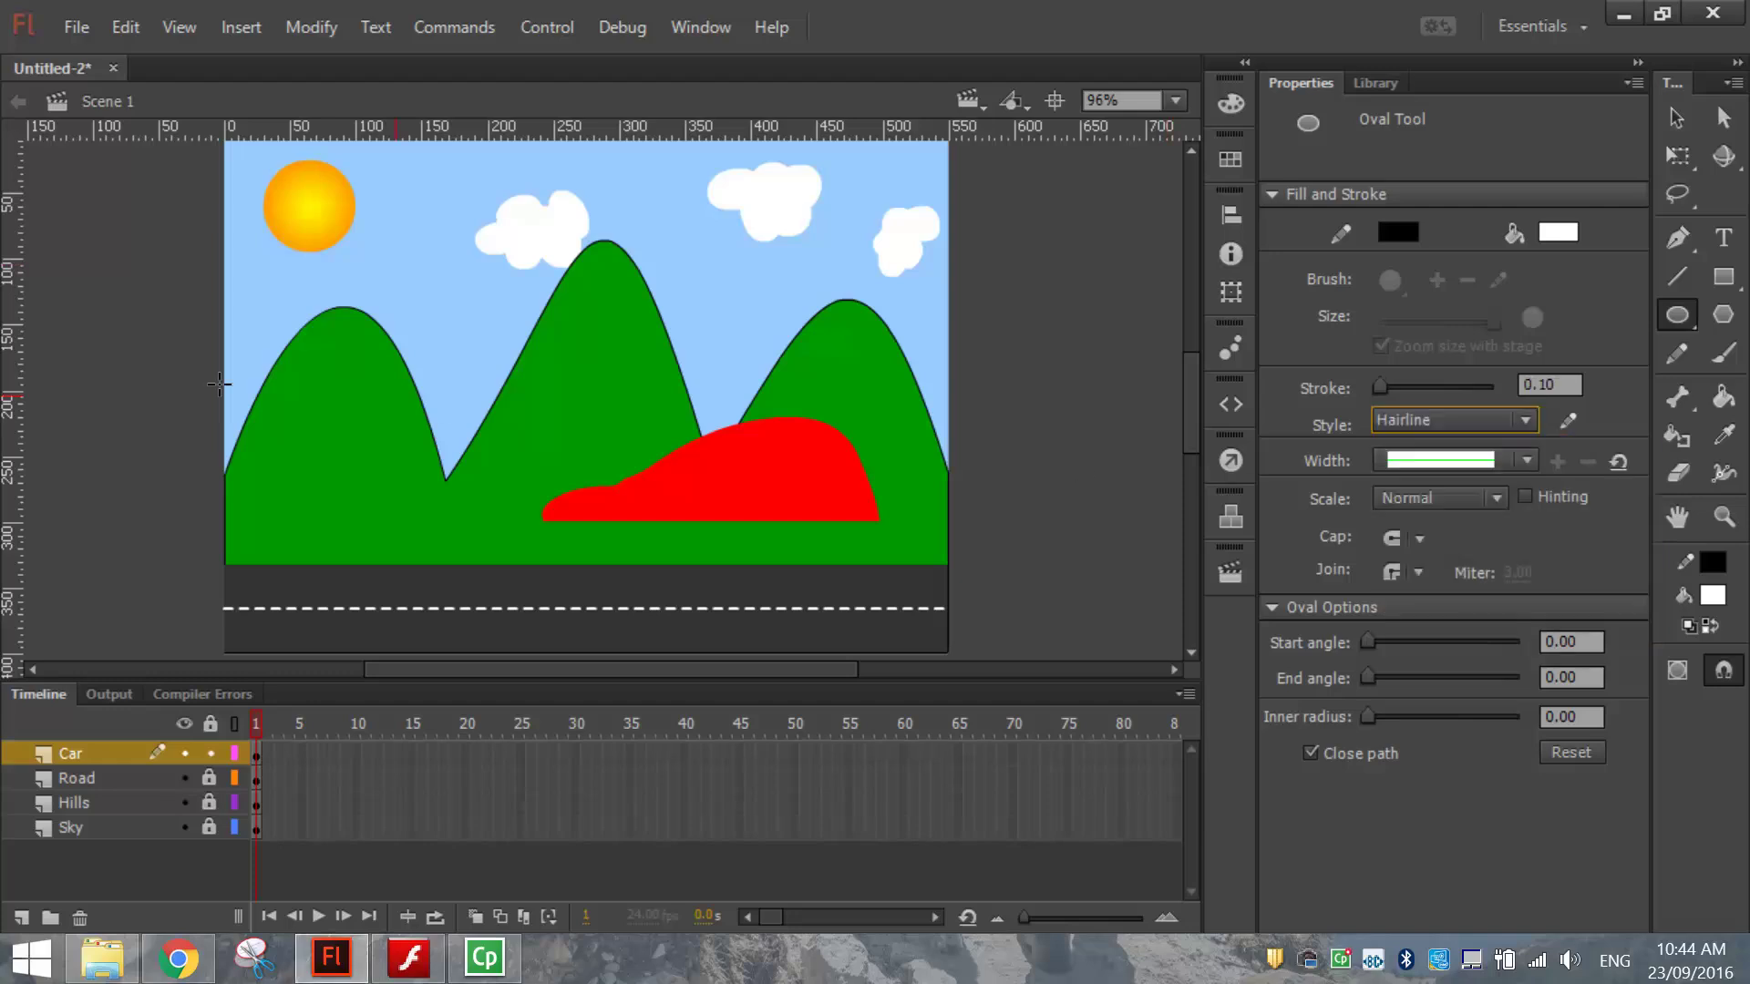
{"action": "left_click_drag", "start_coordinate": [297, 402], "coordinate": [388, 495]}
{"action": "key", "text": "ctrl+z"}
- Draw a white circle with a solid black 12-thick outline near the left hill
{"action": "left_click", "coordinate": [1404, 419]}
{"action": "left_click", "coordinate": [1424, 459]}
{"action": "left_click", "coordinate": [1529, 386]}
{"action": "type", "text": "12."}
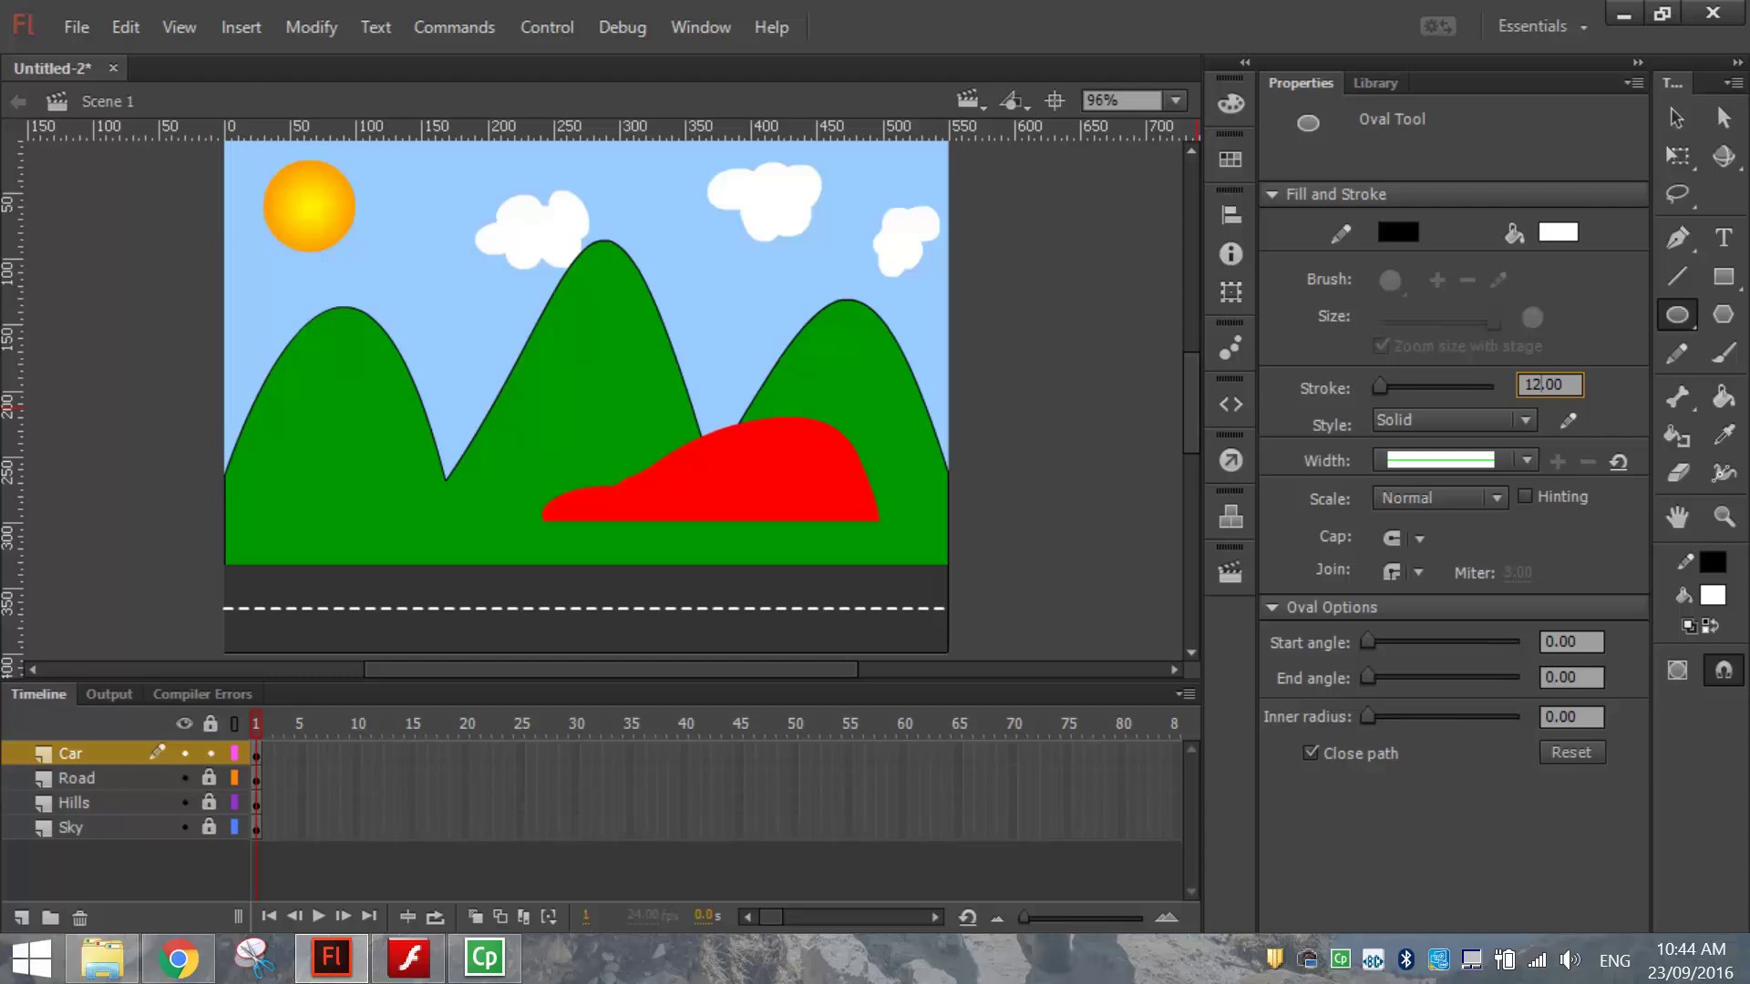
{"action": "key", "text": "Return"}
{"action": "left_click_drag", "start_coordinate": [324, 403], "coordinate": [388, 465]}
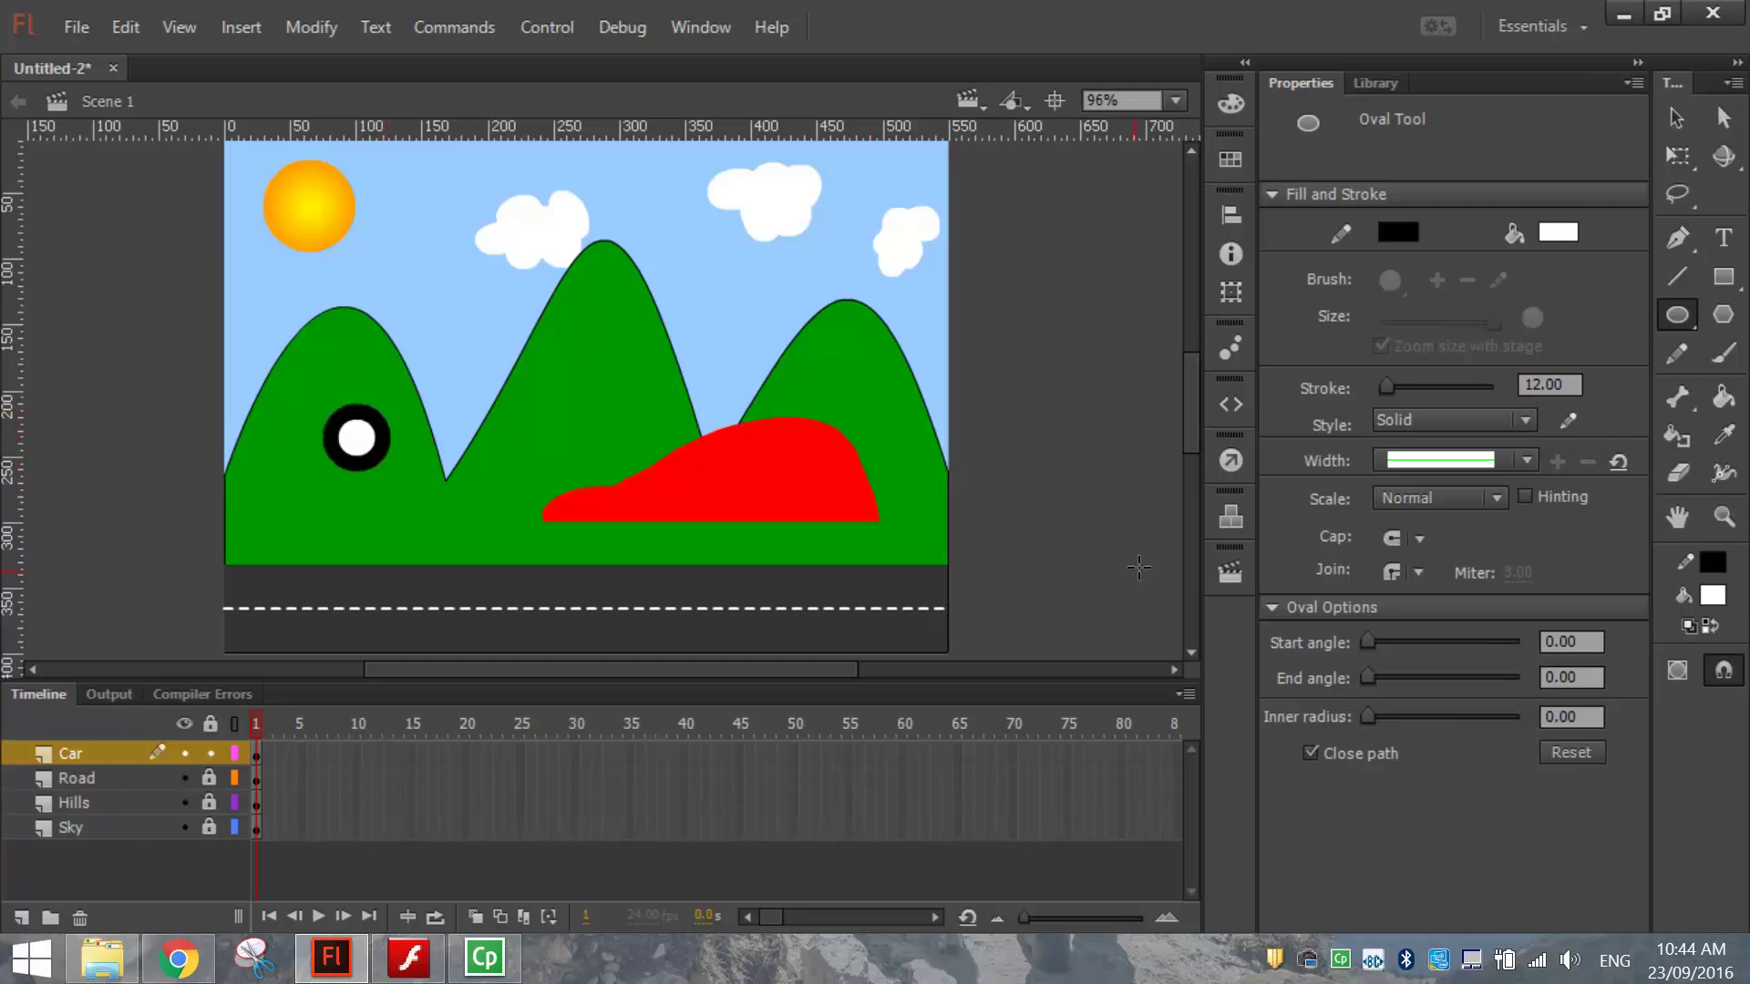
- Copy and paste the circle and place the second copy beside the first
{"action": "key", "text": "v"}
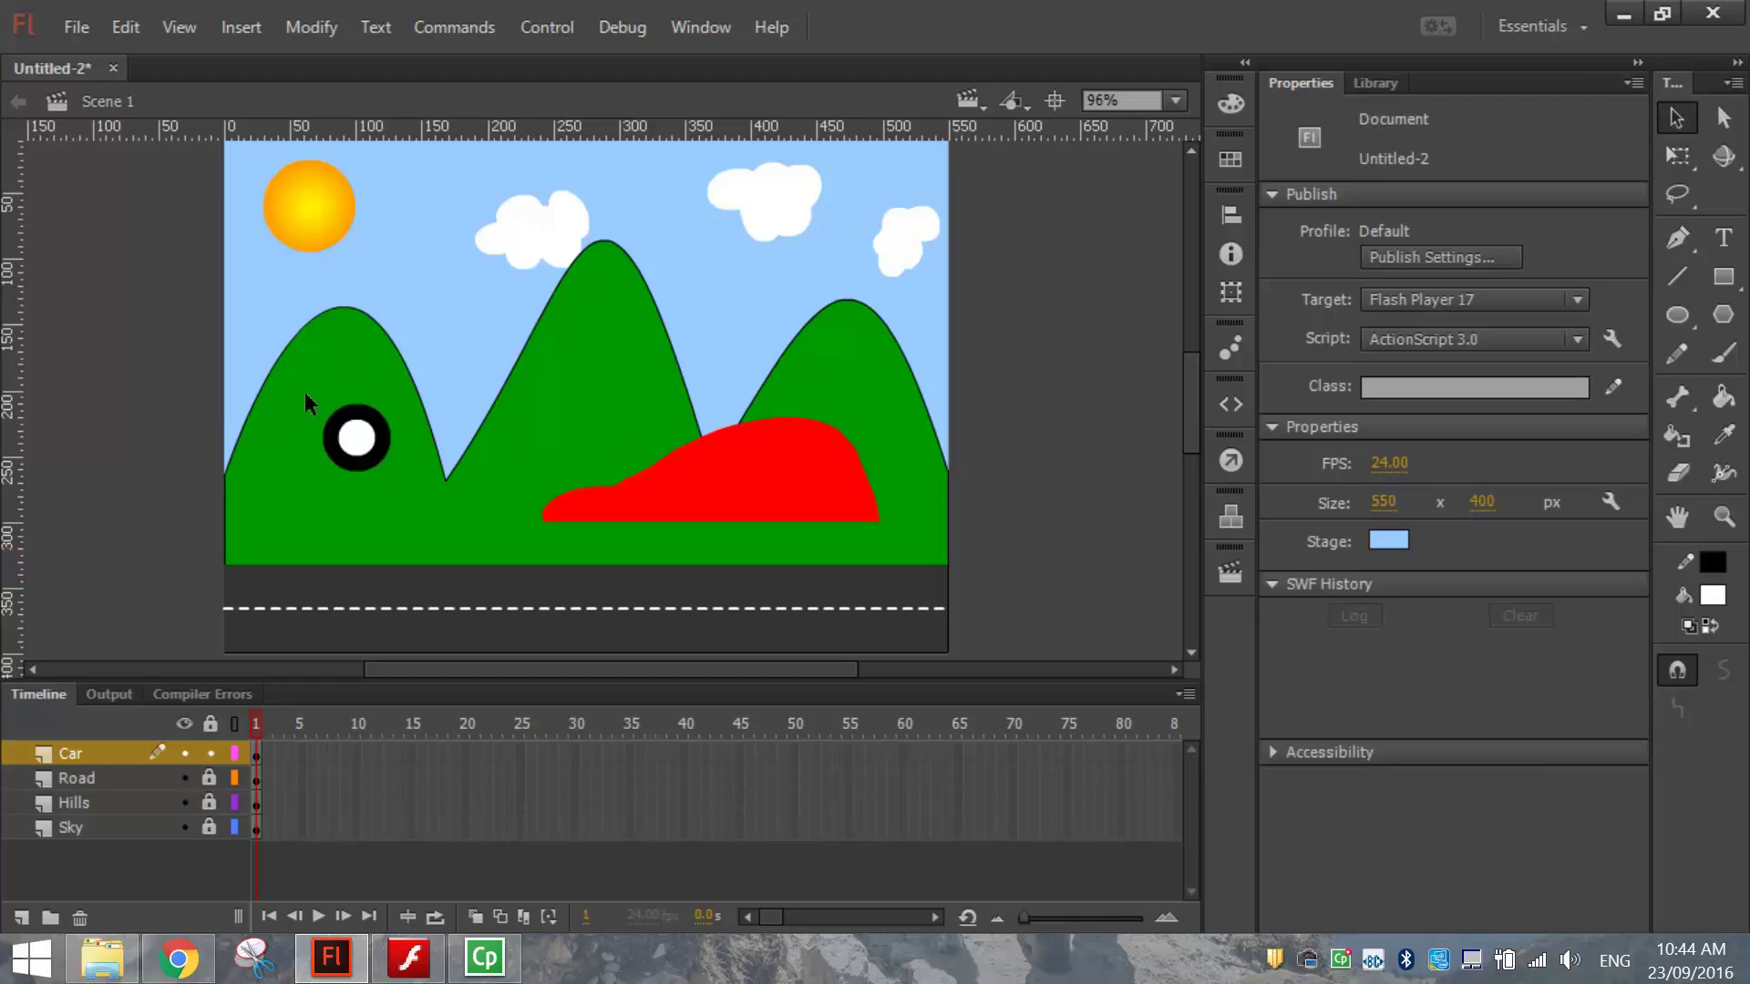
{"action": "left_click_drag", "start_coordinate": [285, 378], "coordinate": [412, 492]}
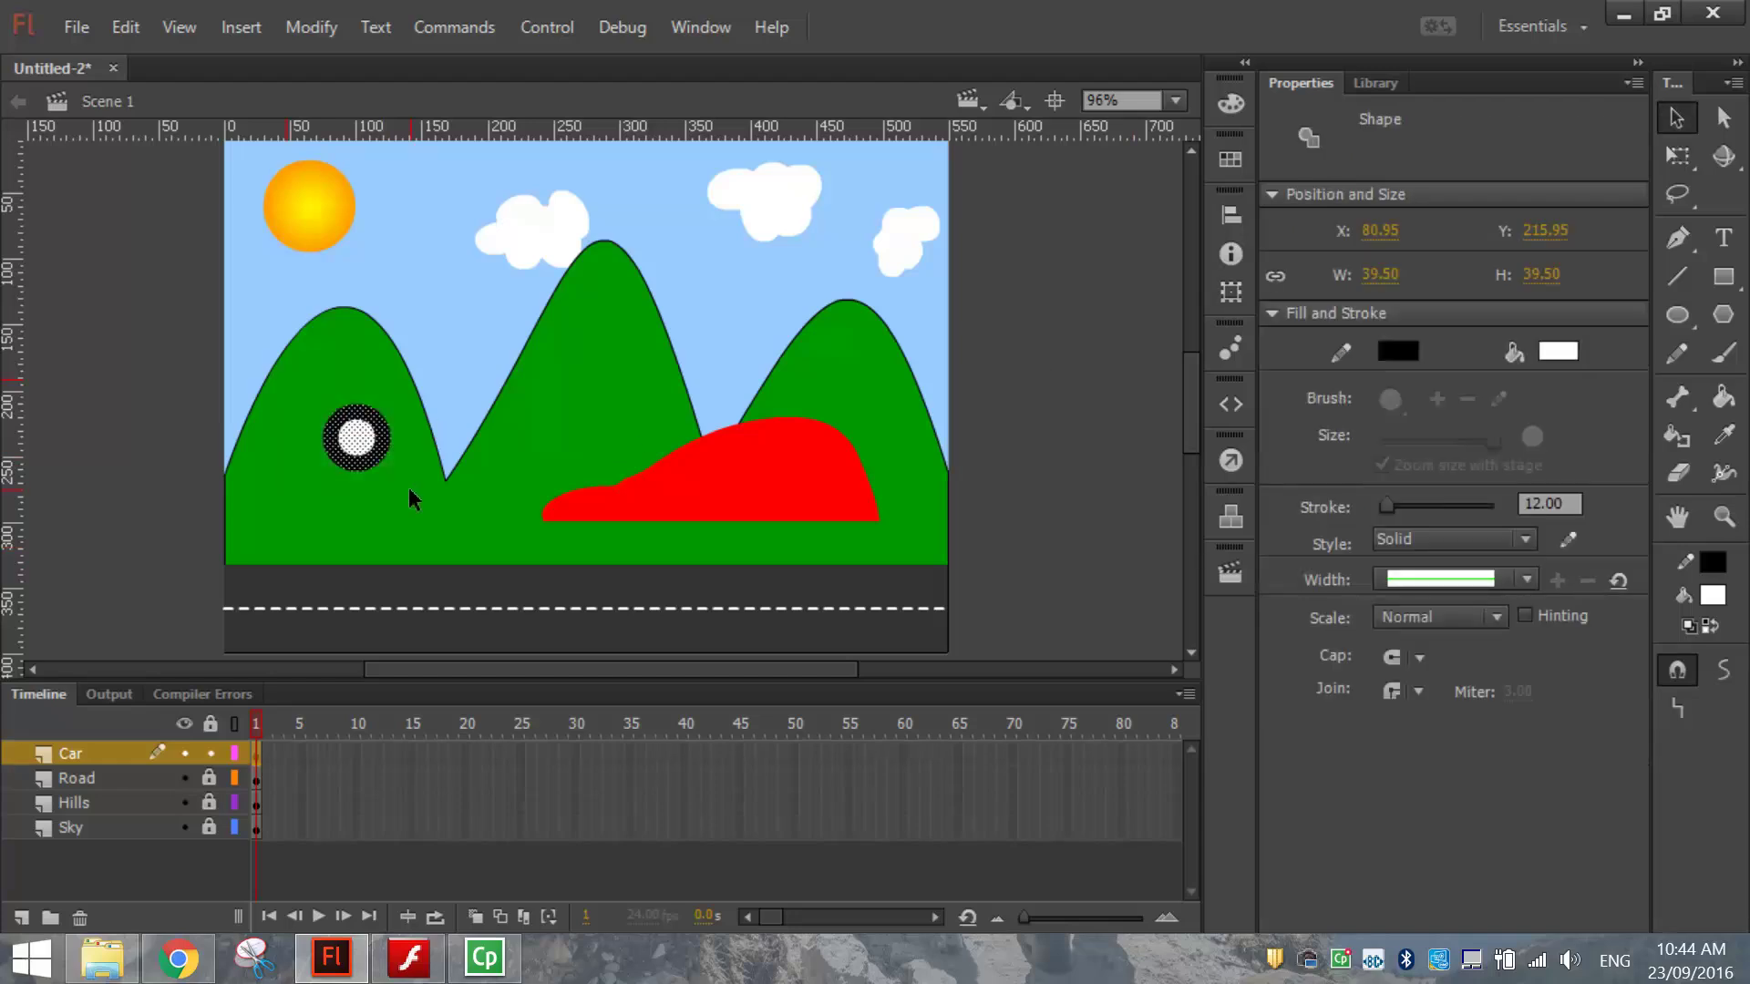
{"action": "key", "text": "ctrl+c"}
{"action": "key", "text": "ctrl+v"}
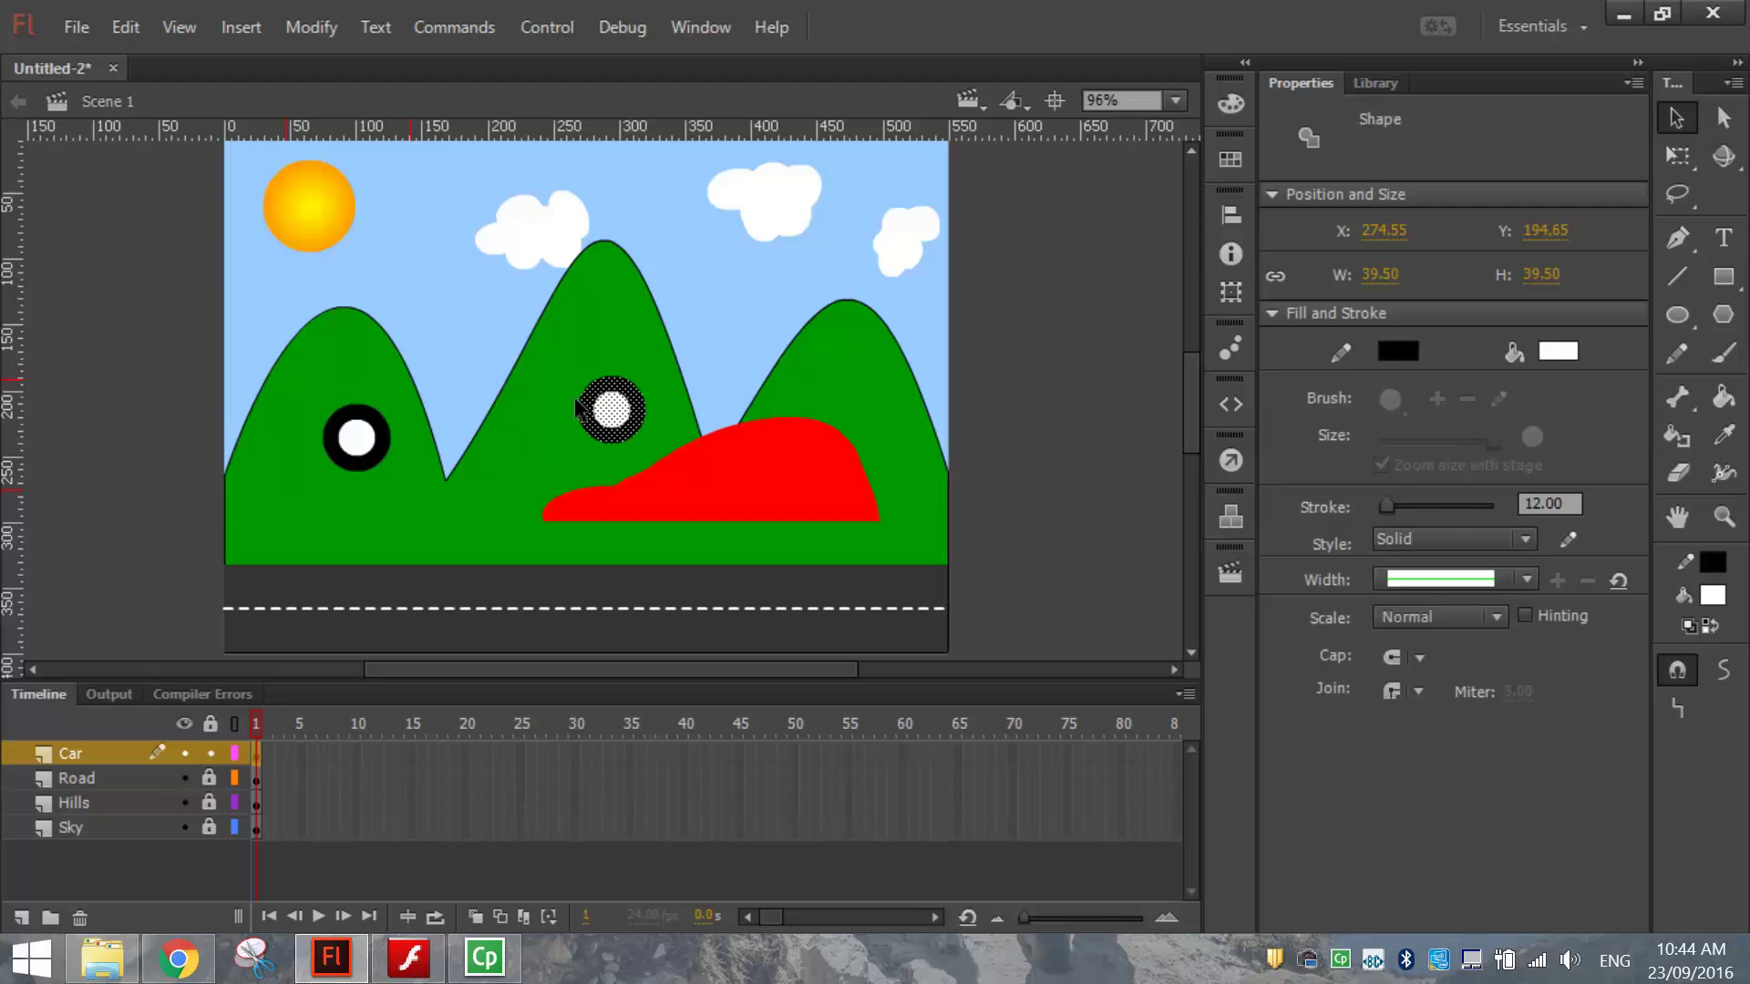
{"action": "left_click", "coordinate": [583, 390]}
{"action": "left_click_drag", "start_coordinate": [566, 364], "coordinate": [666, 474]}
{"action": "left_click_drag", "start_coordinate": [619, 407], "coordinate": [502, 461]}
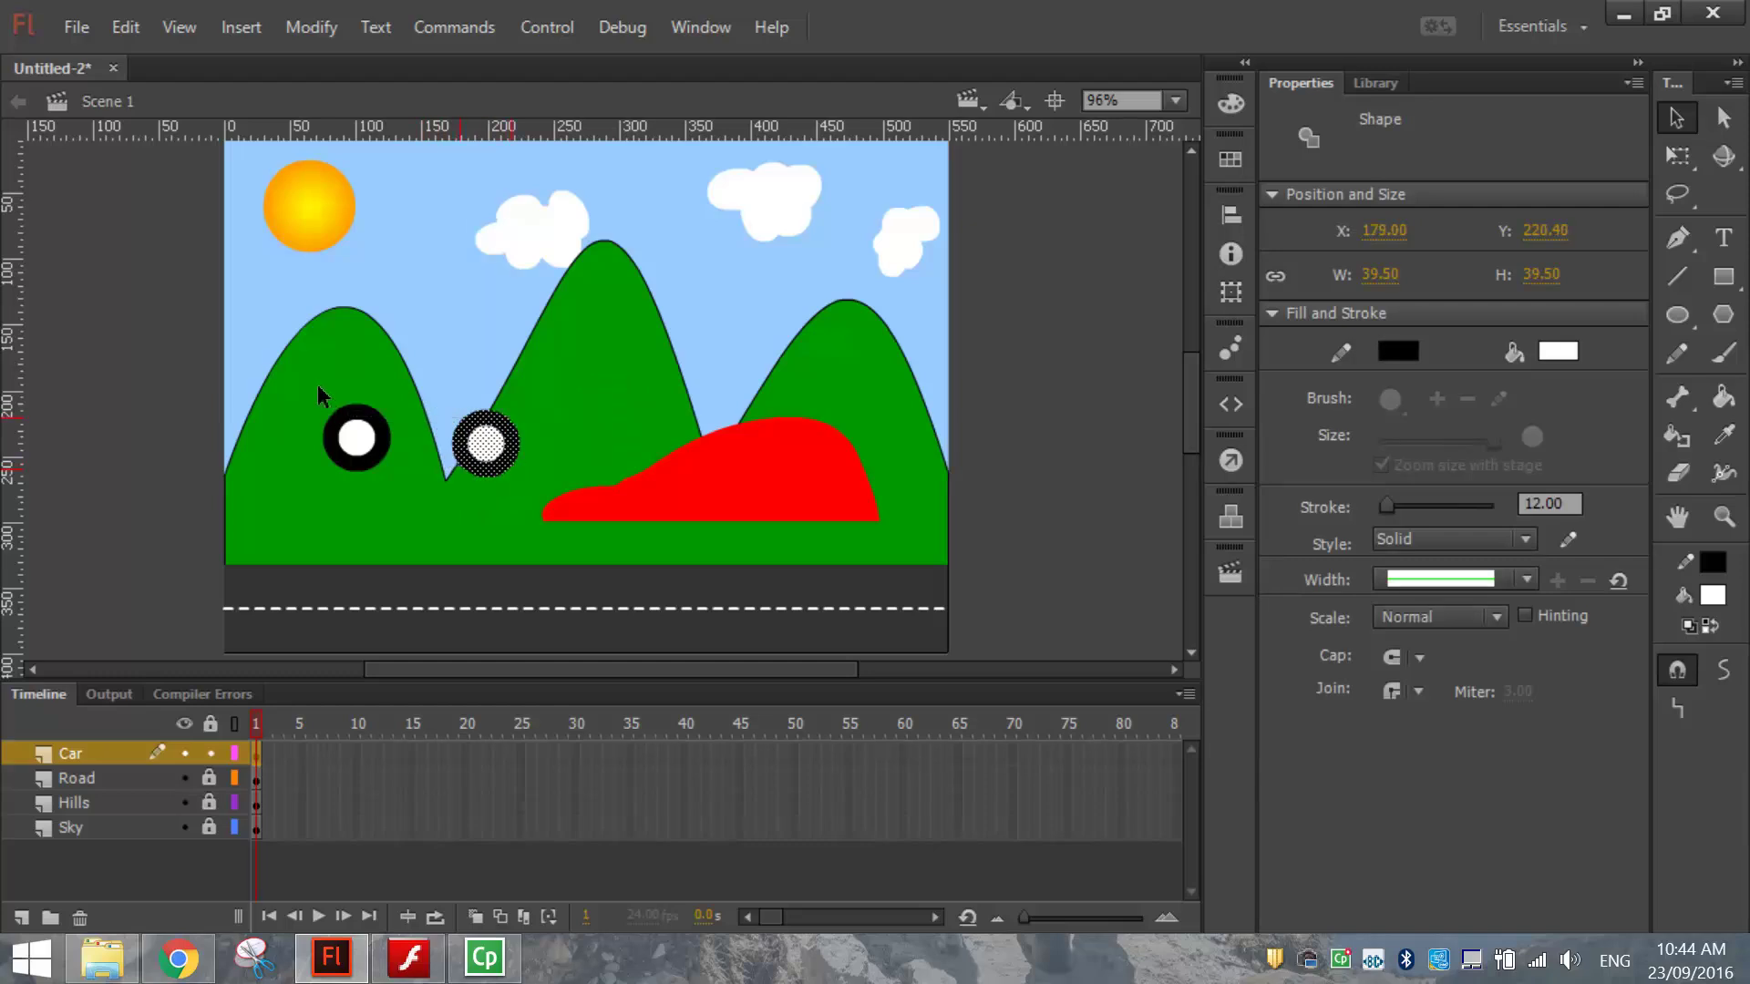
- Move both circles under the red car body and shift the right wheel toward the rear
{"action": "left_click_drag", "start_coordinate": [296, 377], "coordinate": [775, 570]}
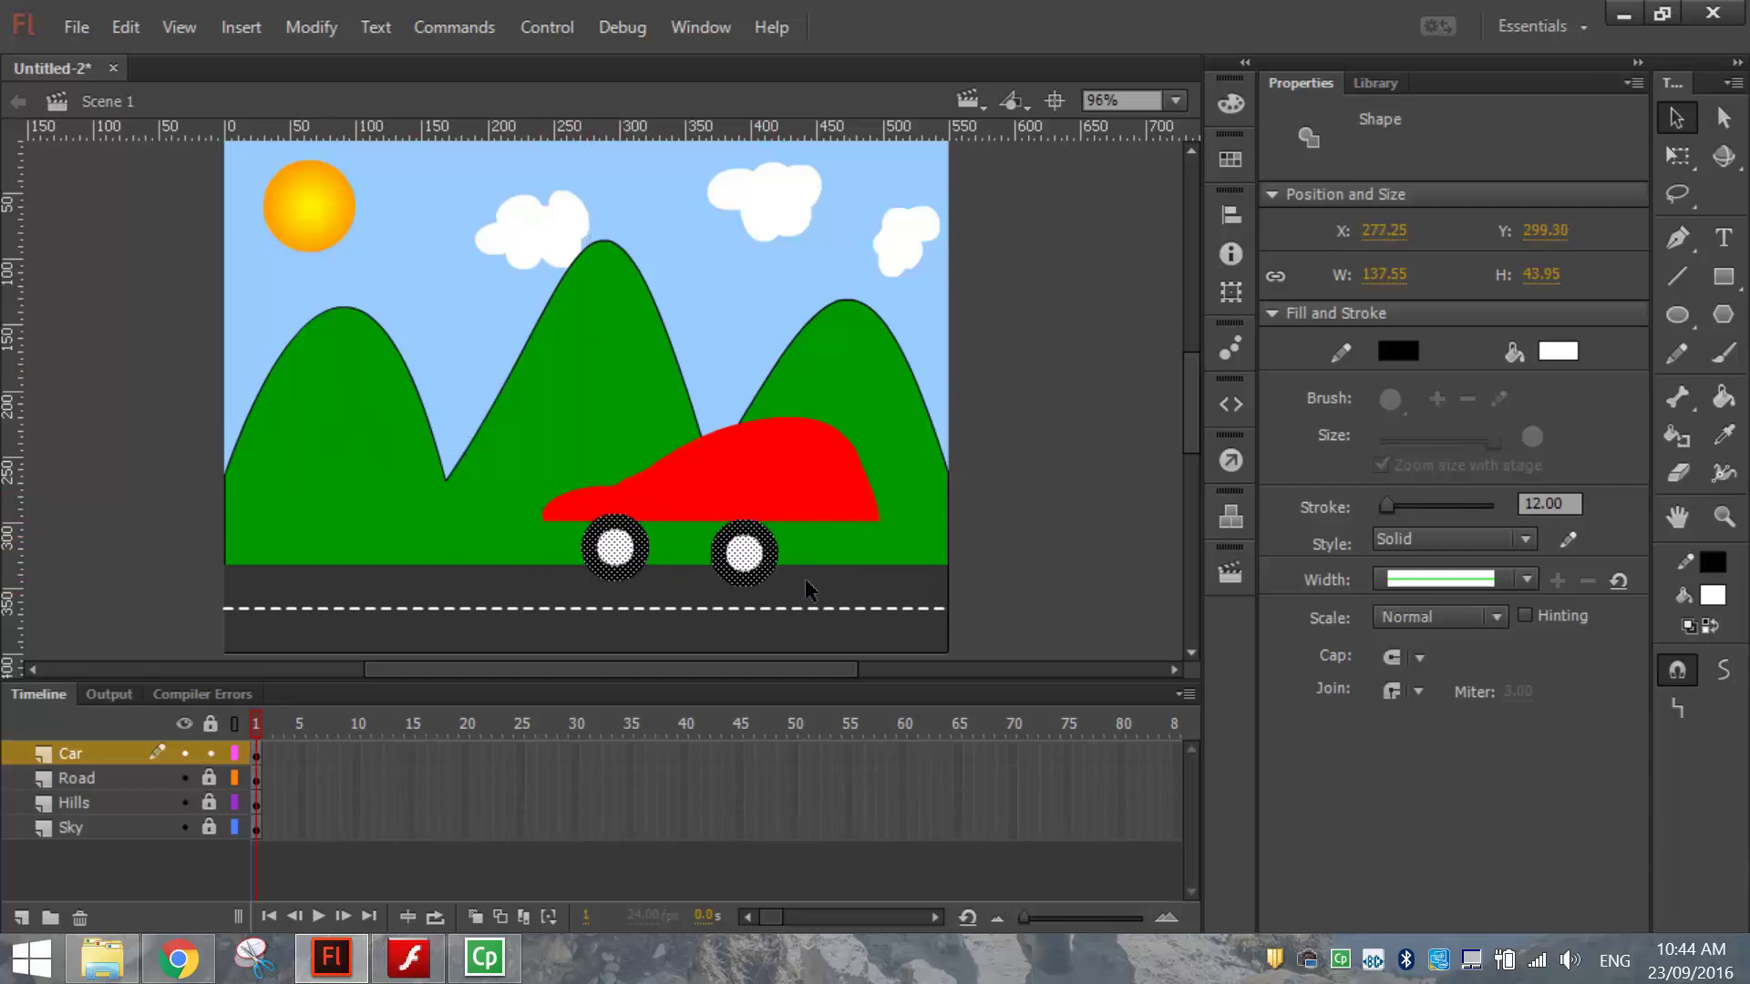
{"action": "left_click", "coordinate": [791, 598]}
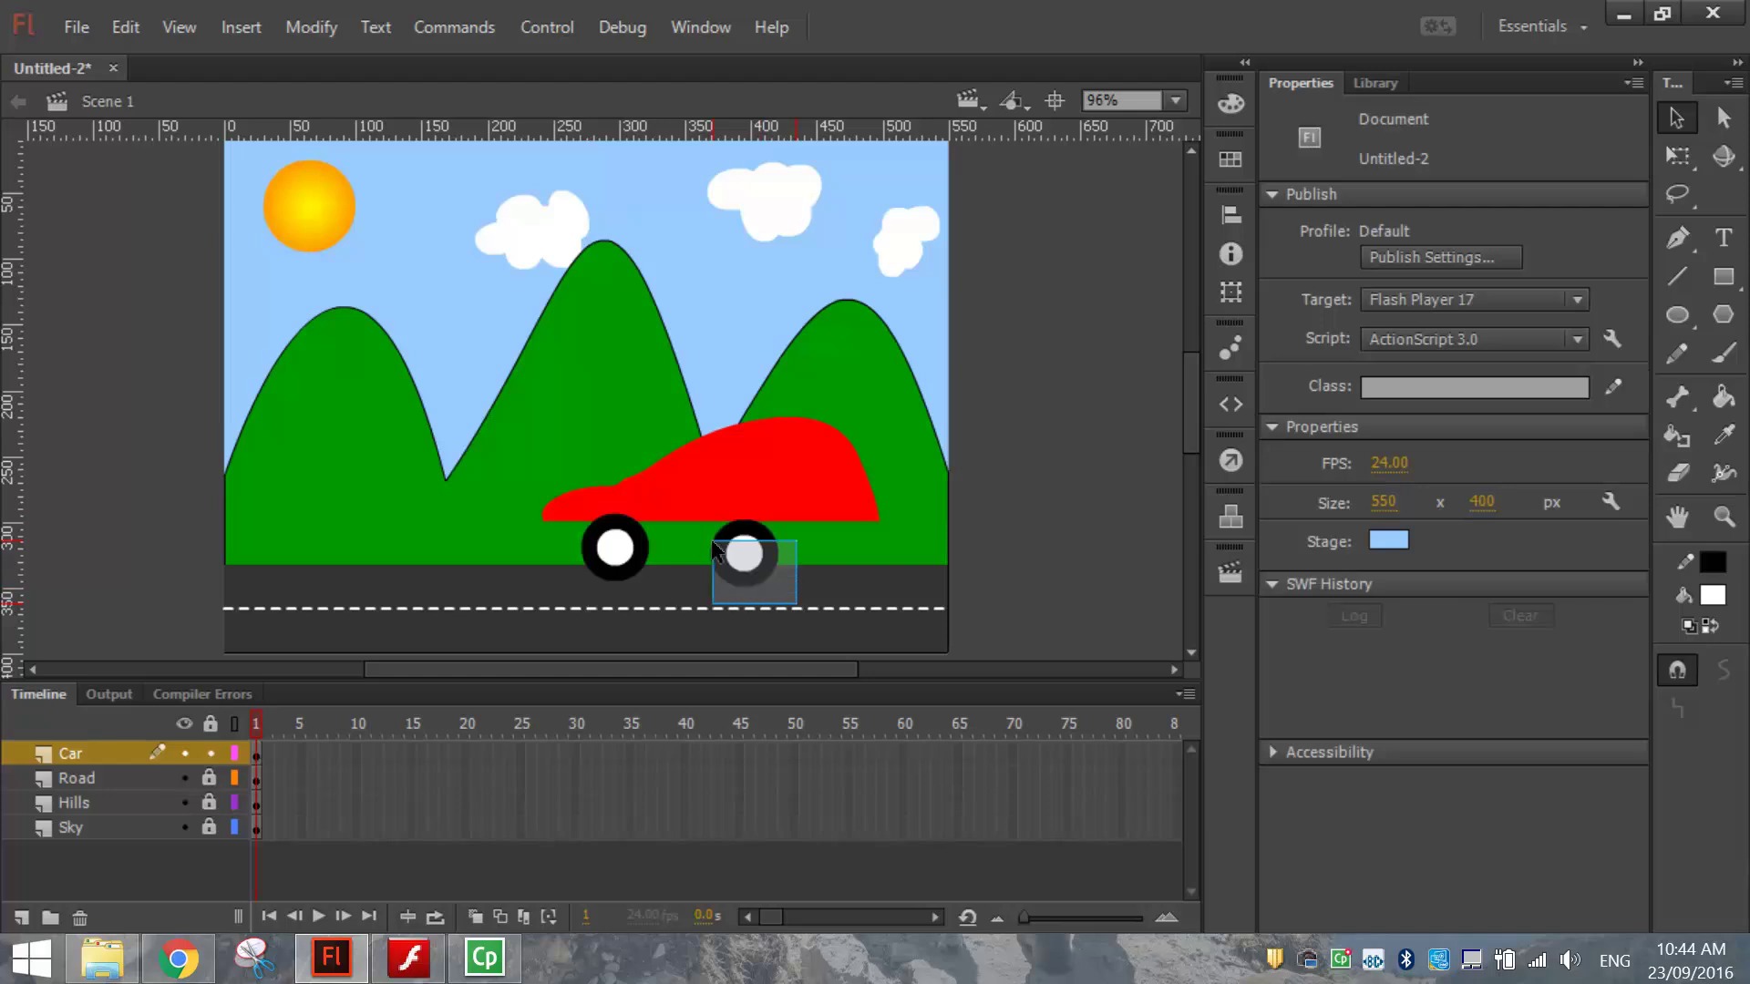
{"action": "double_click", "coordinate": [750, 557]}
{"action": "left_click", "coordinate": [781, 534]}
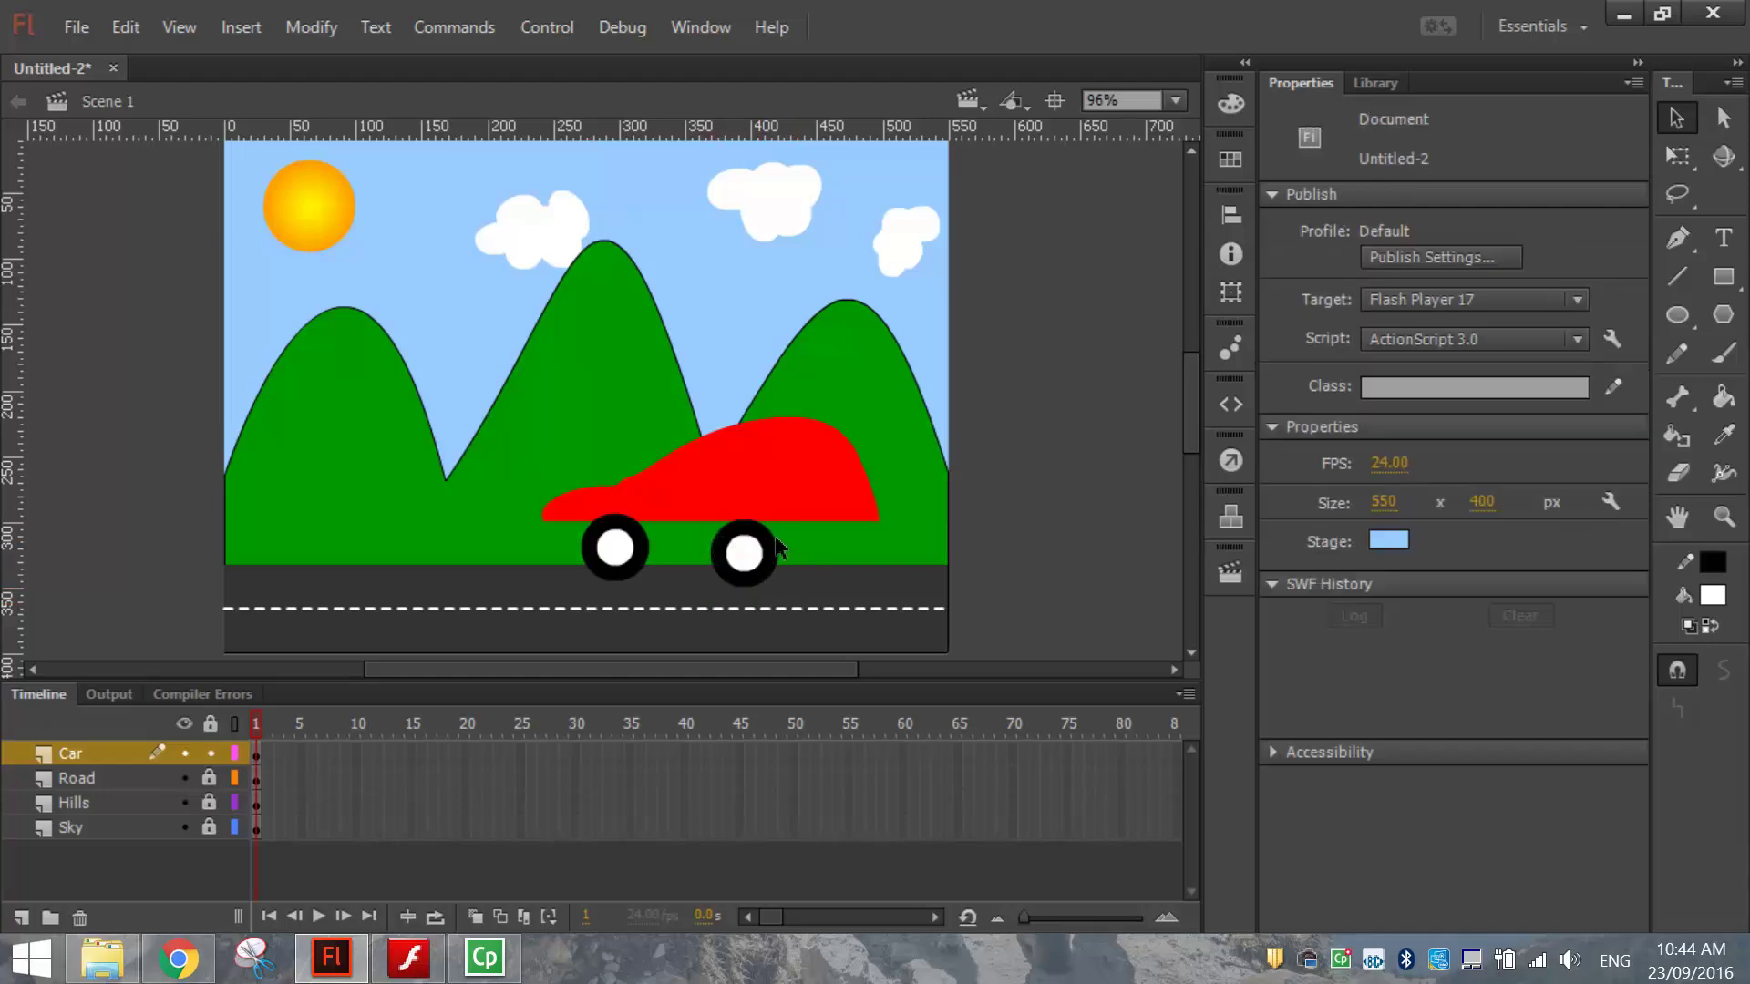
{"action": "left_click", "coordinate": [774, 551]}
{"action": "double_click", "coordinate": [743, 550]}
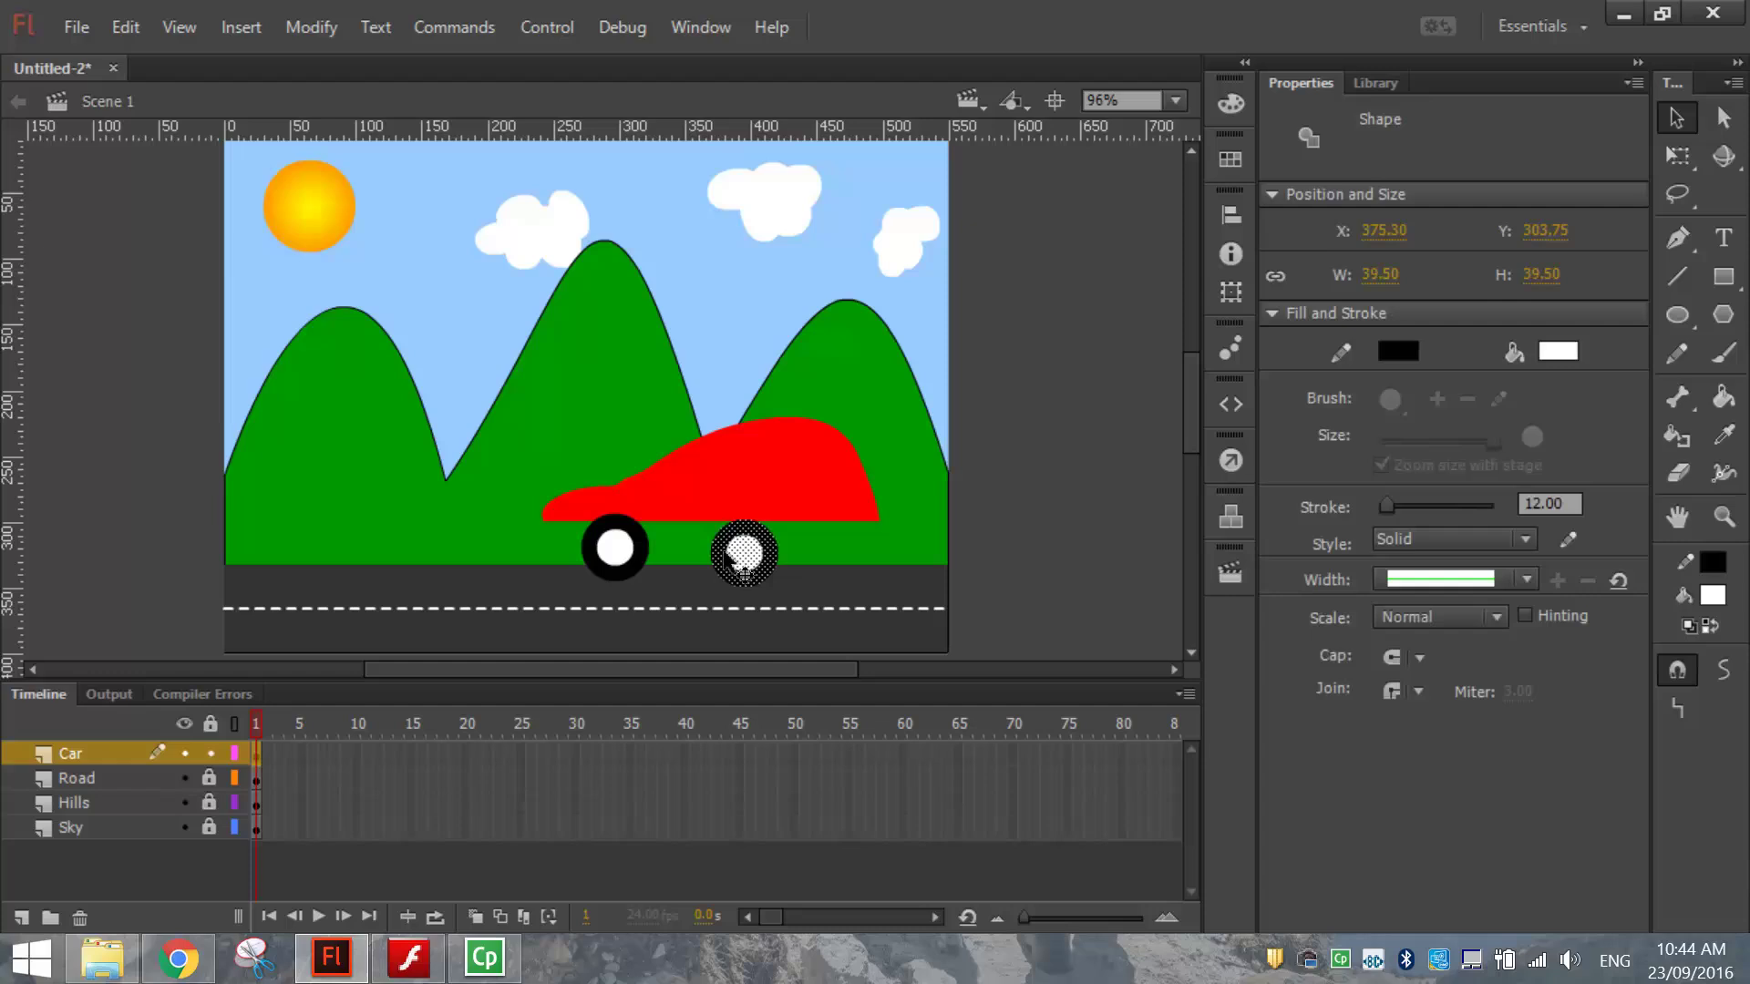
{"action": "mouse_move", "coordinate": [742, 549]}
{"action": "left_mouse_down"}
{"action": "mouse_move", "coordinate": [787, 555]}
{"action": "mouse_move", "coordinate": [802, 503]}
{"action": "mouse_move", "coordinate": [797, 545]}
{"action": "left_mouse_up"}
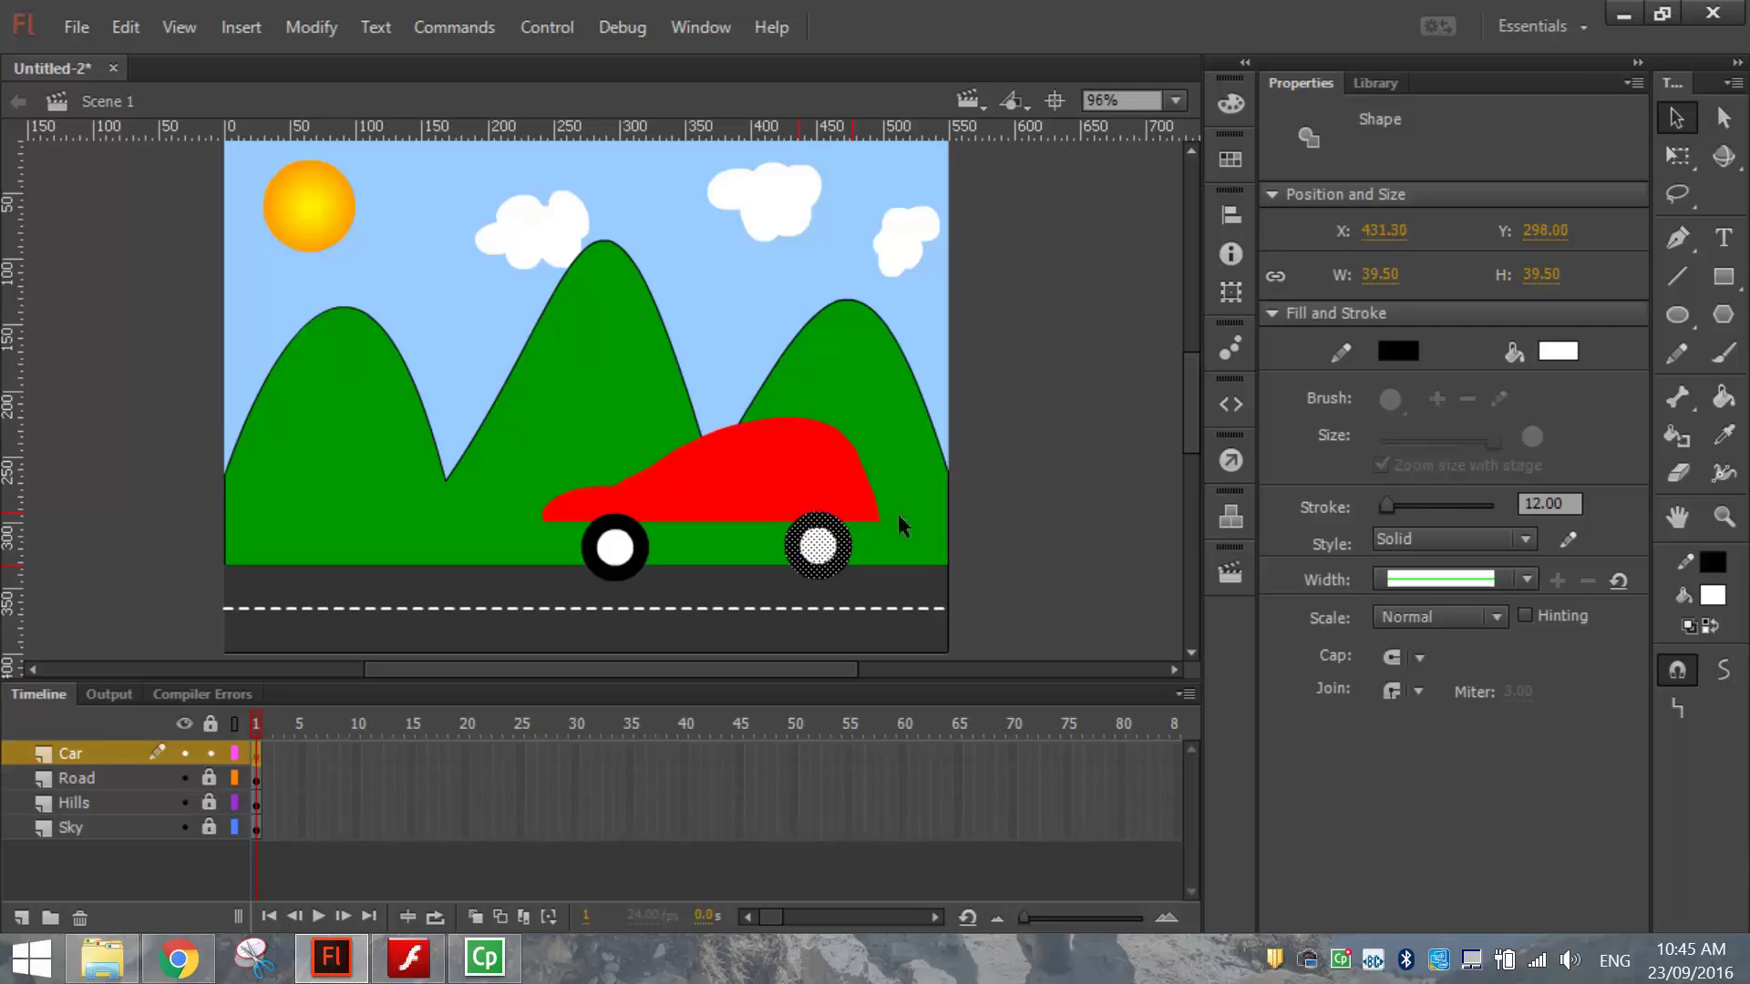
{"action": "left_click", "coordinate": [1017, 538]}
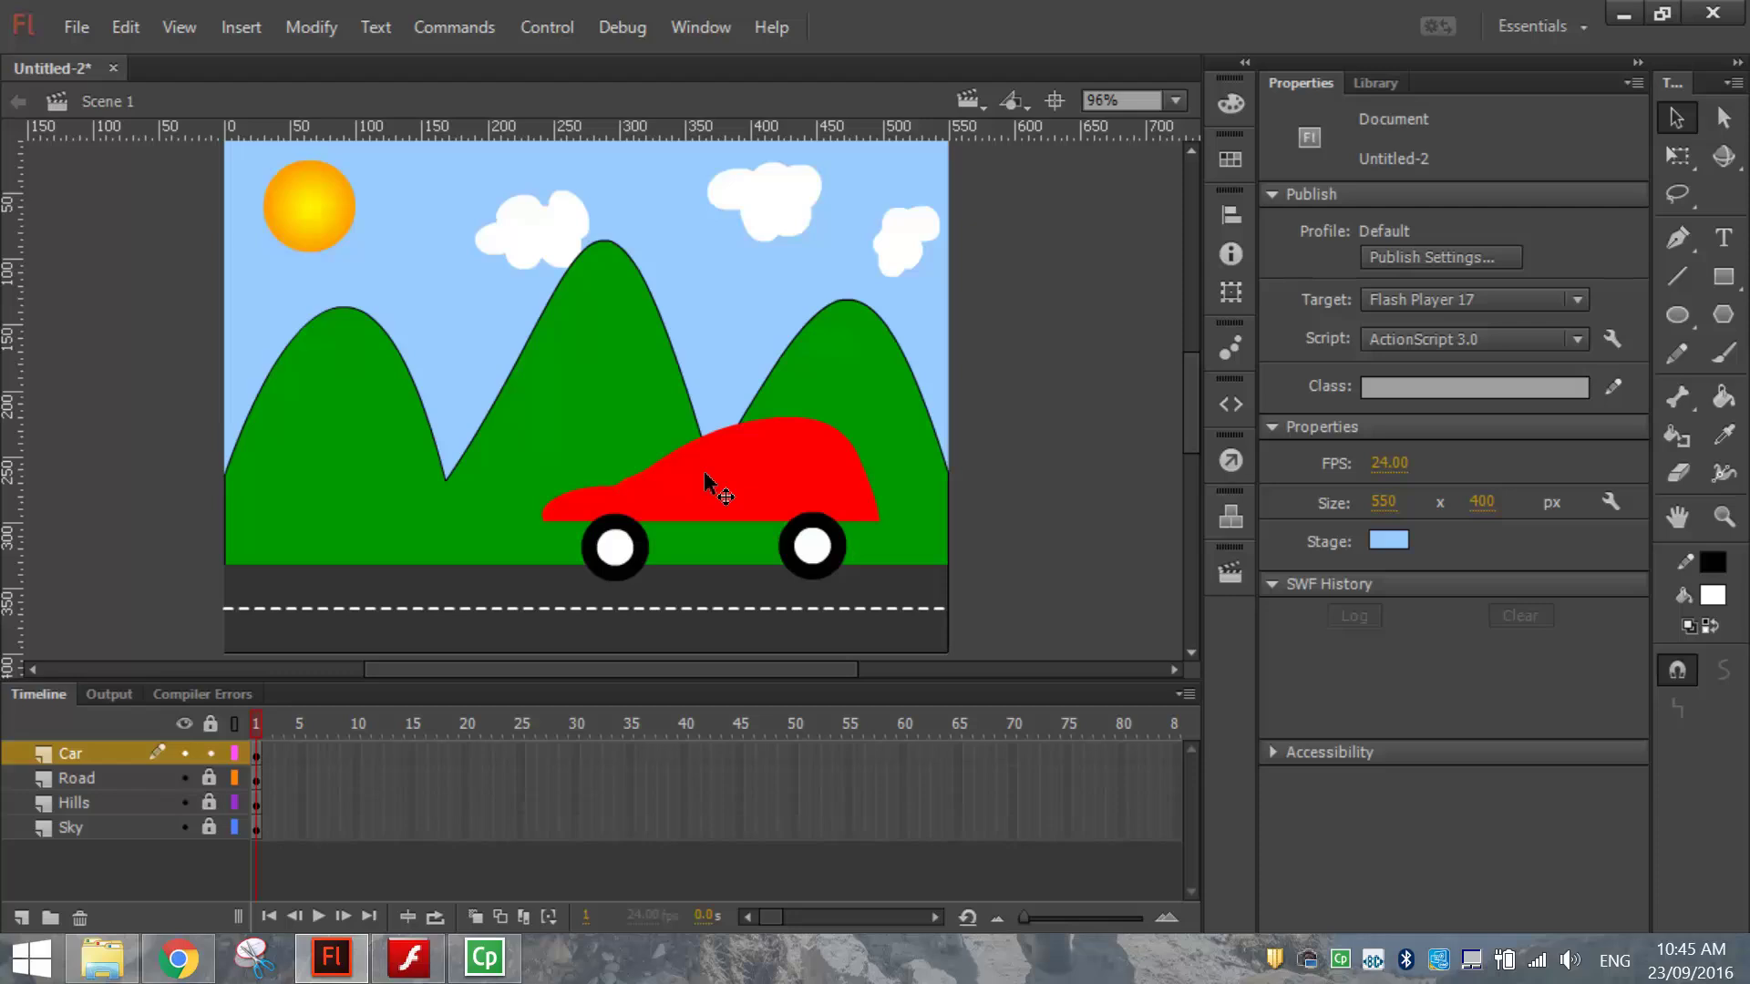
- Start a window outline with the Pen tool, then undo it
{"action": "left_click", "coordinate": [1677, 396]}
{"action": "left_click", "coordinate": [1679, 239]}
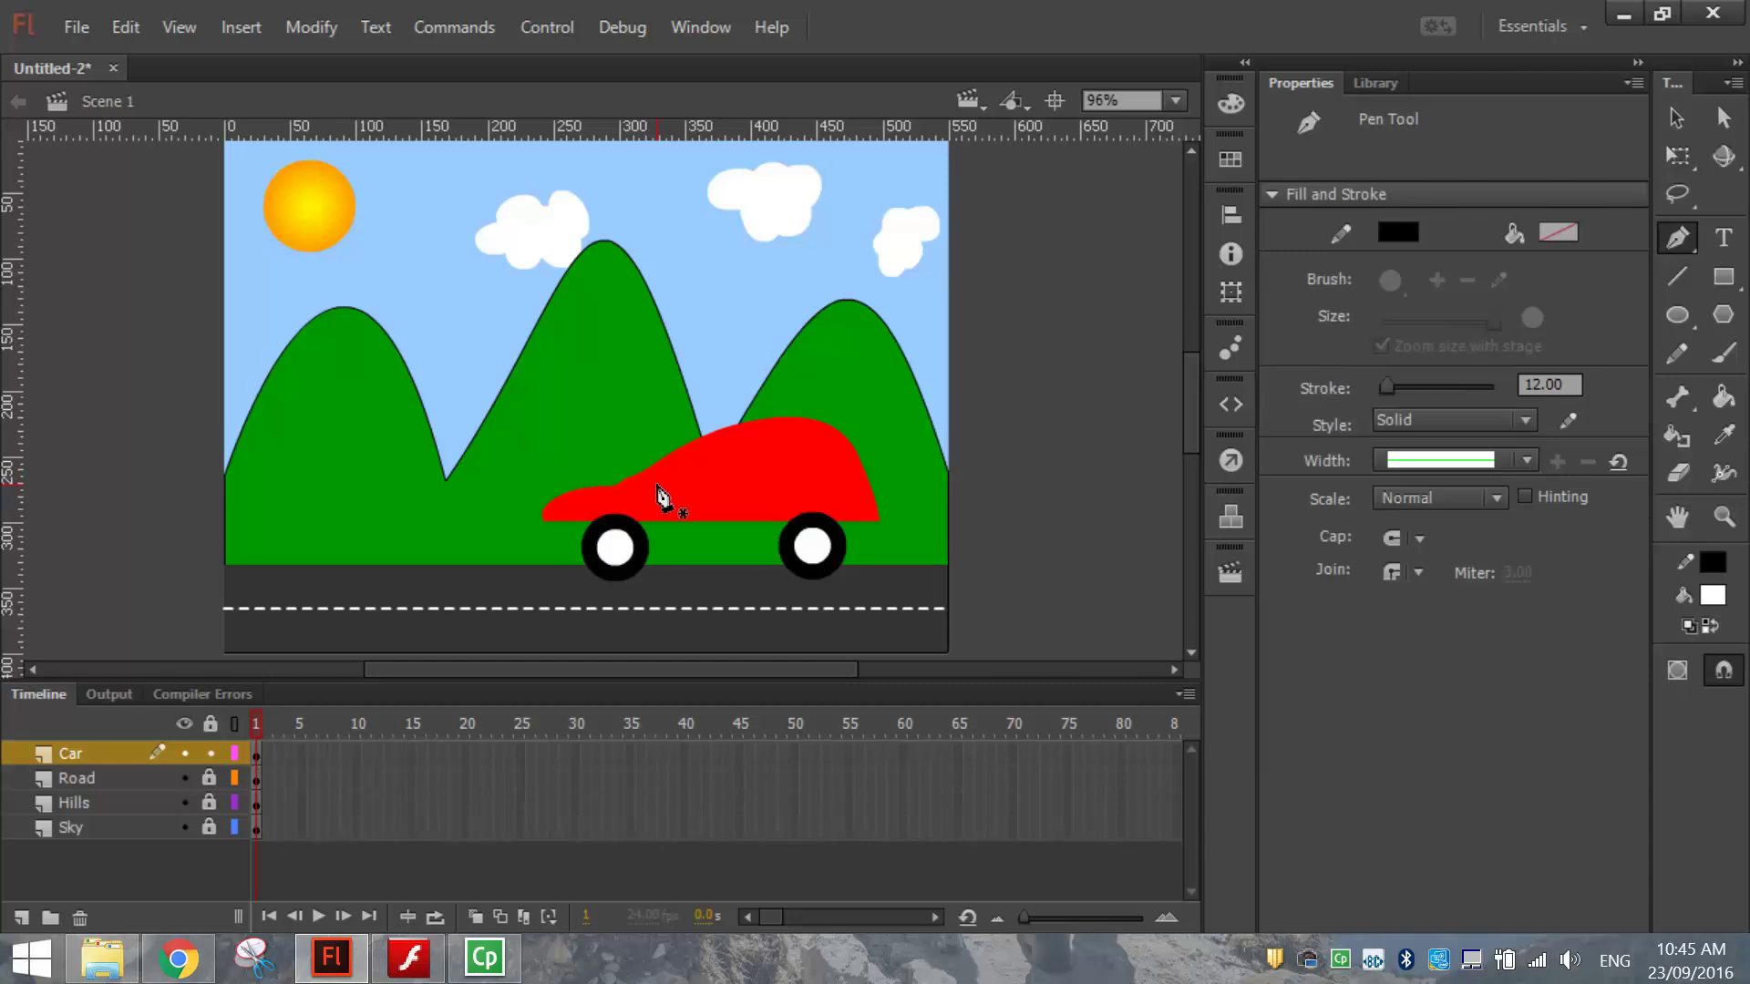
{"action": "left_click", "coordinate": [656, 484]}
{"action": "left_click_drag", "start_coordinate": [761, 436], "coordinate": [798, 440]}
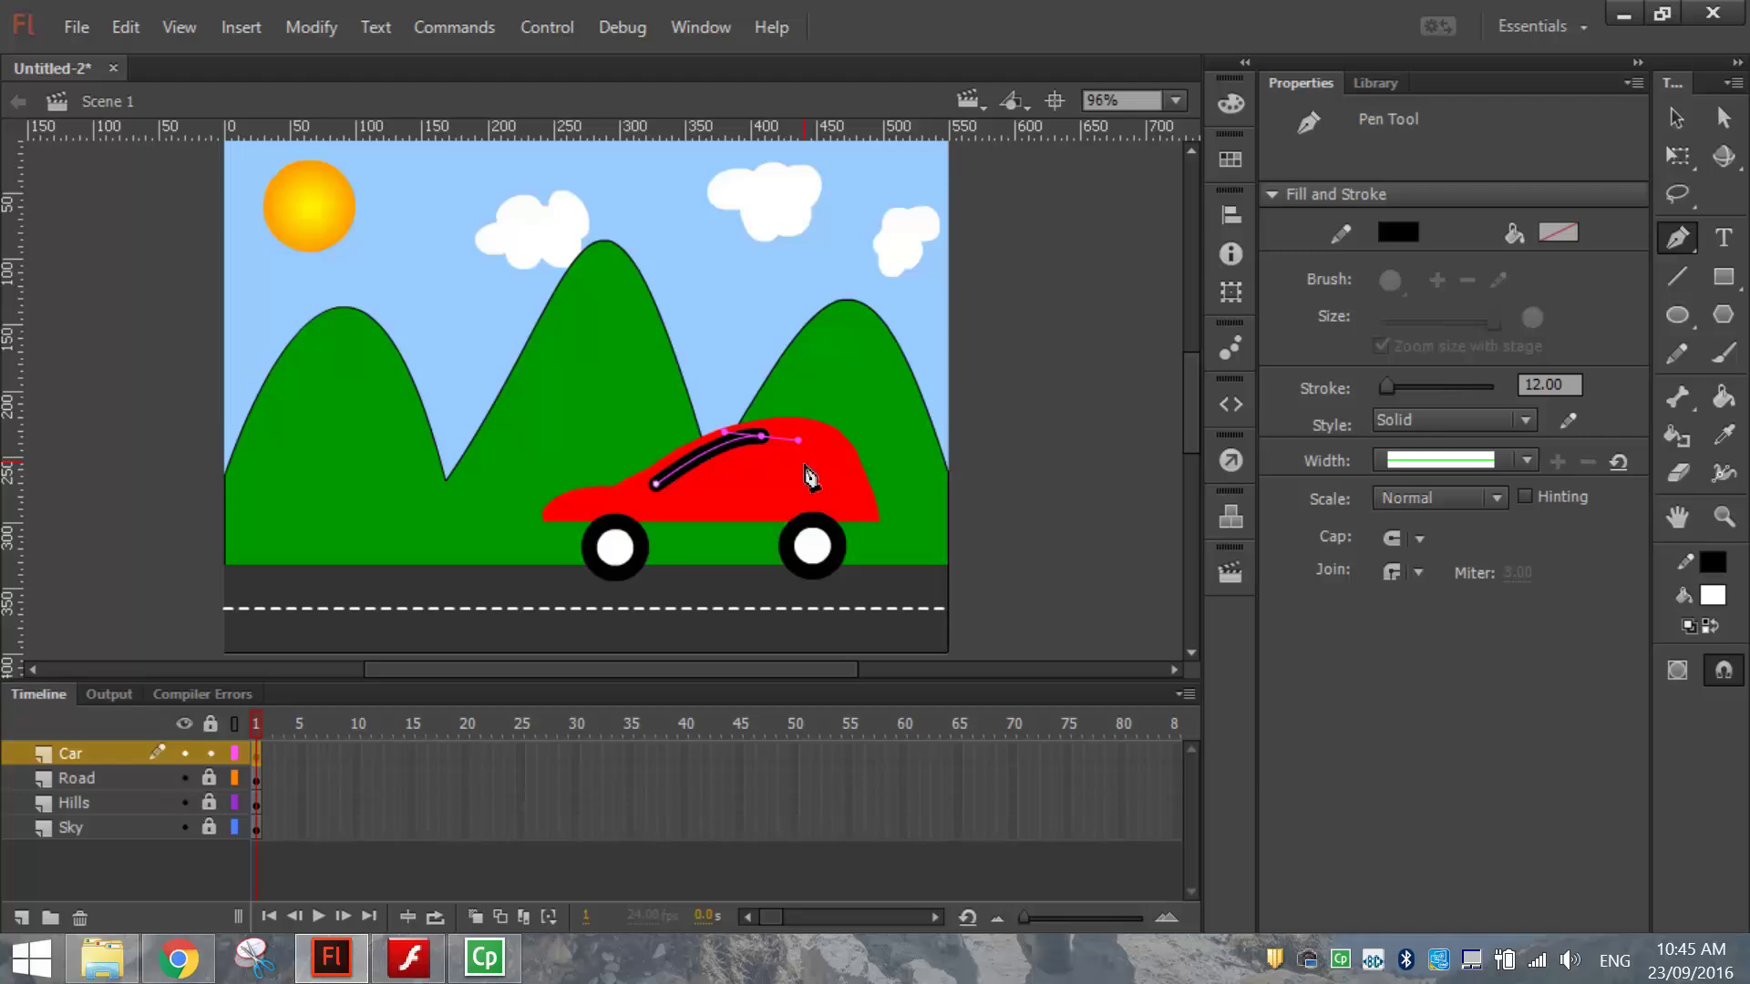
{"action": "key", "text": "ctrl+z"}
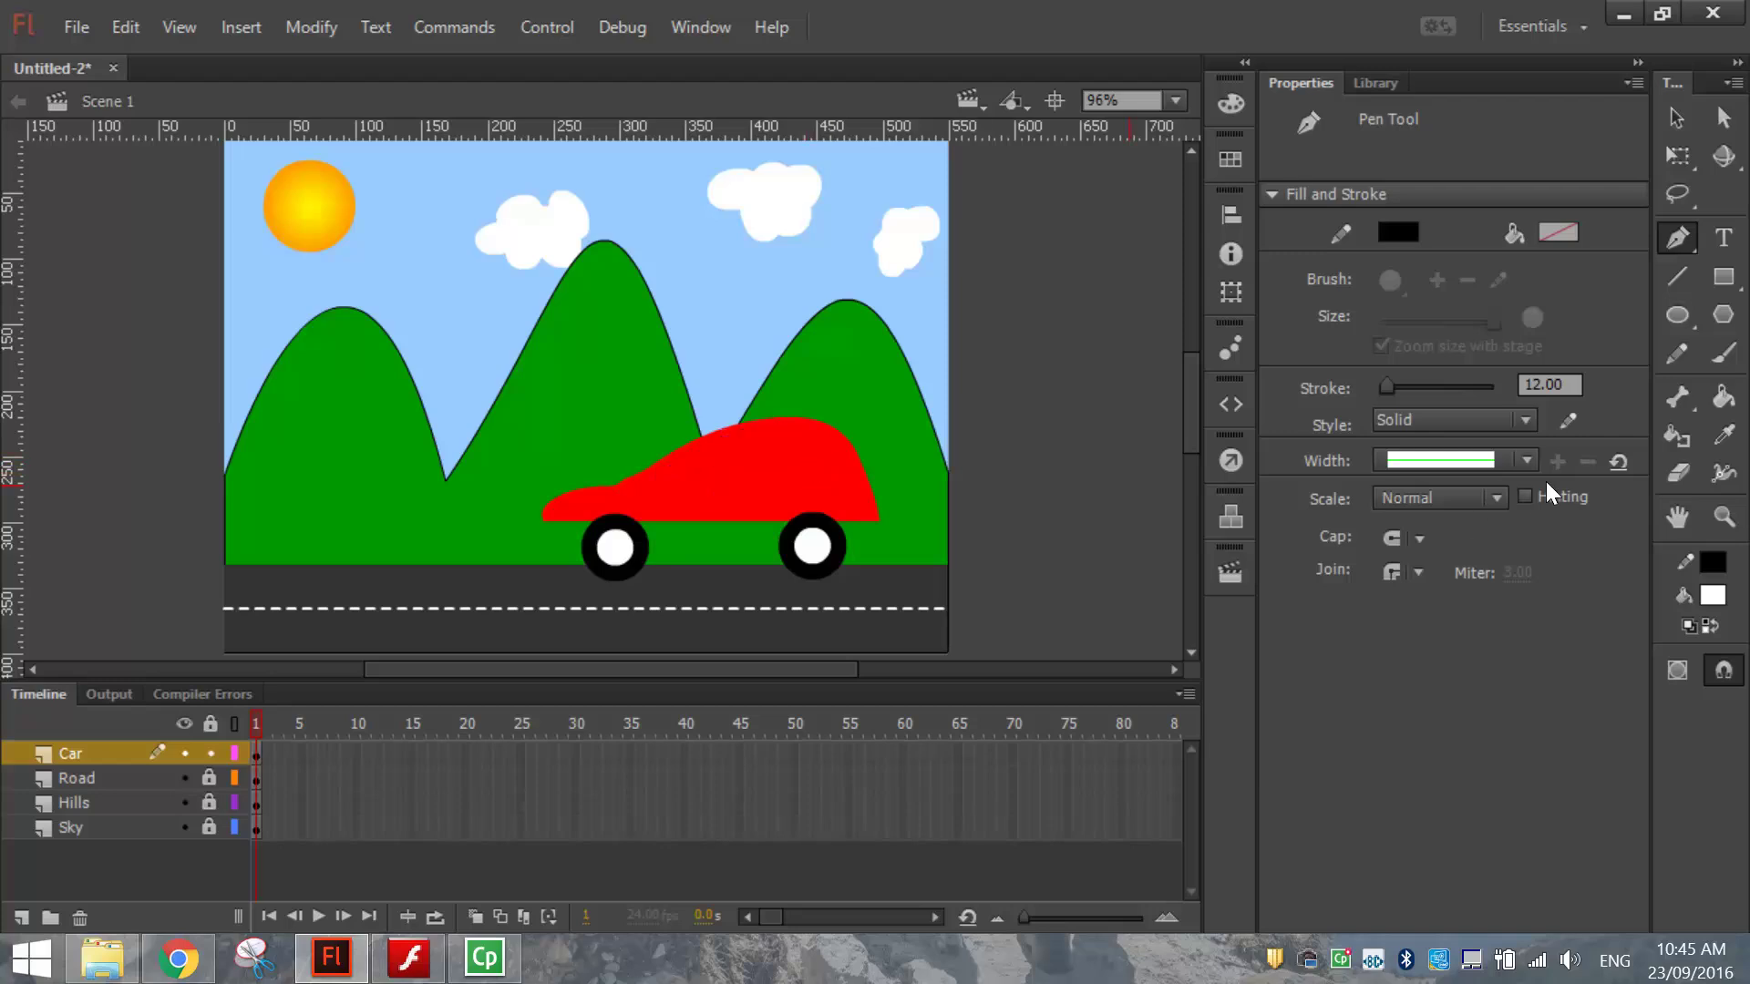
- With stroke thickness 1, draw a closed curved window outline on the car body
{"action": "left_click", "coordinate": [1557, 384]}
{"action": "double_click", "coordinate": [1557, 384]}
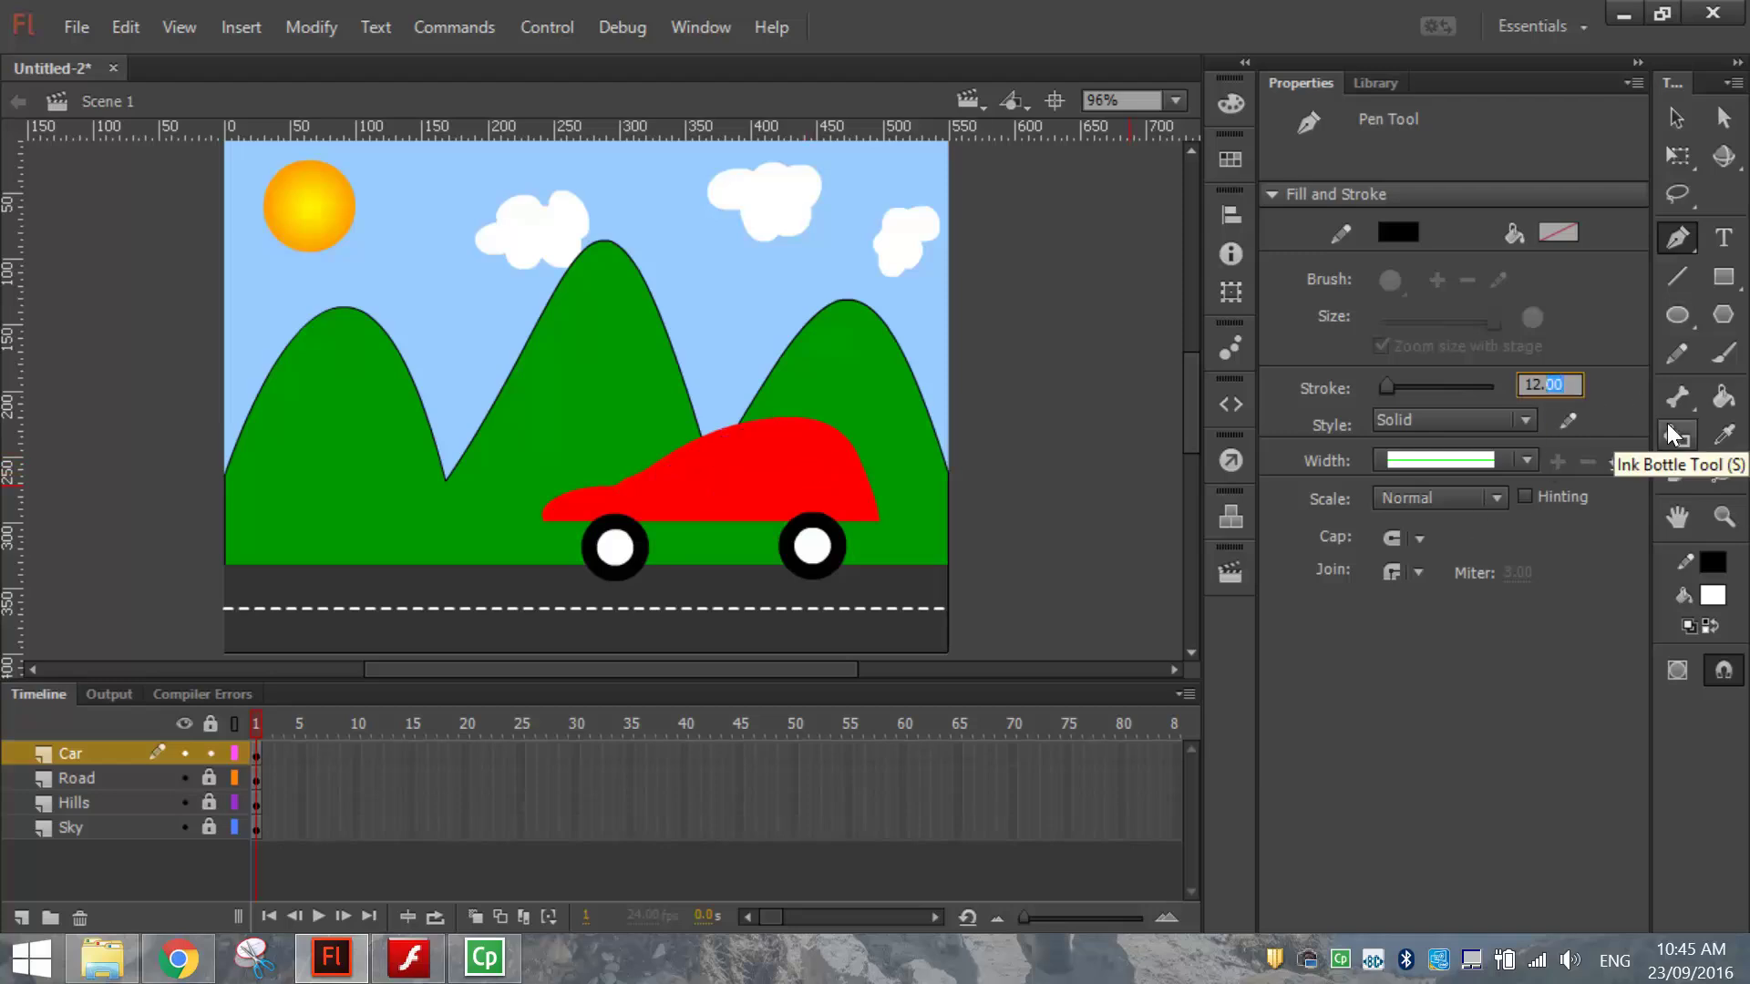
{"action": "key", "text": "Return"}
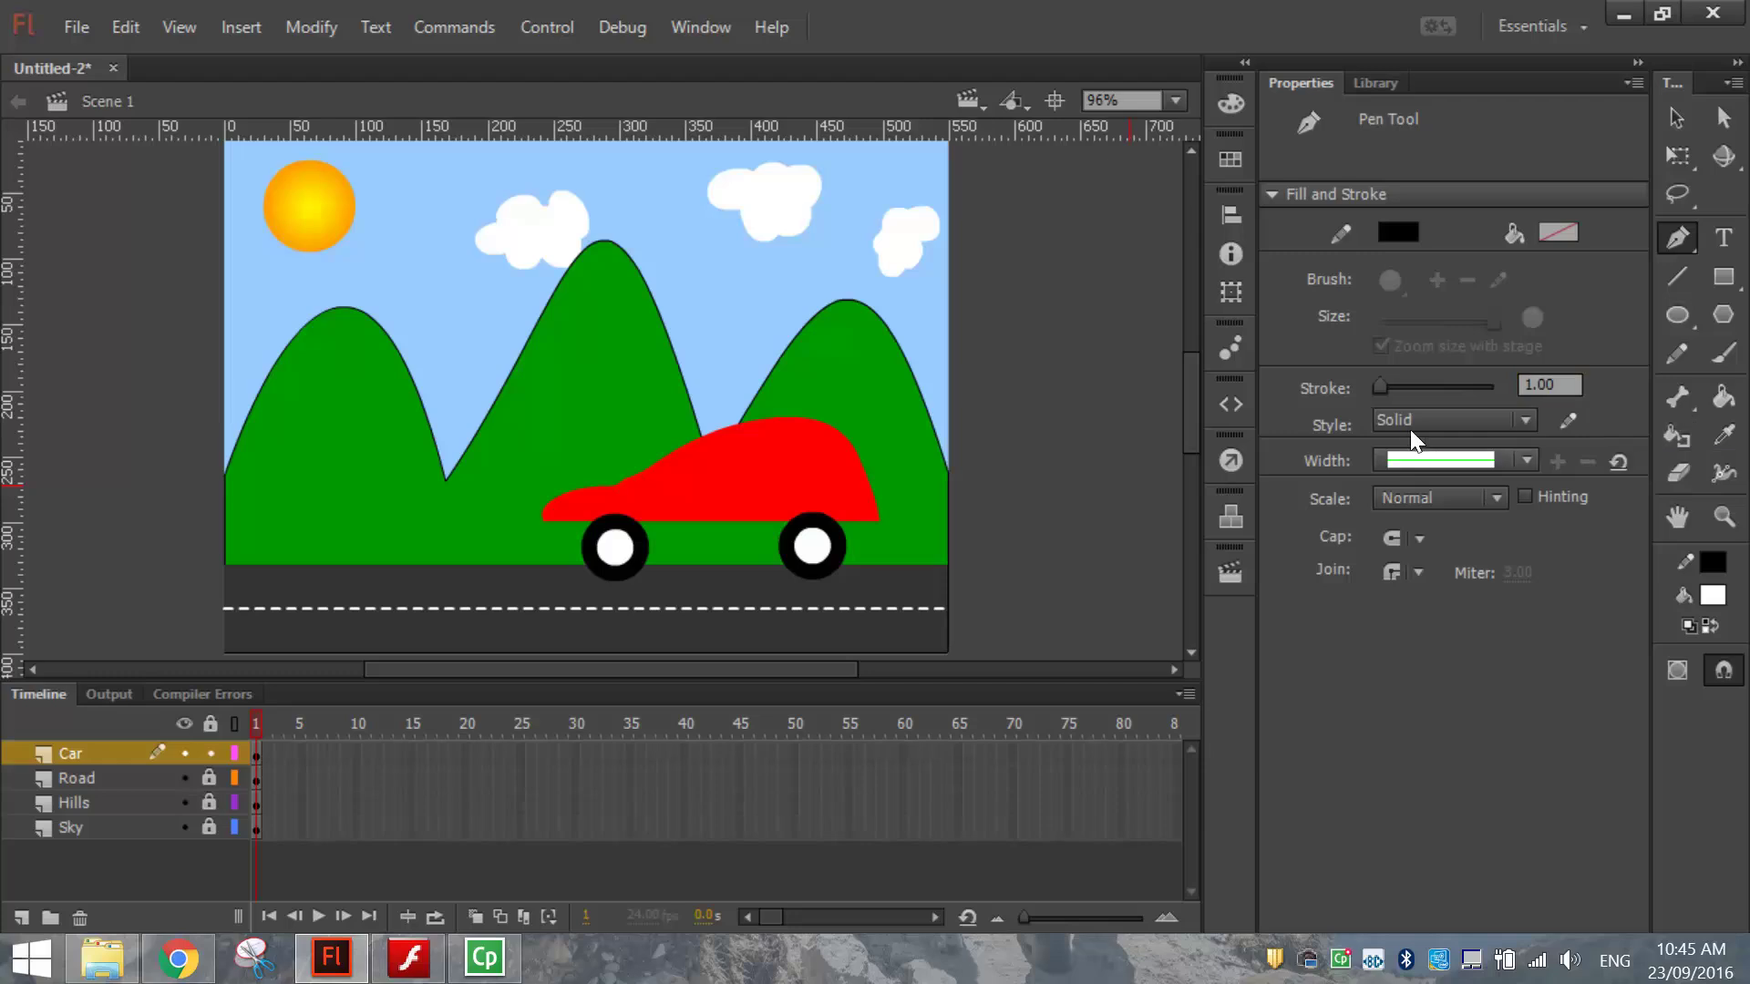
{"action": "left_click", "coordinate": [652, 478]}
{"action": "left_click_drag", "start_coordinate": [750, 441], "coordinate": [791, 452]}
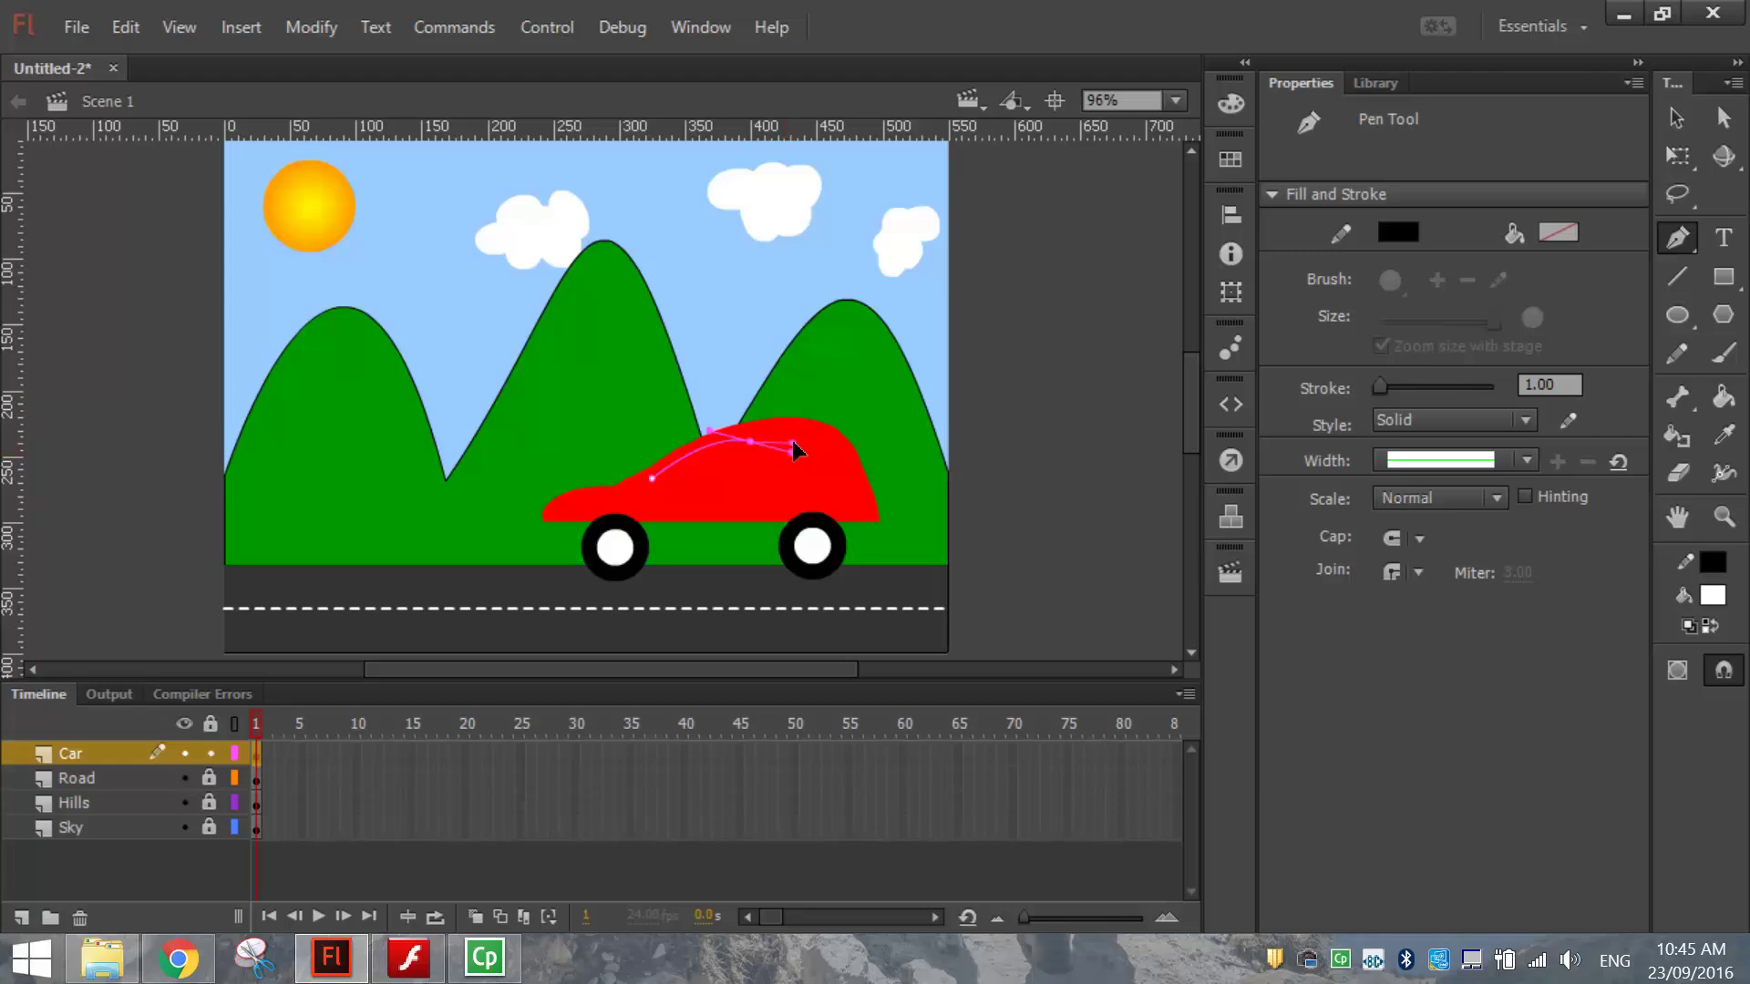
{"action": "left_click", "coordinate": [794, 442]}
{"action": "left_click", "coordinate": [791, 481]}
{"action": "left_click", "coordinate": [652, 479]}
- Delete the red fill inside the window outline
{"action": "left_click", "coordinate": [1674, 117]}
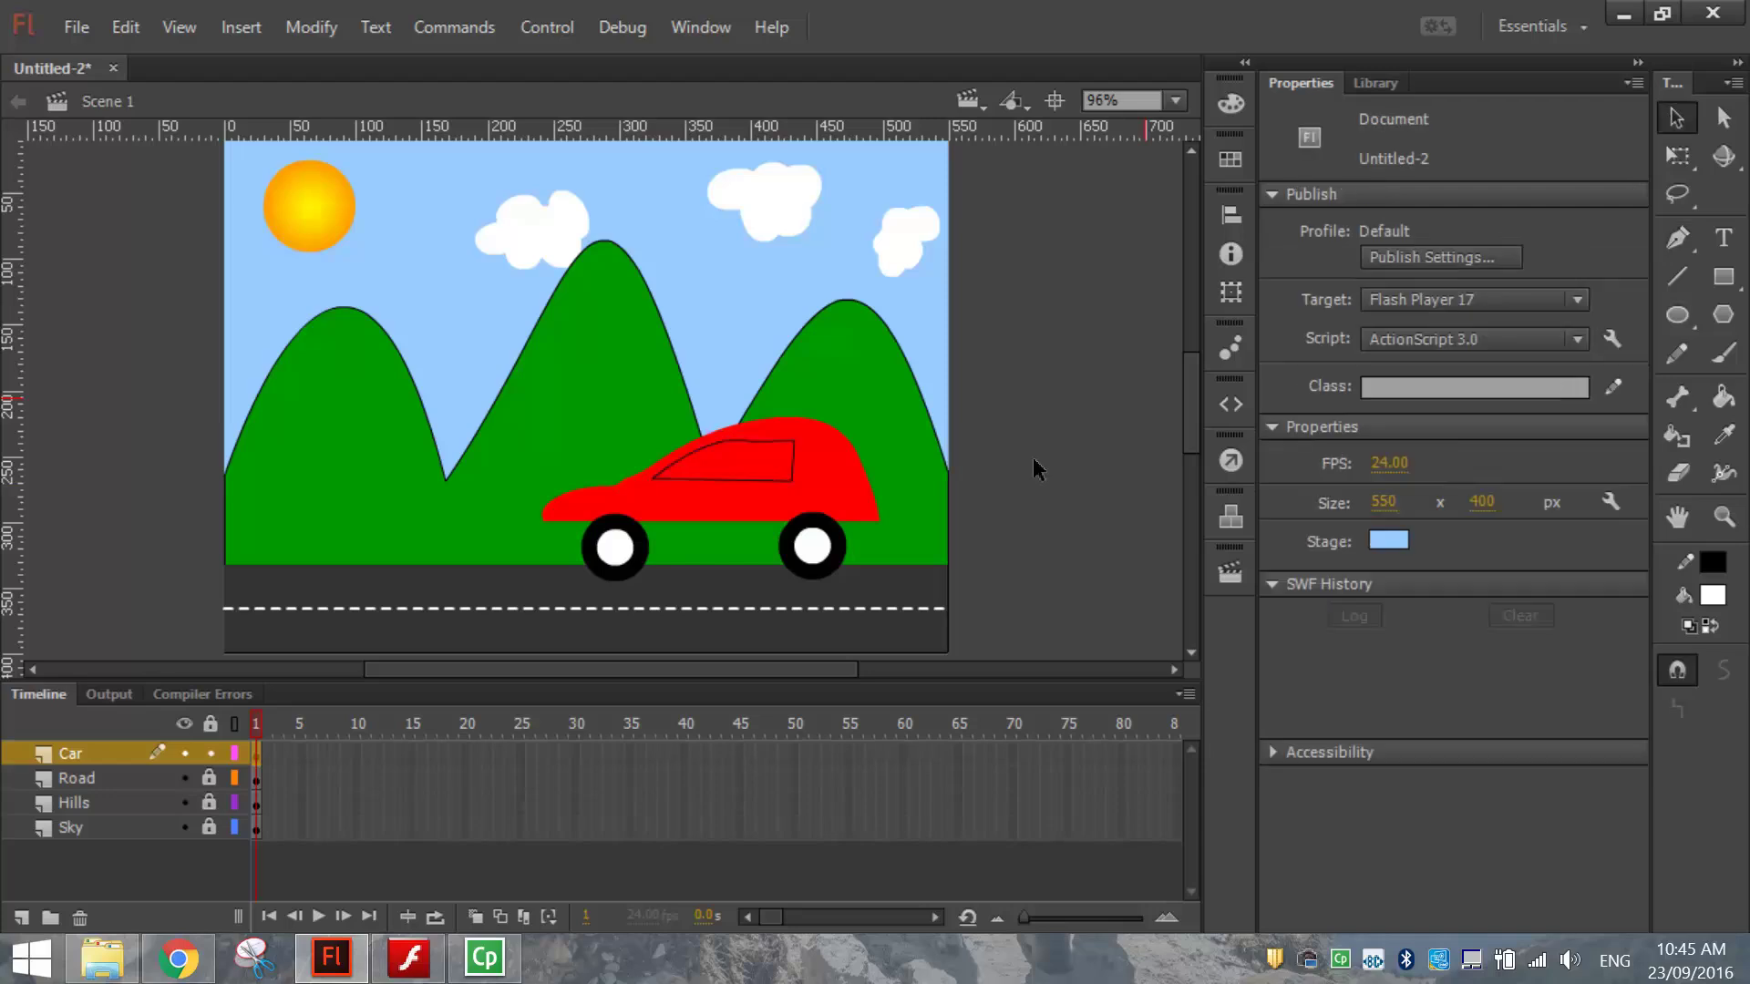
{"action": "left_click", "coordinate": [761, 469]}
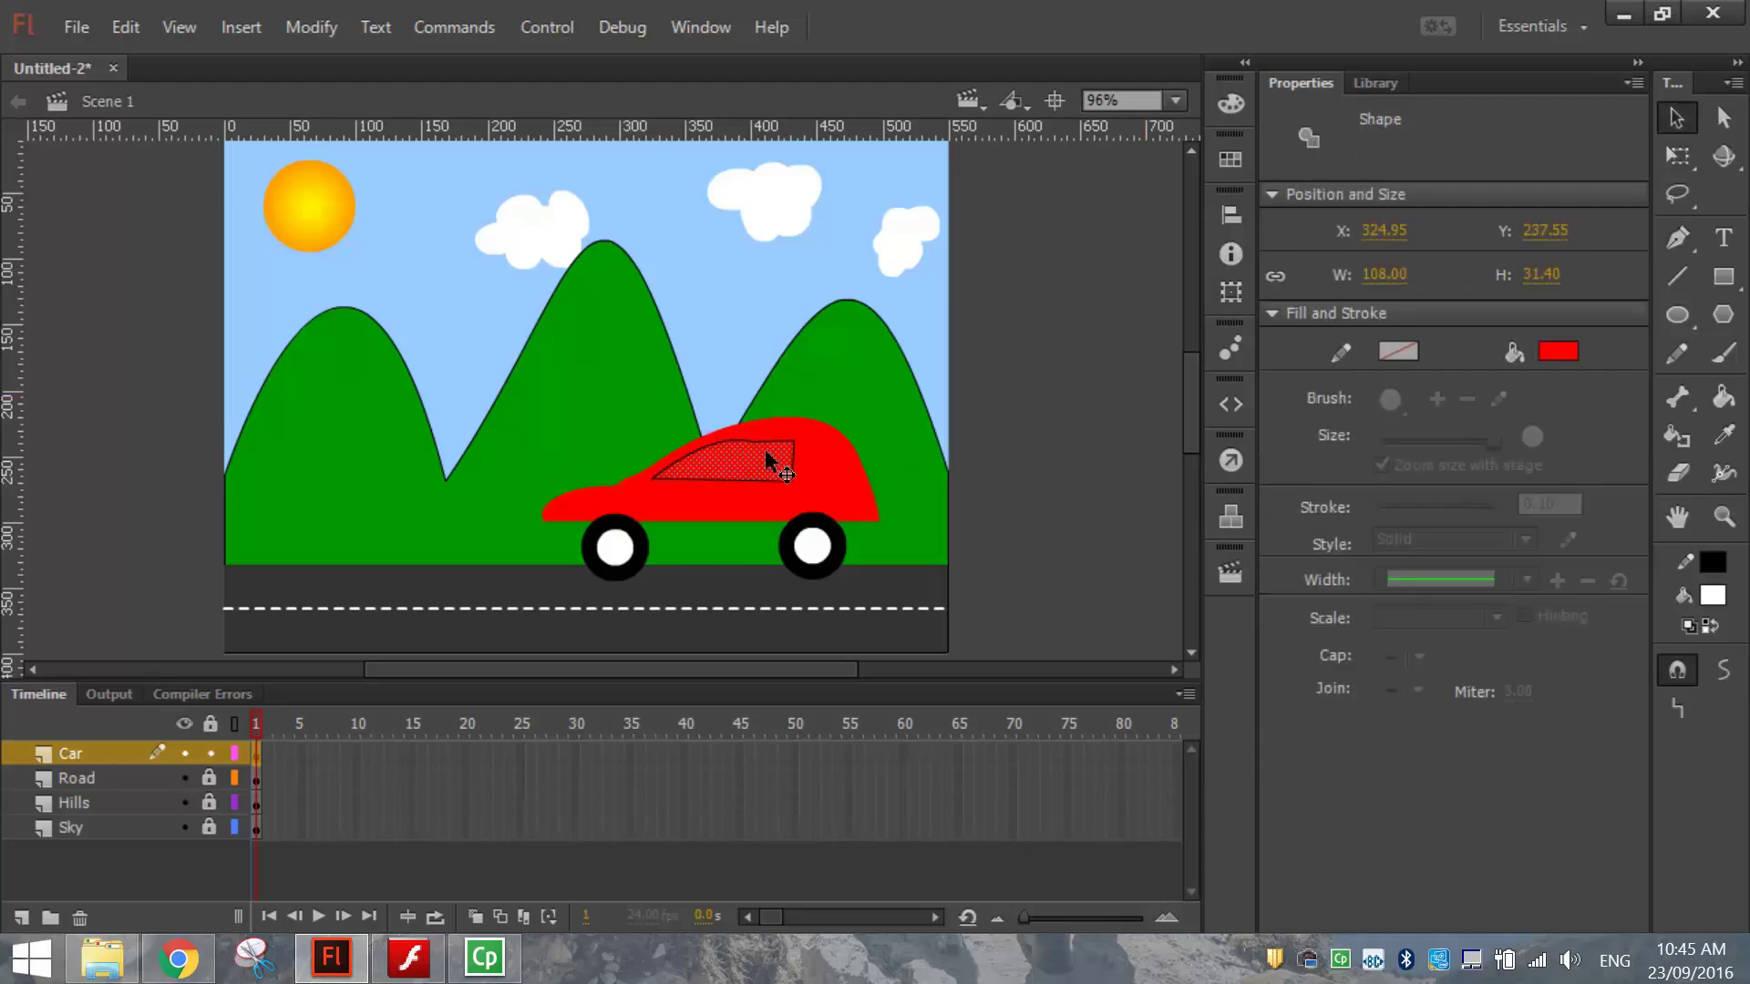
{"action": "key", "text": "Delete"}
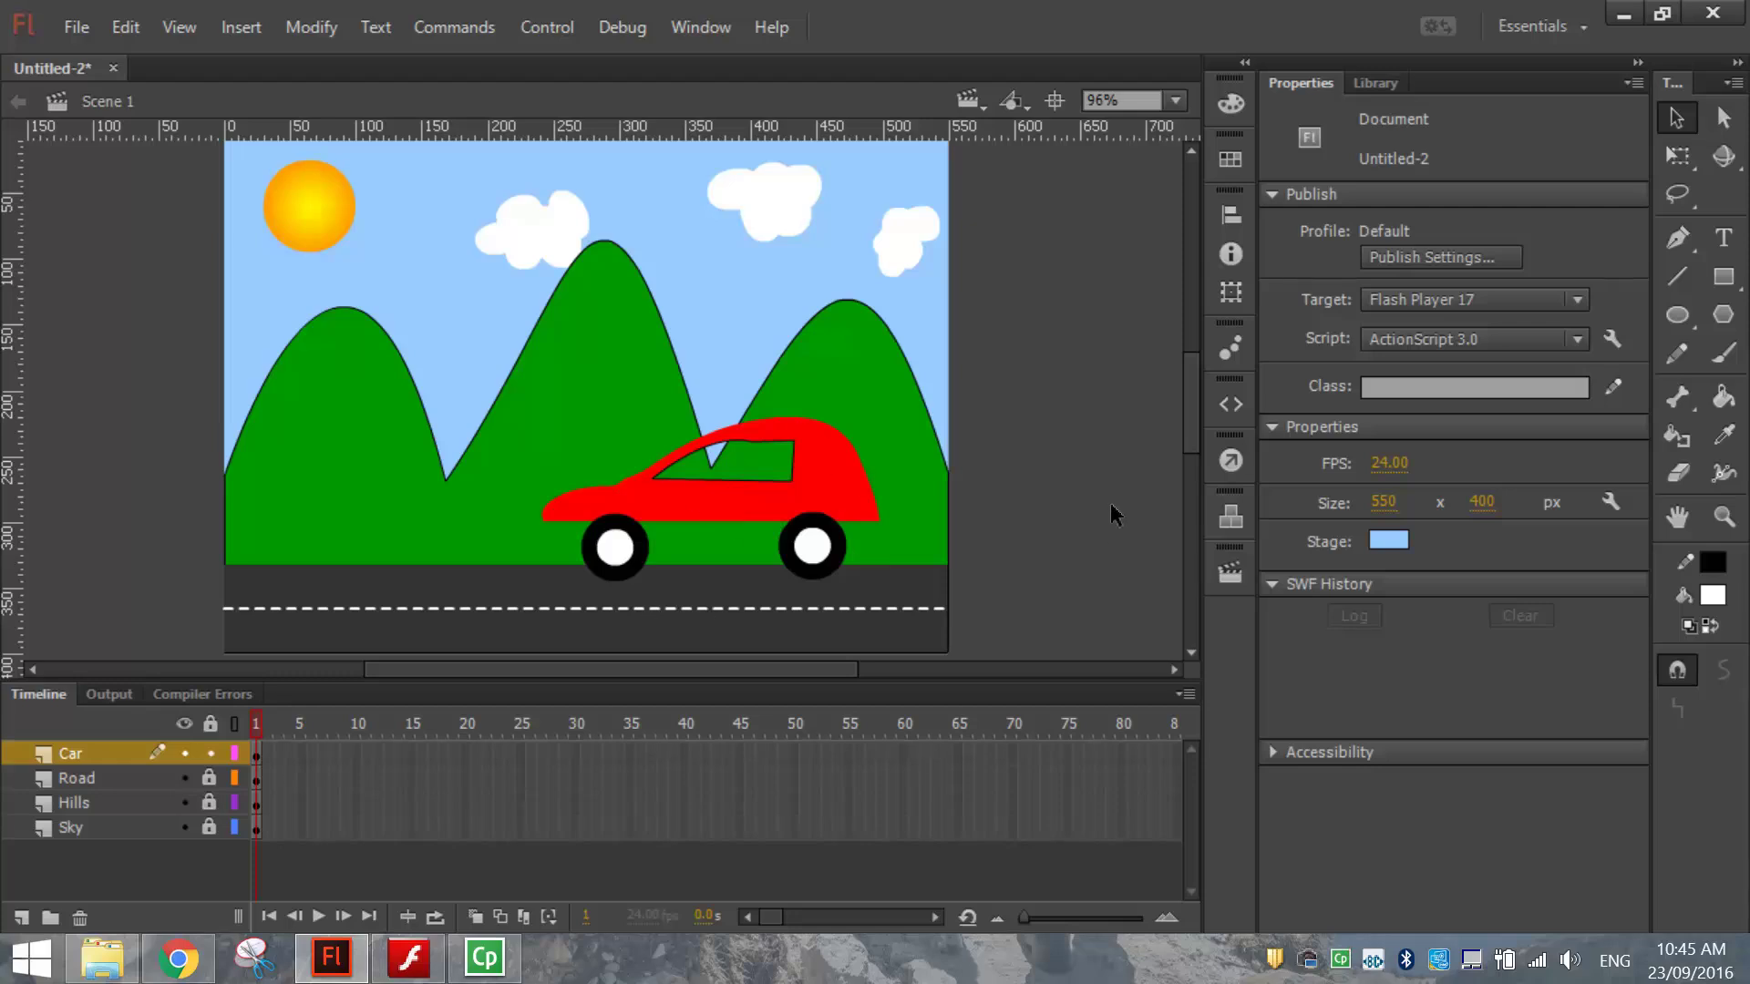
- Convert everything on the Car layer into a Movie Clip symbol named Car
{"action": "left_click", "coordinate": [112, 755]}
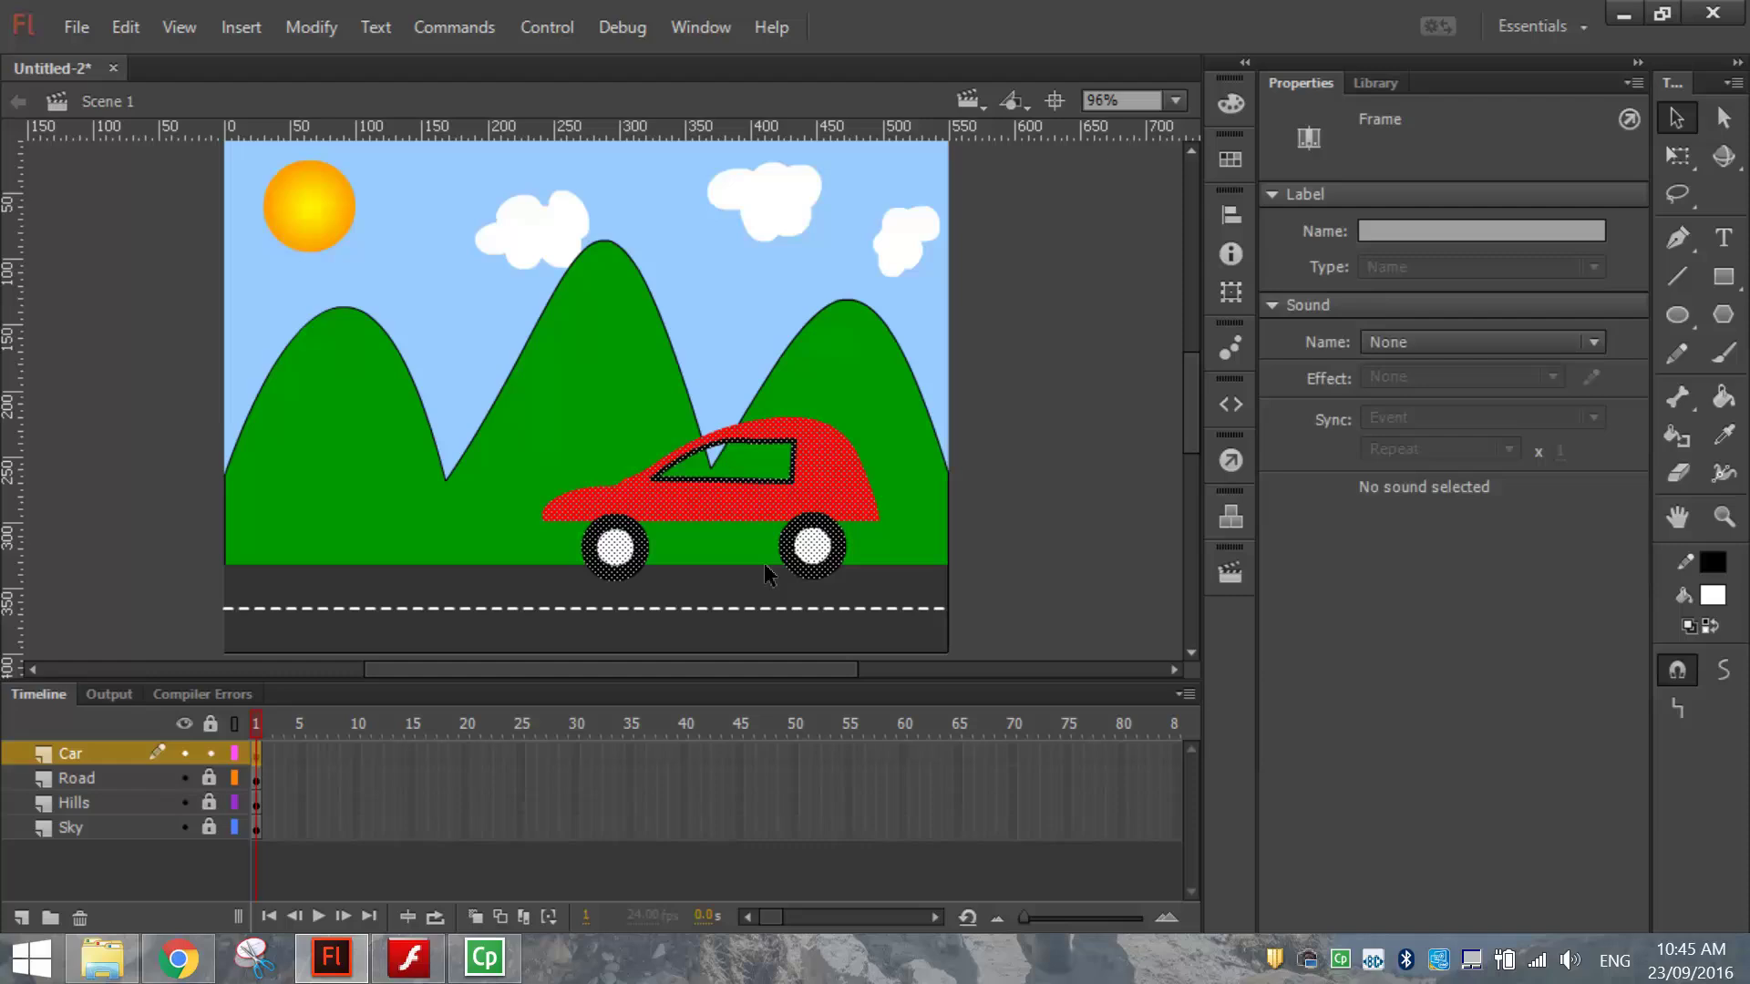
{"action": "left_click", "coordinate": [334, 33]}
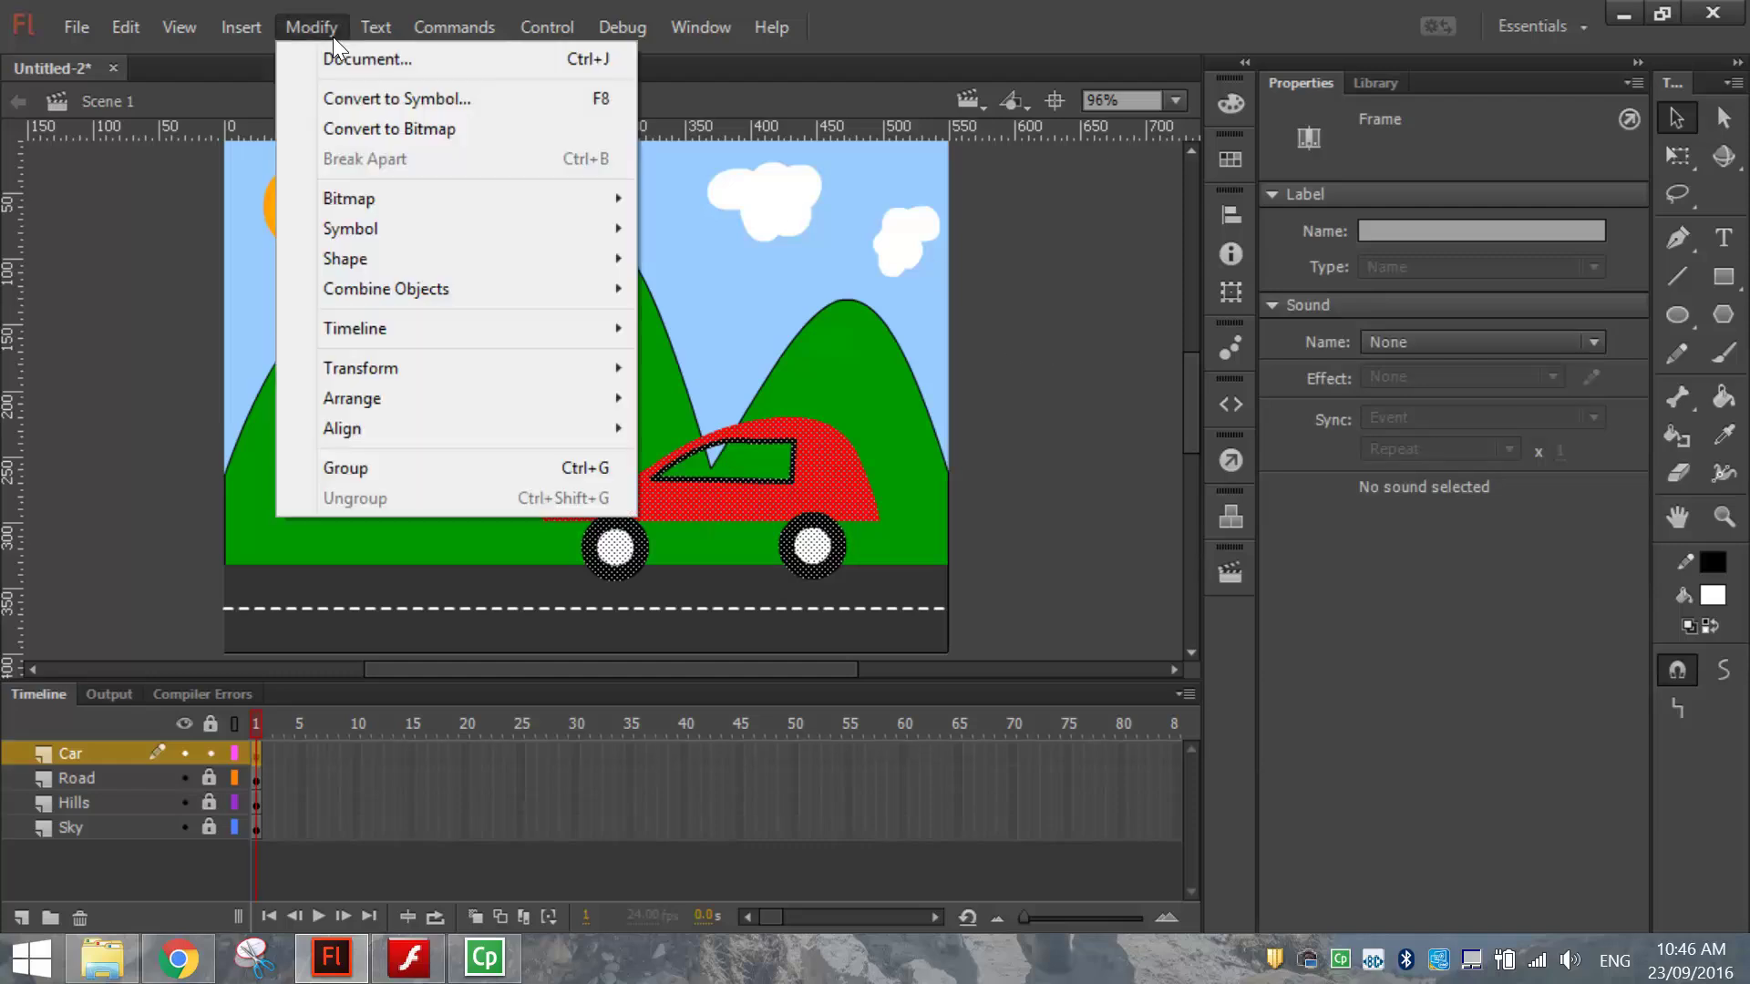
{"action": "left_click", "coordinate": [518, 99]}
{"action": "left_click_drag", "start_coordinate": [928, 305], "coordinate": [1238, 206]}
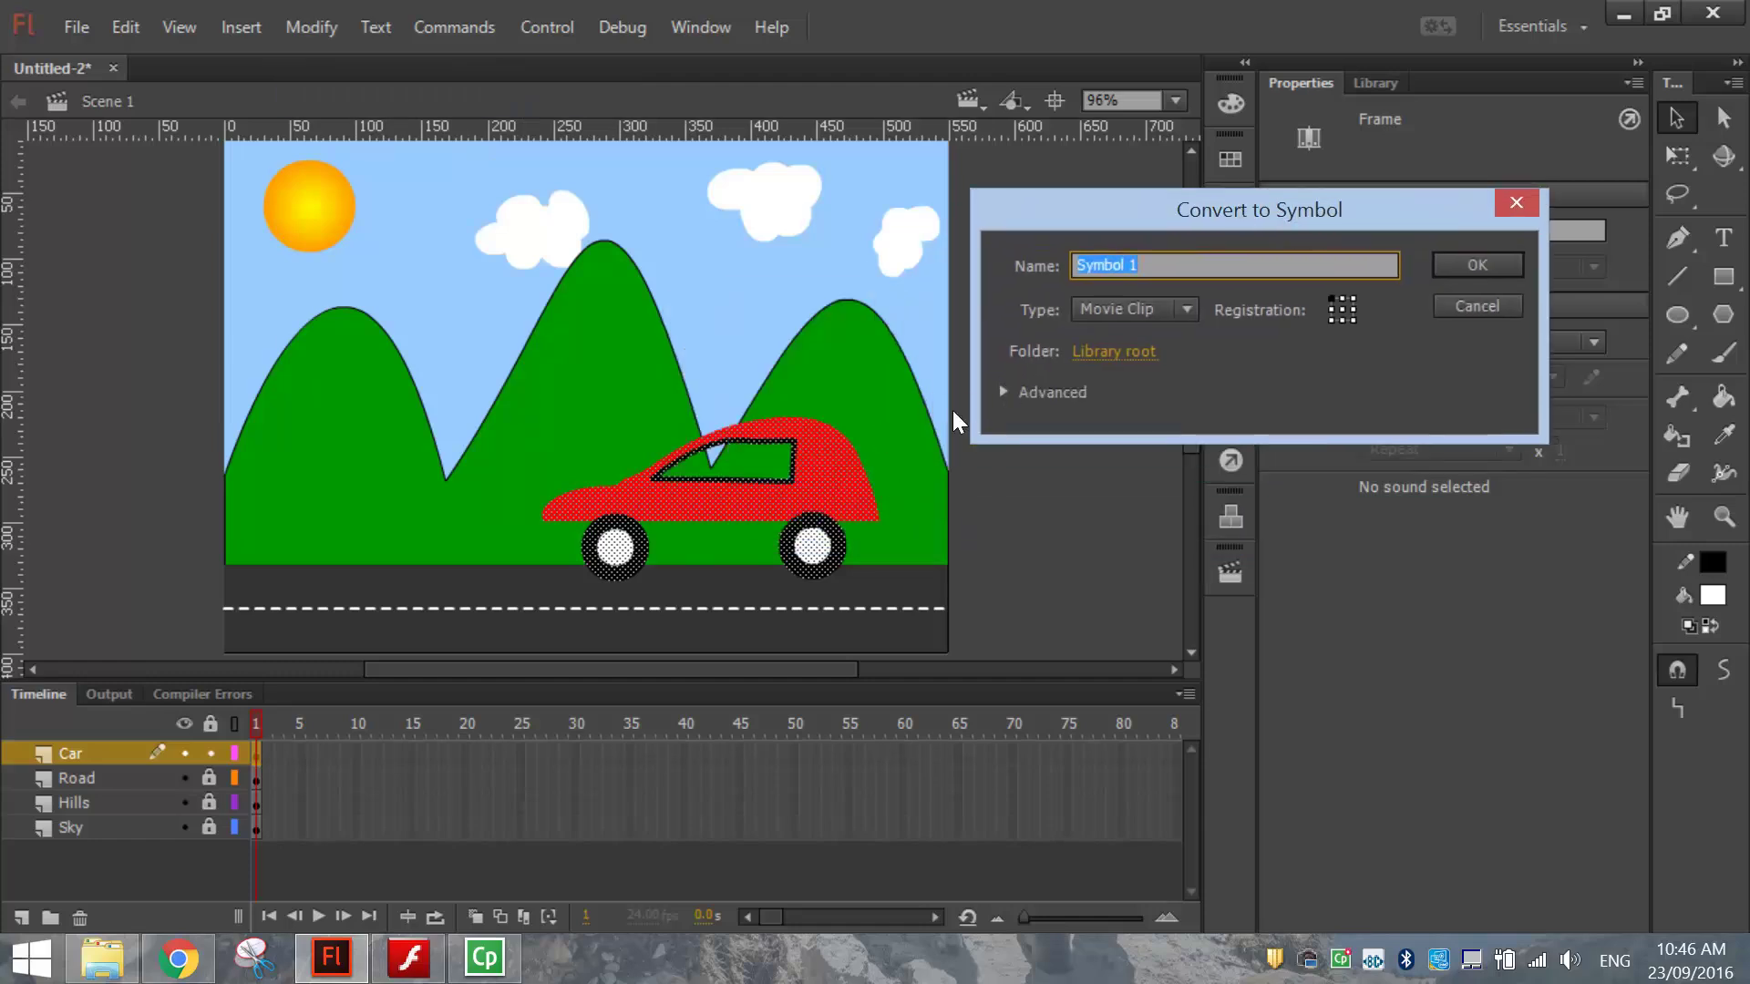
{"action": "double_click", "coordinate": [1111, 265]}
{"action": "type", "text": "Car"}
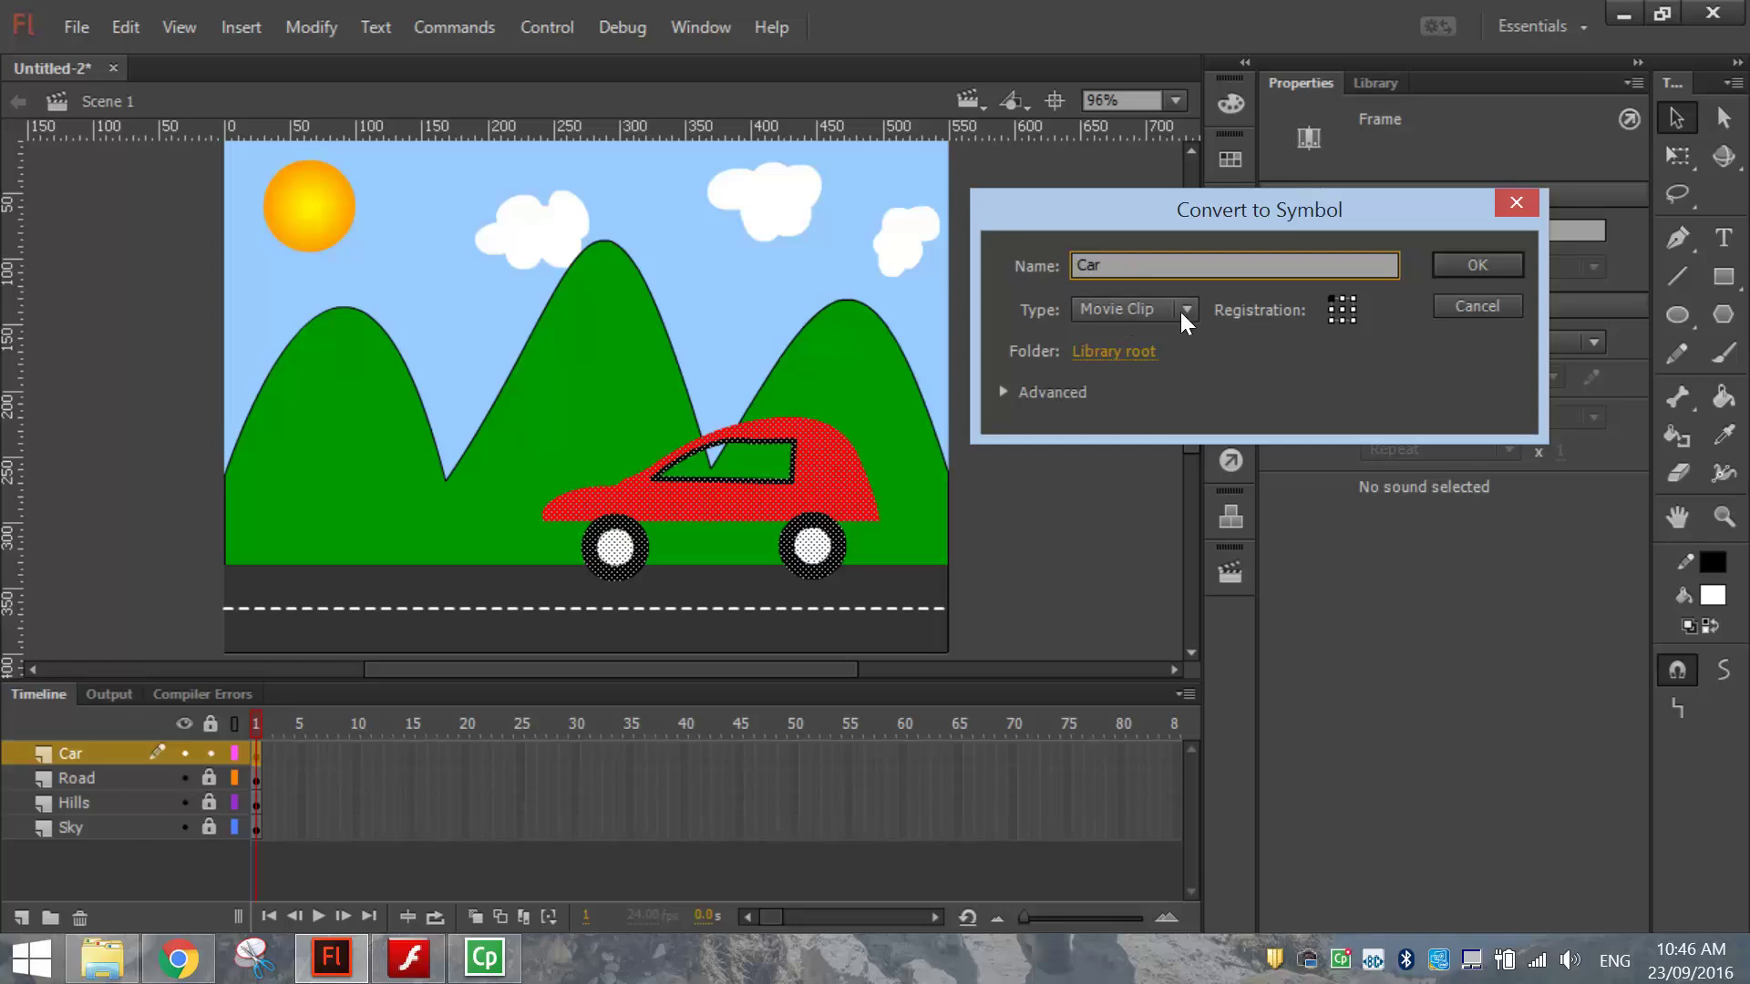
{"action": "left_click", "coordinate": [1476, 265]}
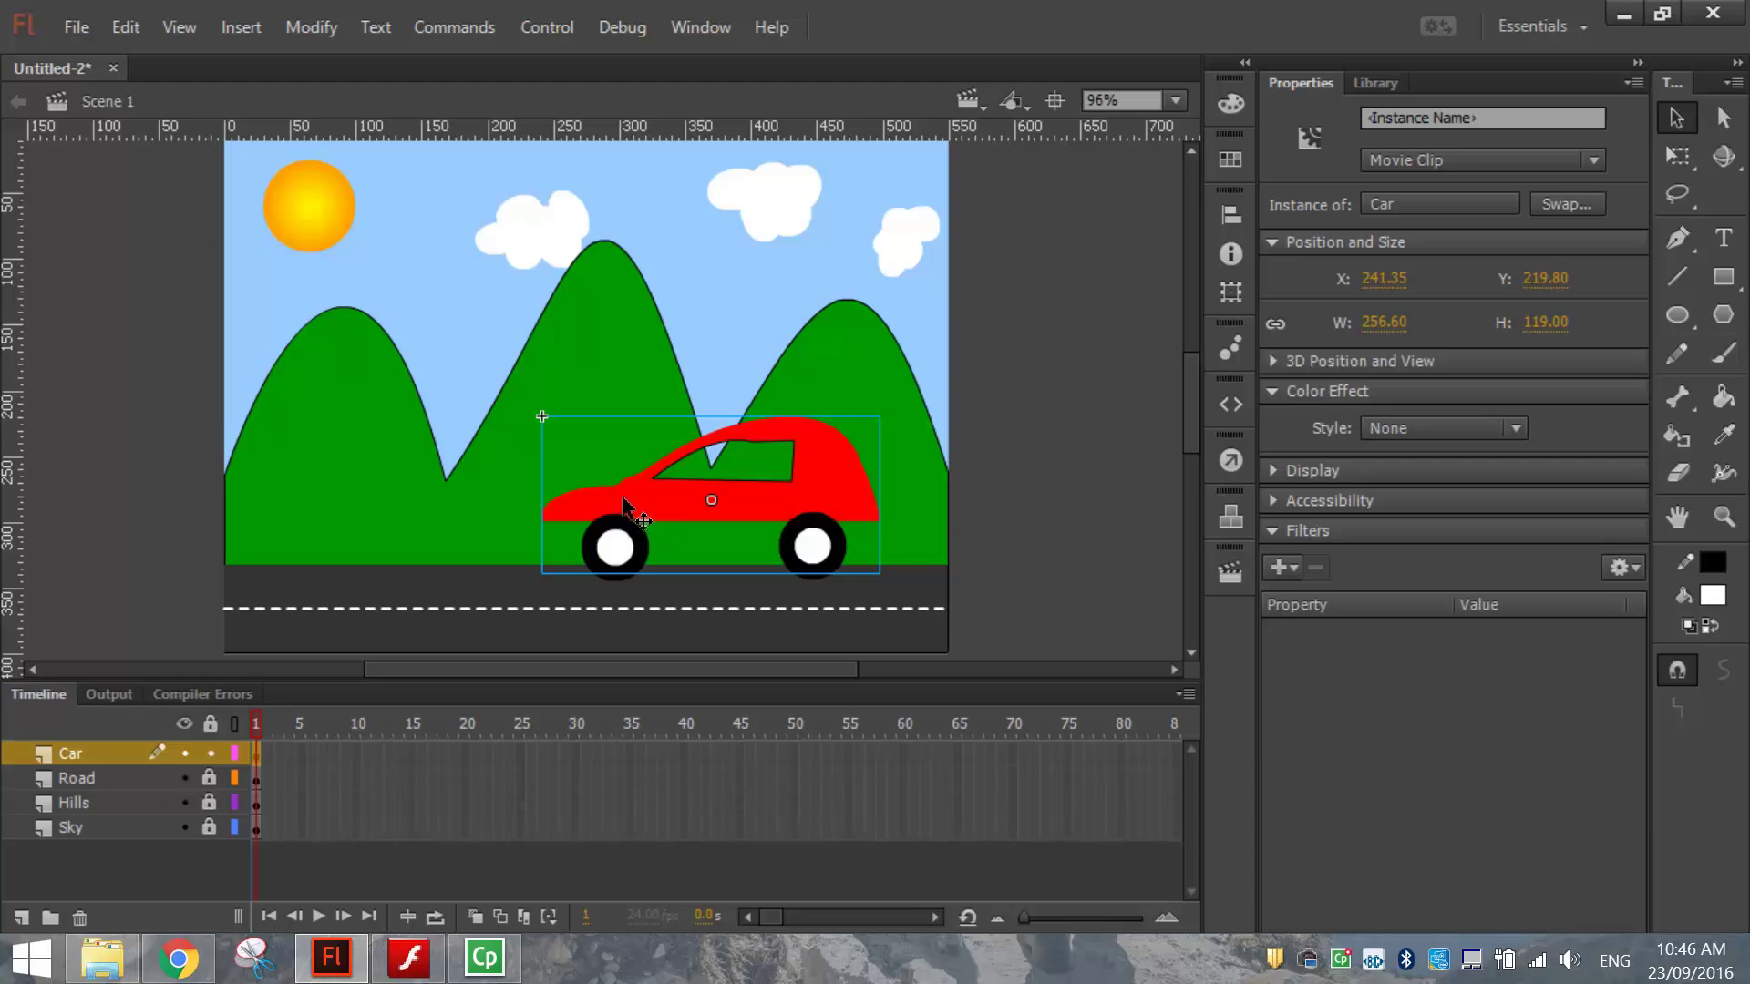
- Scale the Car movie clip down and park it at road level just past the stage's right edge
{"action": "left_click_drag", "start_coordinate": [568, 515], "coordinate": [829, 508]}
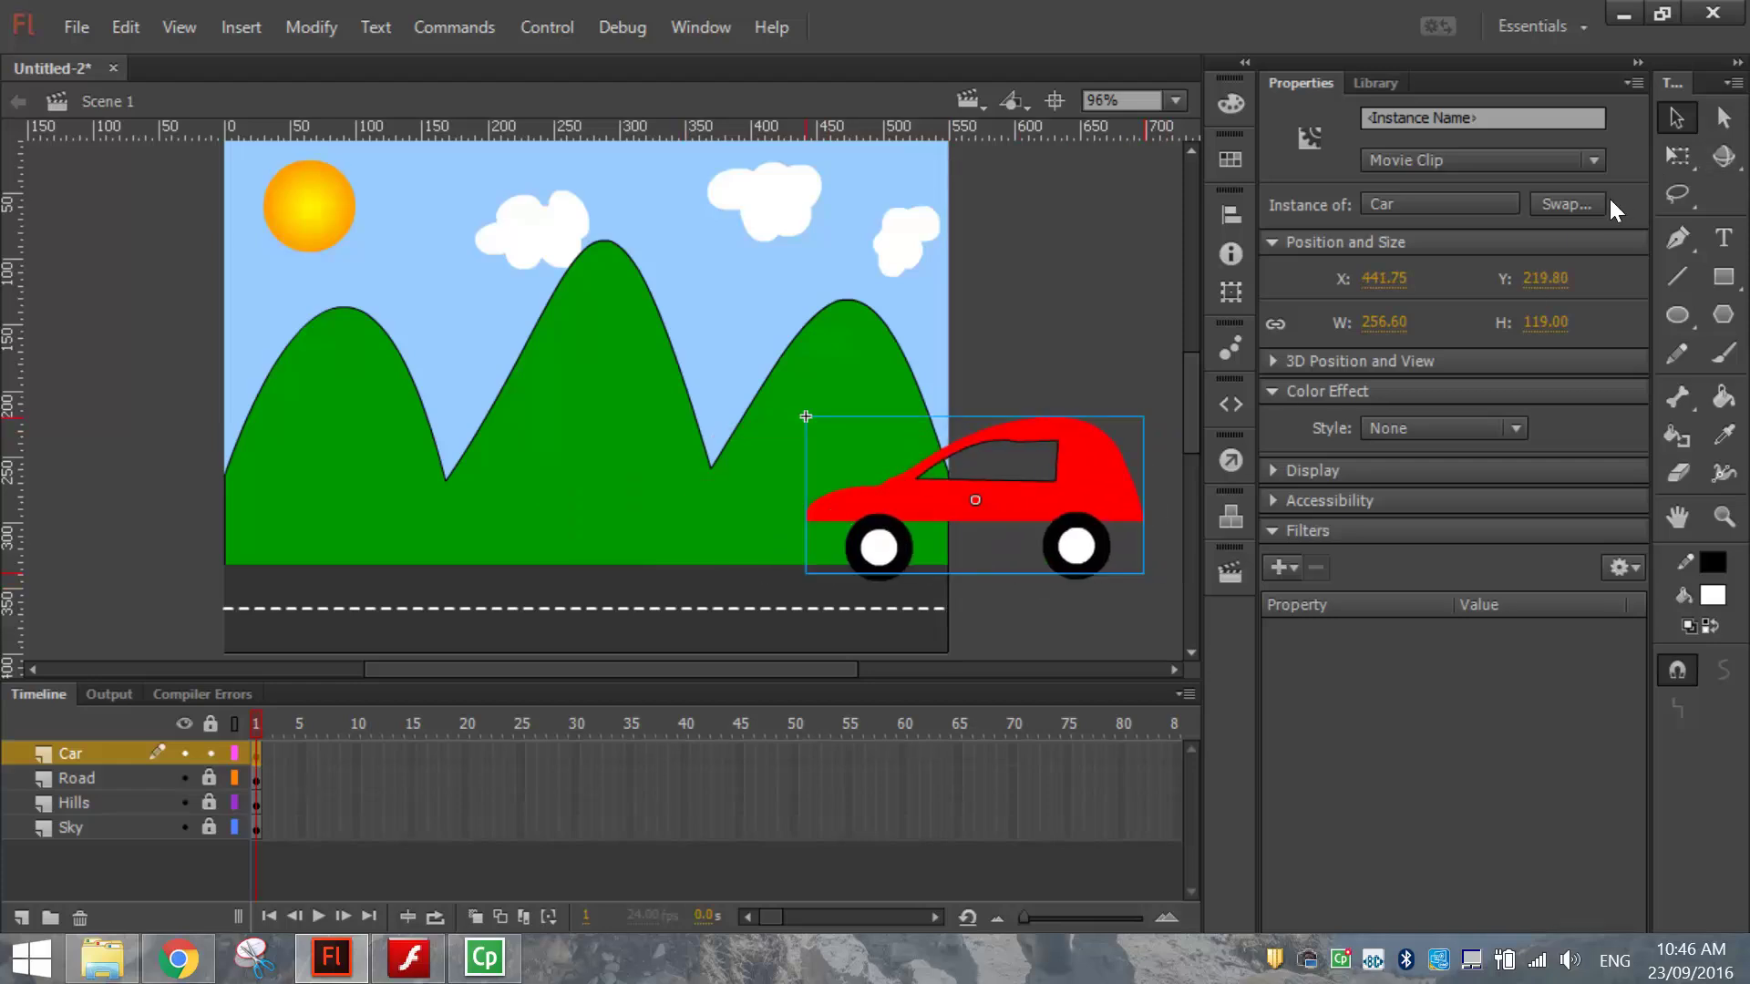
{"action": "left_click", "coordinate": [1680, 153]}
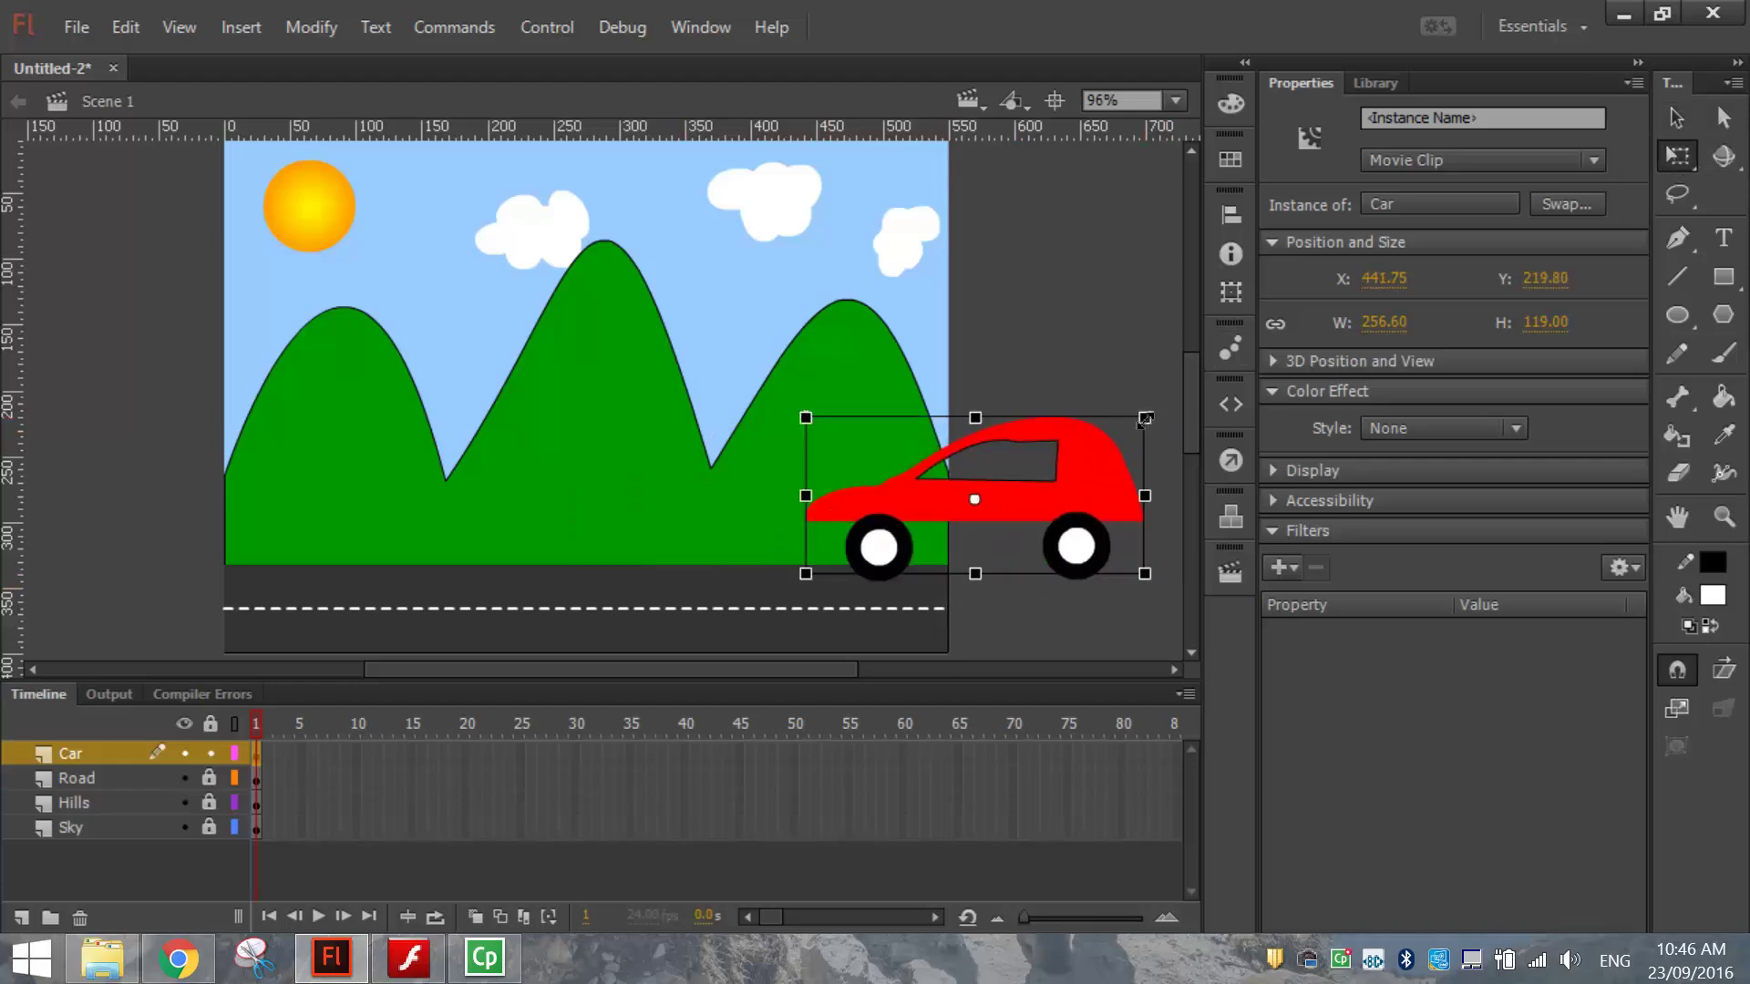
{"action": "left_click_drag", "start_coordinate": [1144, 418], "coordinate": [1148, 537]}
{"action": "left_click", "coordinate": [1677, 115]}
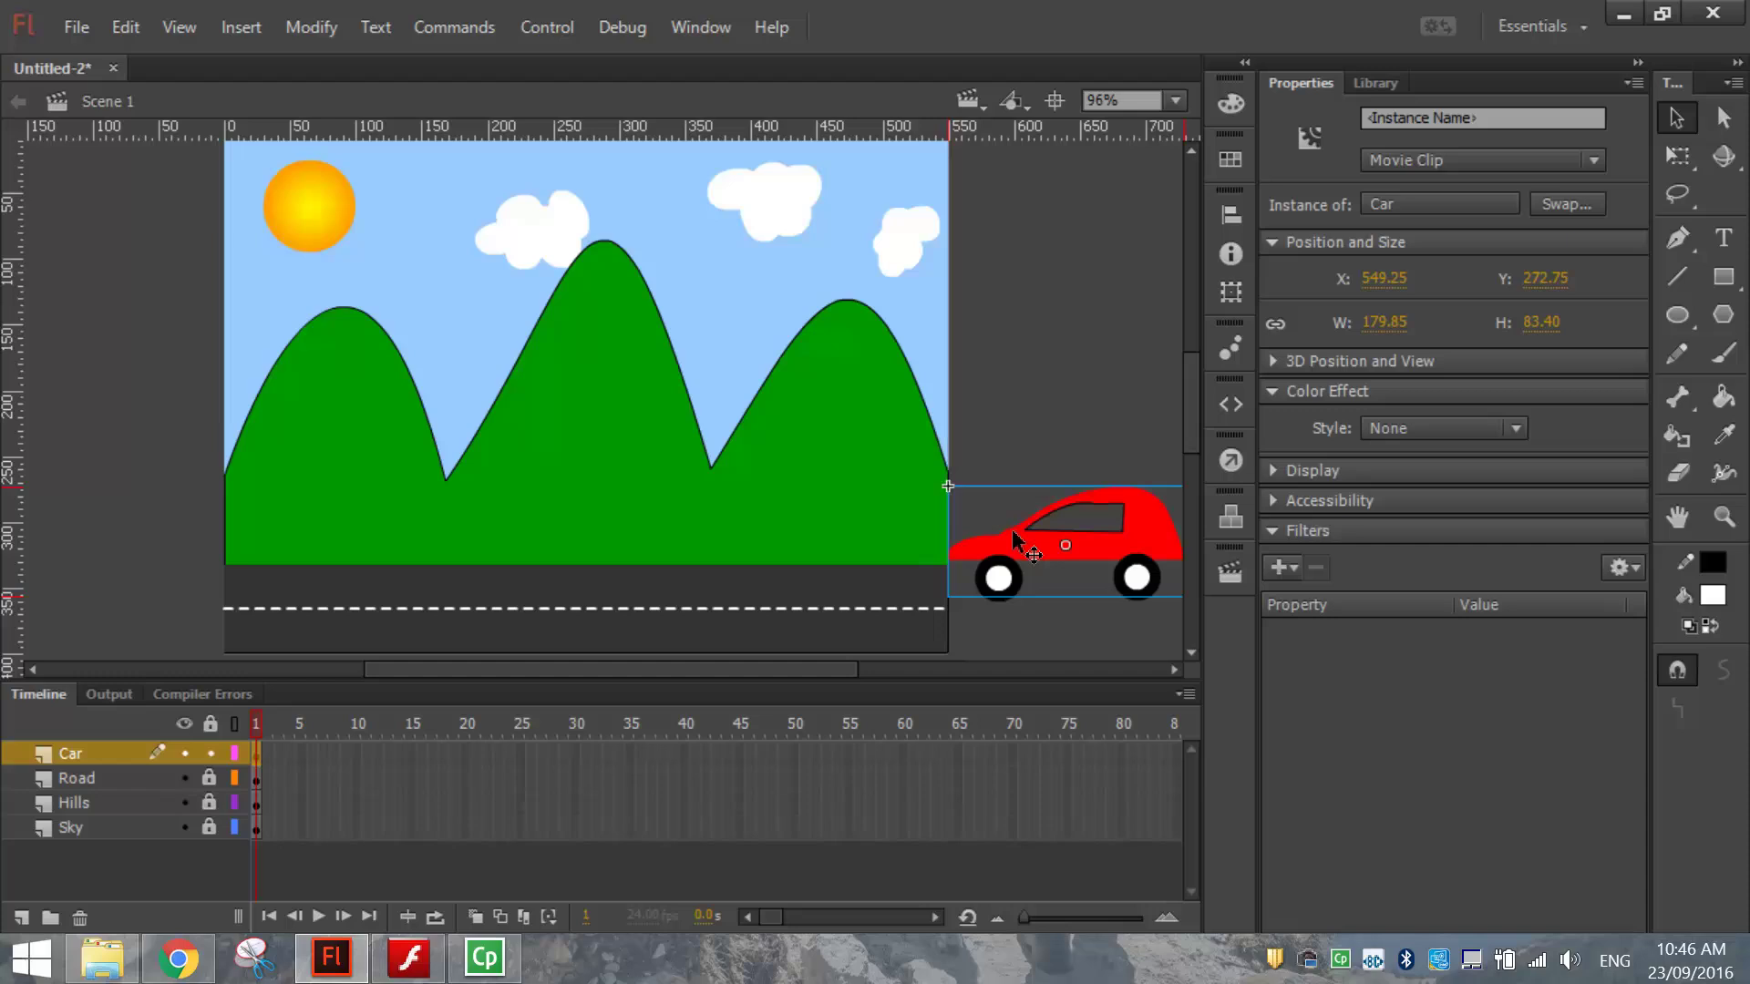
{"action": "left_click", "coordinate": [1072, 411]}
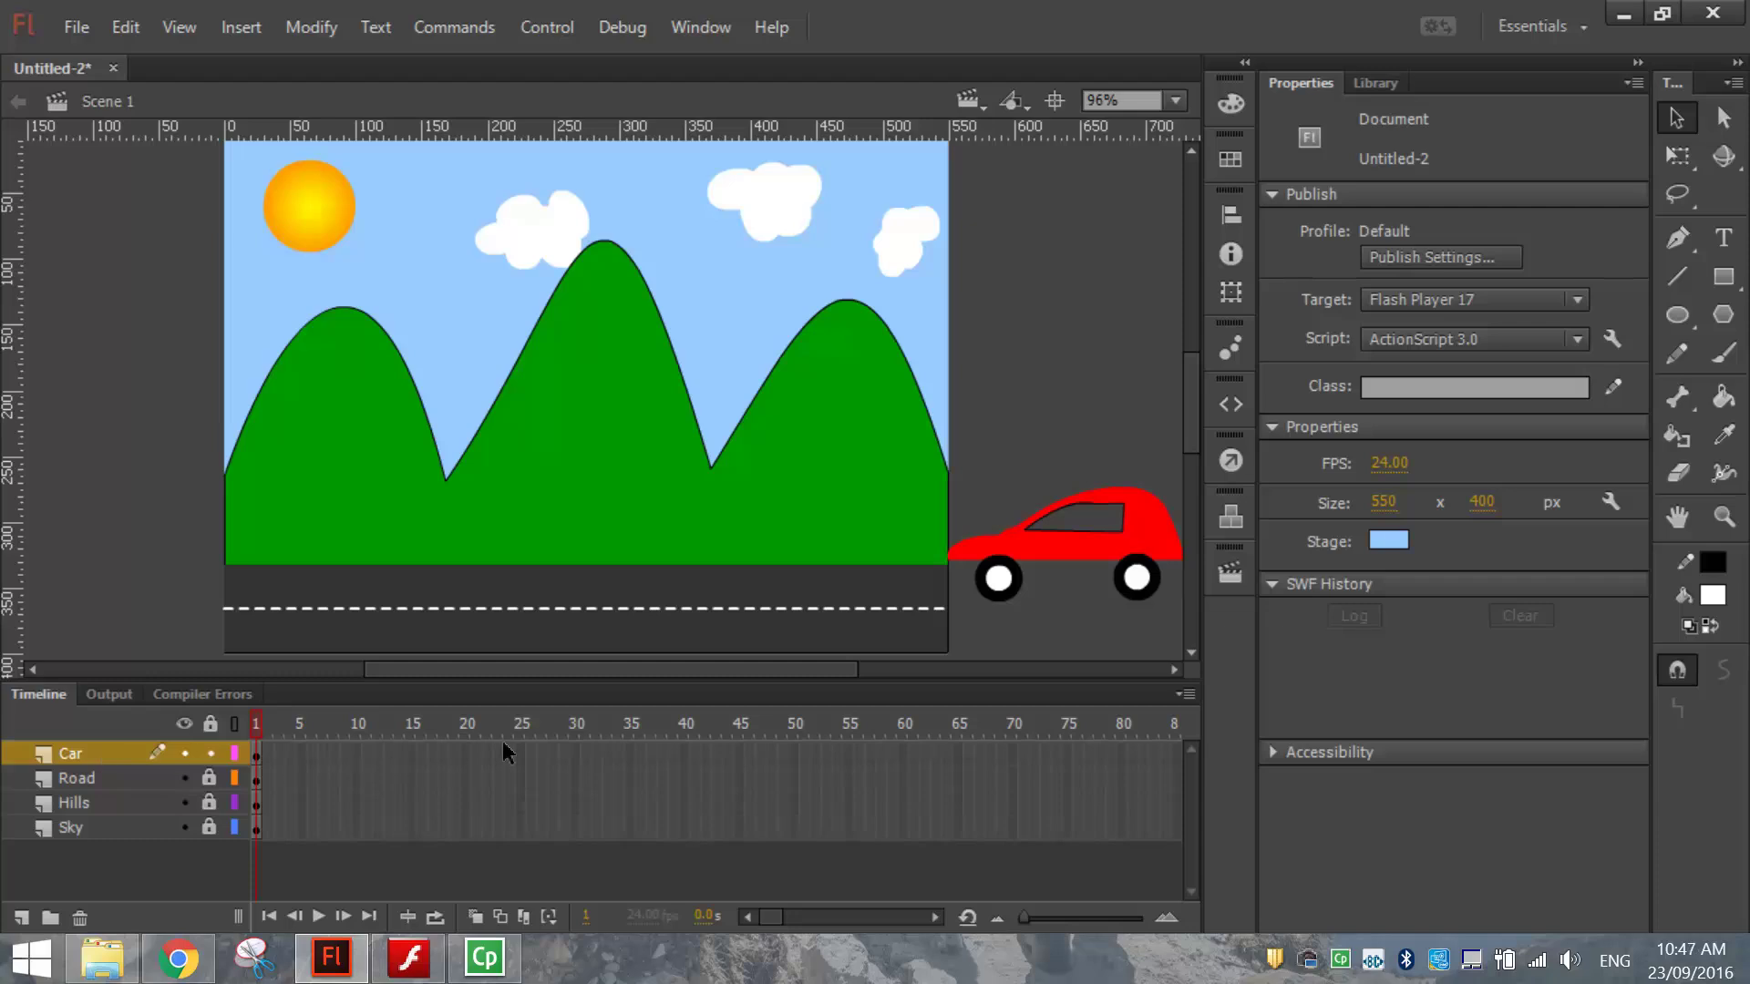
- Add a Car keyframe at frame 70 with the car nudged past the stage's left edge
{"action": "left_click", "coordinate": [1014, 753]}
{"action": "key", "text": "F6"}
{"action": "key", "text": "shift+Left"}
{"action": "key", "text": "shift+Left"}
{"action": "key", "text": "shift+Left"}
{"action": "key", "text": "shift+Left"}
{"action": "key", "text": "shift+Left"}
{"action": "key", "text": "shift+Left"}
{"action": "key", "text": "shift+Left"}
{"action": "key", "text": "shift+Left"}
{"action": "key", "text": "shift+Left"}
{"action": "key", "text": "shift+Left"}
{"action": "key", "text": "shift+Left"}
{"action": "key", "text": "shift+Left"}
{"action": "key", "text": "shift+Left"}
{"action": "key", "text": "shift+Left"}
{"action": "key", "text": "shift+Left"}
{"action": "key", "text": "shift+Left"}
{"action": "key", "text": "shift+Left"}
{"action": "key", "text": "shift+Left"}
{"action": "key", "text": "shift+Left"}
{"action": "key", "text": "shift+Left"}
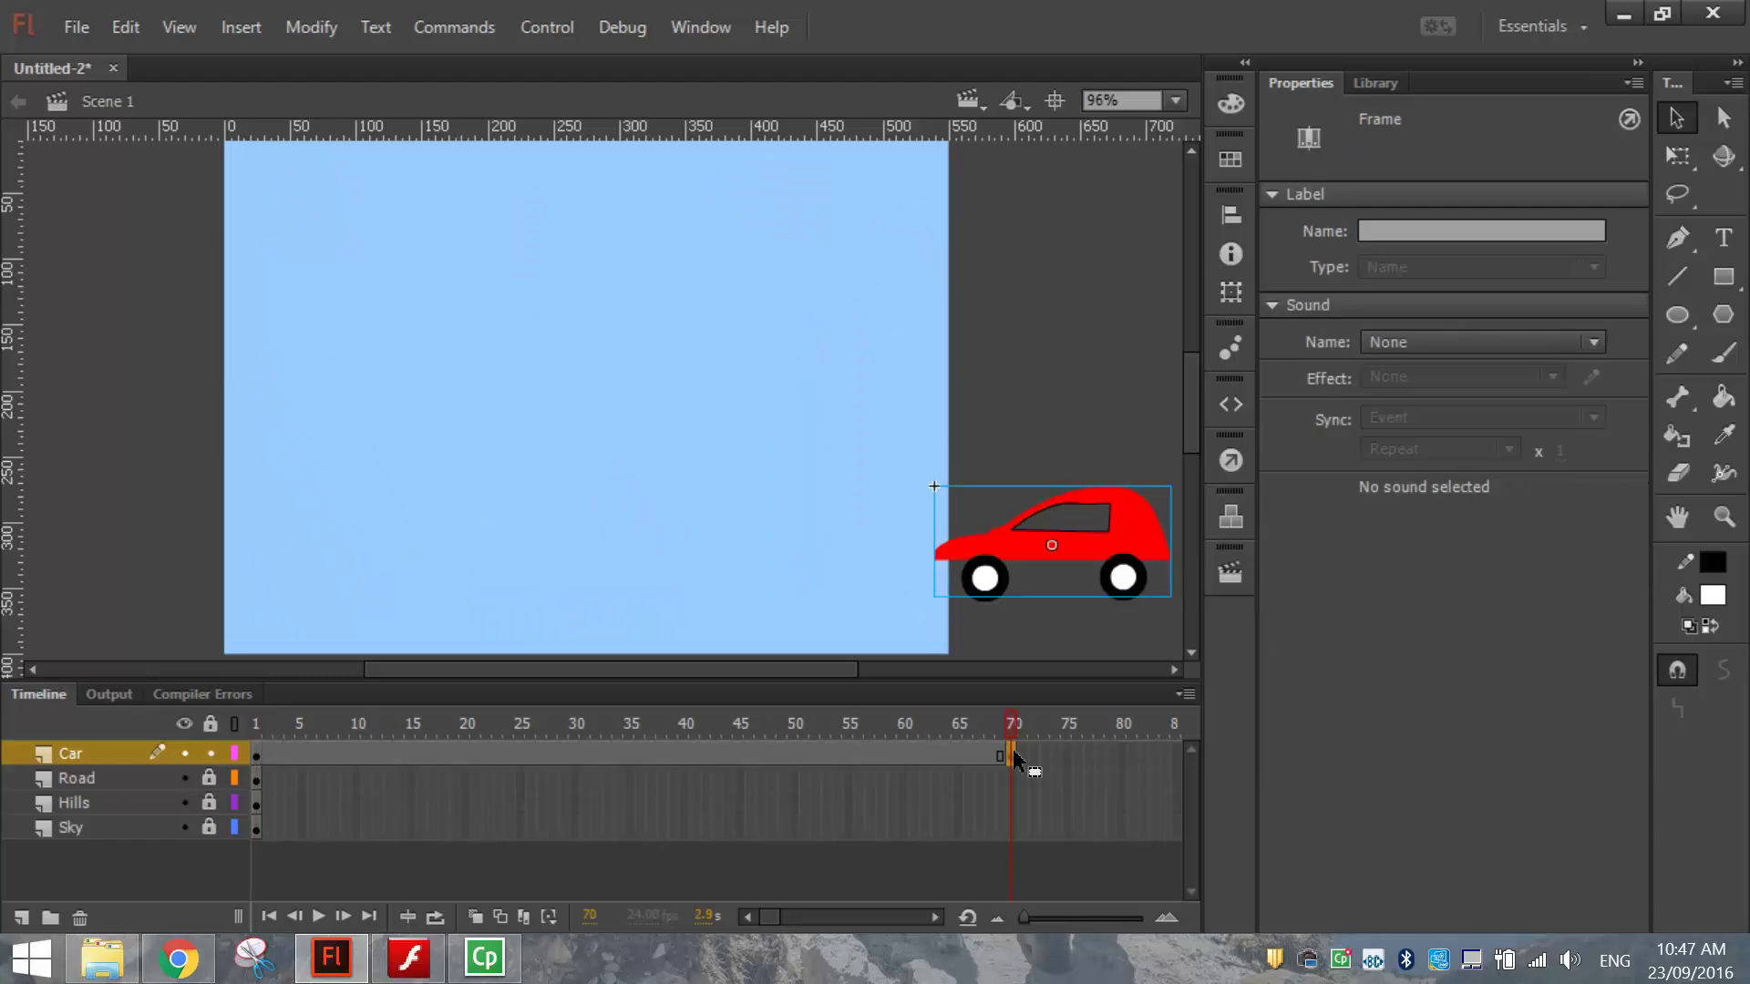
{"action": "key", "text": "shift+Left"}
{"action": "key", "text": "shift+Left"}
{"action": "key", "text": "shift+Left"}
{"action": "key", "text": "shift+Left"}
{"action": "key", "text": "shift+Left"}
{"action": "key", "text": "shift+Left"}
{"action": "key", "text": "shift+Left"}
{"action": "key", "text": "shift+Left"}
{"action": "key", "text": "shift+Left"}
{"action": "key", "text": "shift+Left"}
{"action": "key", "text": "shift+Left"}
{"action": "key", "text": "shift+Left"}
{"action": "key", "text": "shift+Left"}
{"action": "key", "text": "shift+Left"}
{"action": "key", "text": "shift+Left"}
{"action": "key", "text": "shift+Left"}
{"action": "key", "text": "shift+Left"}
{"action": "key", "text": "shift+Left"}
{"action": "key", "text": "shift+Left"}
{"action": "key", "text": "shift+Left"}
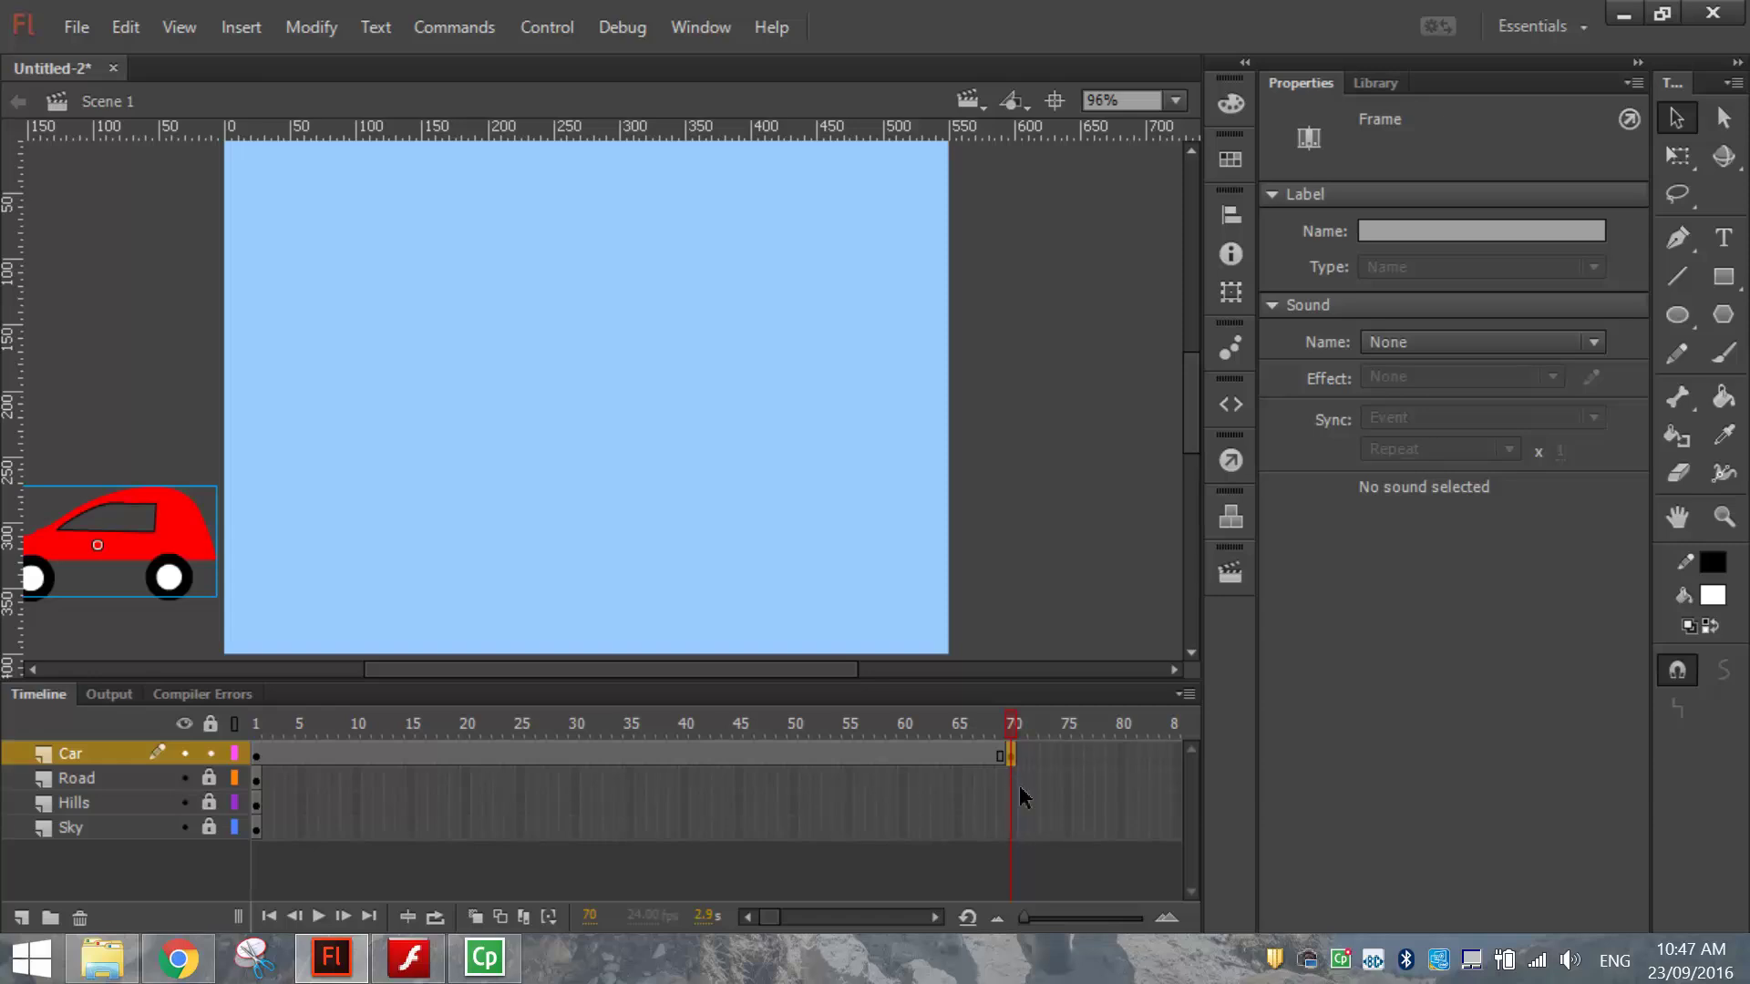
{"action": "key", "text": "F6"}
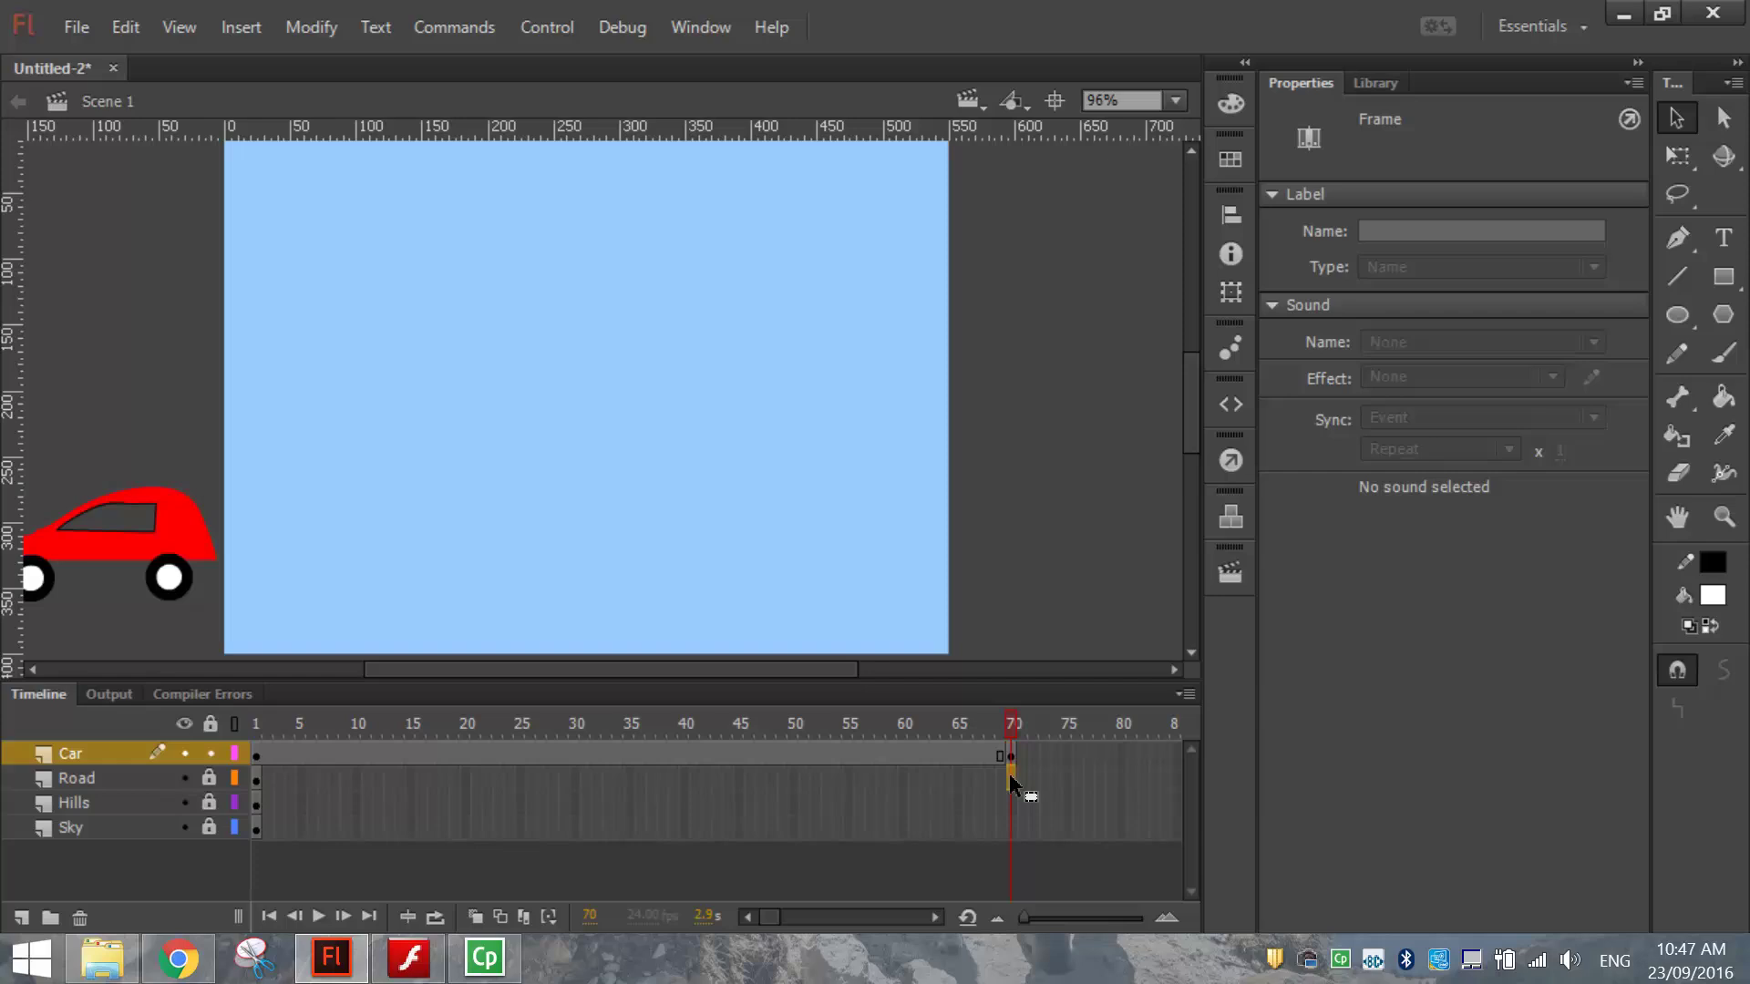
- Extend the Road, Hills and Sky layers to frame 70 and preview the timeline
{"action": "left_click", "coordinate": [1011, 776]}
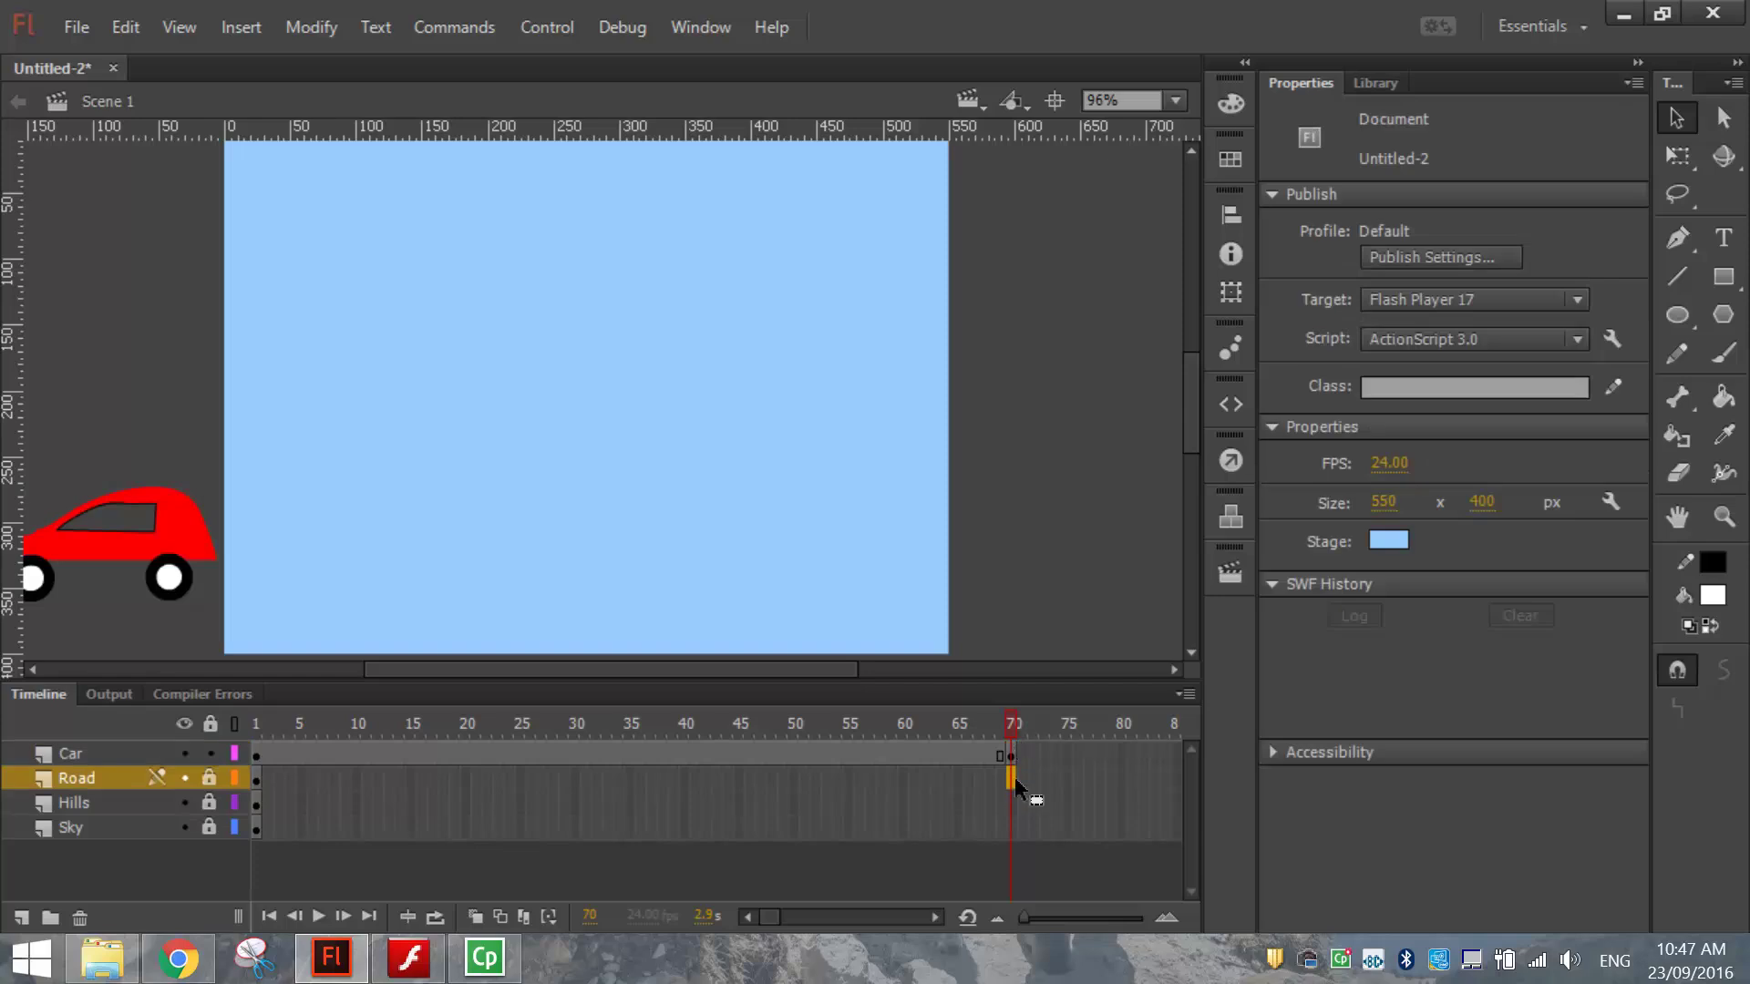
{"action": "key", "text": "F5"}
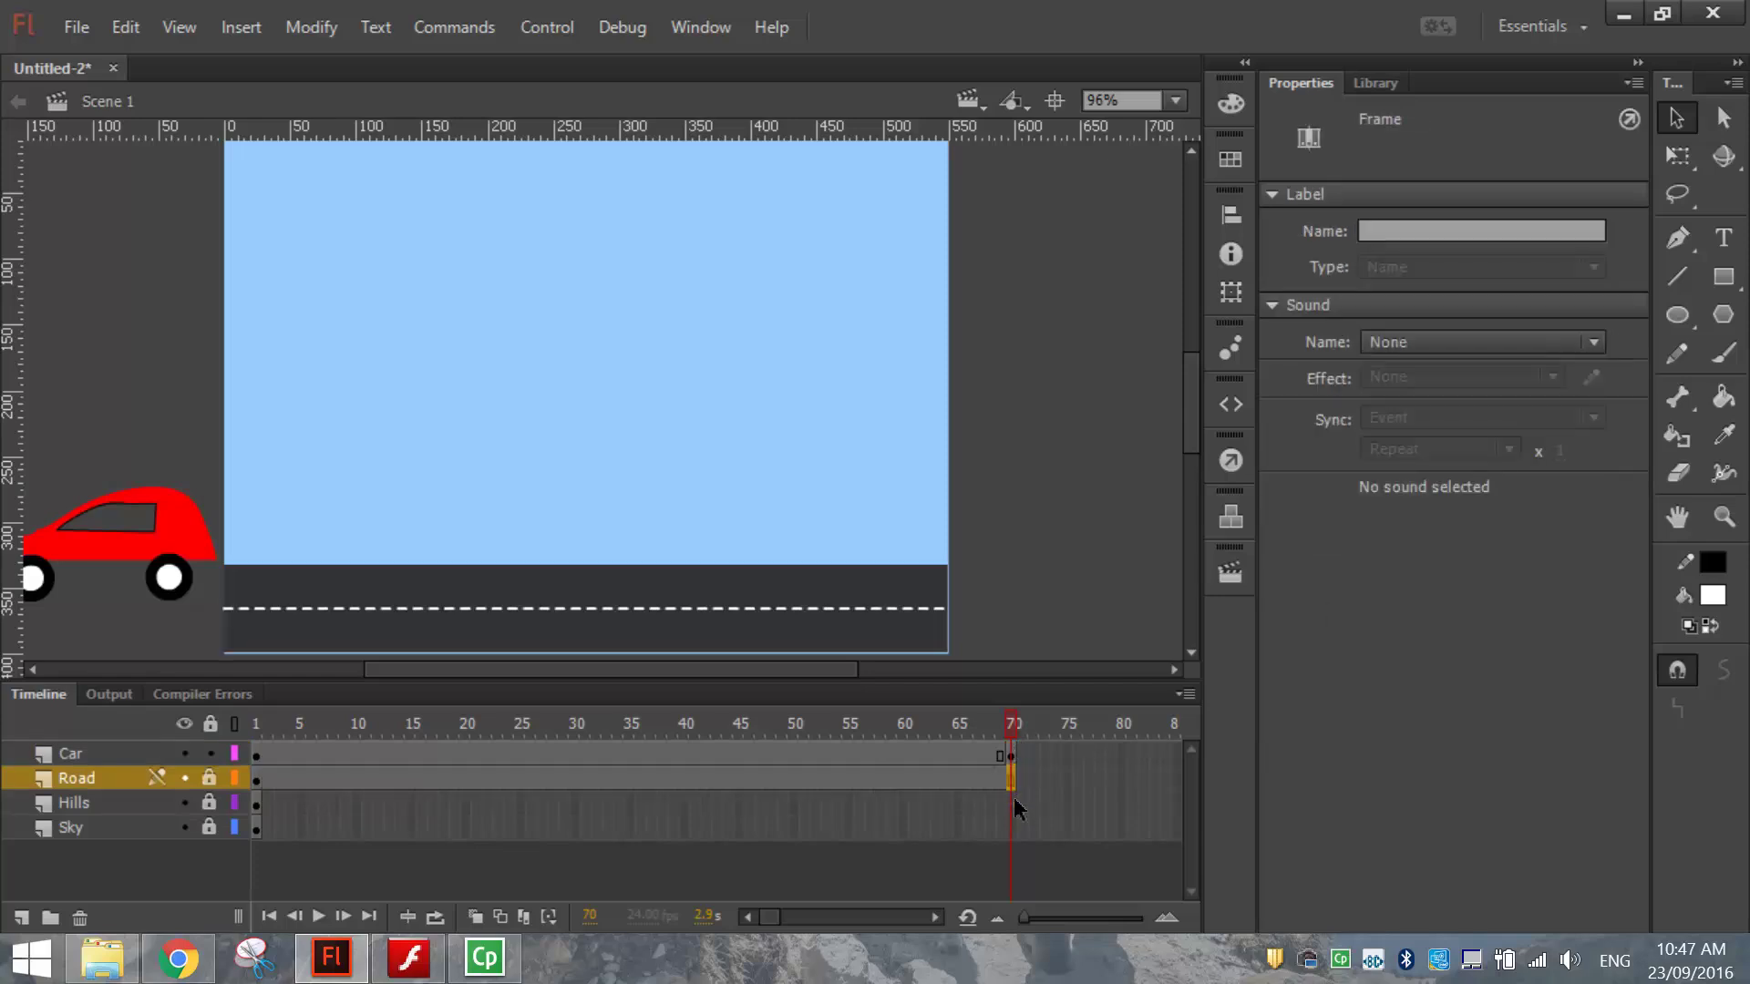
{"action": "left_click", "coordinate": [1011, 802]}
{"action": "key", "text": "F5"}
{"action": "left_click", "coordinate": [1012, 826]}
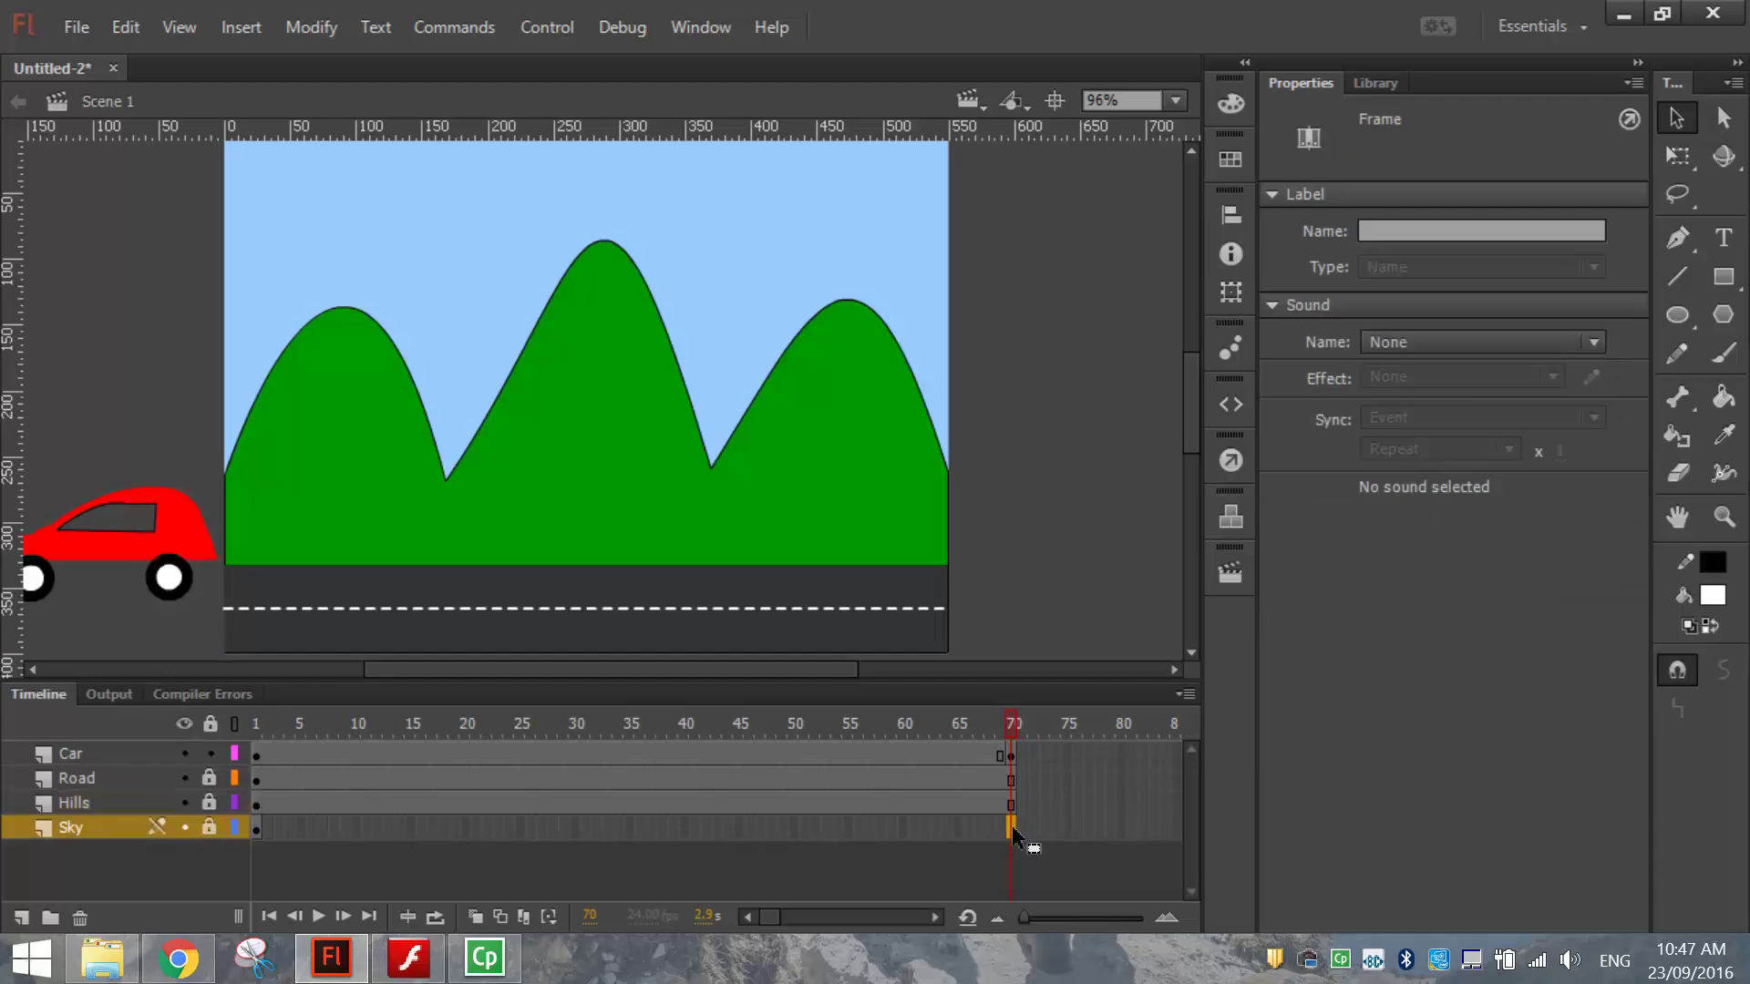
{"action": "key", "text": "F5"}
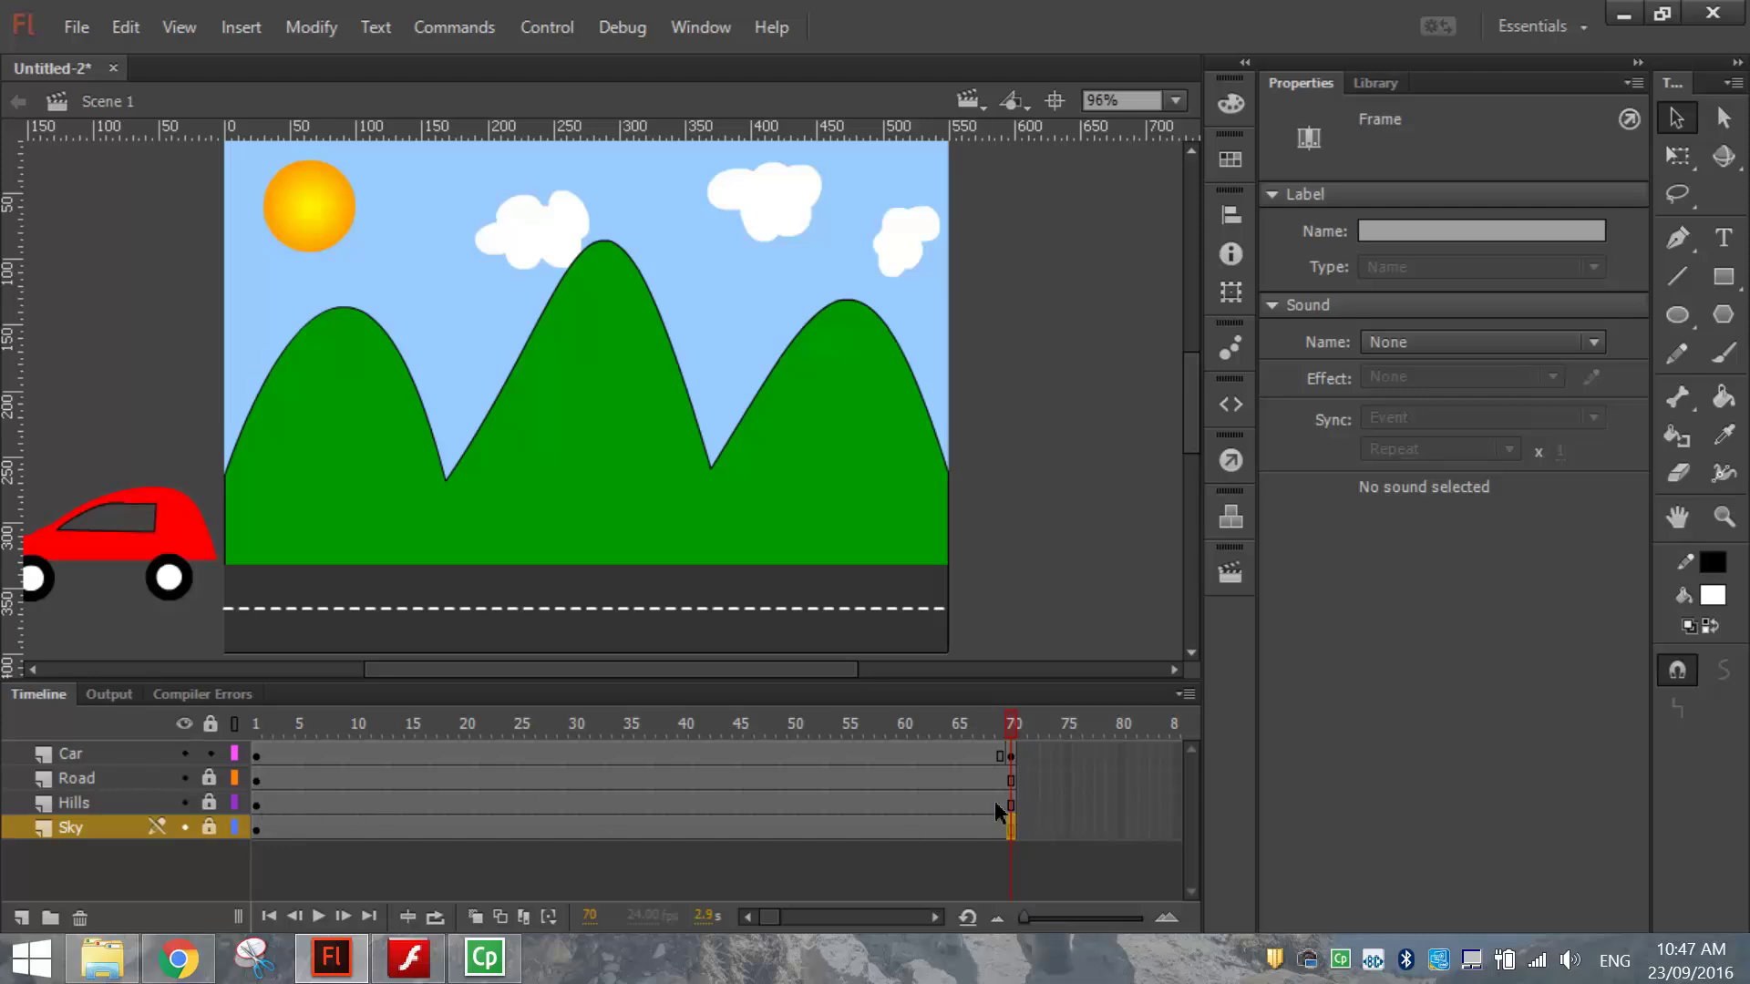
{"action": "key", "text": "Return"}
- Create a classic tween between the Car keyframes at frames 1 and 70
{"action": "left_click", "coordinate": [257, 754]}
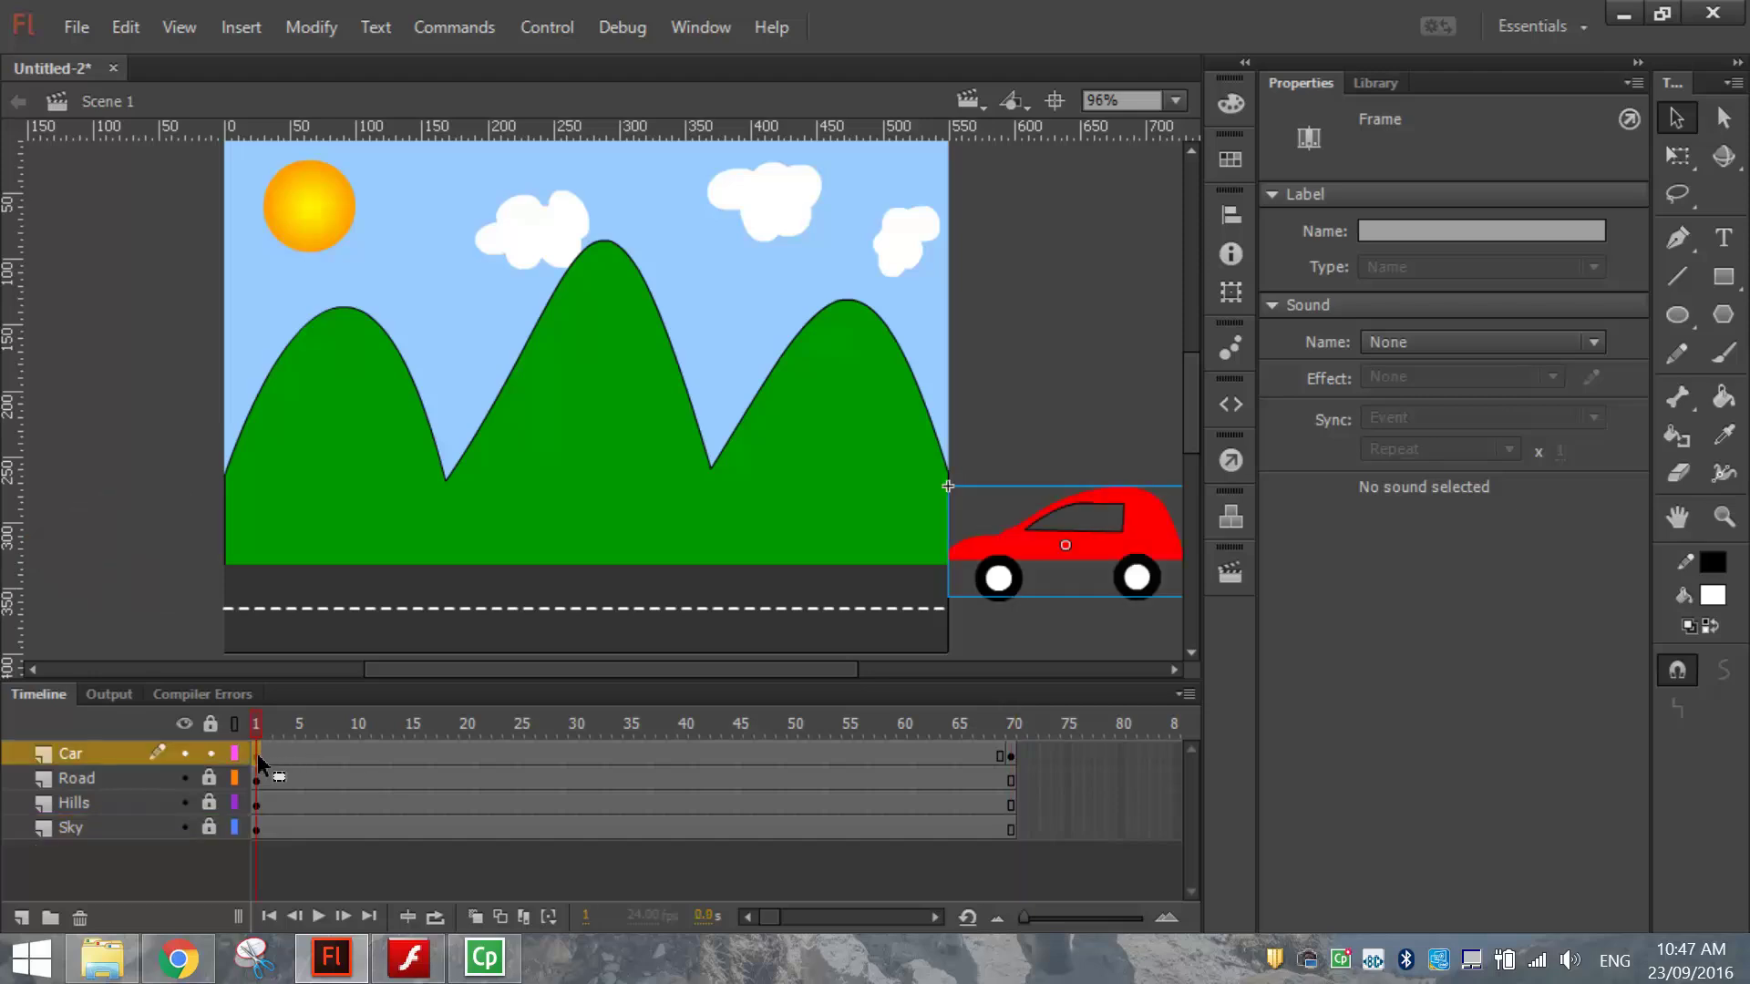
{"action": "left_click", "coordinate": [1009, 754]}
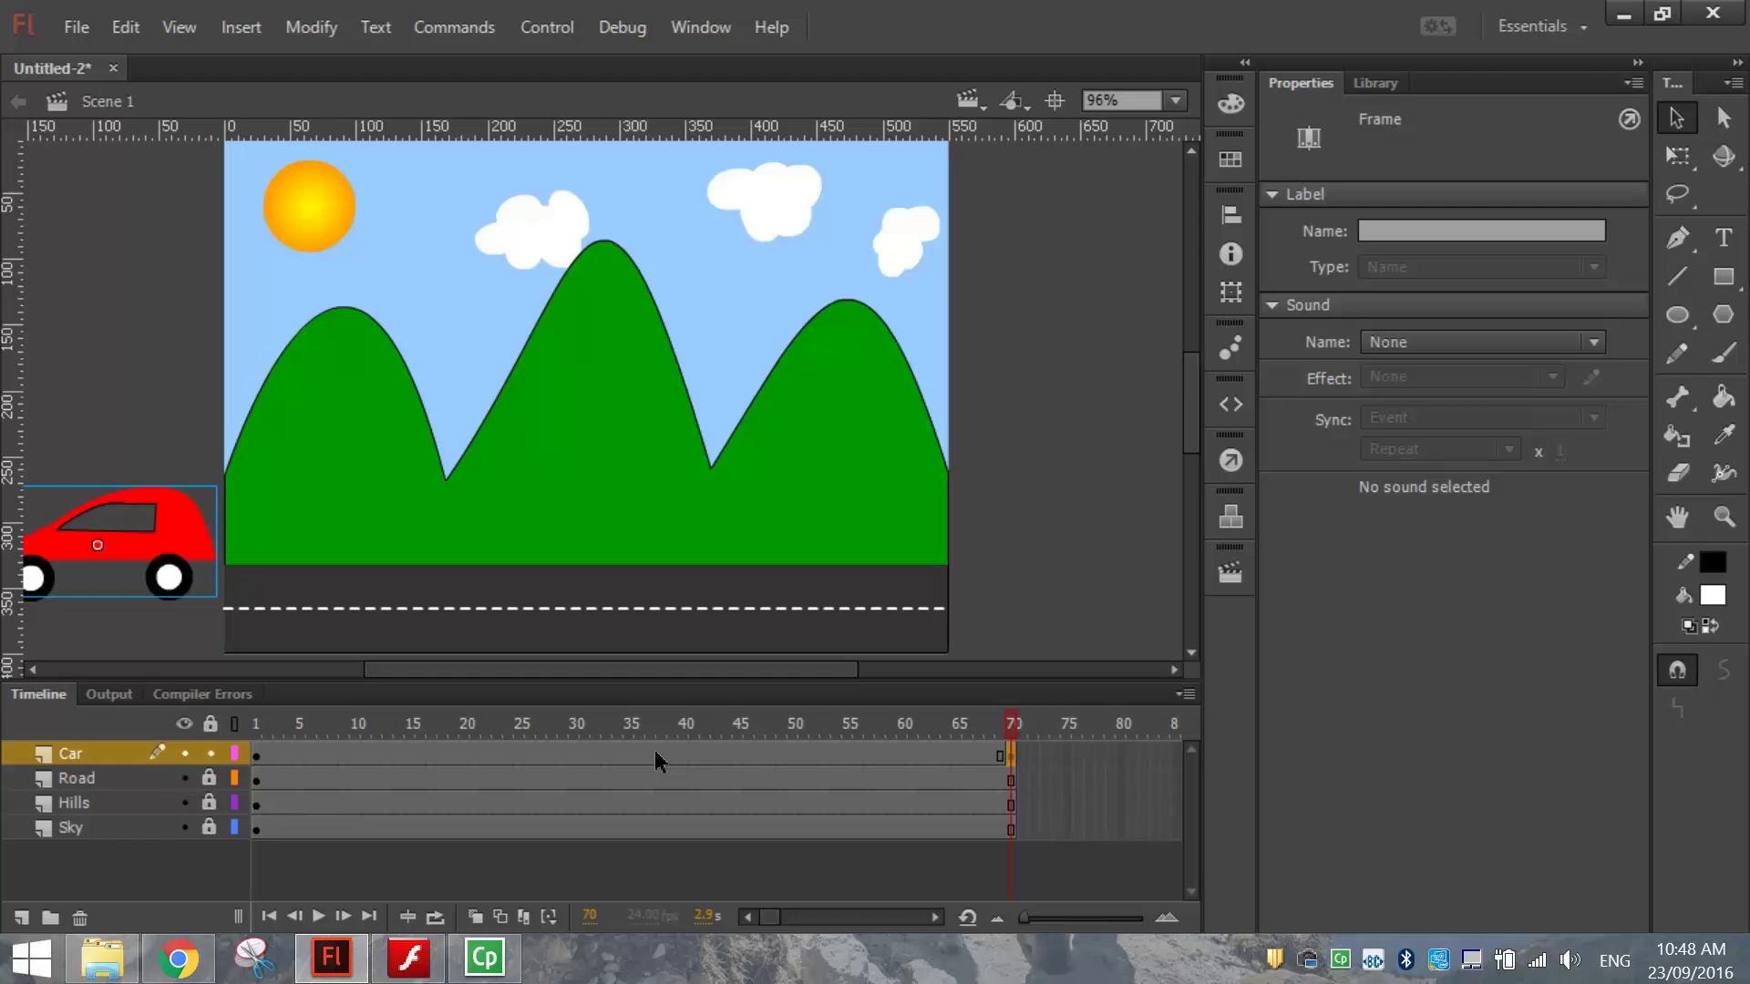
{"action": "right_click", "coordinate": [621, 755]}
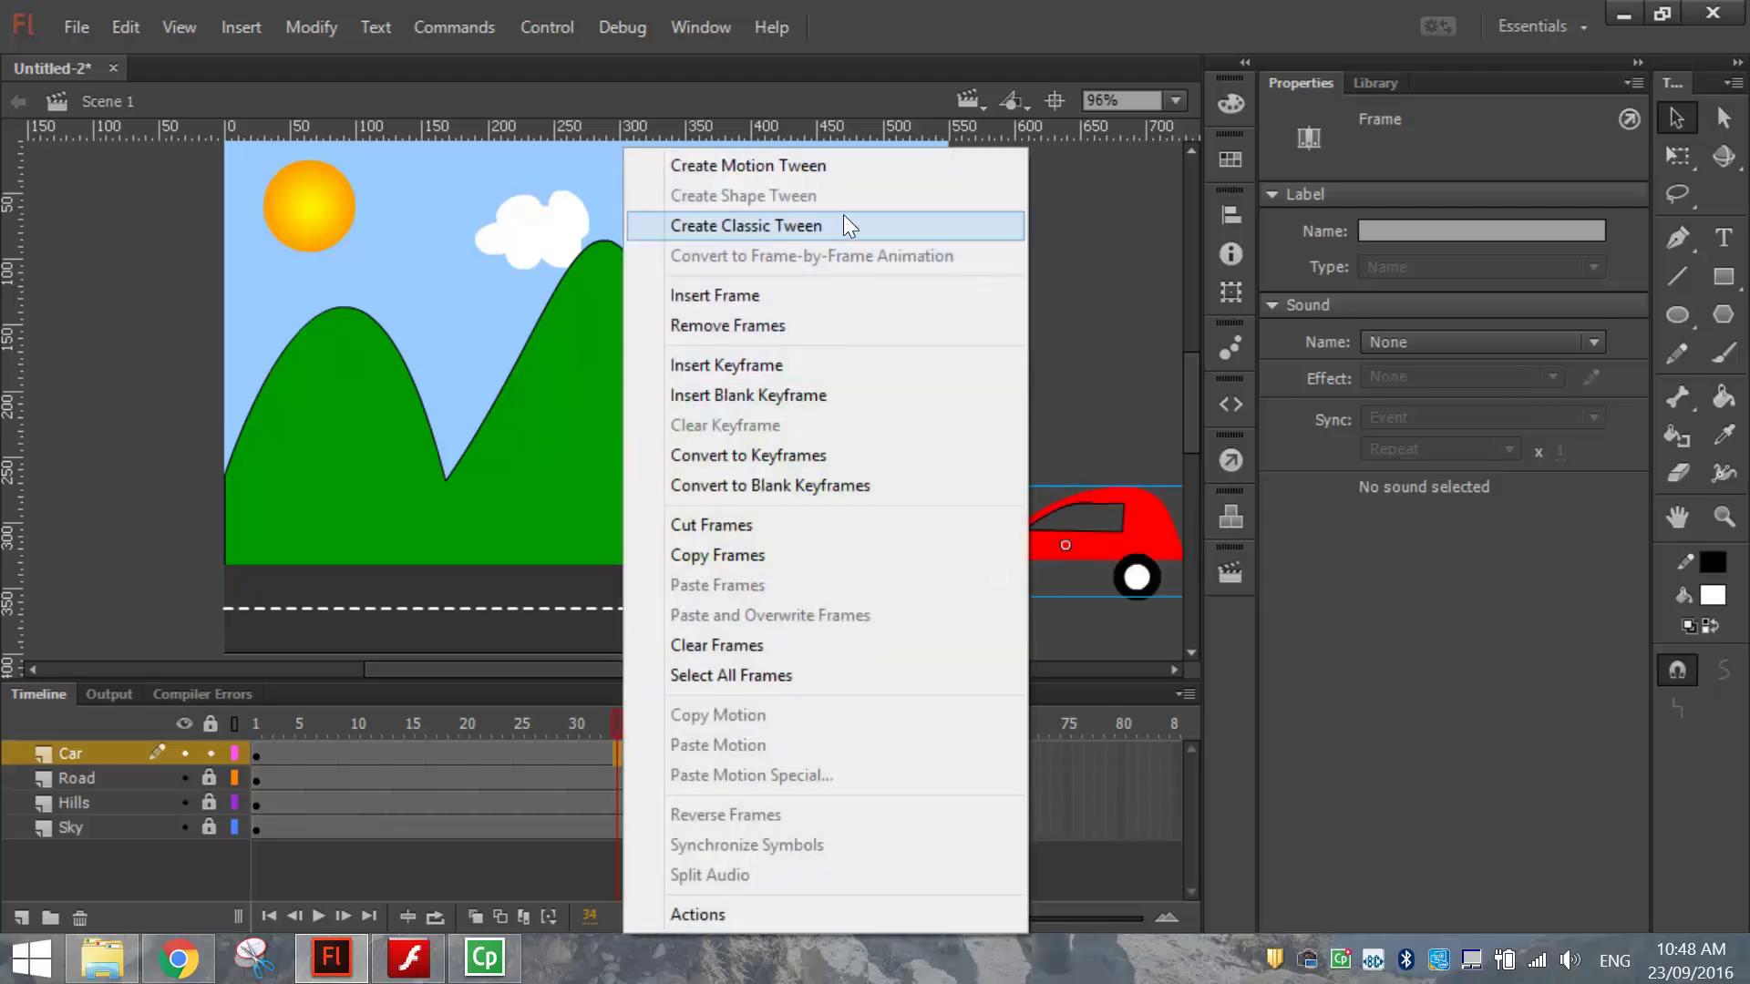
{"action": "left_click", "coordinate": [868, 224]}
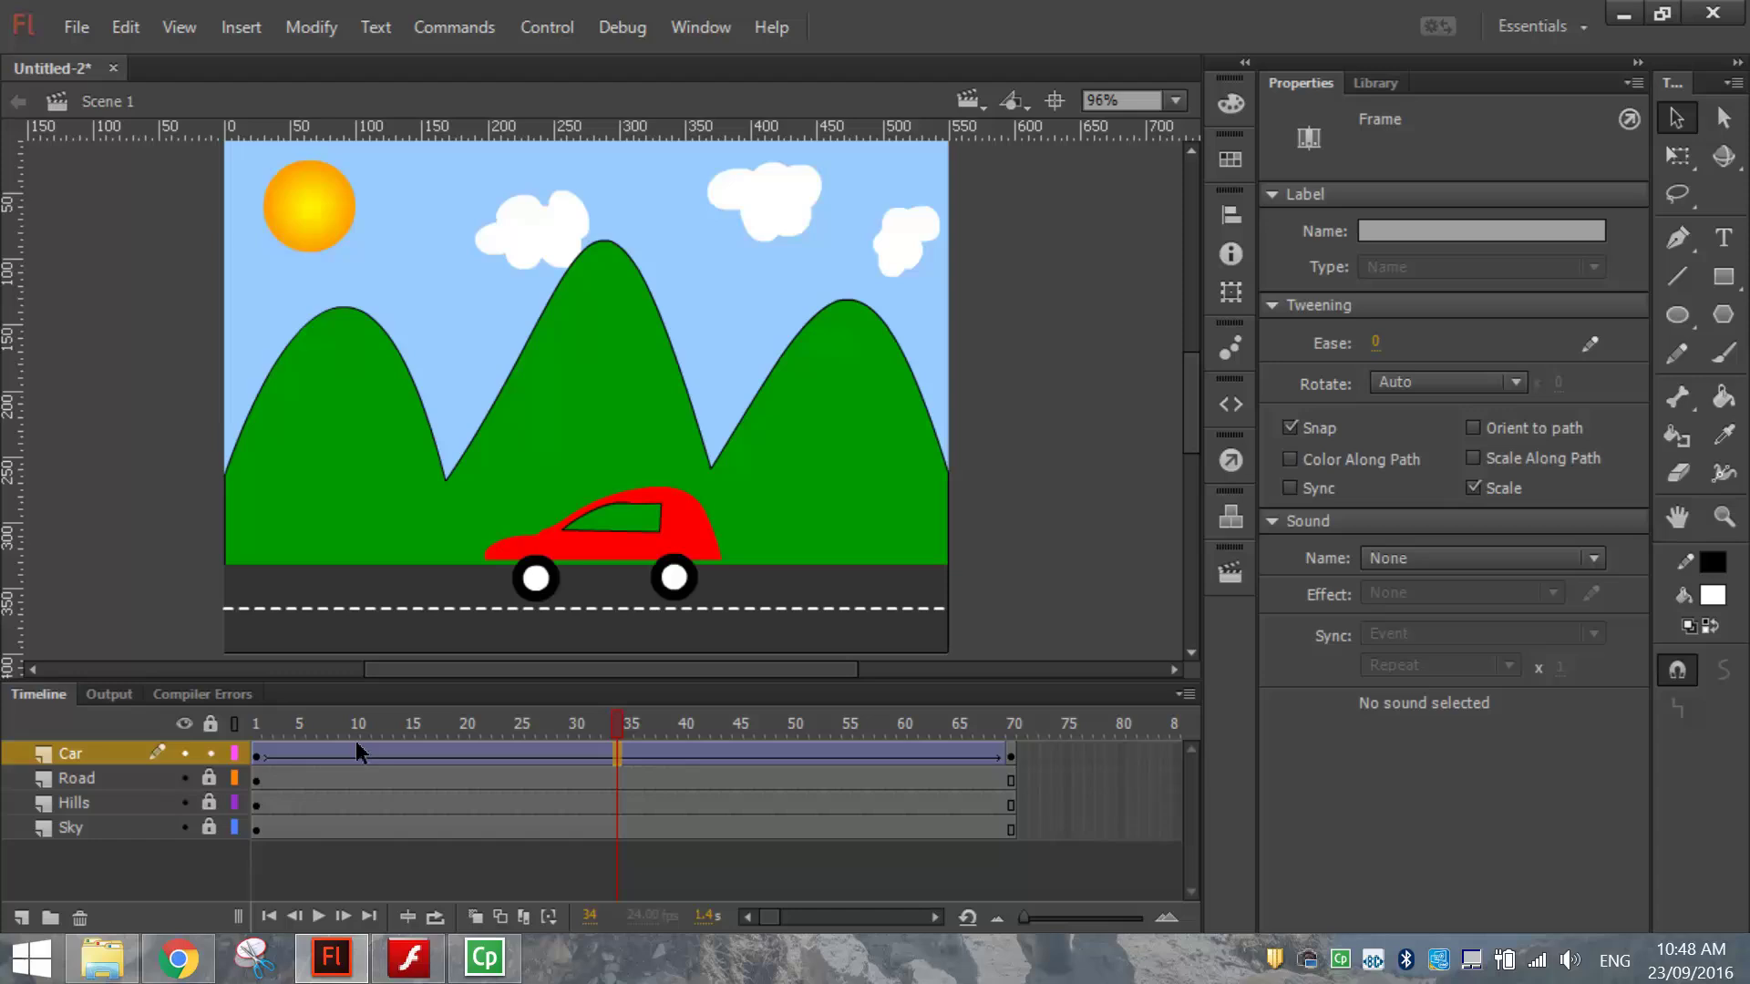
- Preview the car tween from frame 1 on the timeline, then test the movie
{"action": "left_click", "coordinate": [255, 756]}
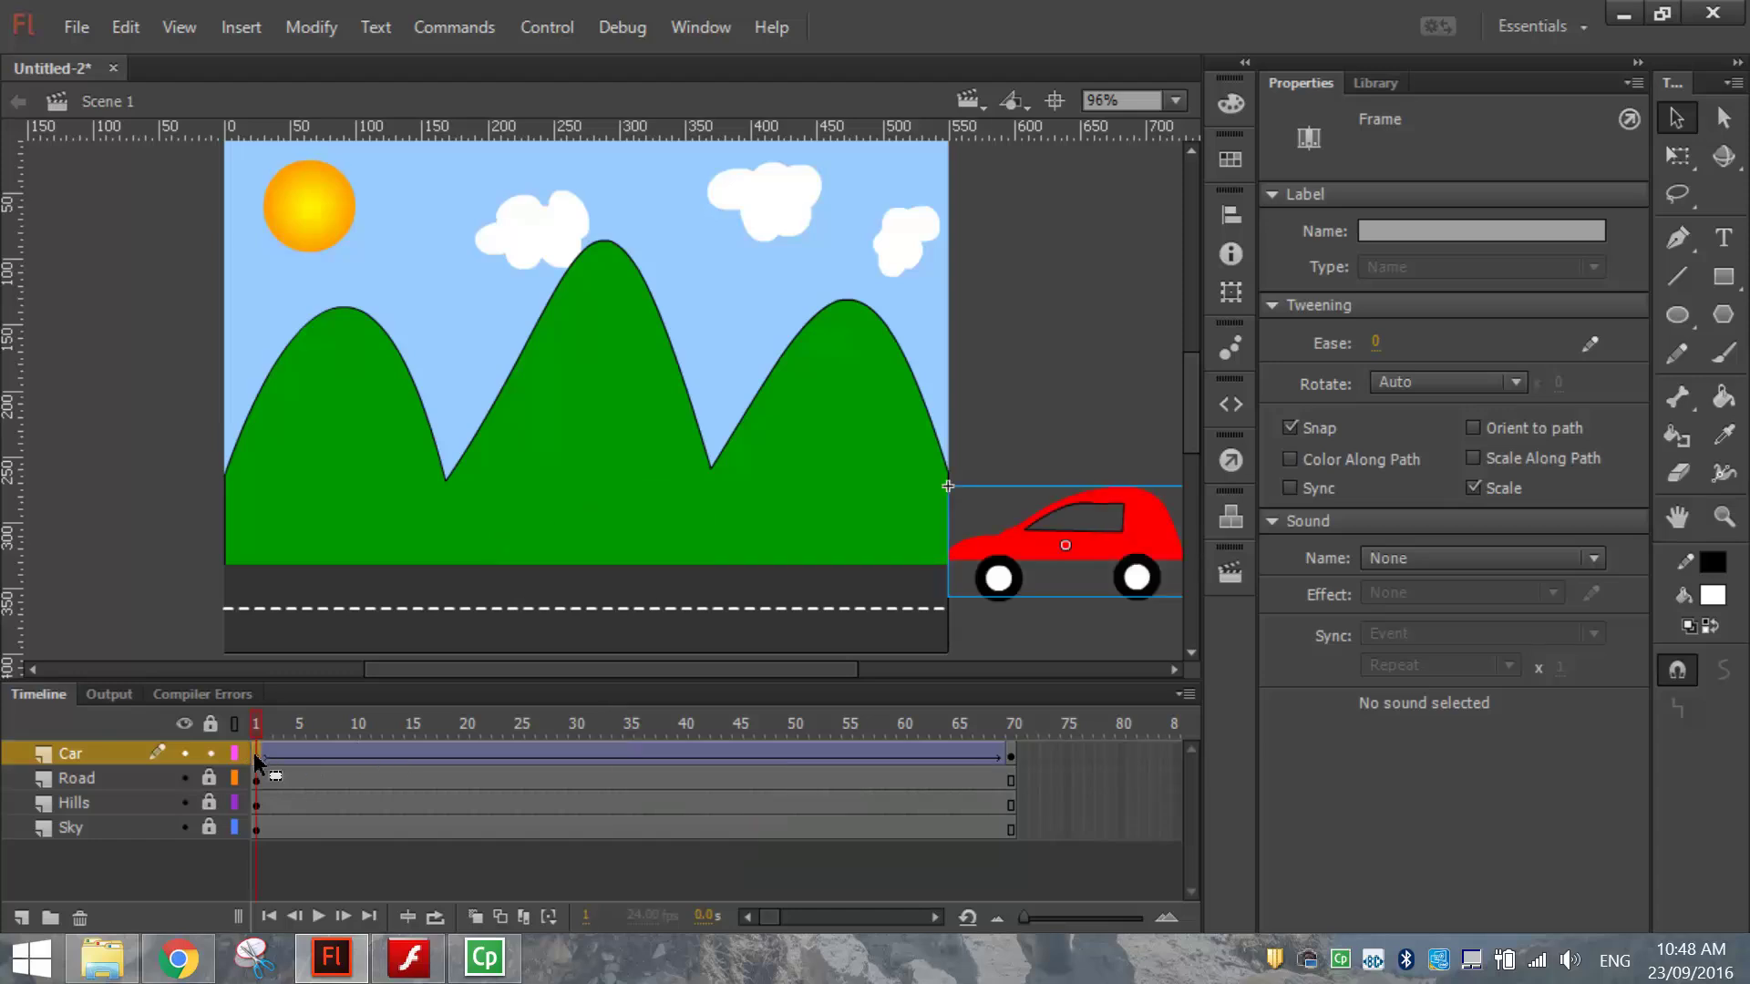
{"action": "key", "text": "Return"}
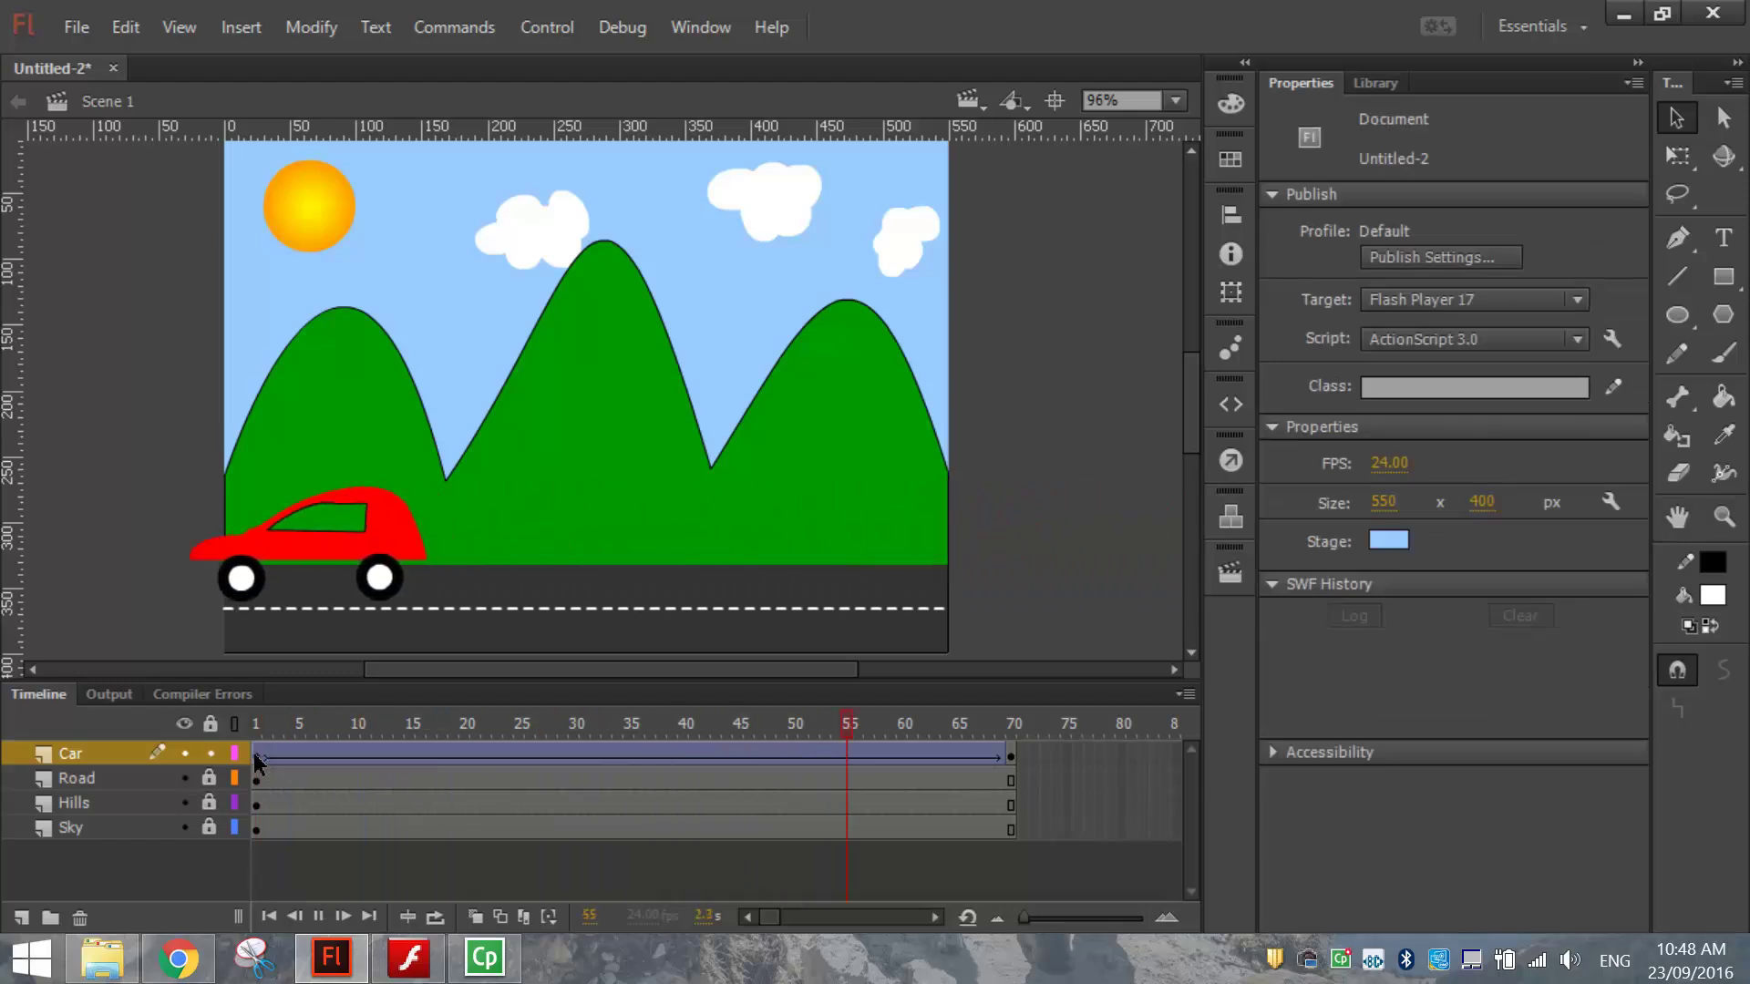
{"action": "key", "text": "Return"}
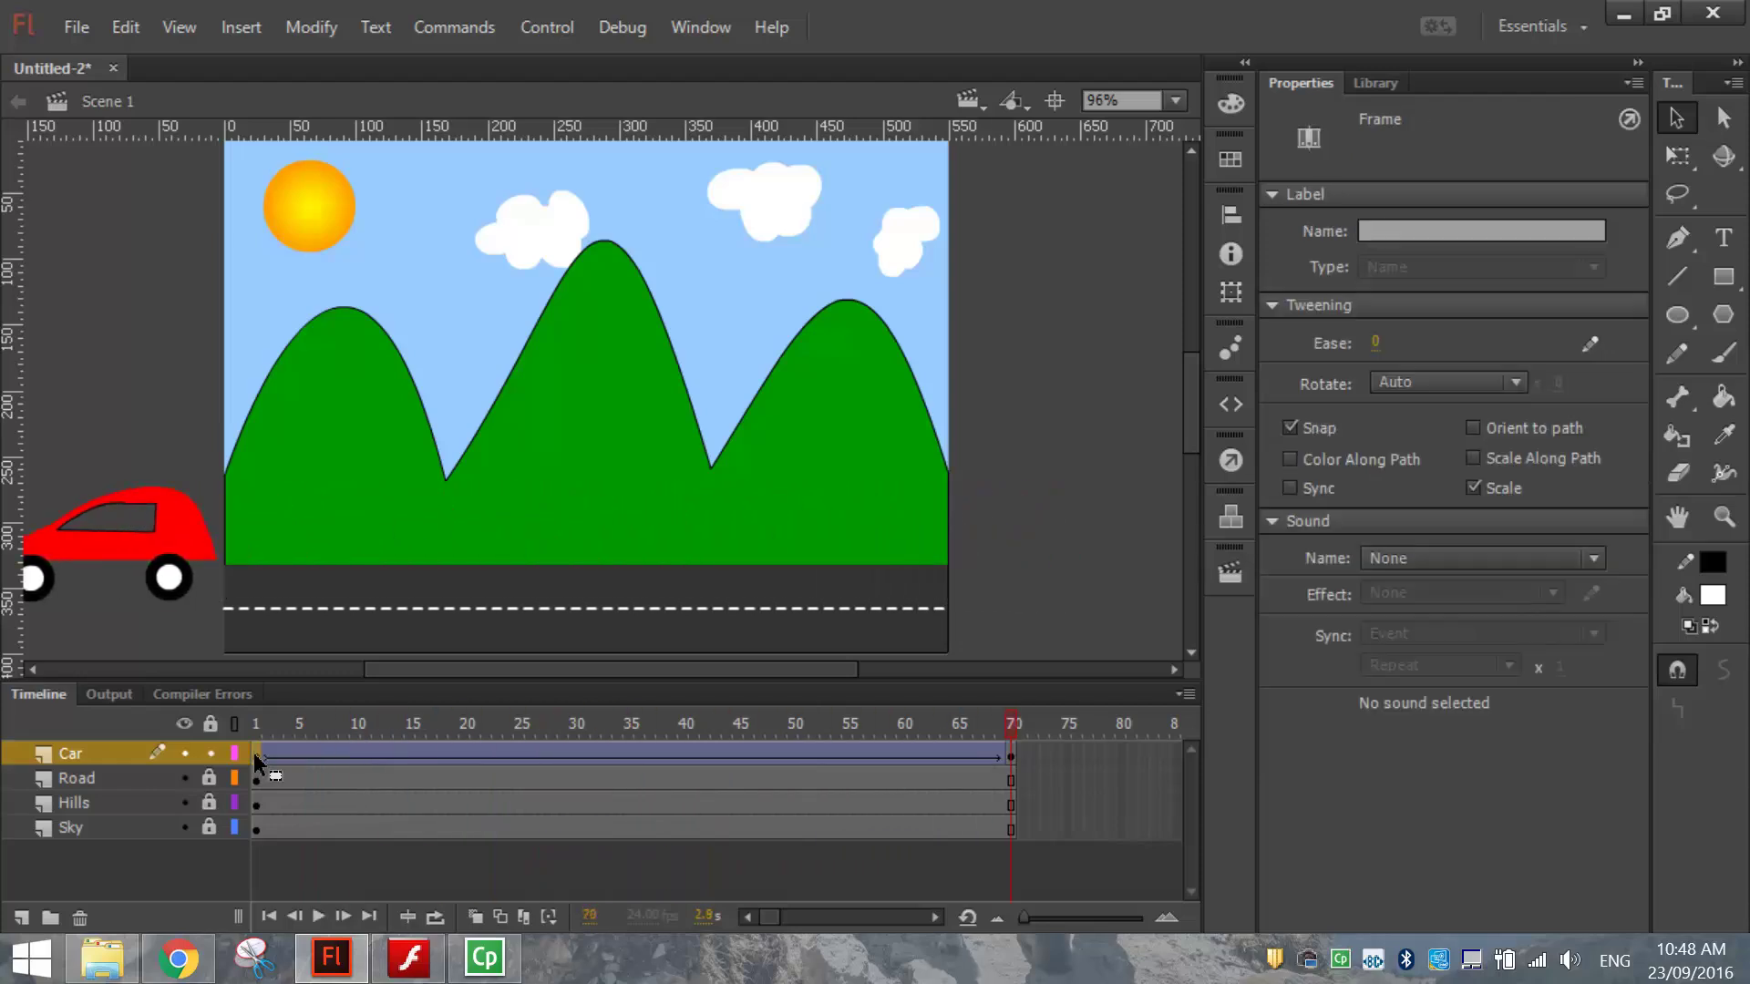
{"action": "key", "text": "ctrl+Return"}
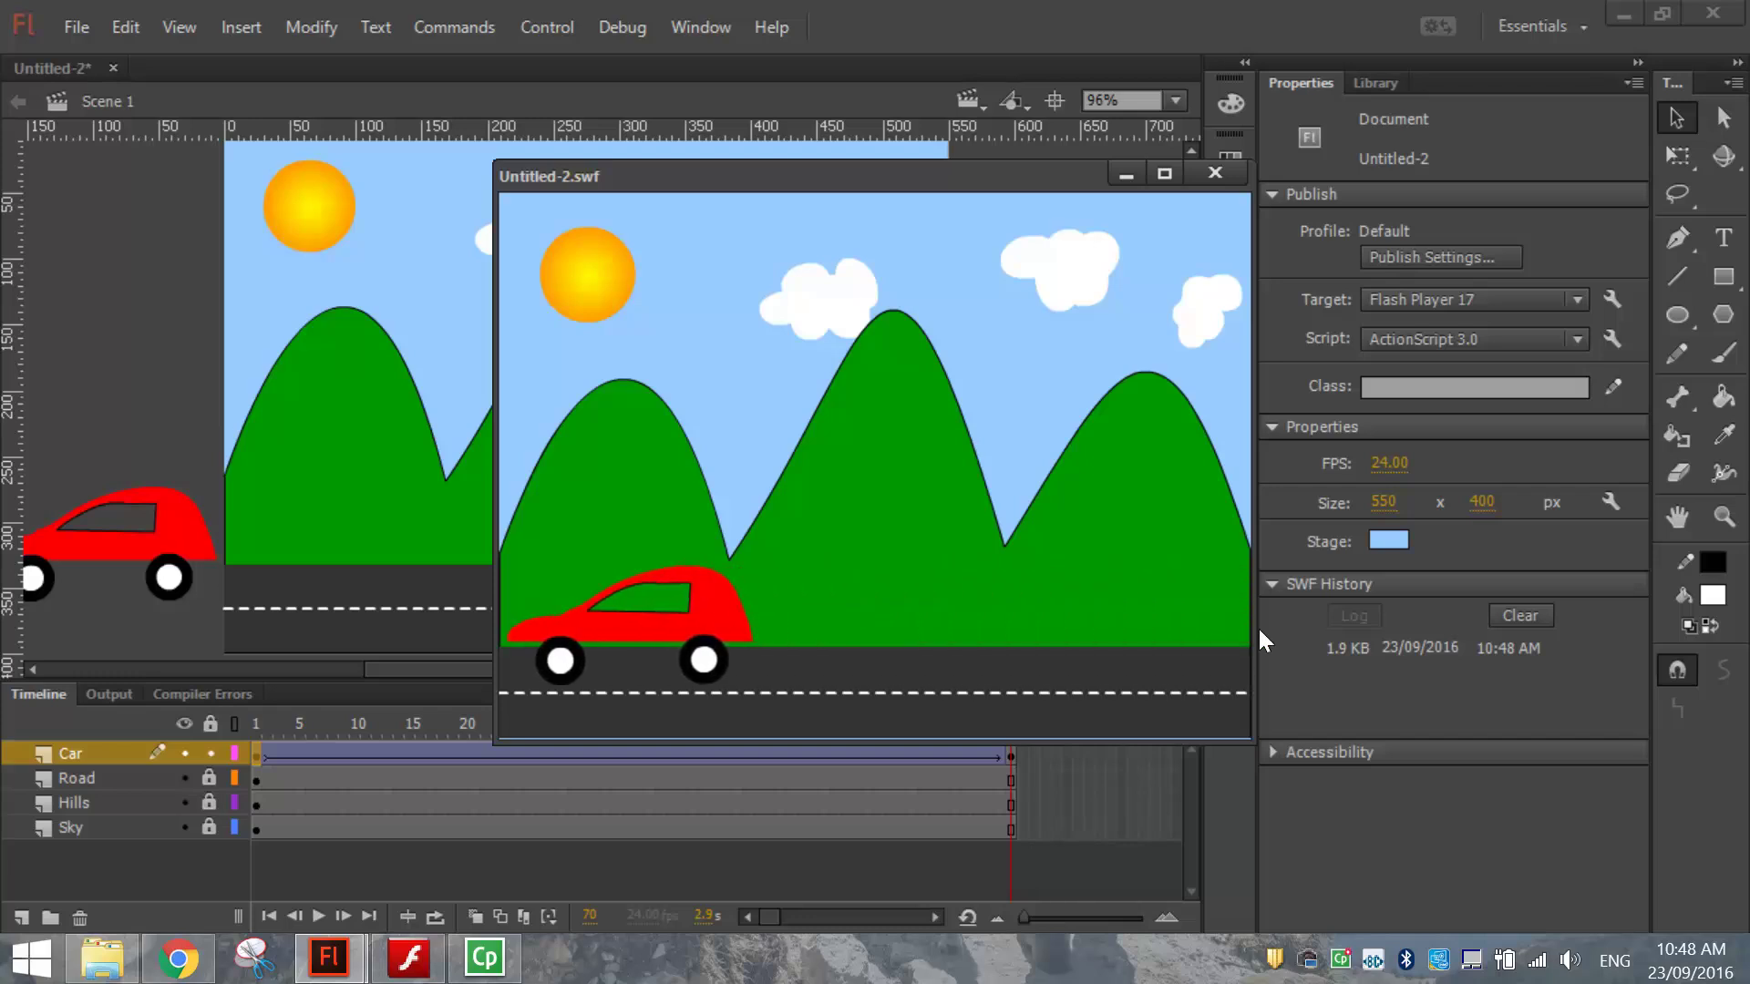
- Close the Untitled-2.swf test window and check the car's position at frames 1 and 70
{"action": "left_click", "coordinate": [1216, 174]}
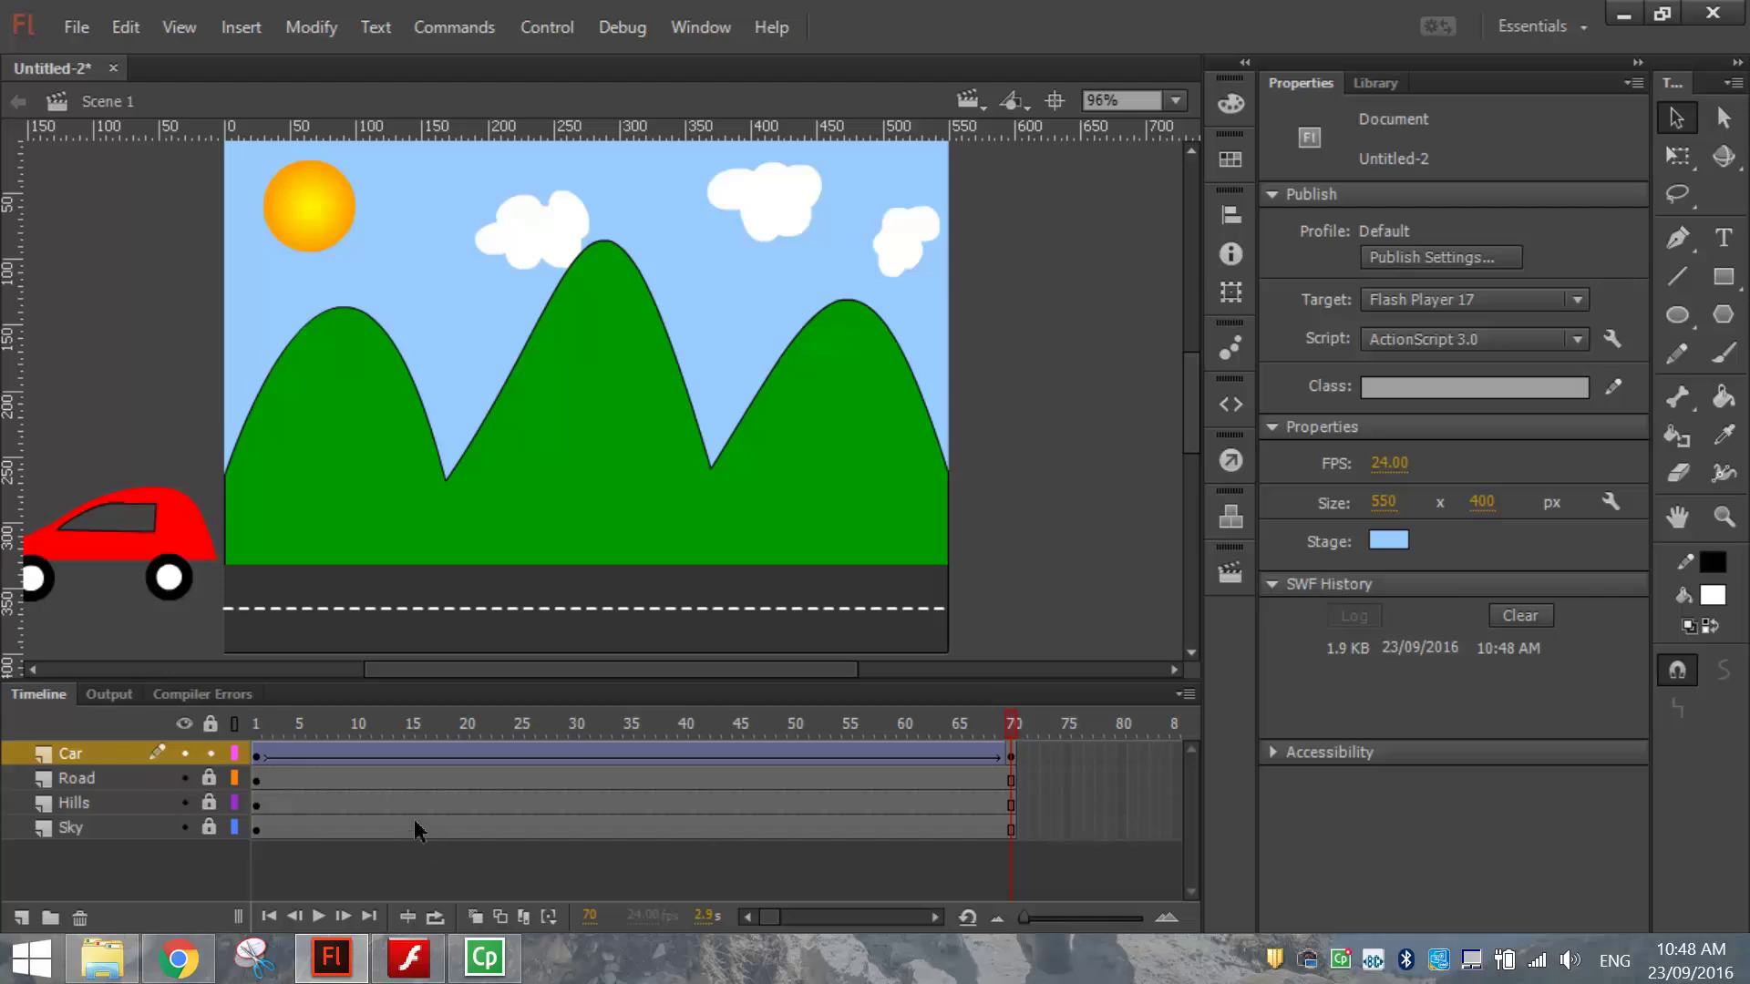
{"action": "left_click", "coordinate": [257, 755]}
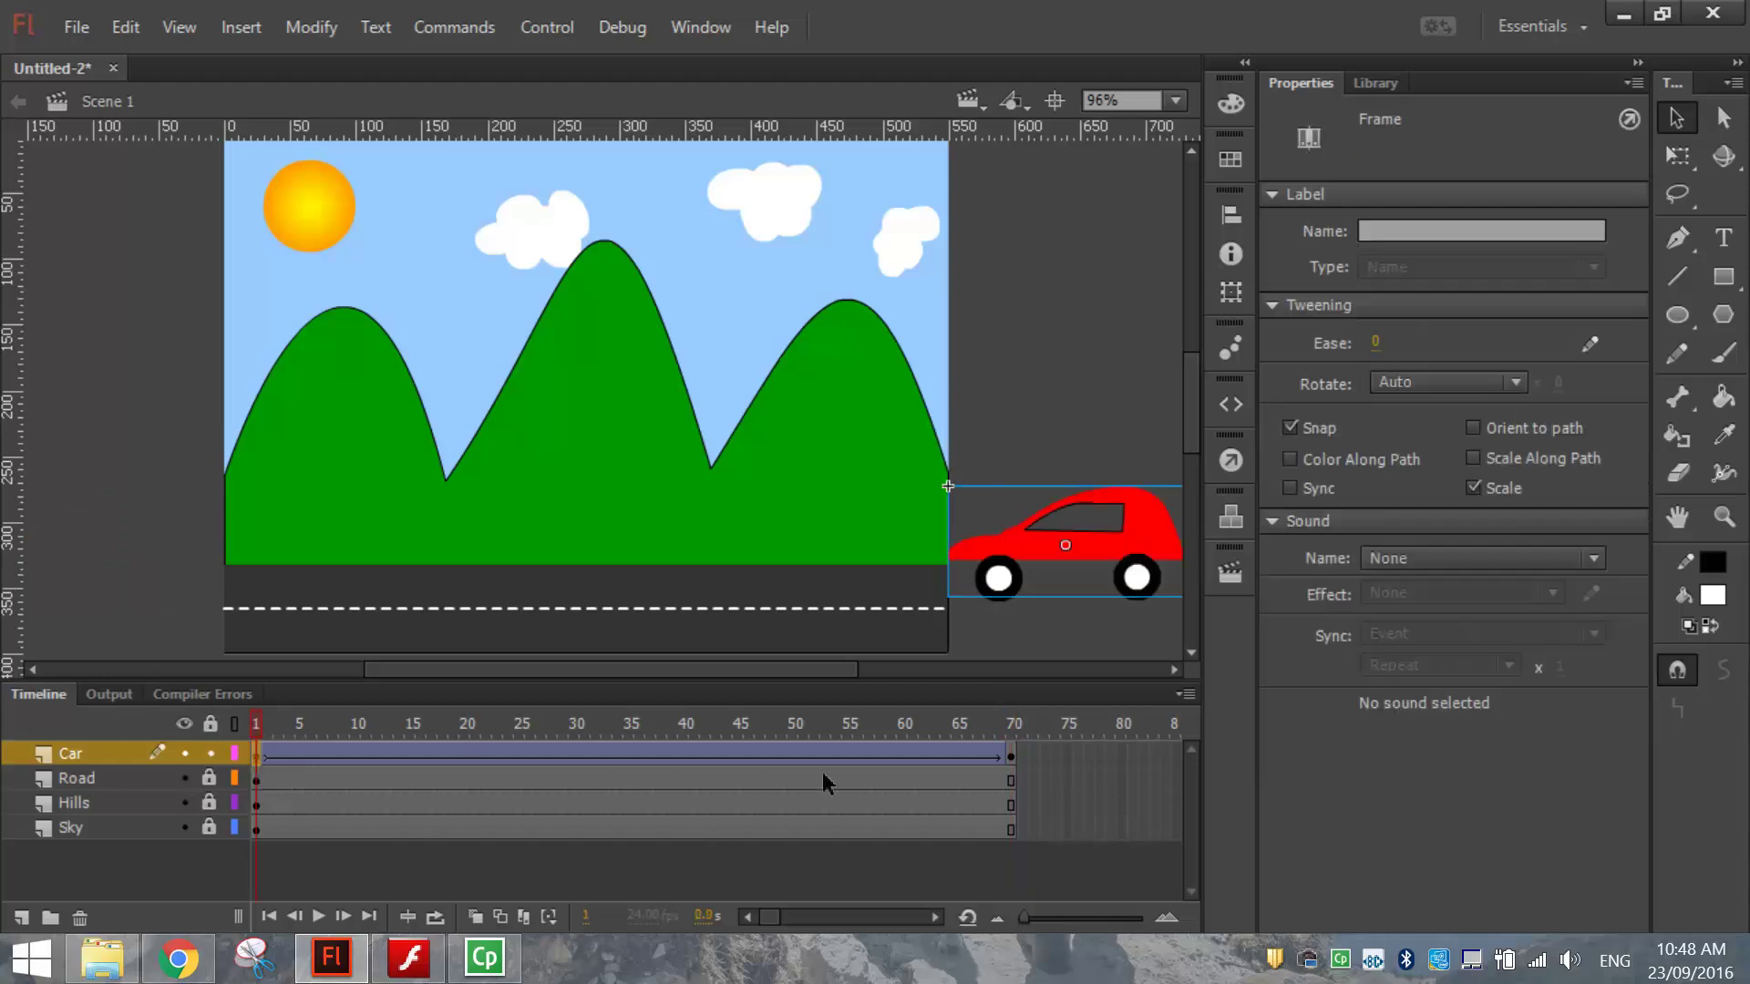
{"action": "left_click", "coordinate": [1011, 753]}
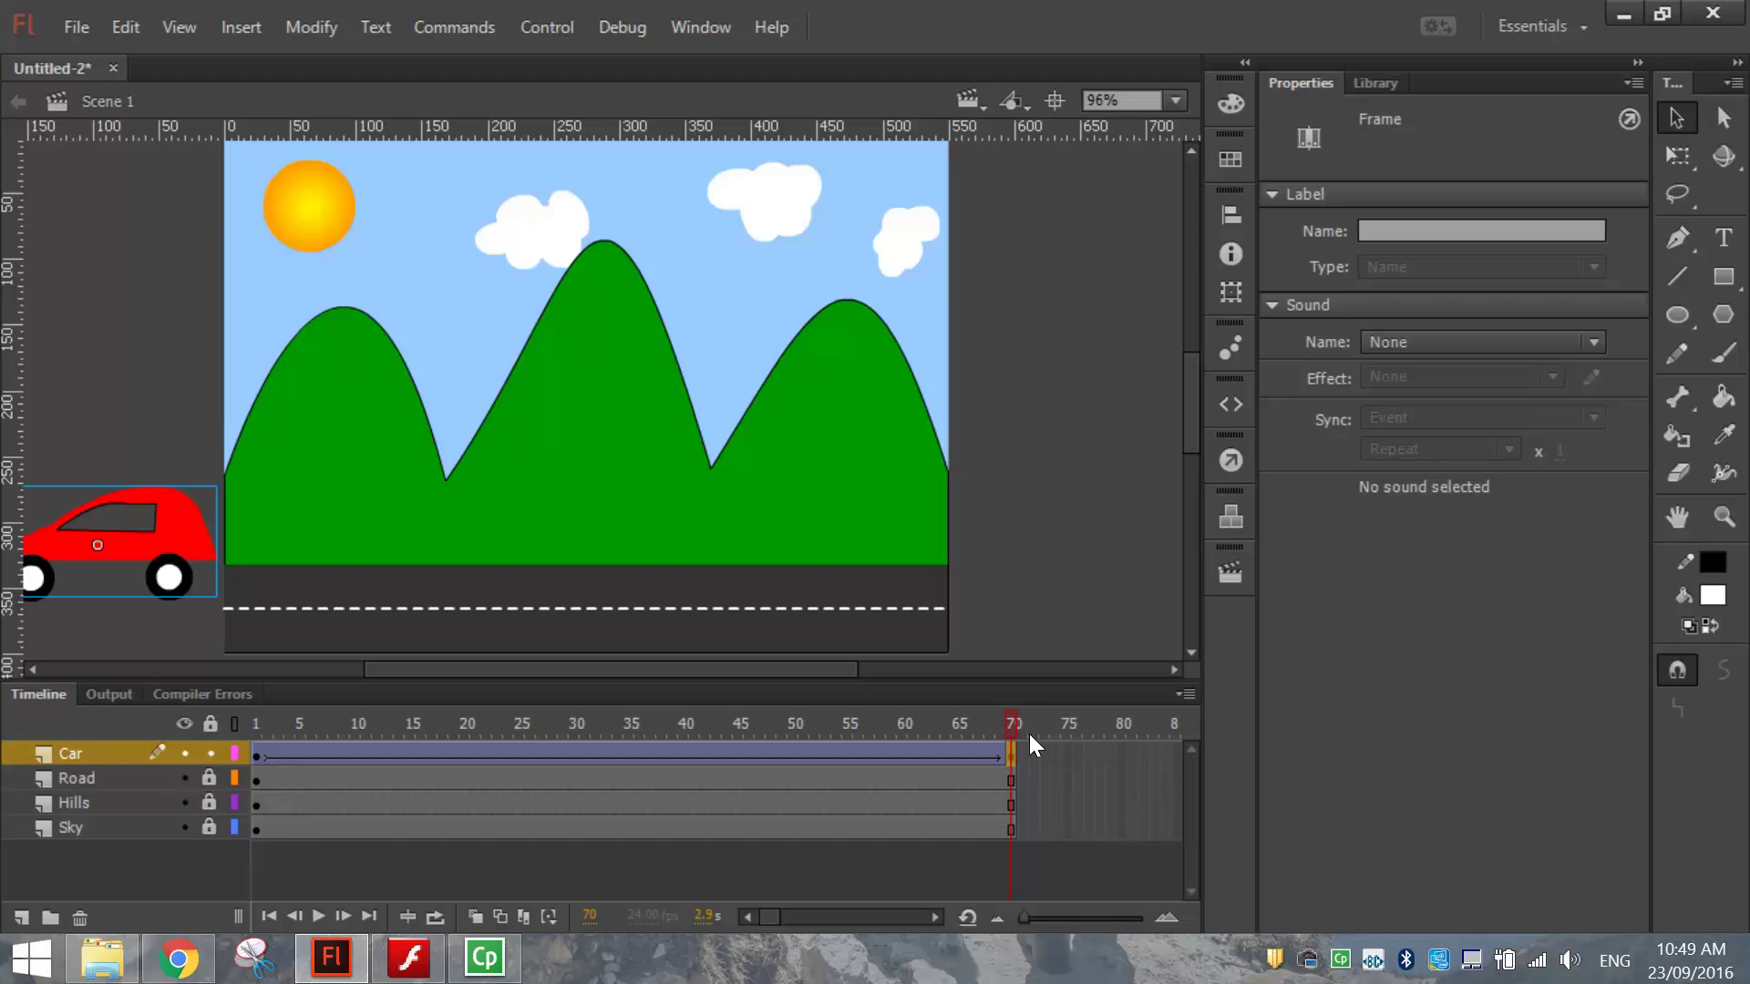
{"action": "left_click", "coordinate": [77, 27]}
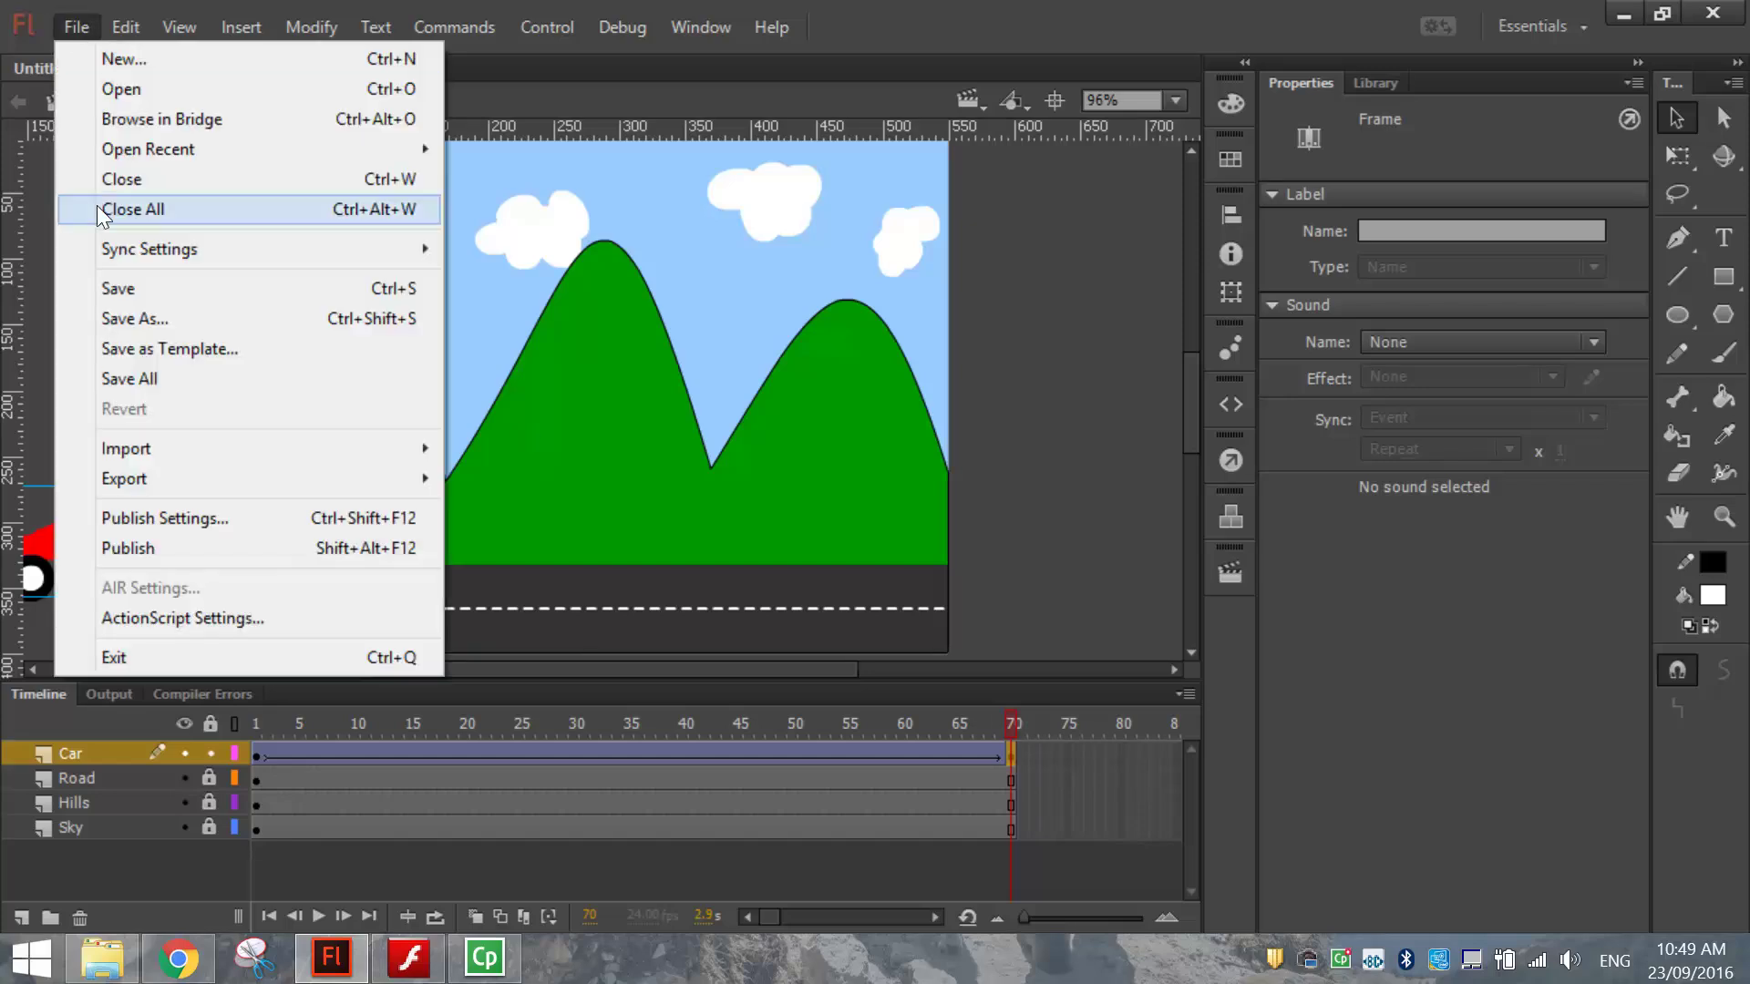
{"action": "left_click", "coordinate": [1089, 324]}
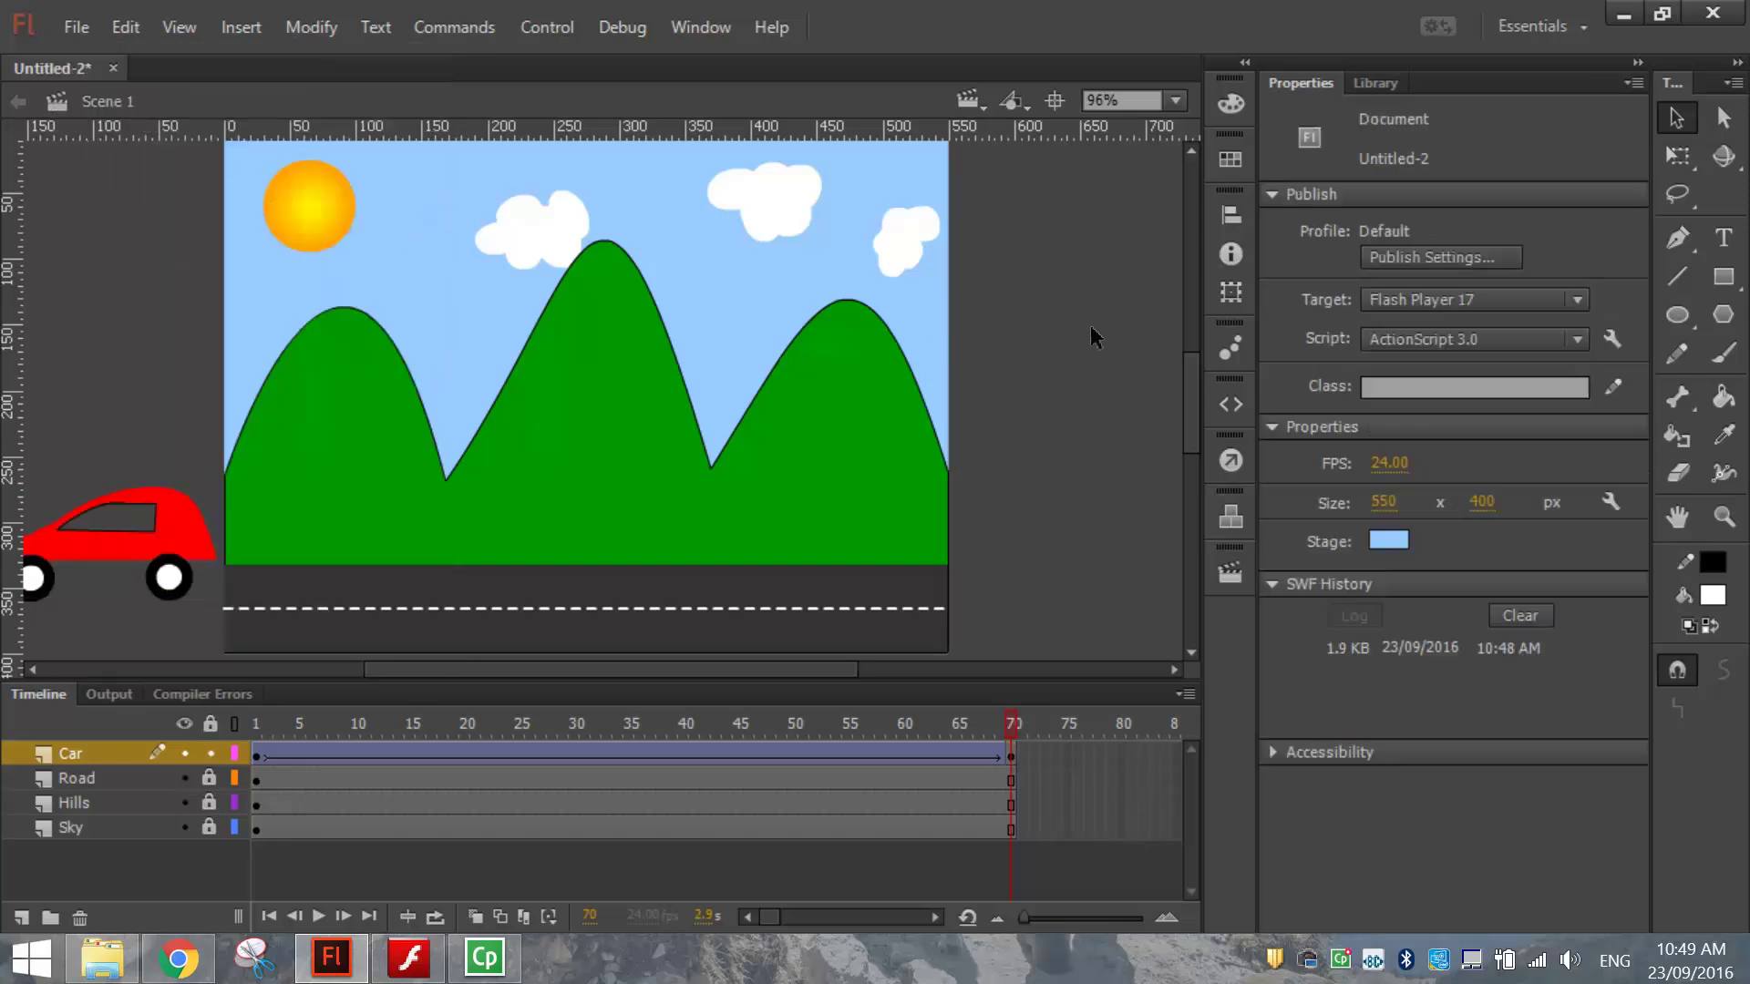